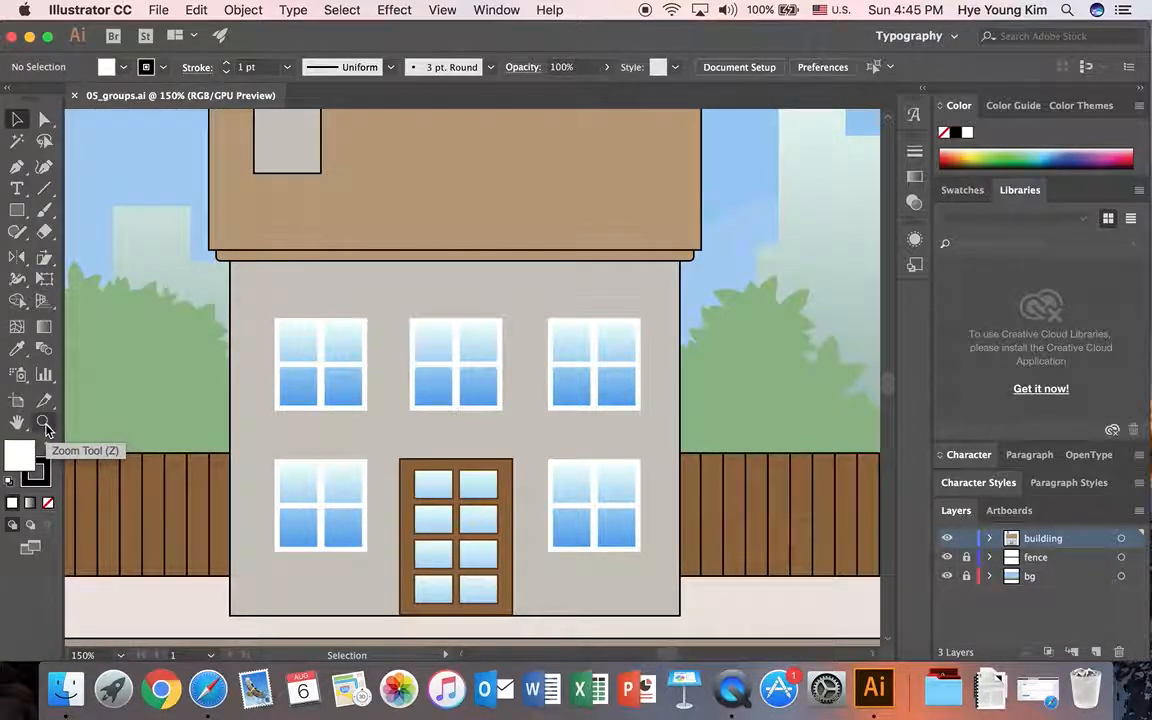
Step: Zoom in on the house and select its chimney, roof, eave, wall and windows one at a time to examine which parts are grouped
key("super+0")
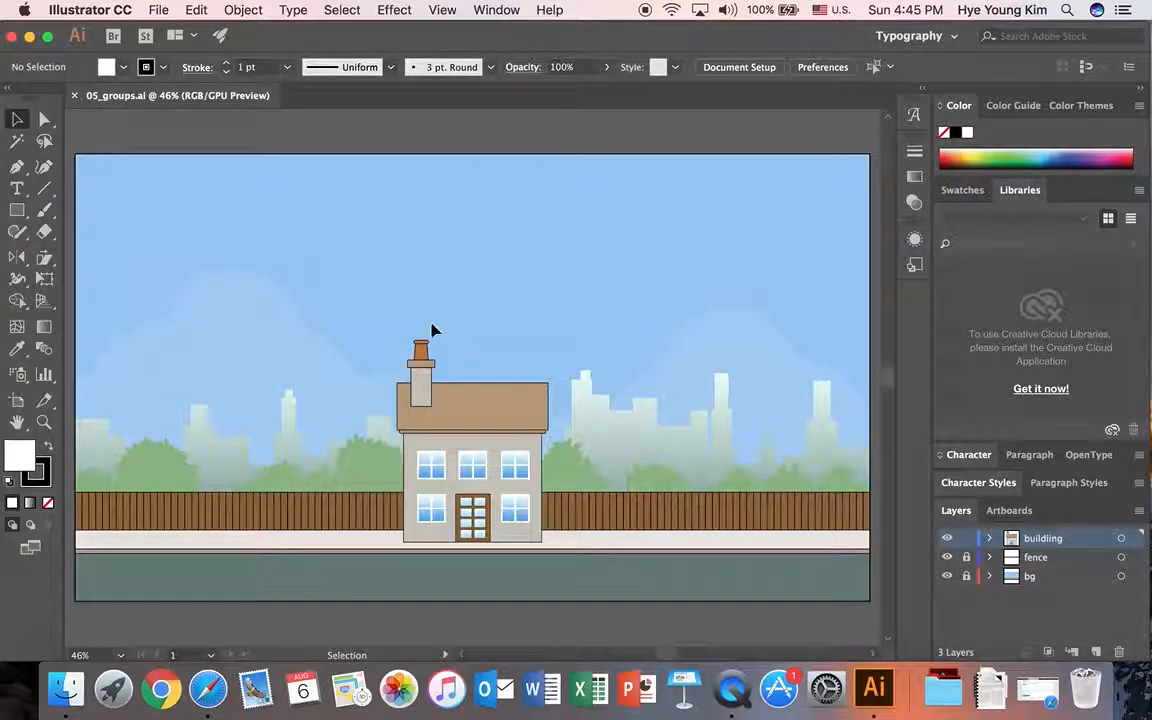
left_click(42, 427)
left_click_drag(384, 345, 564, 560)
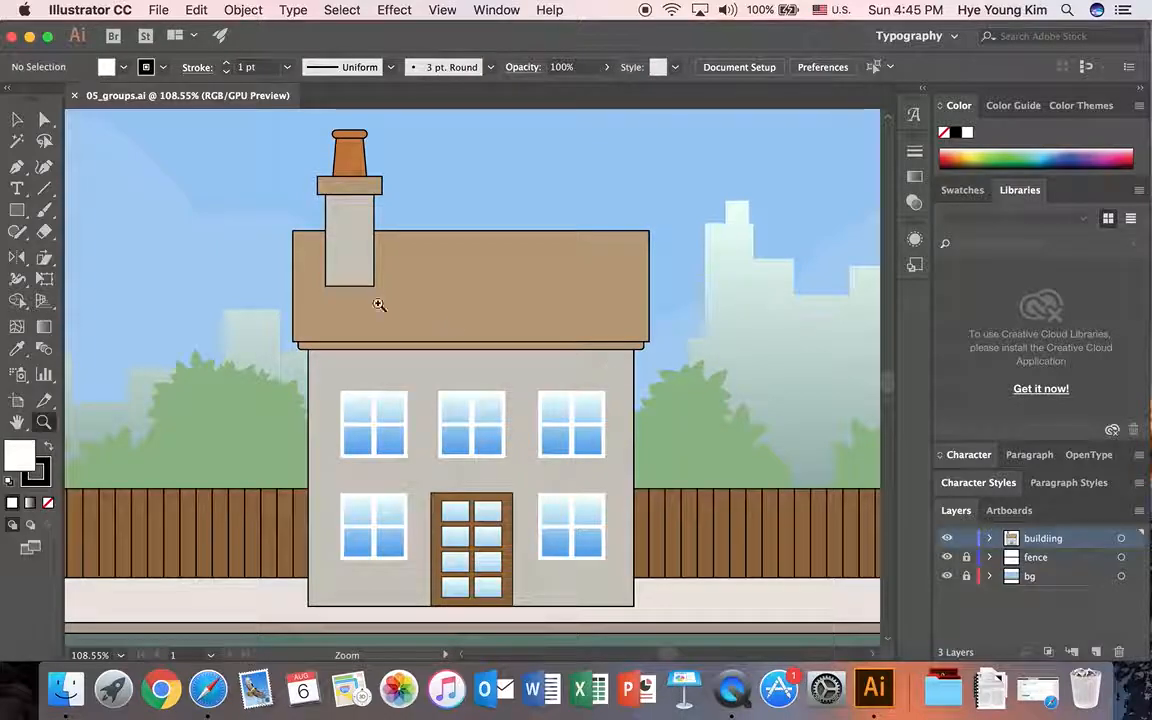
key("v")
left_click(338, 165)
left_click(347, 216)
left_click(522, 300)
left_click(376, 357)
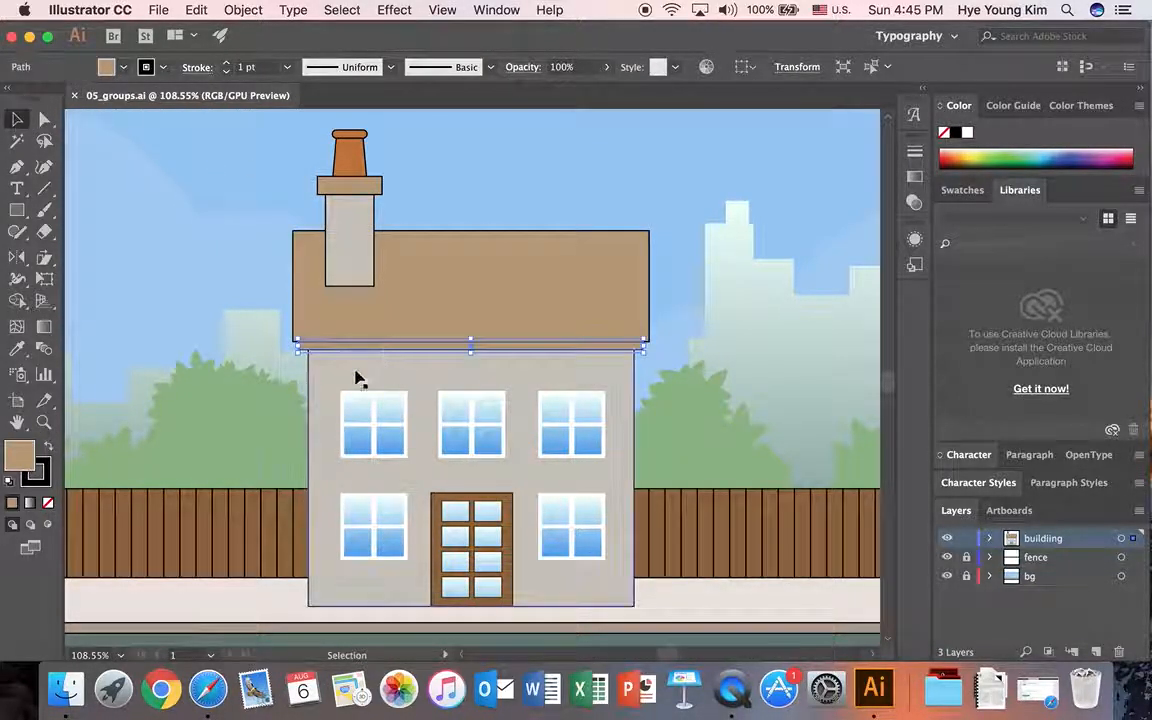
left_click(365, 406)
left_click(403, 368)
left_click(366, 398)
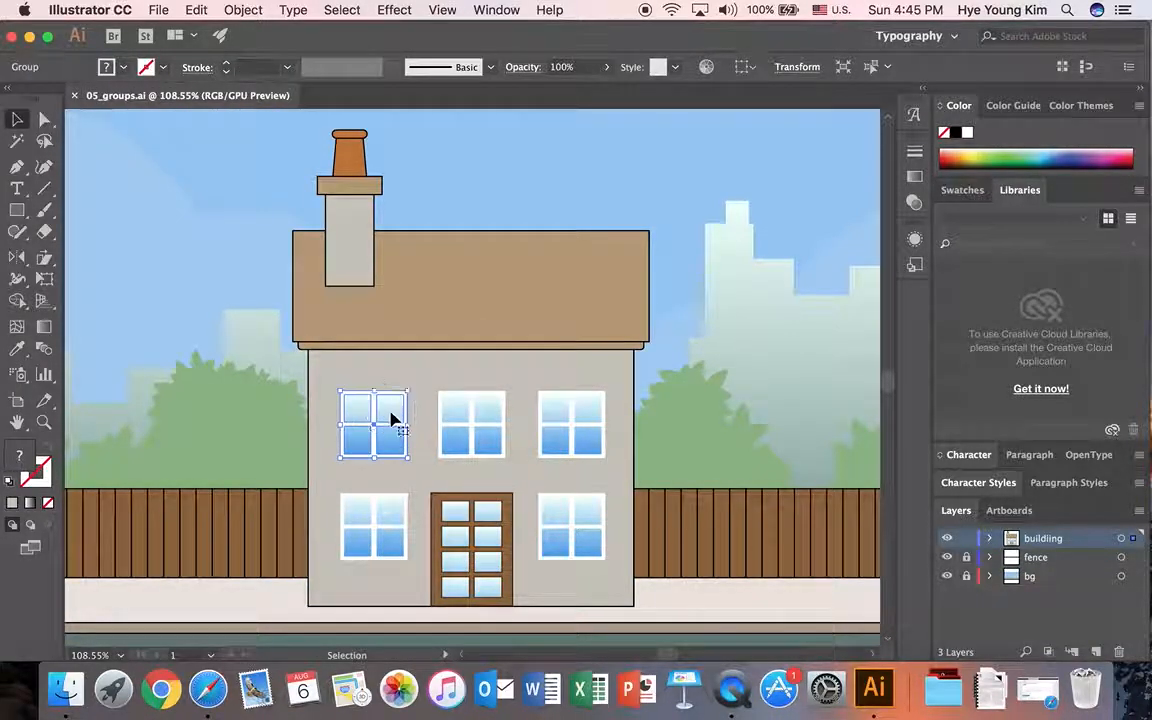
left_click(446, 442)
left_click(426, 429)
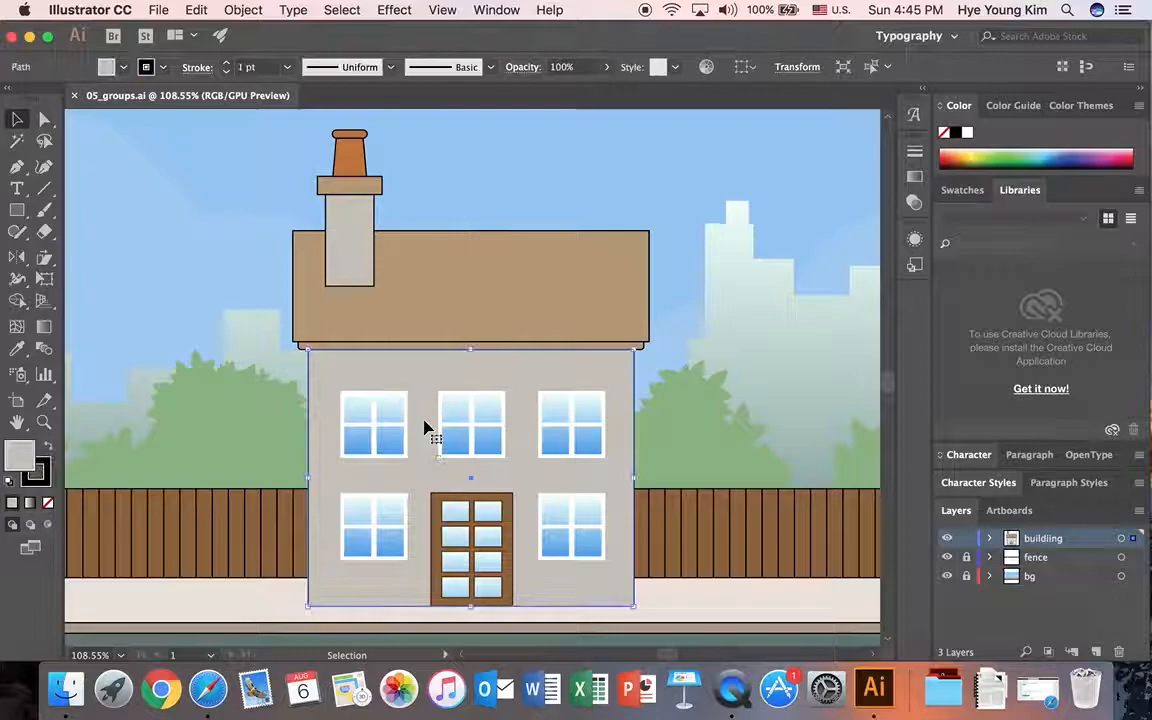
left_click(210, 353)
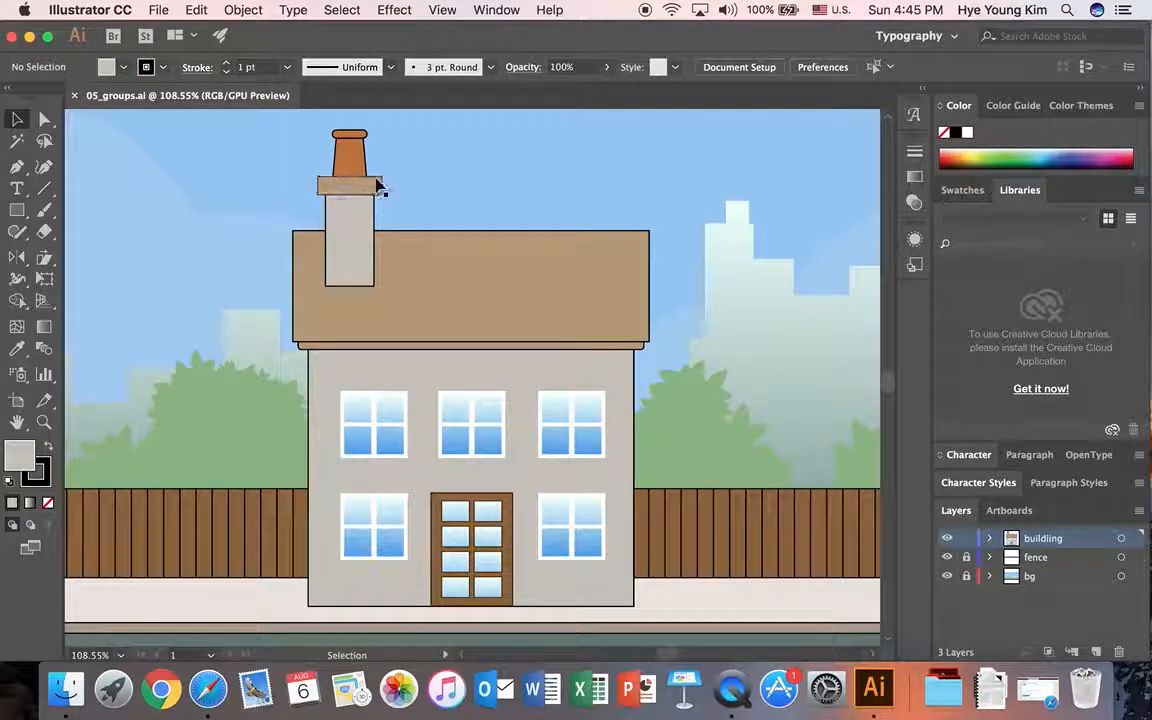
Step: Try moving the orange chimney pot body on its own out over the roof, and undo the move
left_click_drag(349, 155, 467, 164)
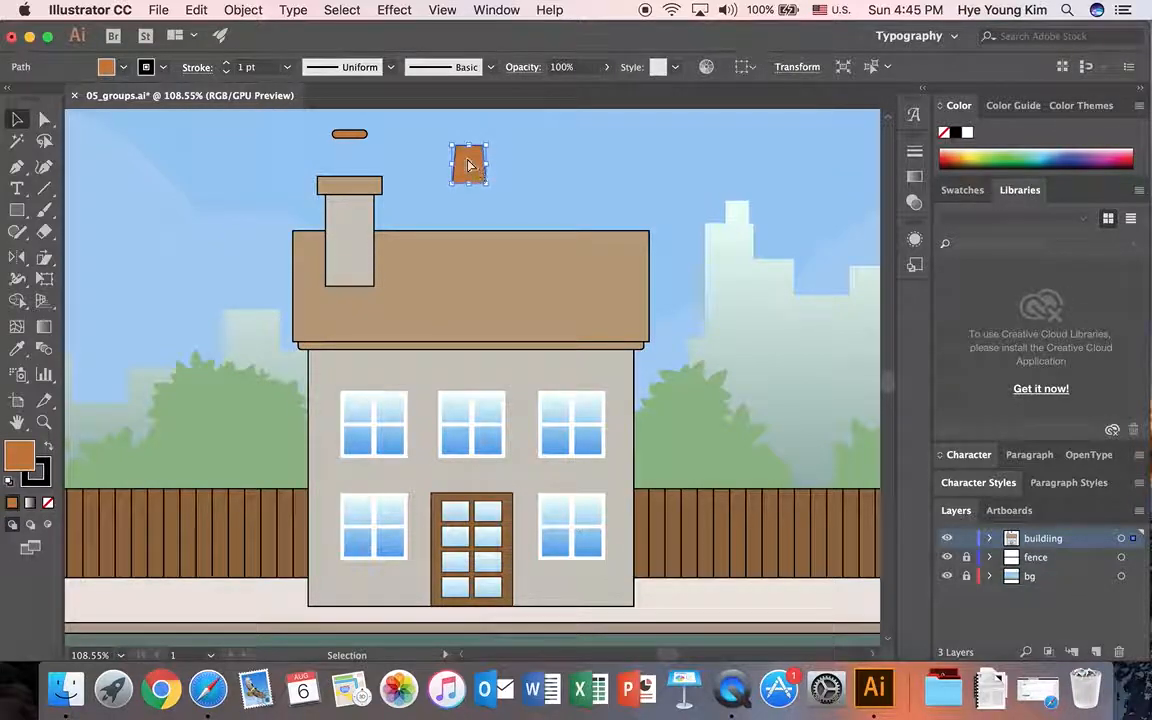
key("super+z")
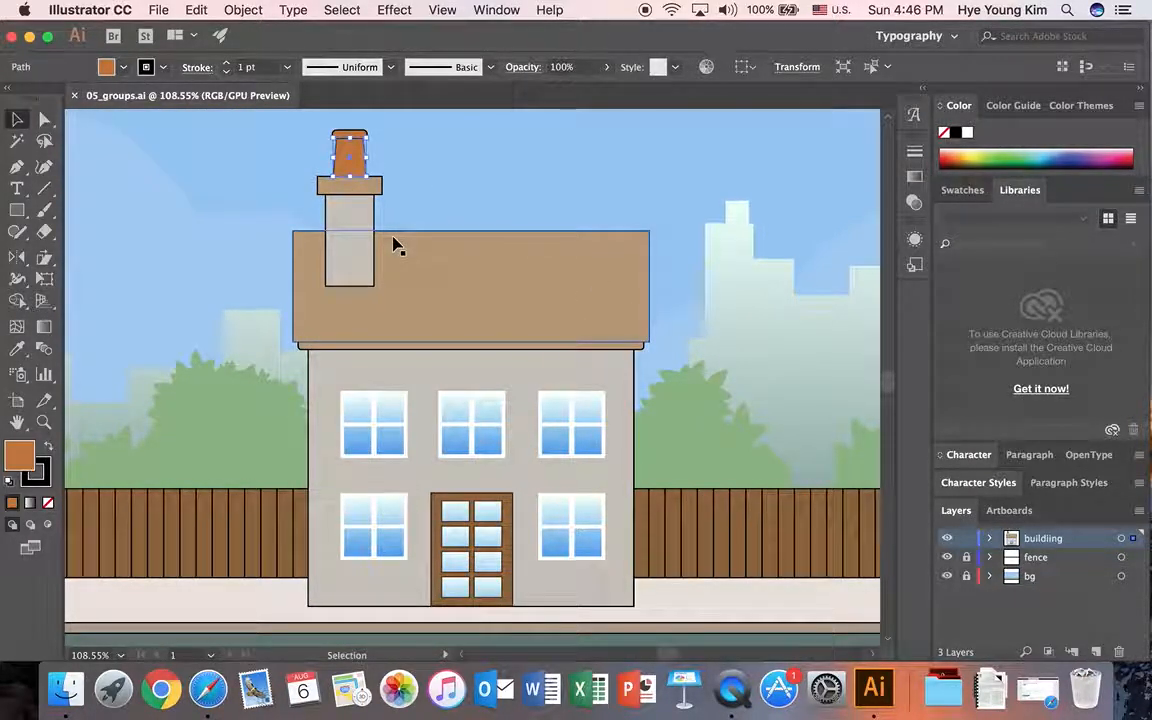
left_click(134, 337)
Step: Try shifting the five house windows slightly upward individually
mouse_move(359, 411)
left_mouse_down()
mouse_move(323, 411)
mouse_move(360, 413)
mouse_move(346, 398)
left_mouse_up()
left_click(368, 383)
left_click(361, 410)
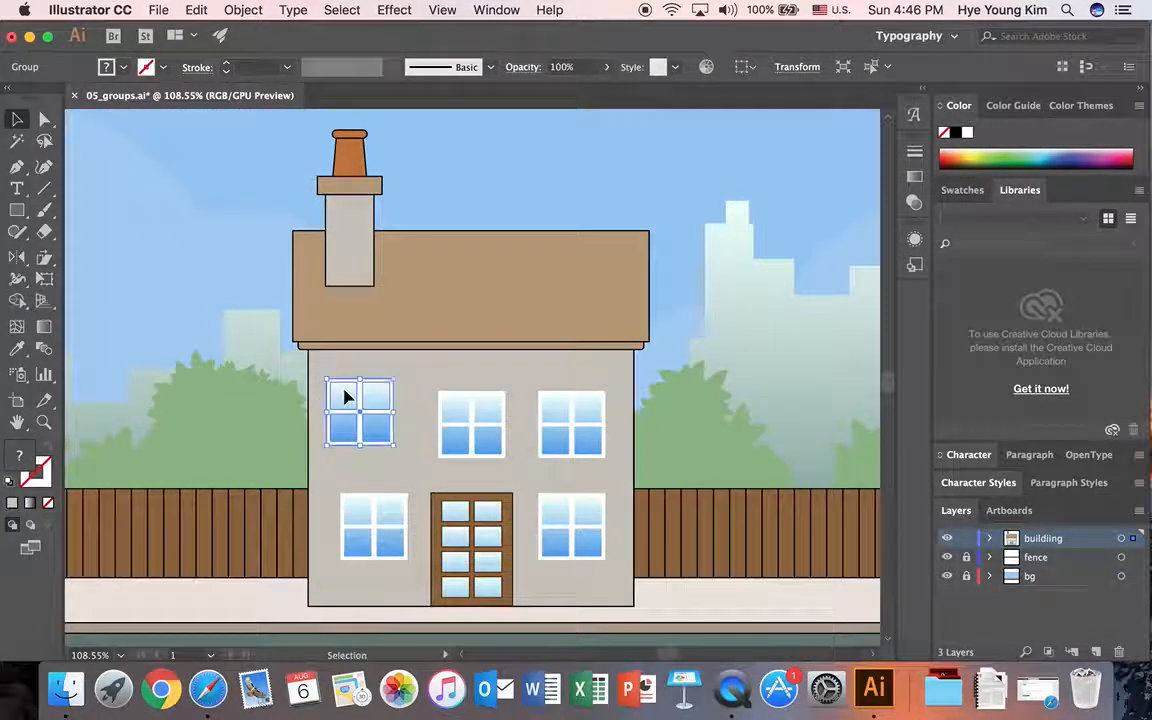
left_click_drag(453, 411, 450, 388)
left_click_drag(558, 408, 561, 385)
left_click_drag(375, 503, 383, 478)
left_click_drag(556, 511, 563, 485)
Step: Undo the individual window moves and clear the selection
key("super+z")
key("super+z")
key("super+z")
key("super+z")
key("super+z")
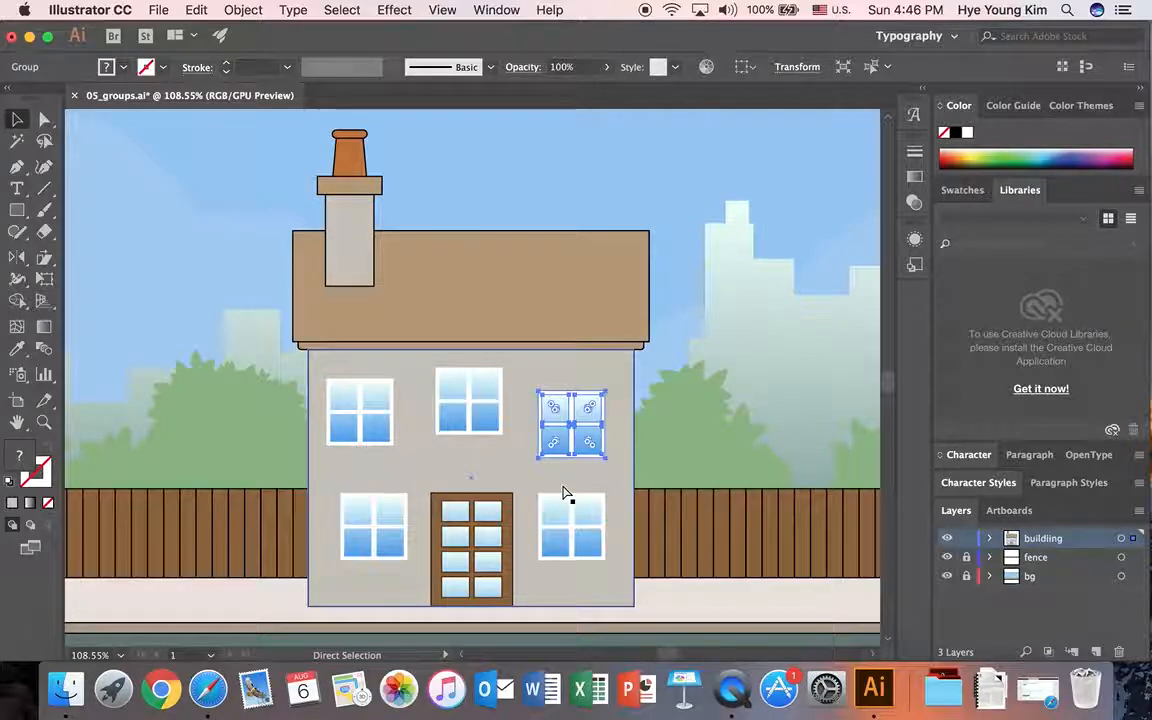
left_click(766, 452)
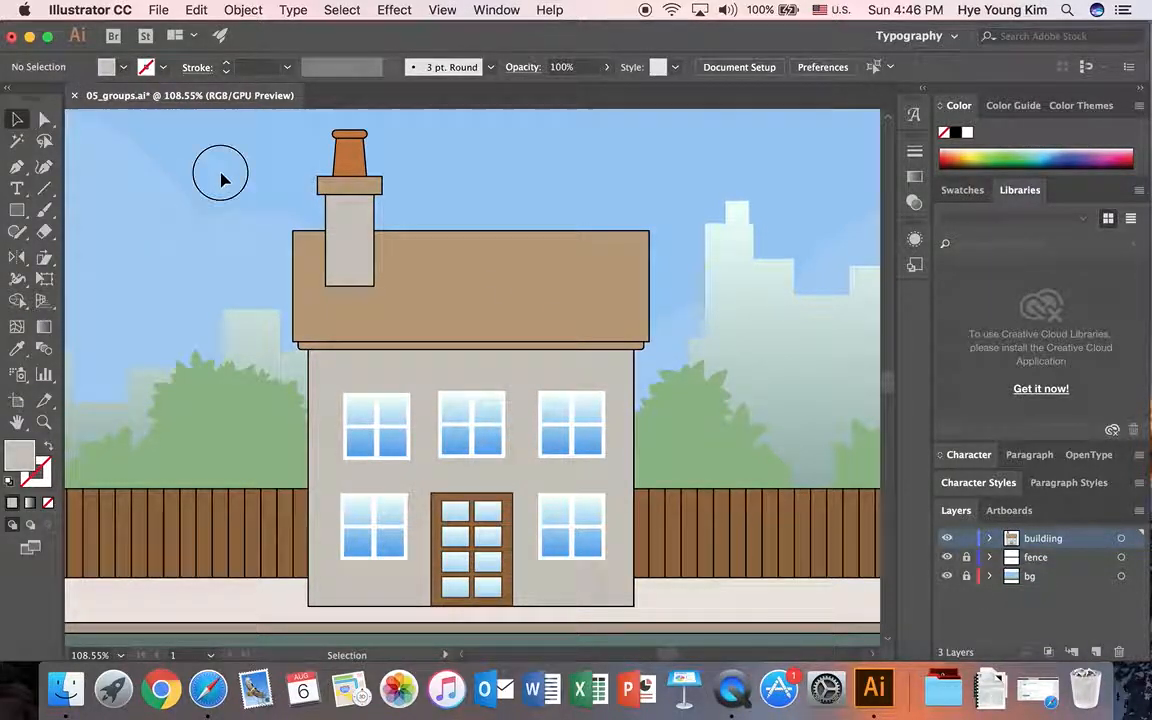
Step: Group all the chimney pieces, from the orange pot down to the grey shaft, into one object
left_click(362, 218)
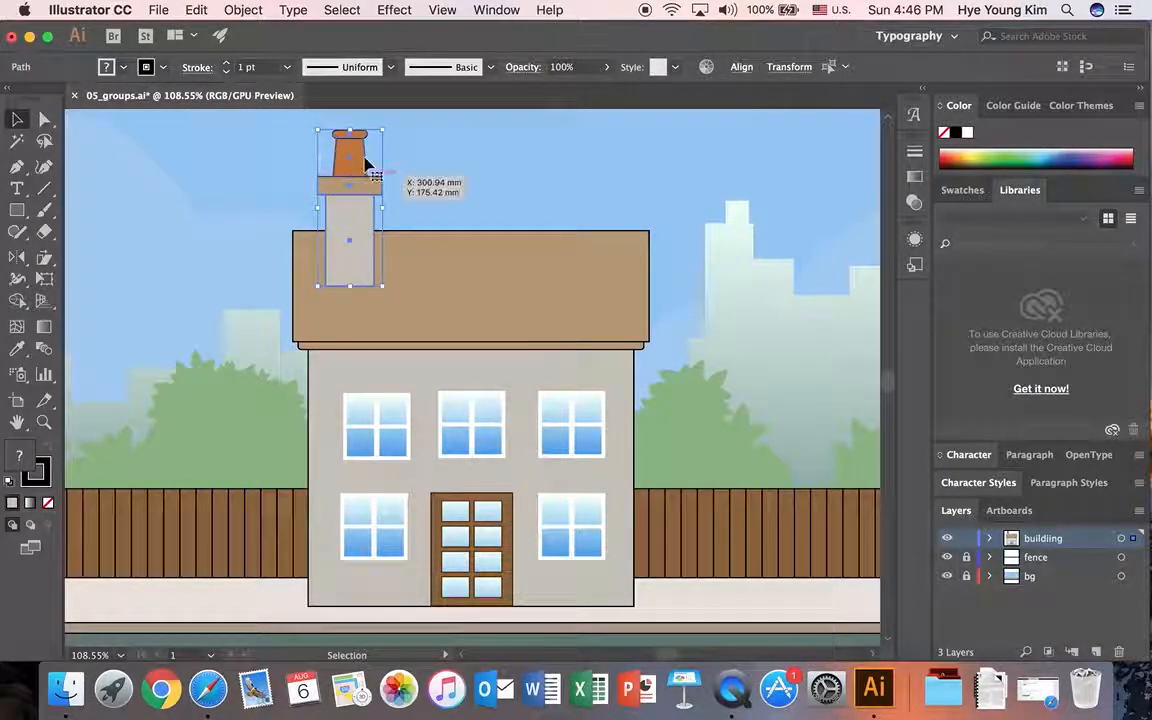
left_click(243, 9)
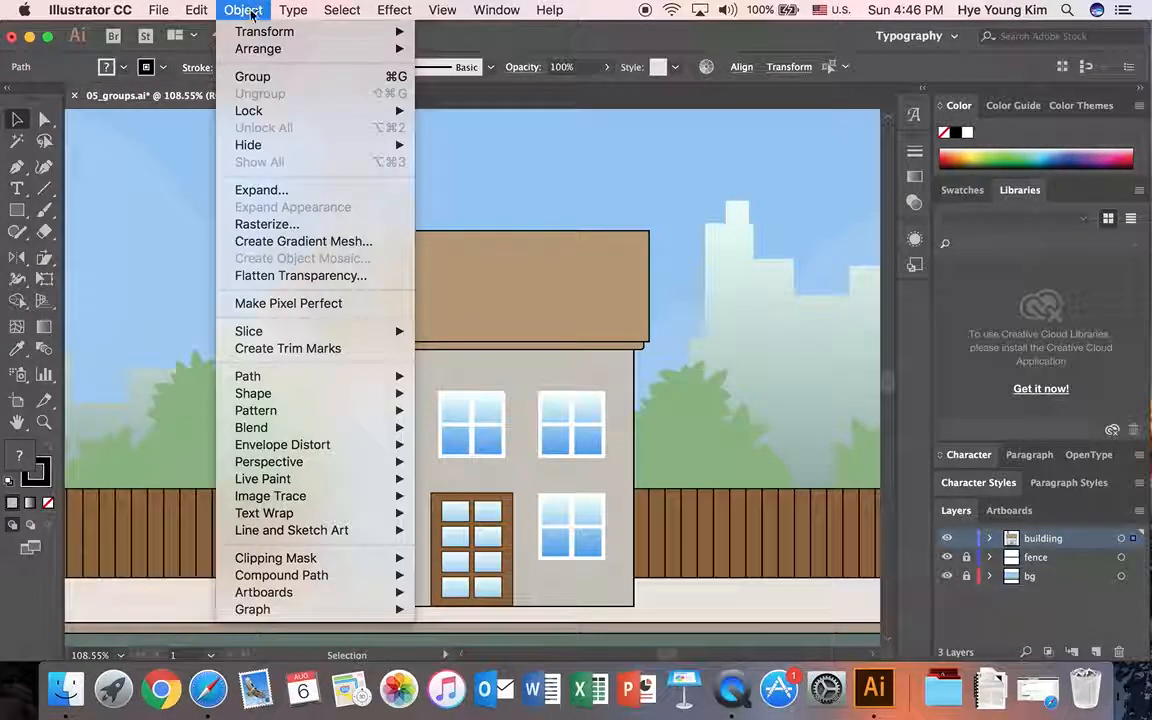
left_click(252, 78)
left_click(243, 193)
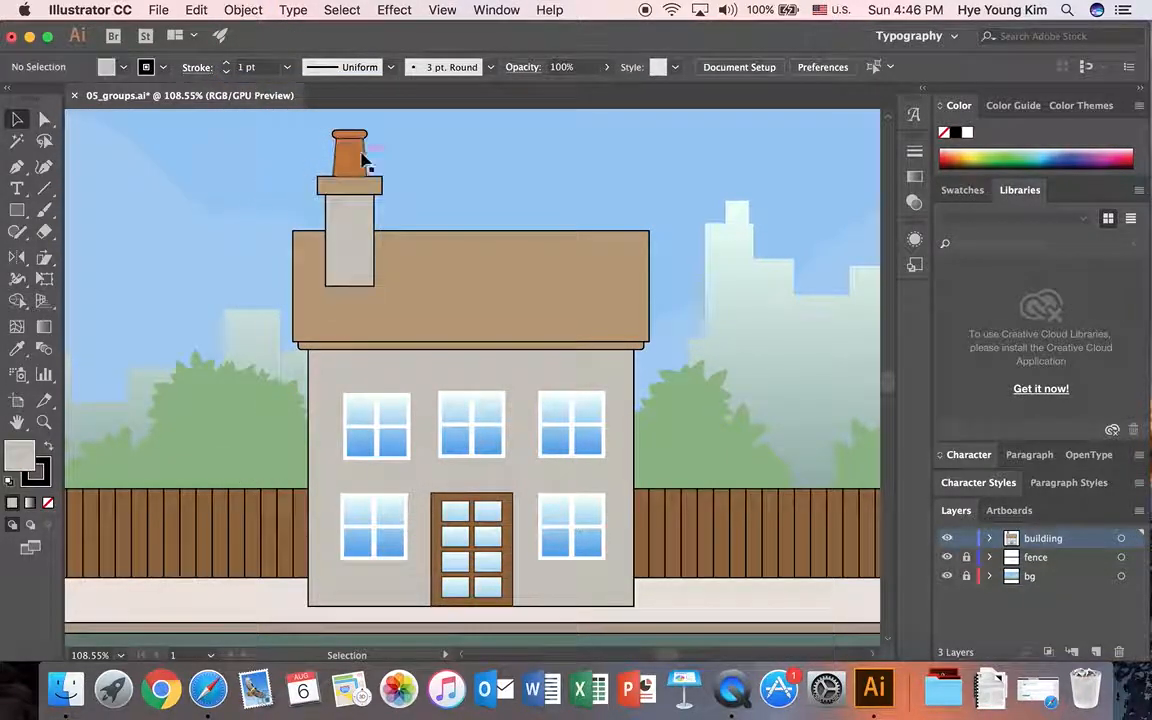
Step: Move the grouped chimney horizontally to the right end of the roof
left_click_drag(352, 165, 586, 160)
left_click(477, 136)
left_click(486, 175)
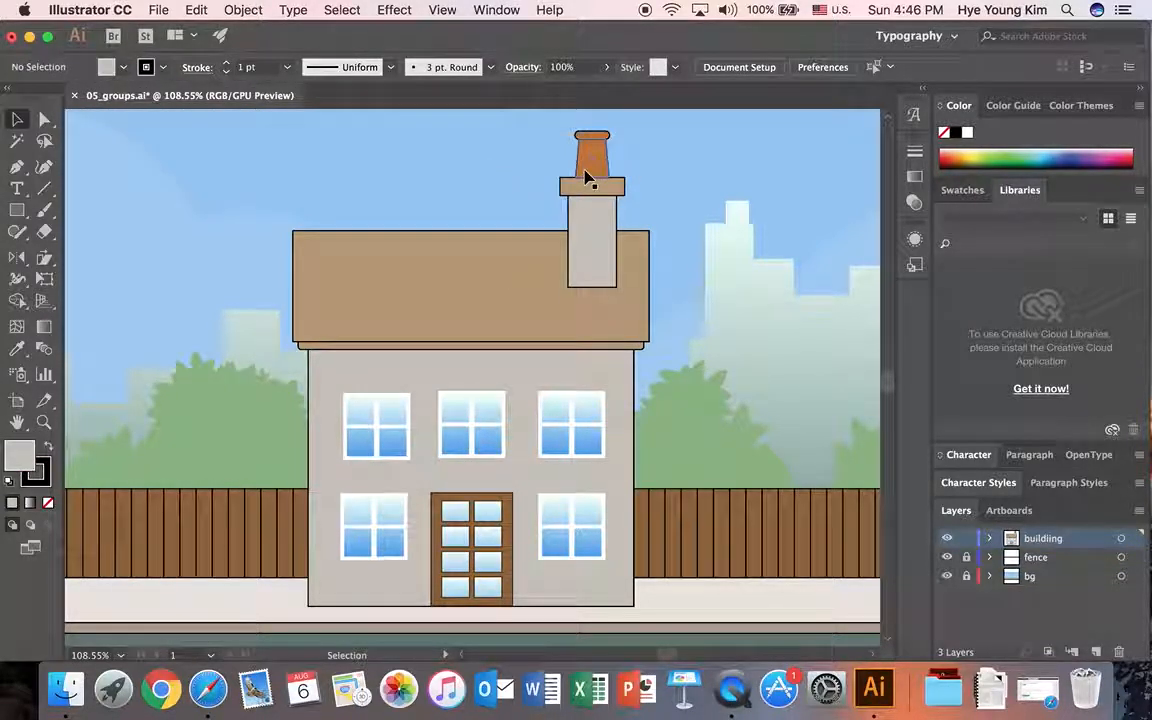
Step: Group the roof, the narrow eave strip and the grey wall of the house together
left_click(341, 308)
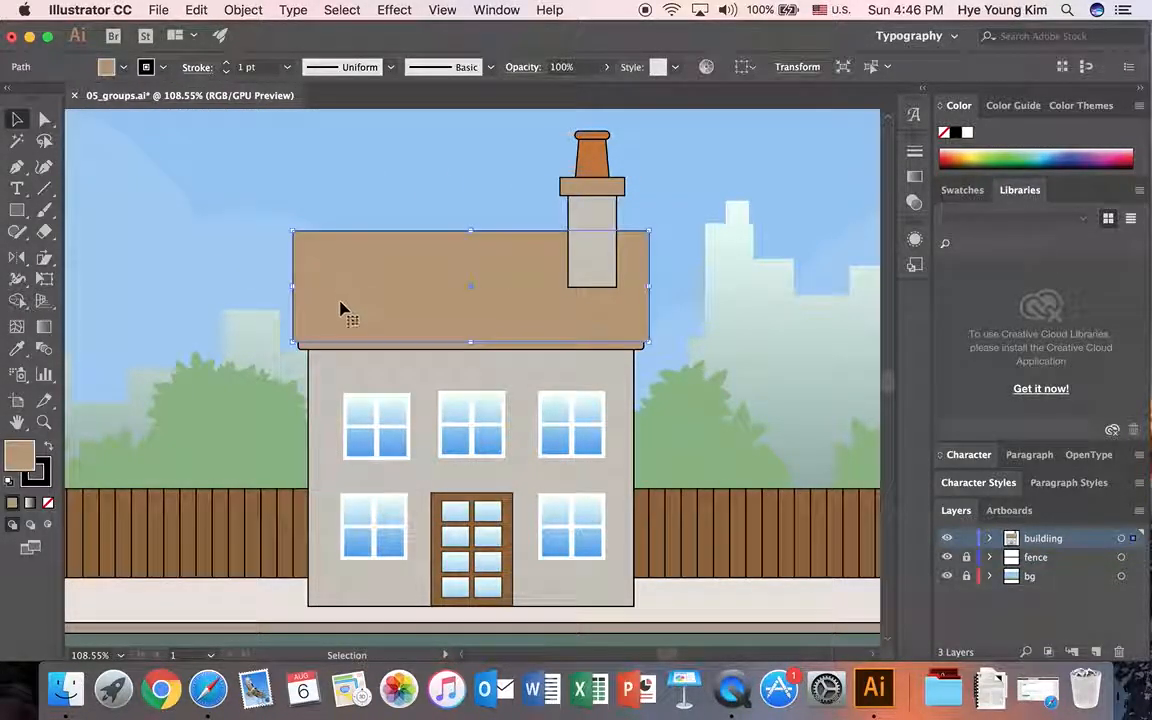
left_click(273, 298)
left_click_drag(270, 298, 320, 381)
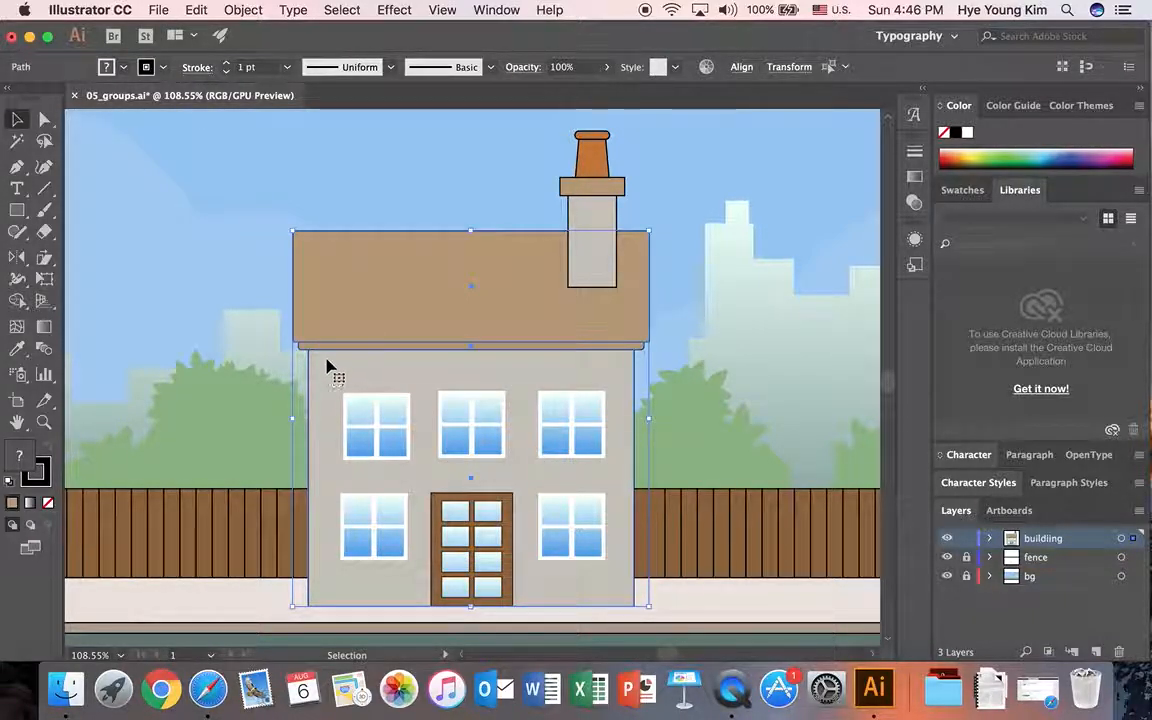
left_click(243, 9)
left_click(246, 76)
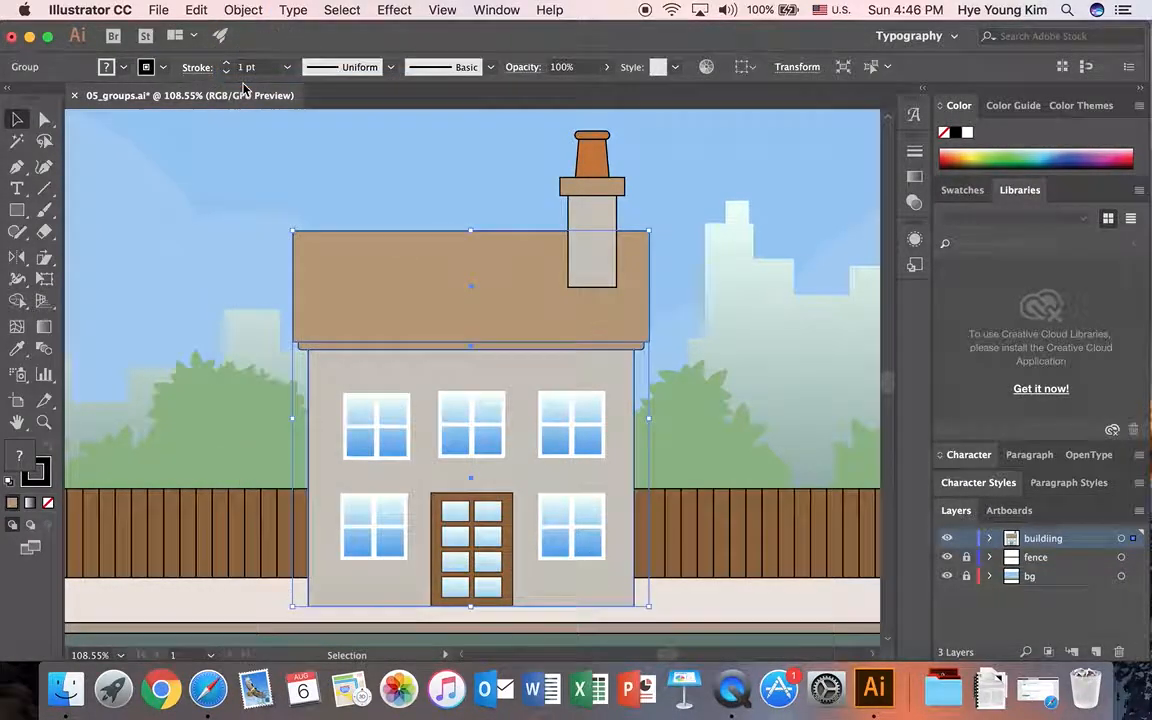
left_click(222, 297)
Step: Group the five windows into one object and move the group slightly upward on the wall
left_click(393, 441)
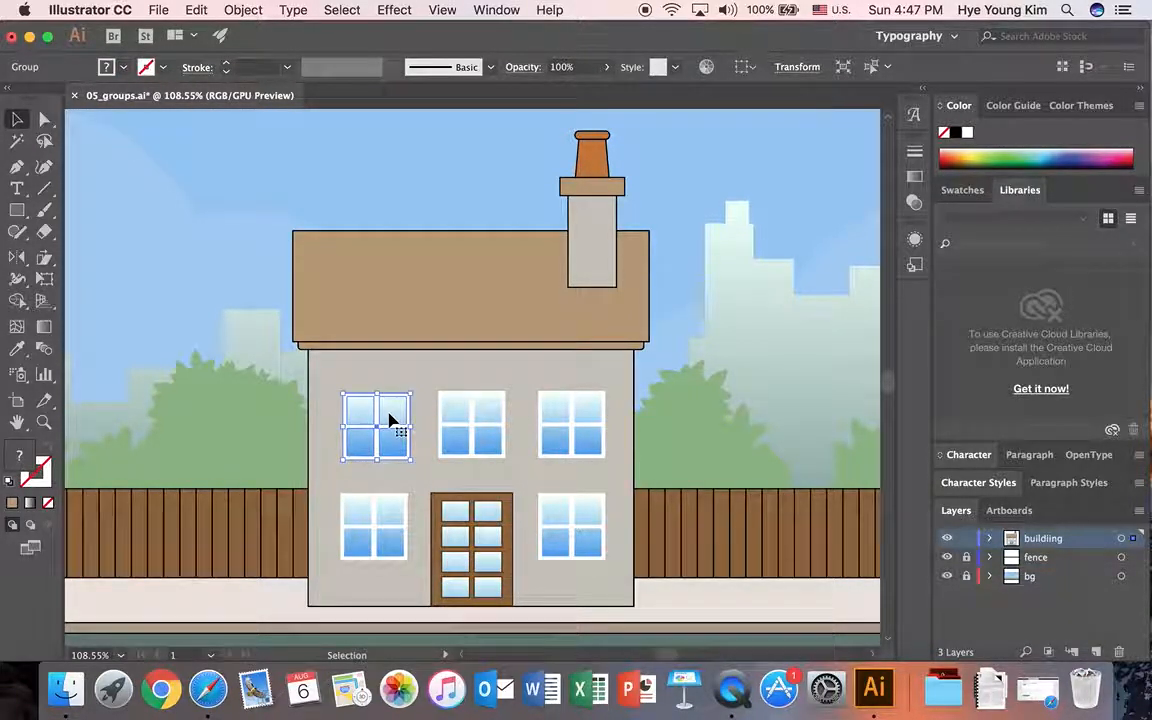
left_click(470, 418, "shift")
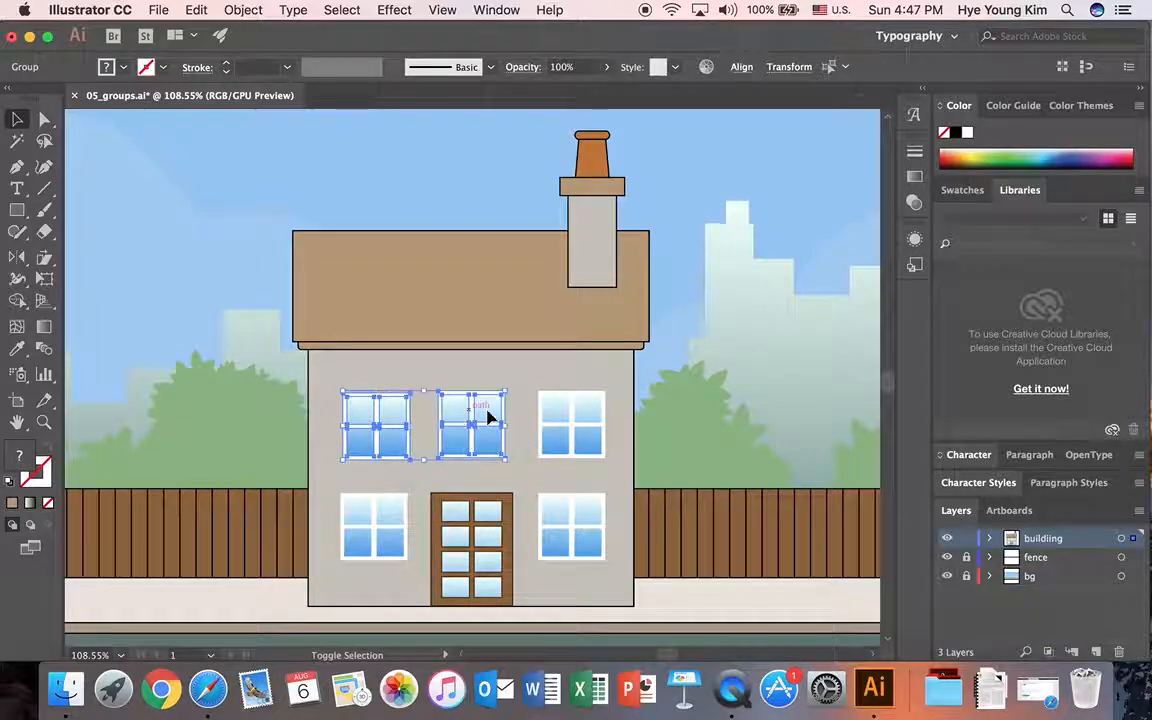
left_click(568, 411, "shift")
left_click(398, 518, "shift")
left_click(566, 521, "shift")
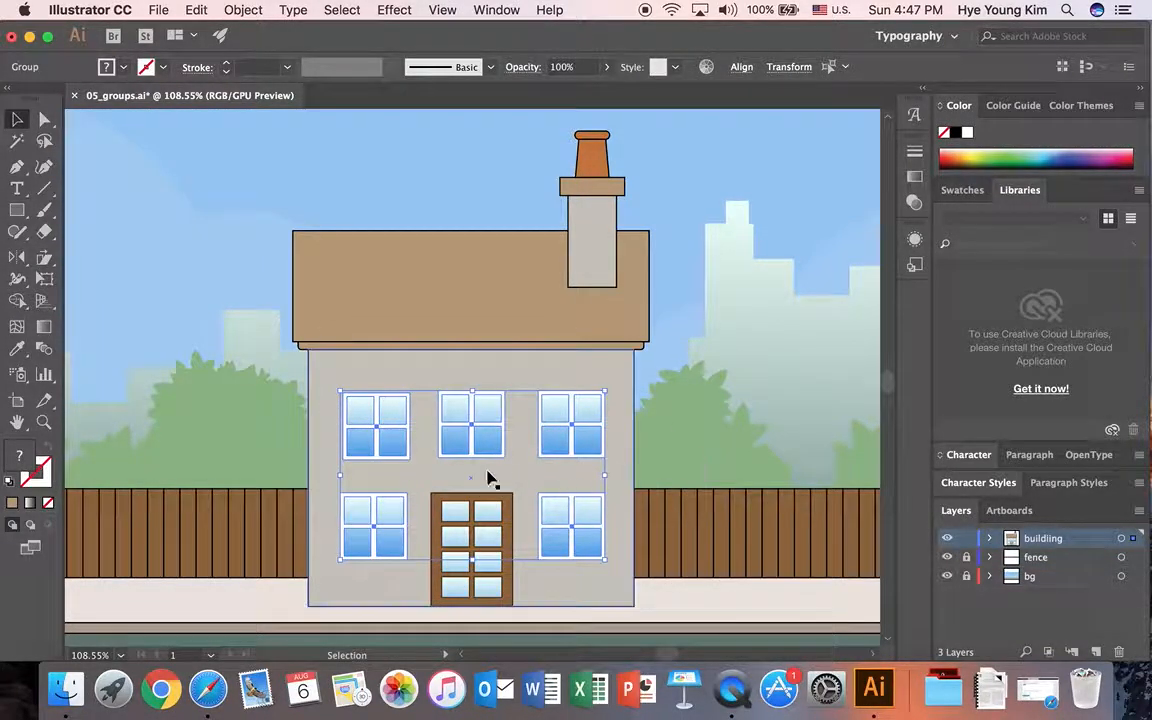
left_click(258, 12)
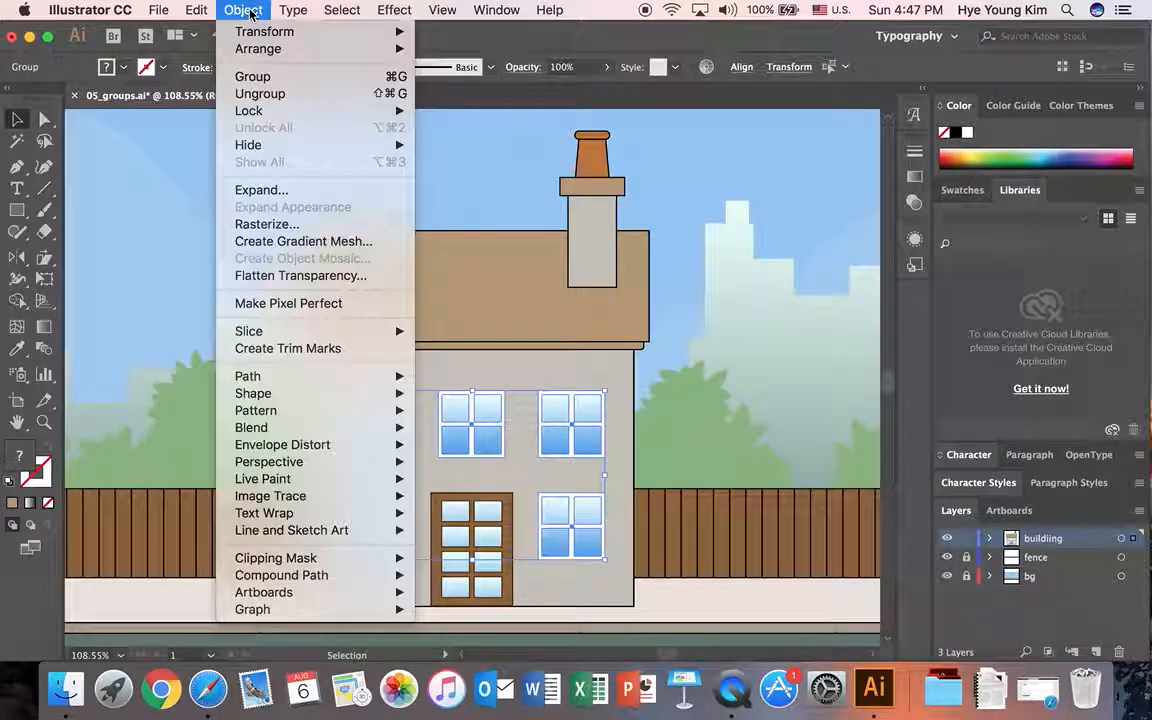
left_click(262, 80)
left_click_drag(483, 414, 485, 398)
left_click(743, 440)
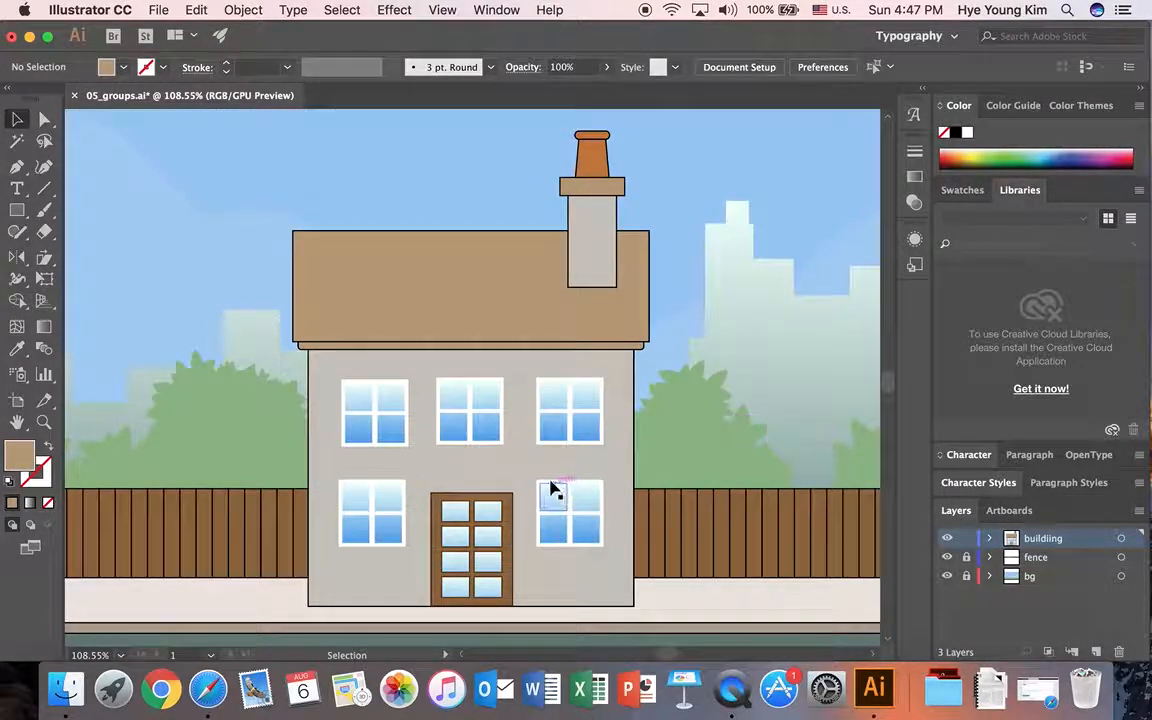
Step: Select the door frame and panes individually, and try shifting the door's upper-left pane out of place and back
scroll(530, 463, "down", 1)
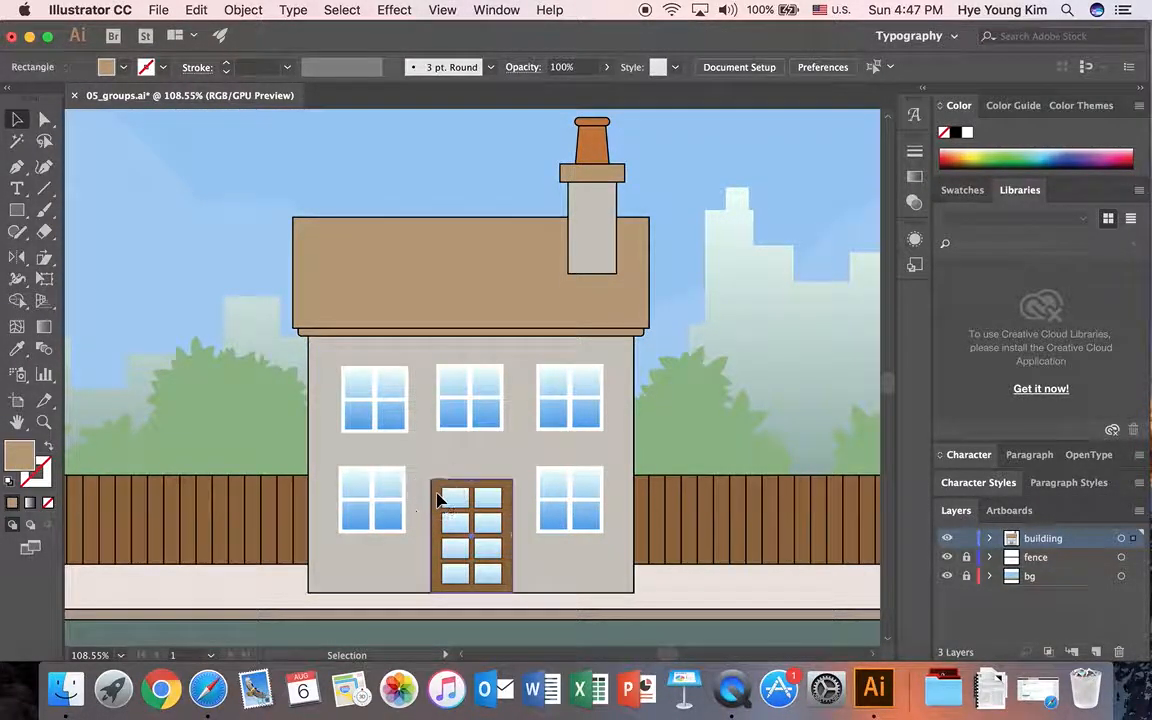
left_click(442, 501)
left_click(463, 507)
left_click(489, 505)
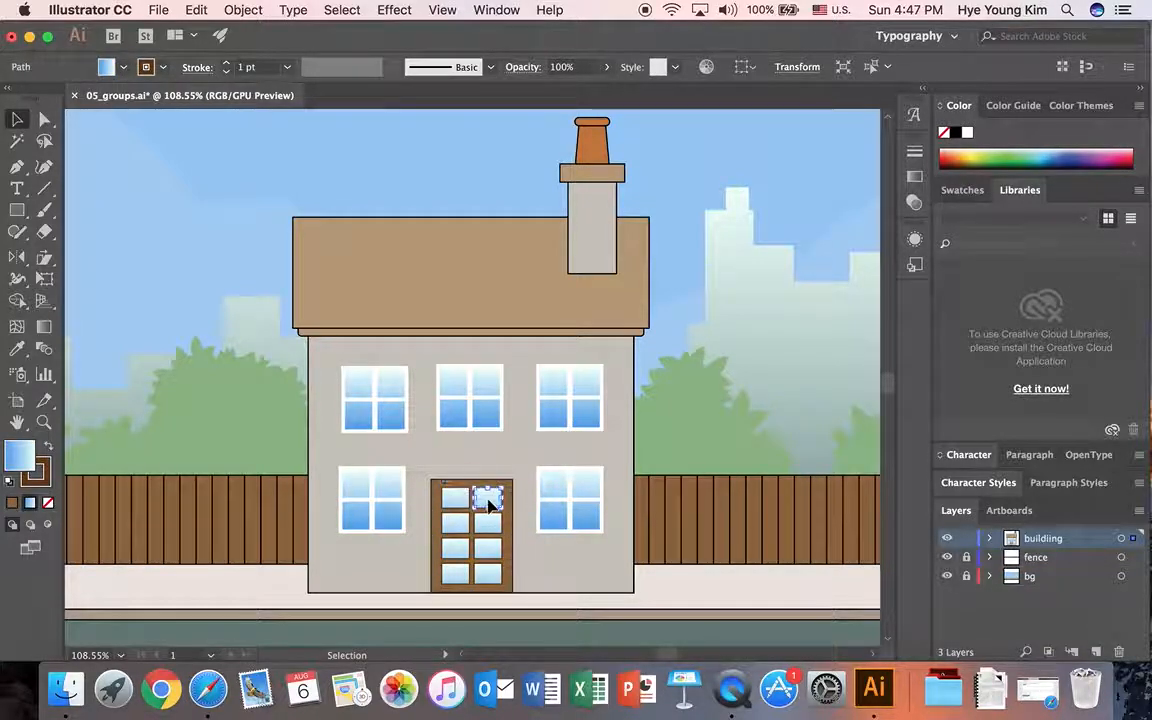
mouse_move(460, 505)
left_mouse_down()
mouse_move(412, 514)
mouse_move(451, 496)
left_mouse_up()
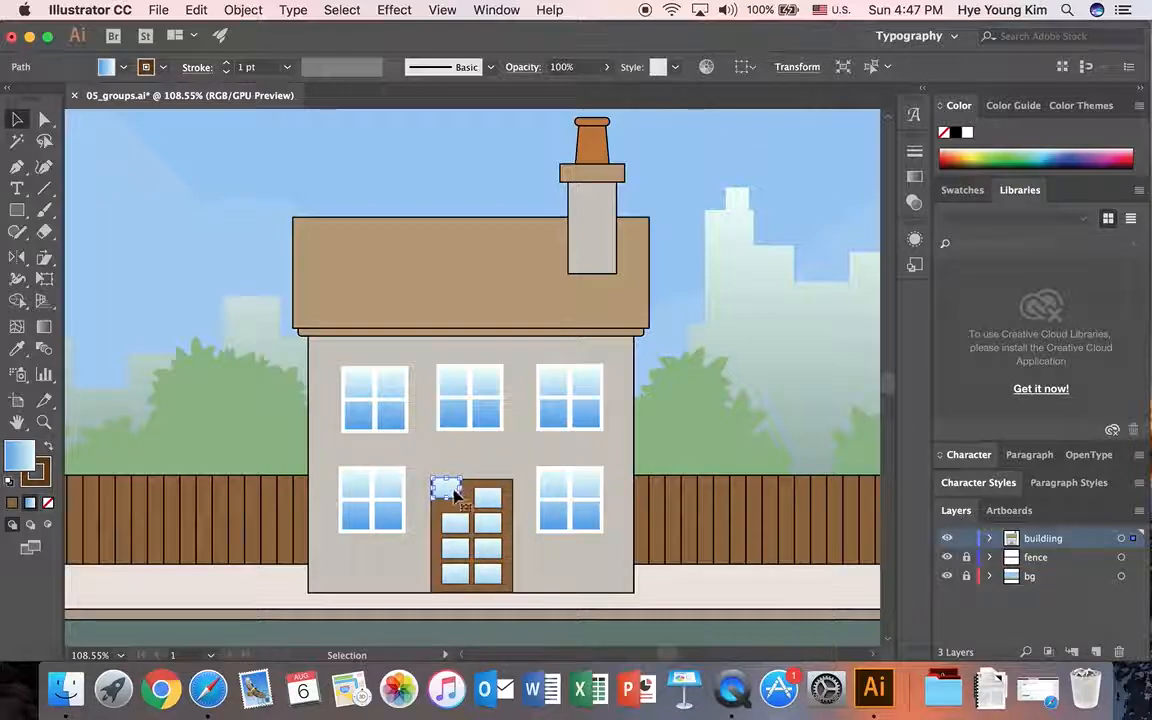
left_click_drag(446, 490, 455, 498)
left_click(505, 482)
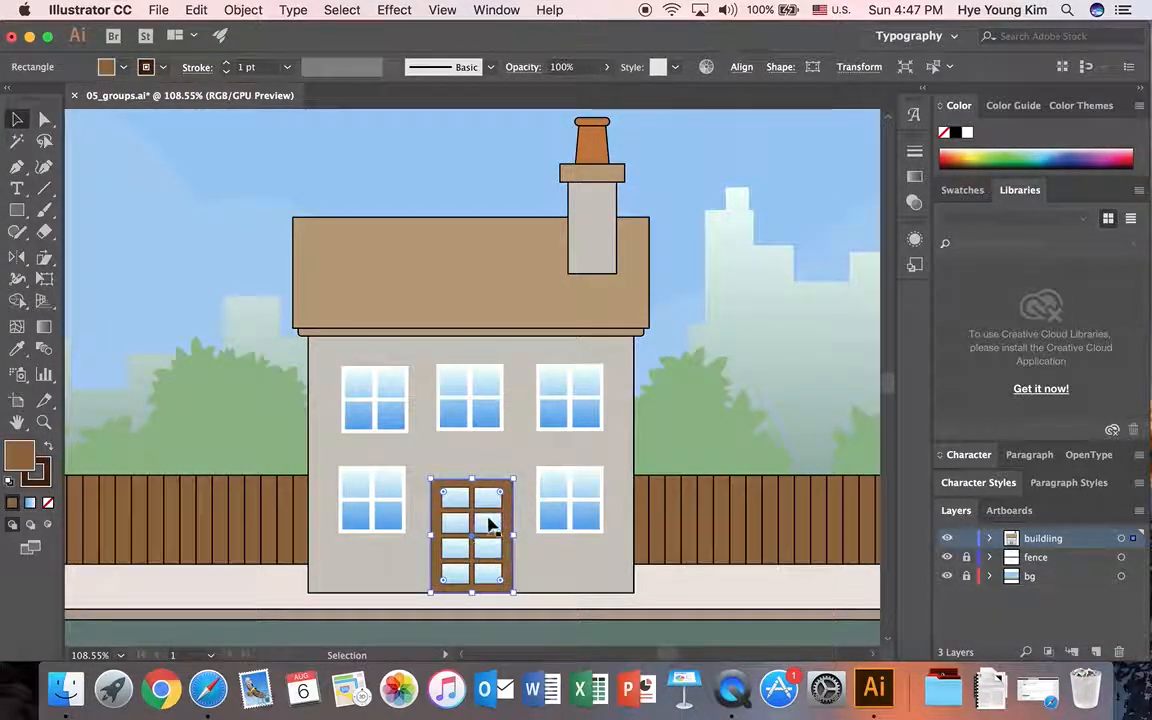
left_click(489, 524)
left_click(418, 543)
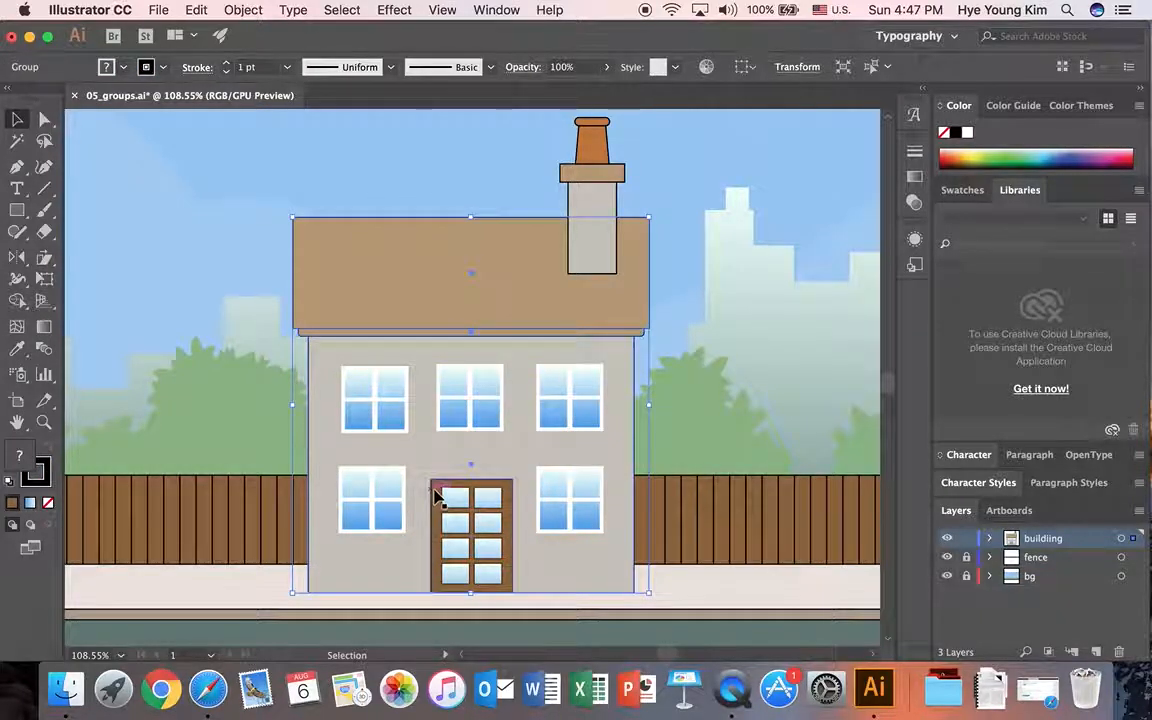
left_click(446, 607)
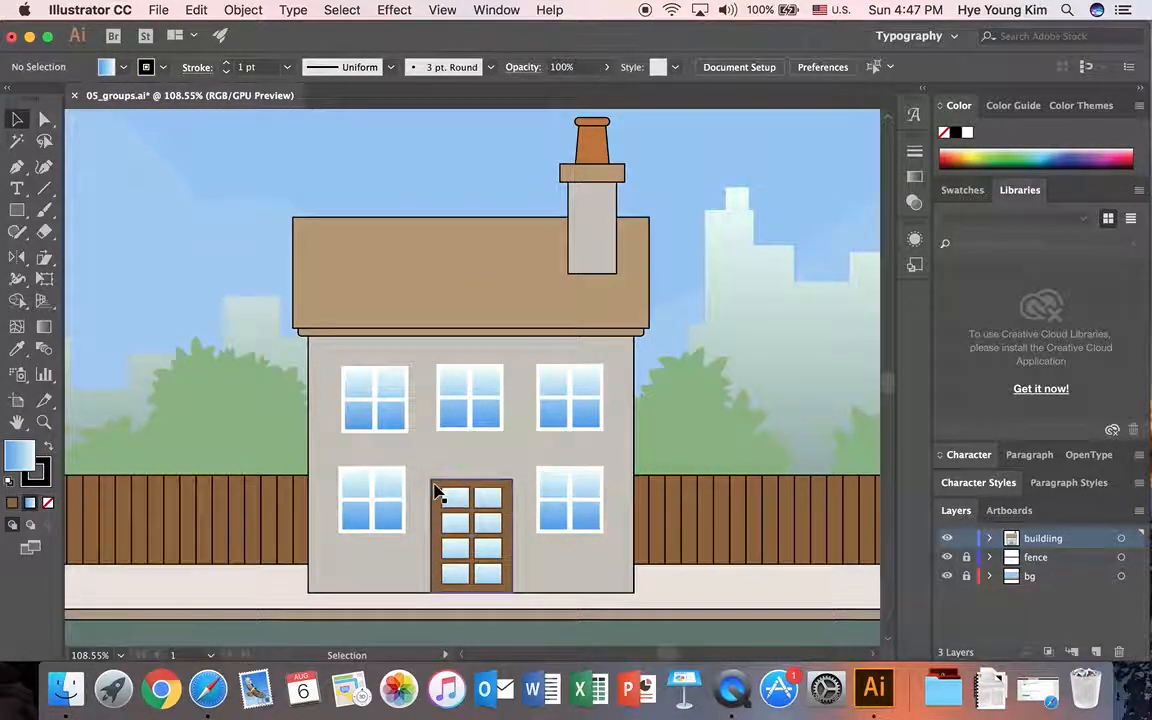
Step: Group the door frame with its glass panes and move the whole door slightly upward
left_click(437, 493)
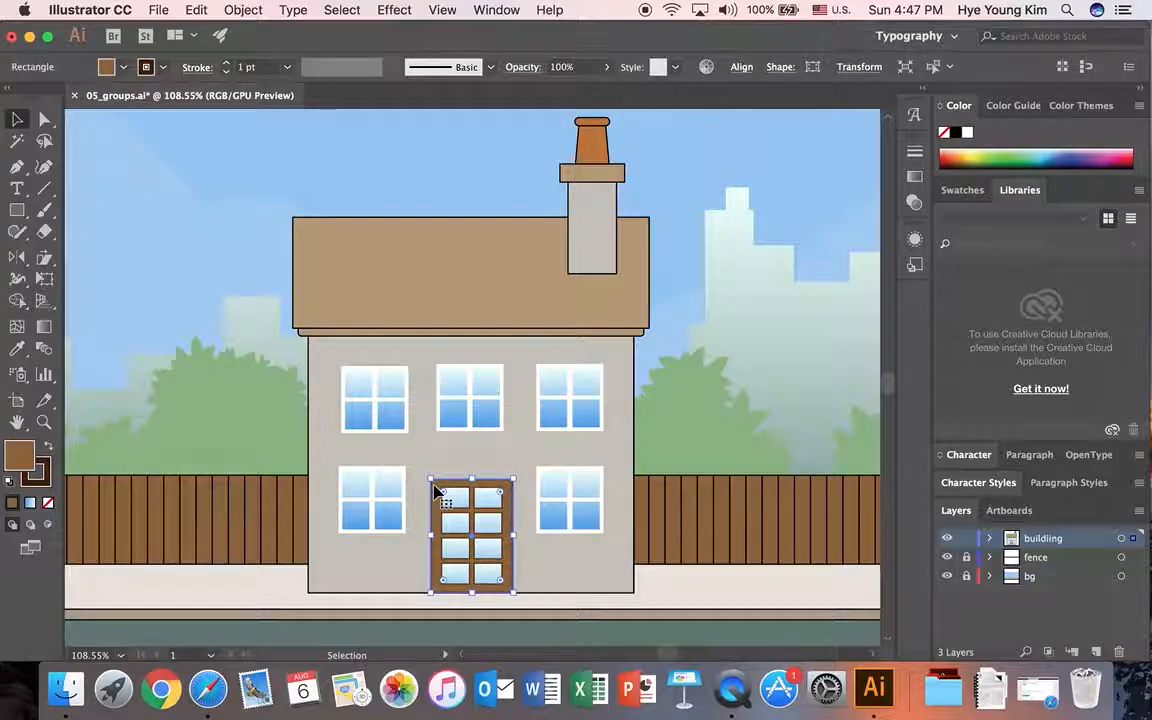
left_click(455, 502, "shift")
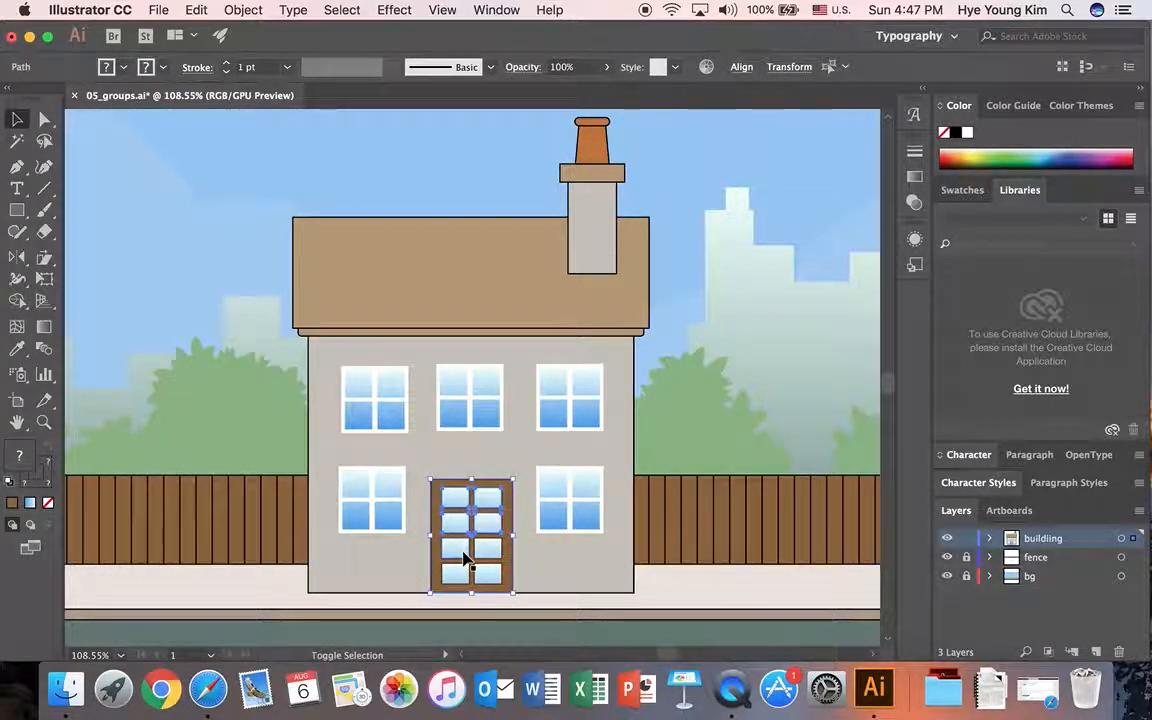
left_click(454, 576, "shift")
left_click(486, 575, "shift")
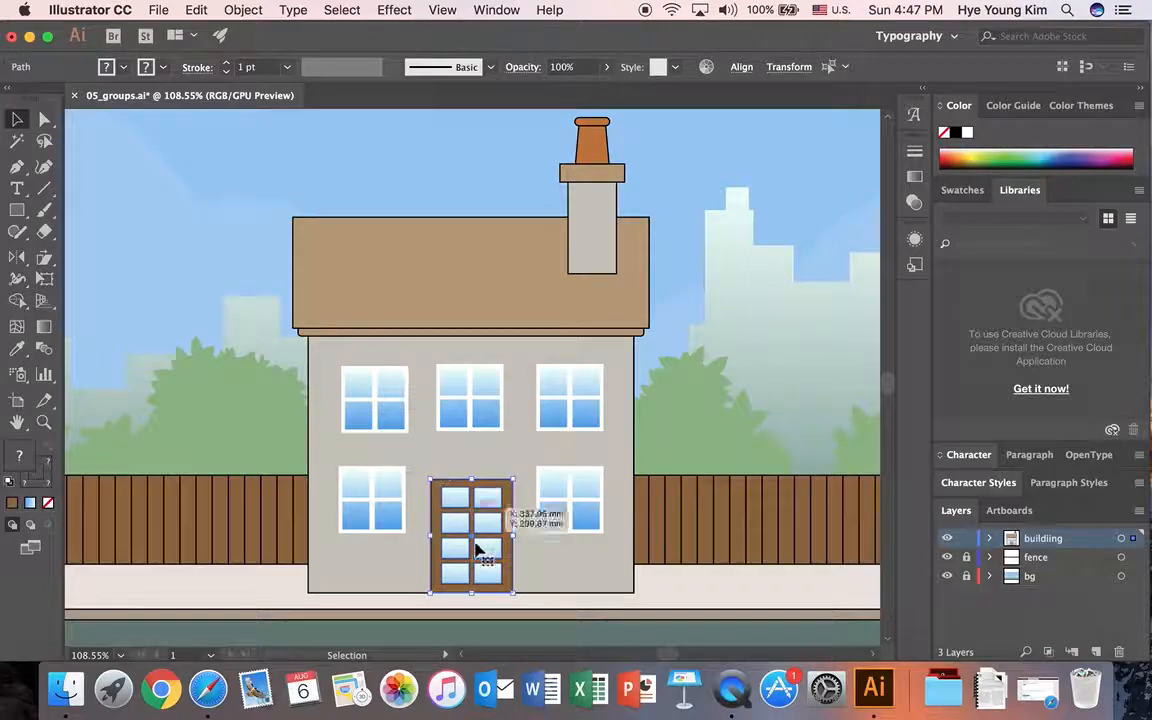
left_click(243, 10)
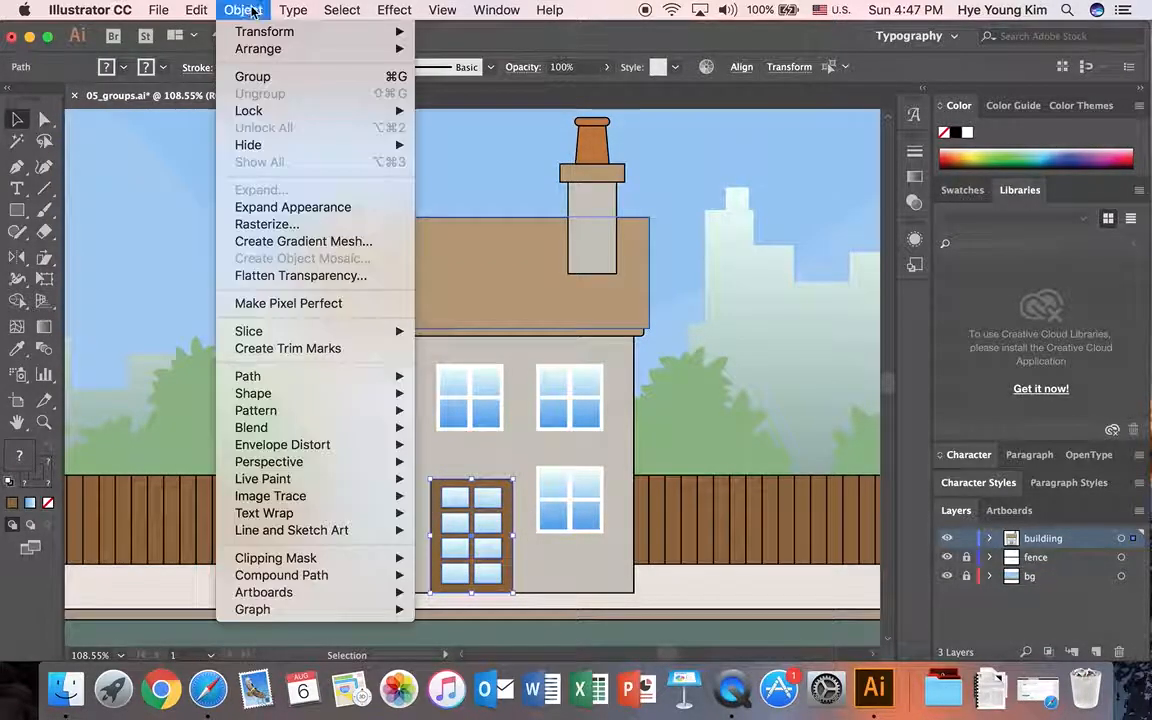
left_click(252, 75)
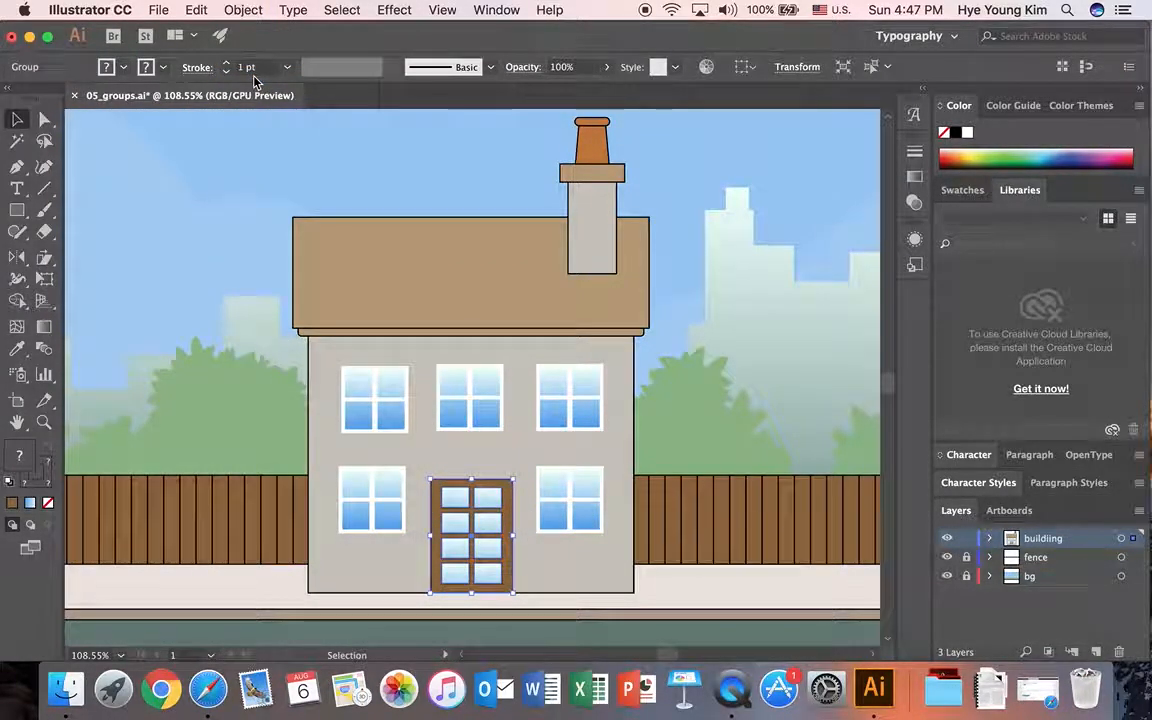
left_click(239, 365)
left_click(486, 512)
mouse_move(503, 488)
left_mouse_down()
mouse_move(521, 482)
mouse_move(473, 501)
mouse_move(485, 495)
left_mouse_up()
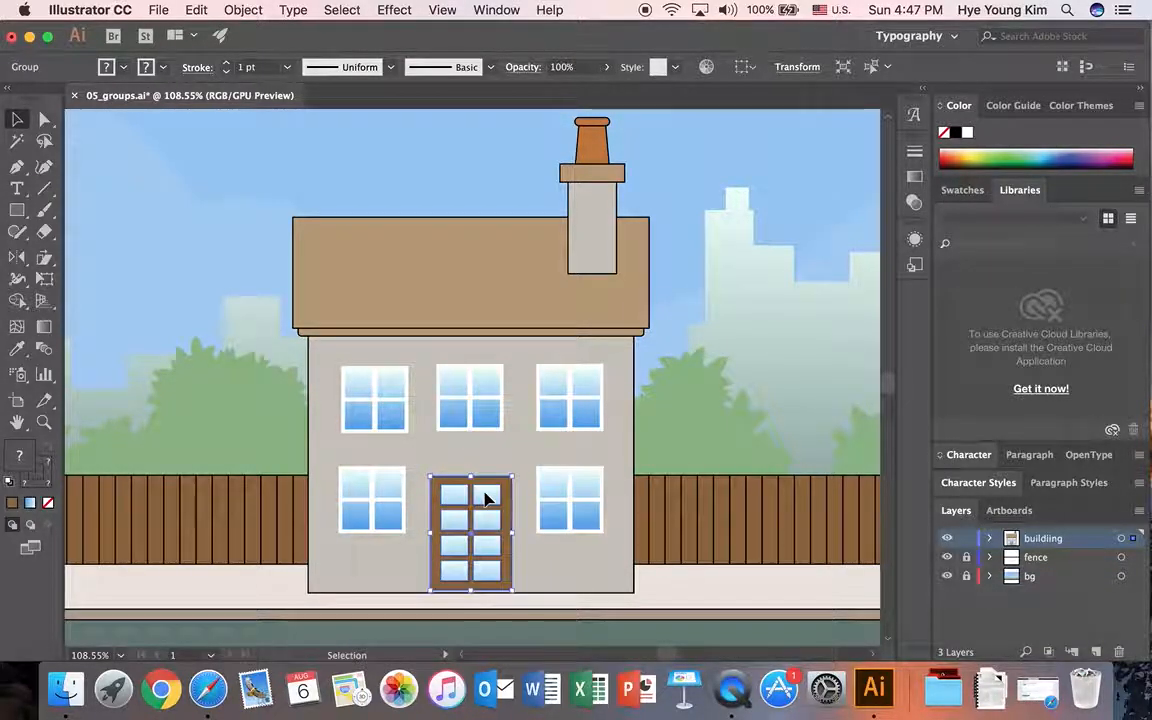
Step: Group the chimney, house body, windows and door together as one complete house
left_click(527, 458)
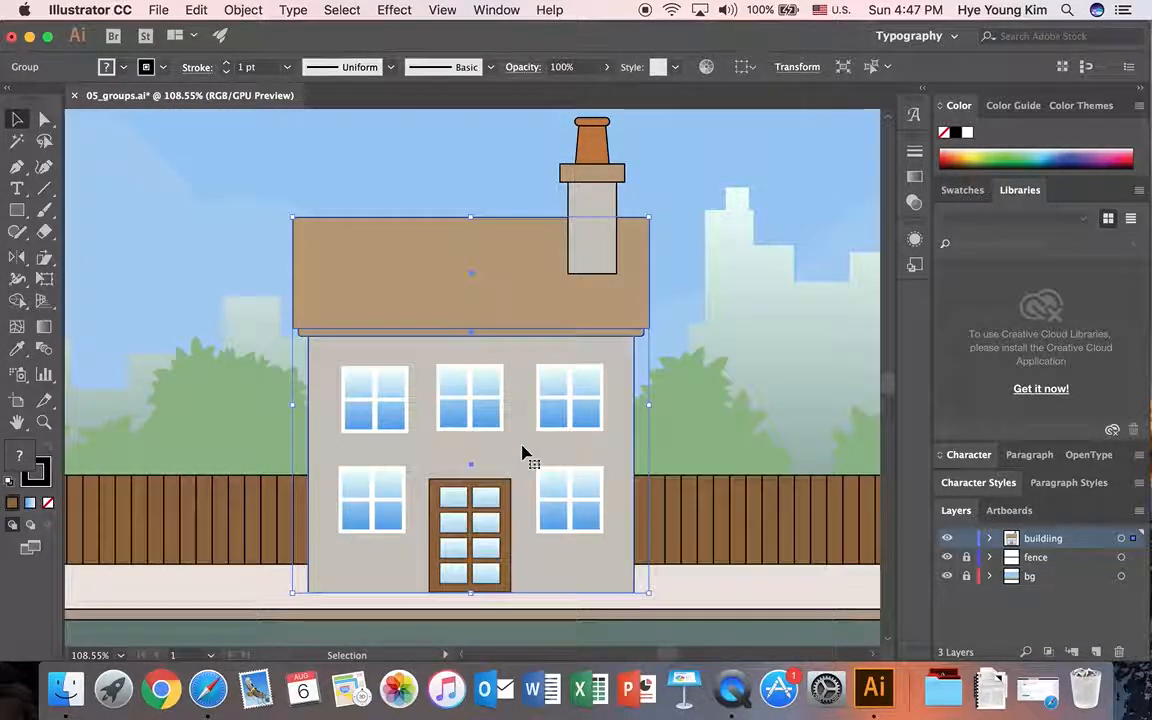
left_click(232, 260)
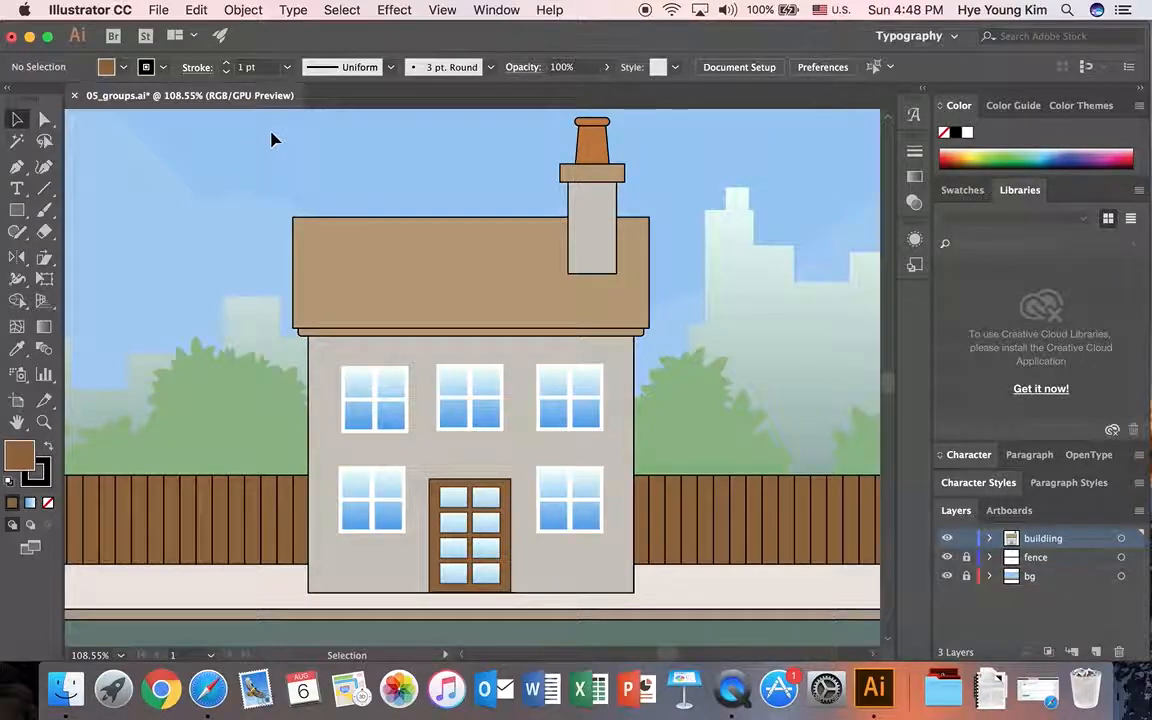
scroll(463, 149, "up", 2)
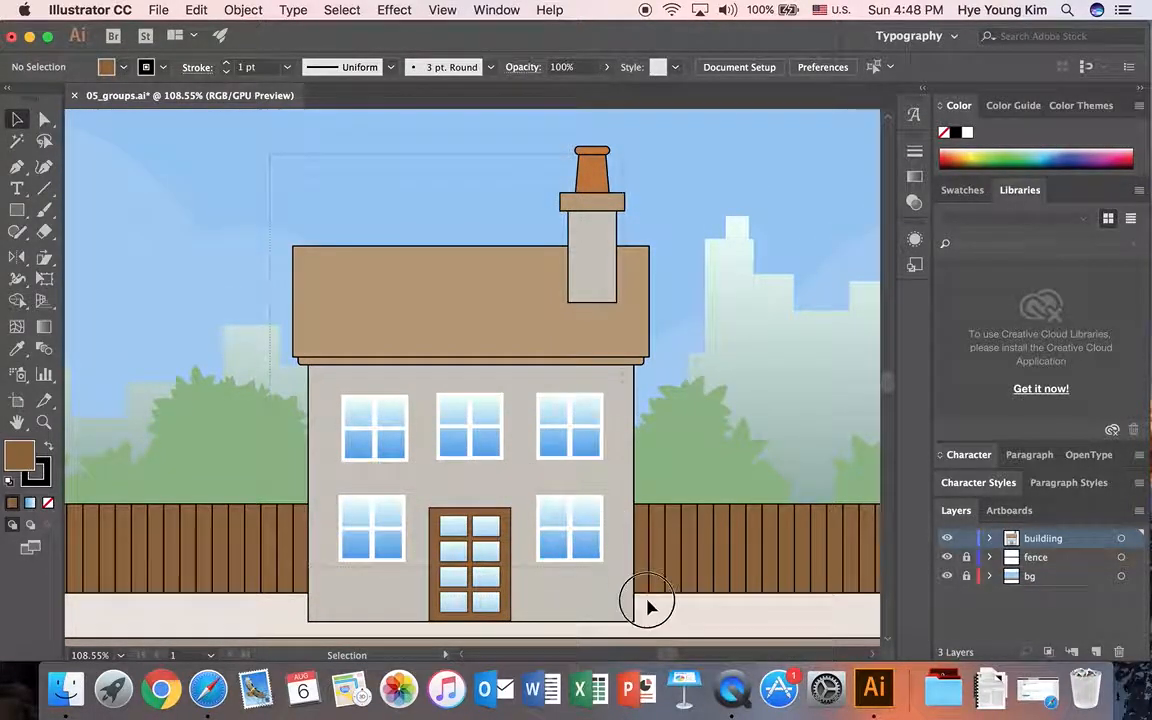
left_click_drag(643, 605, 655, 607)
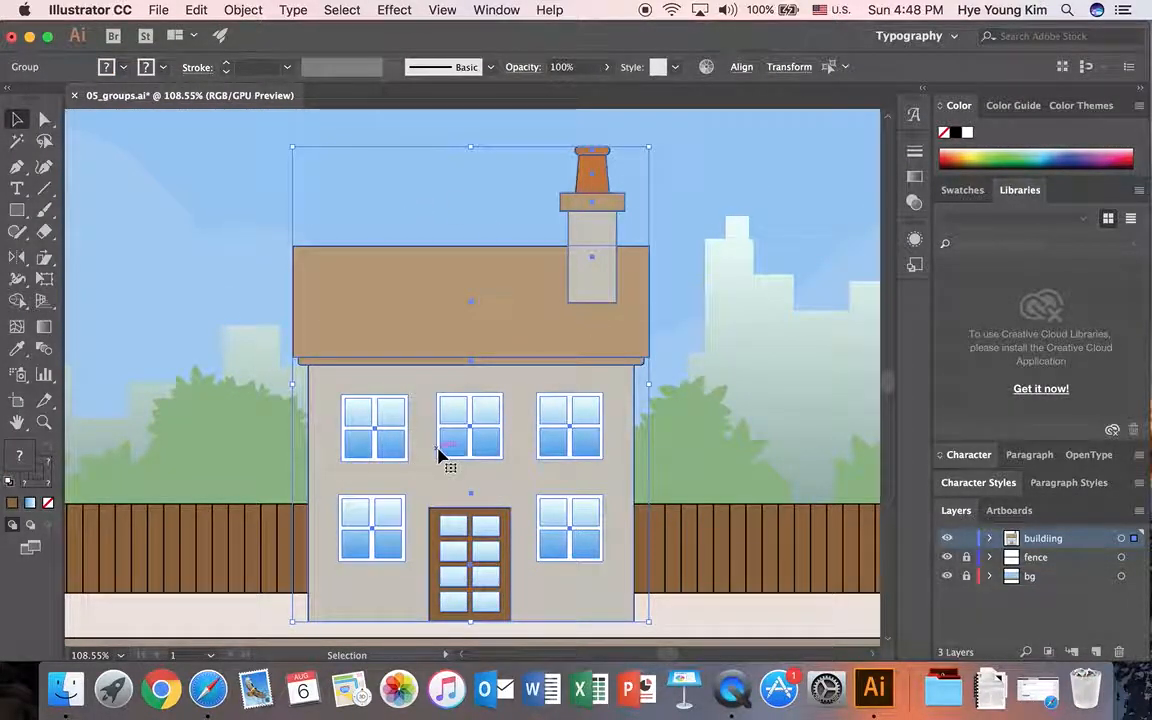
left_click(219, 183)
left_click_drag(271, 117, 660, 582)
left_click(245, 10)
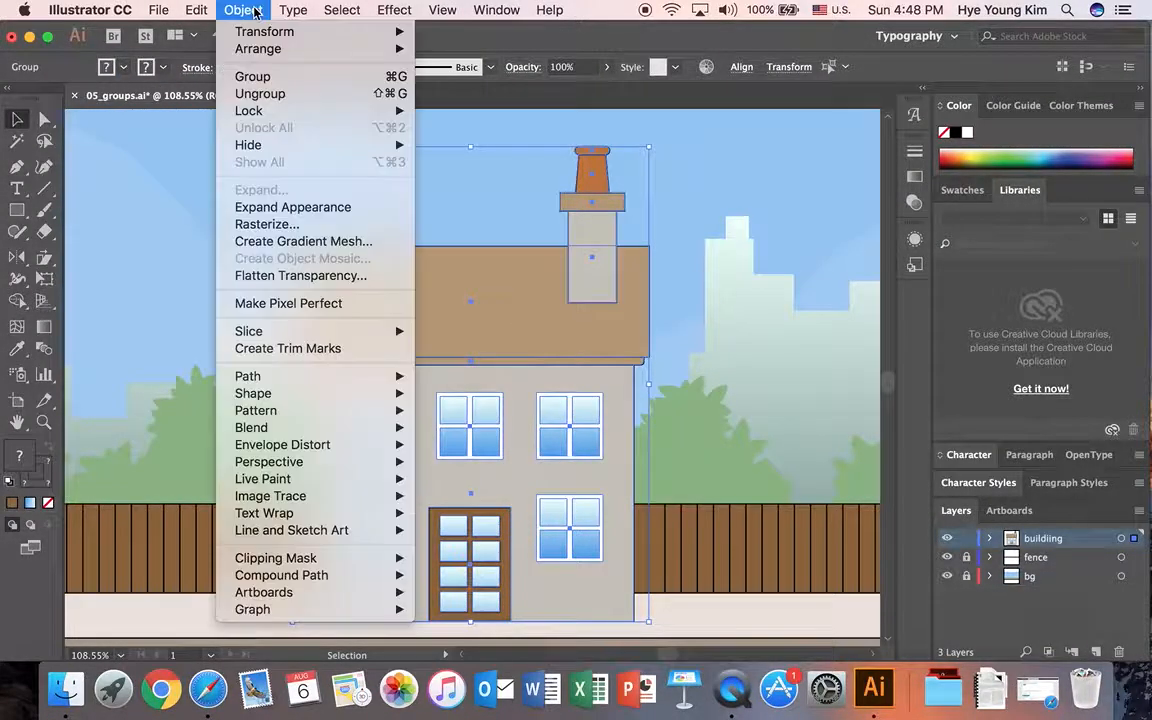
left_click(255, 76)
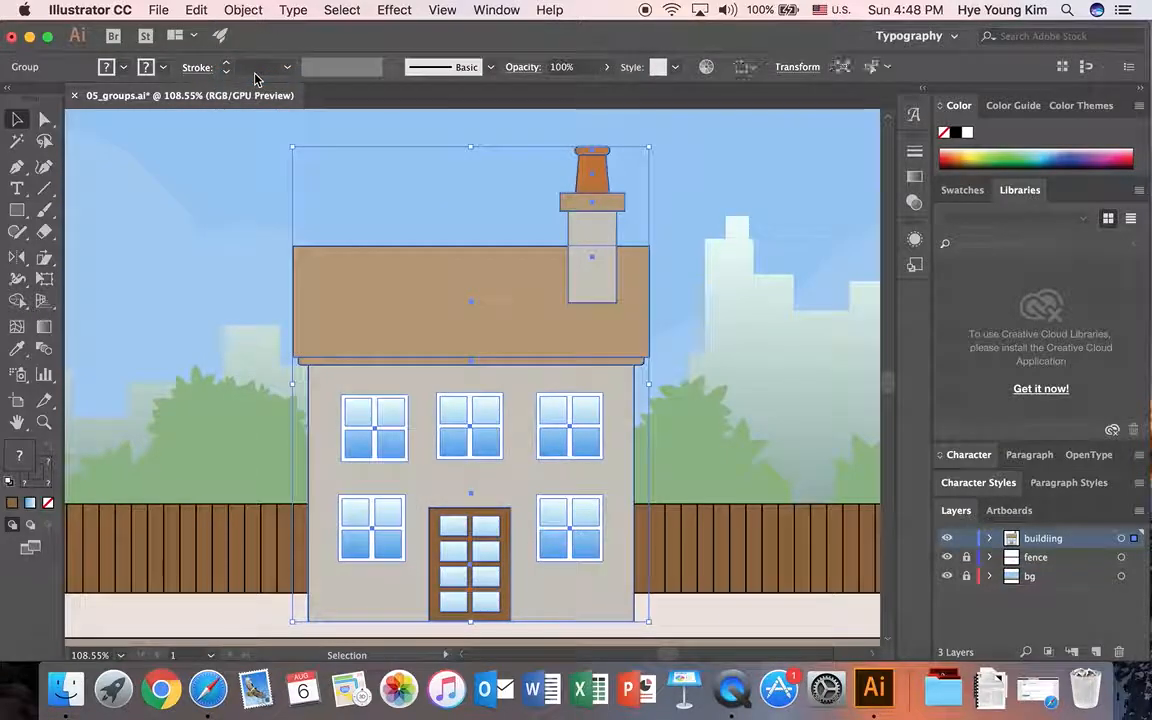
Step: Move the whole house group slightly right and down
left_click(237, 226)
left_click(497, 300)
mouse_move(497, 300)
left_mouse_down()
mouse_move(571, 309)
mouse_move(465, 296)
mouse_move(507, 296)
left_mouse_up()
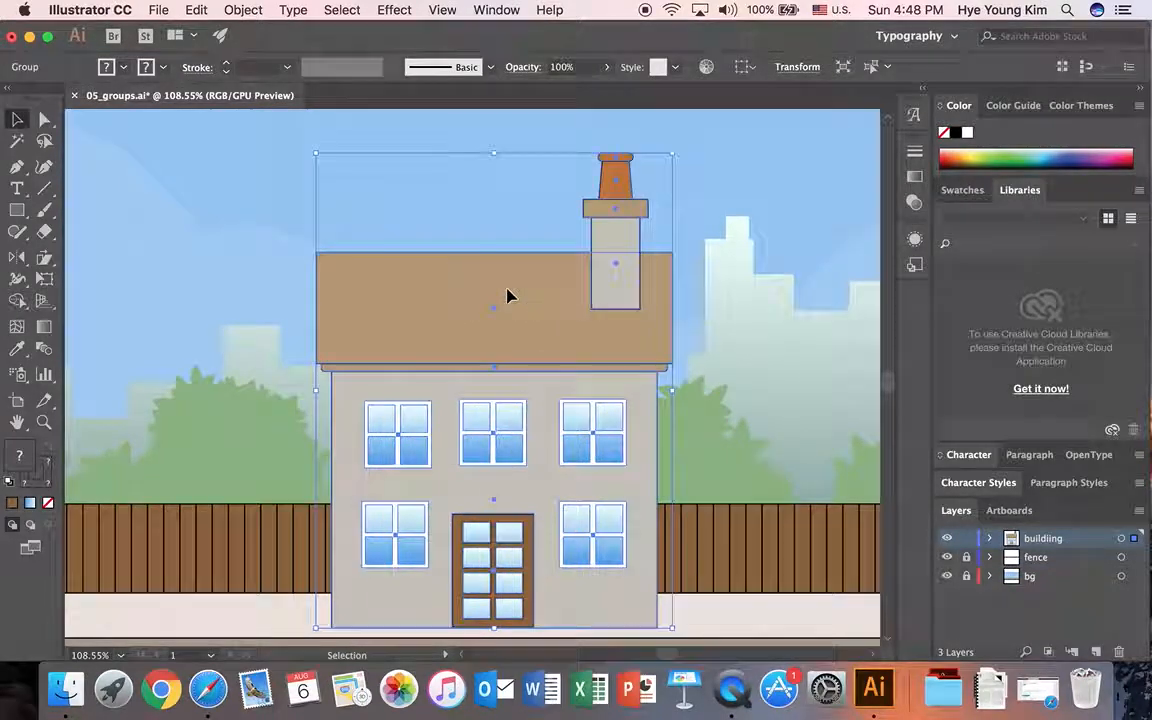
left_click(738, 324)
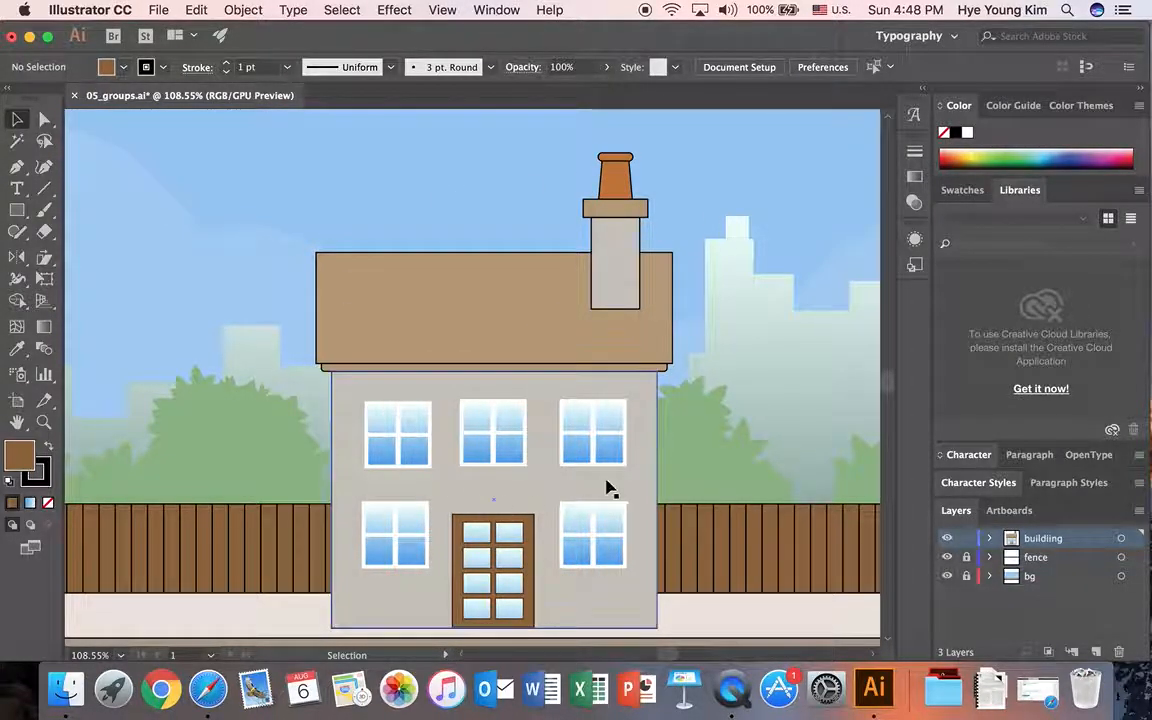
Step: Isolate the house group, select its chimney, body, windows and door subgroups one by one, and exit isolation mode
left_click(617, 212)
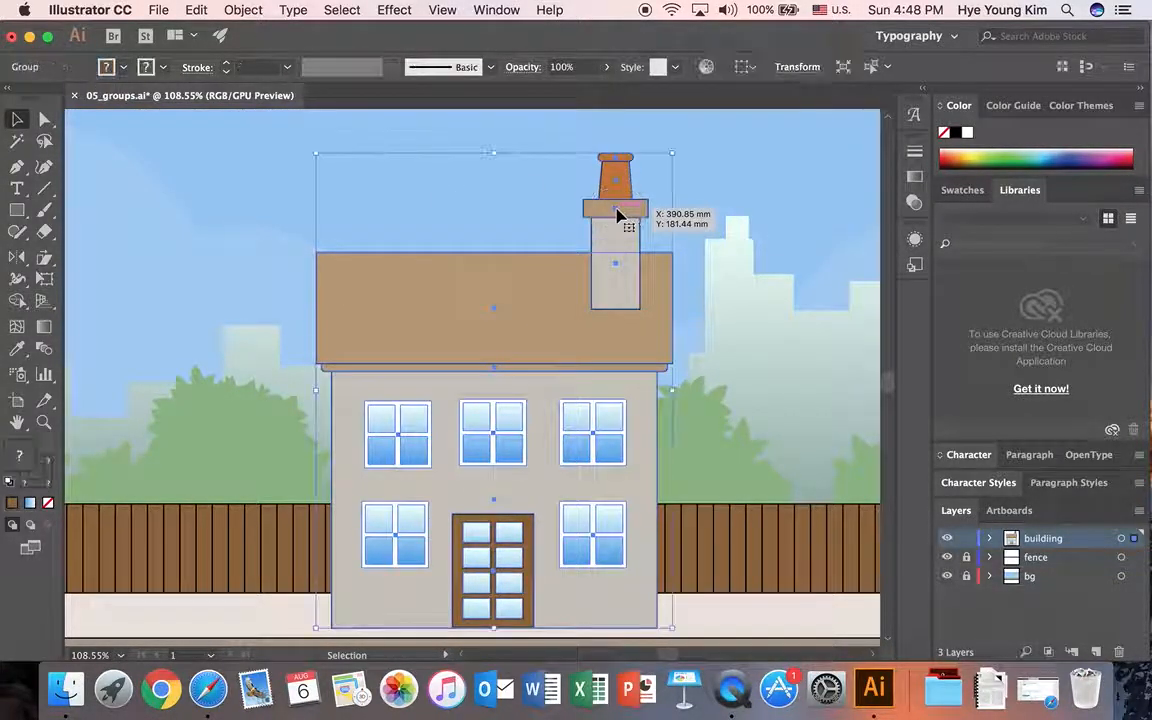
double_click(617, 212)
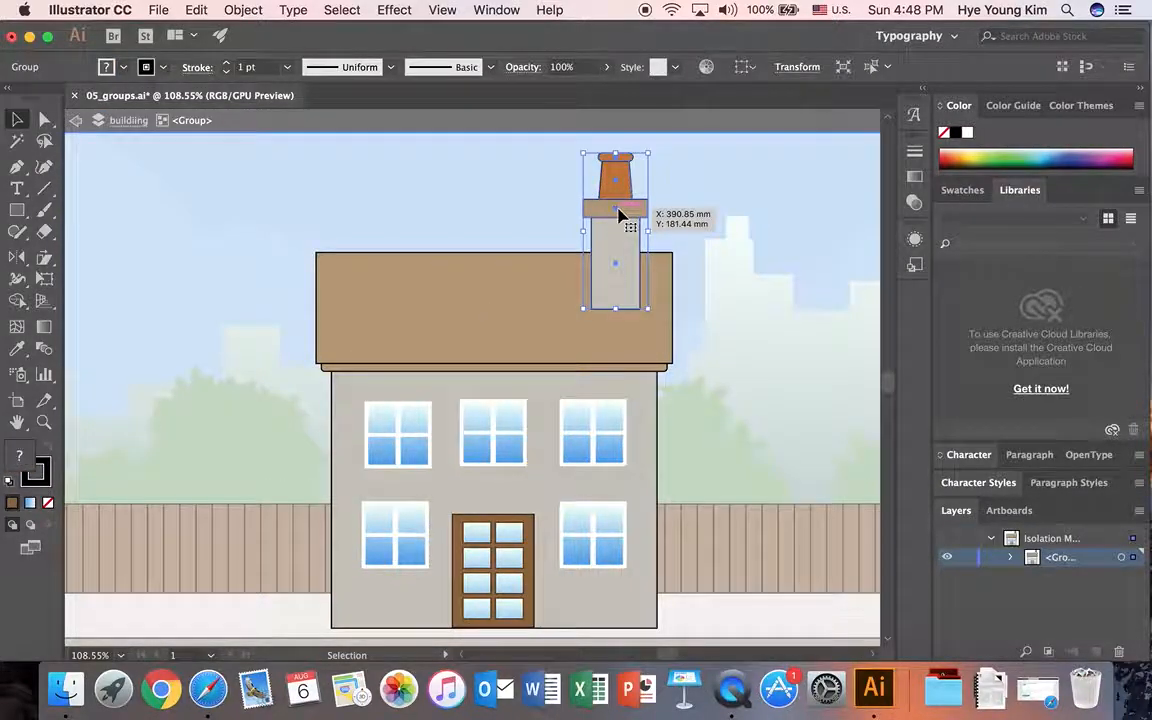
left_click(452, 297)
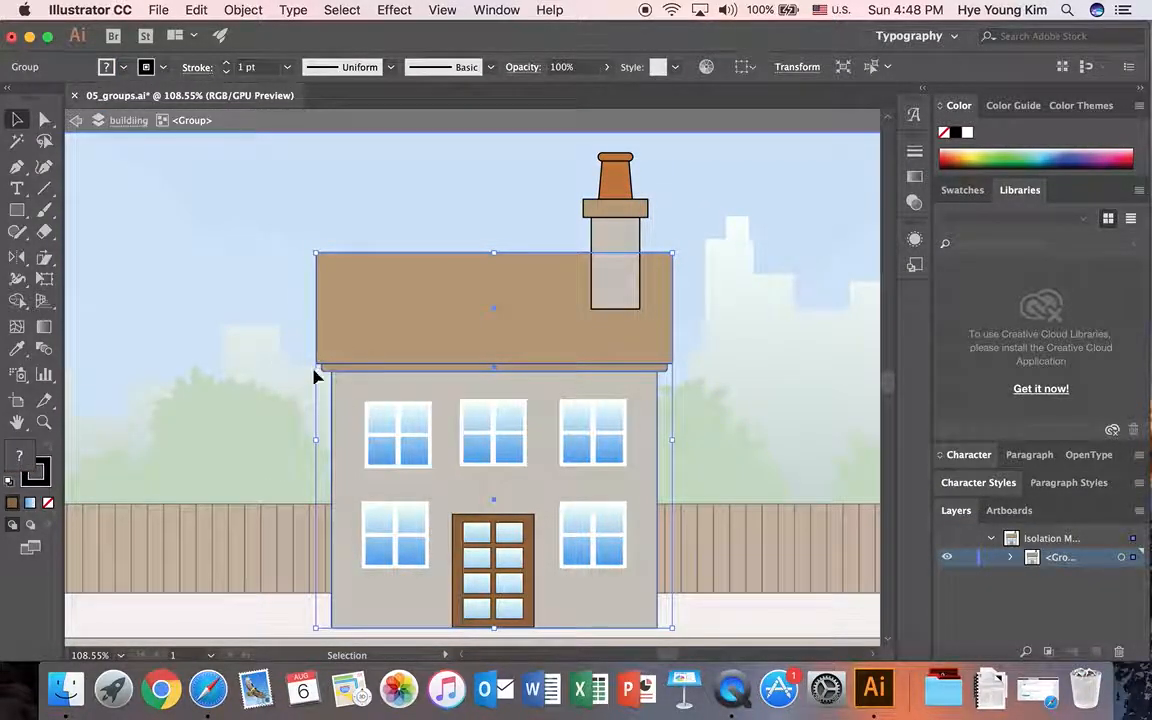
left_click(398, 442)
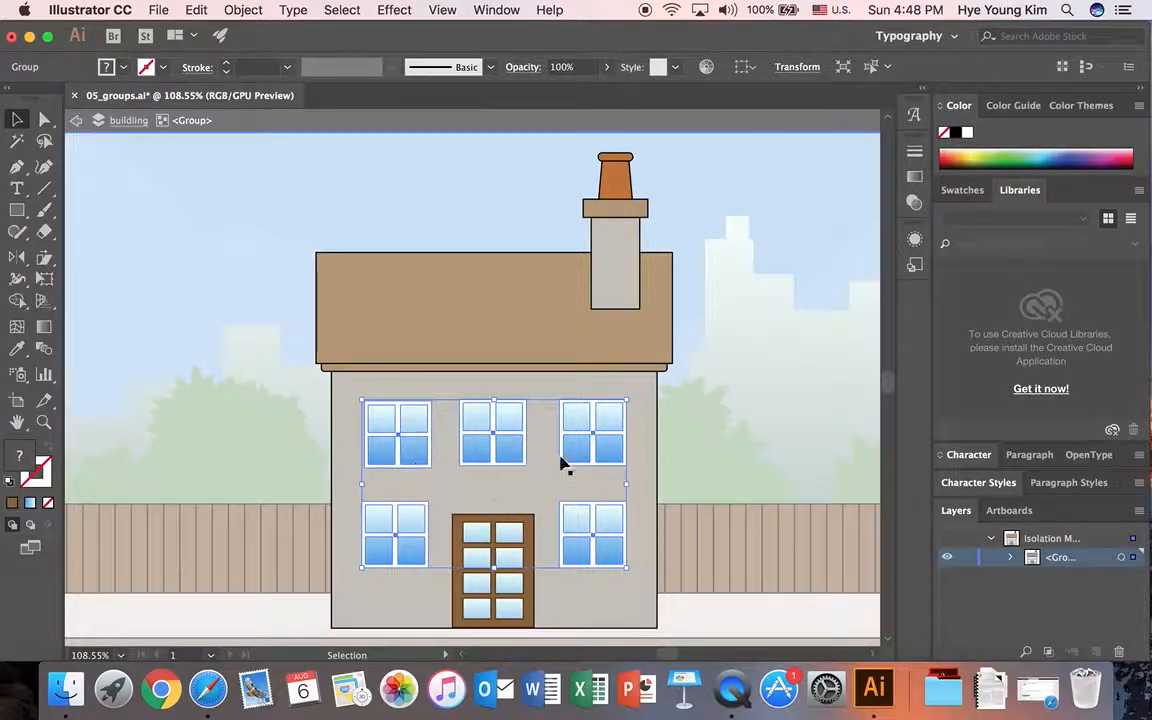
left_click(700, 498)
left_click(483, 523)
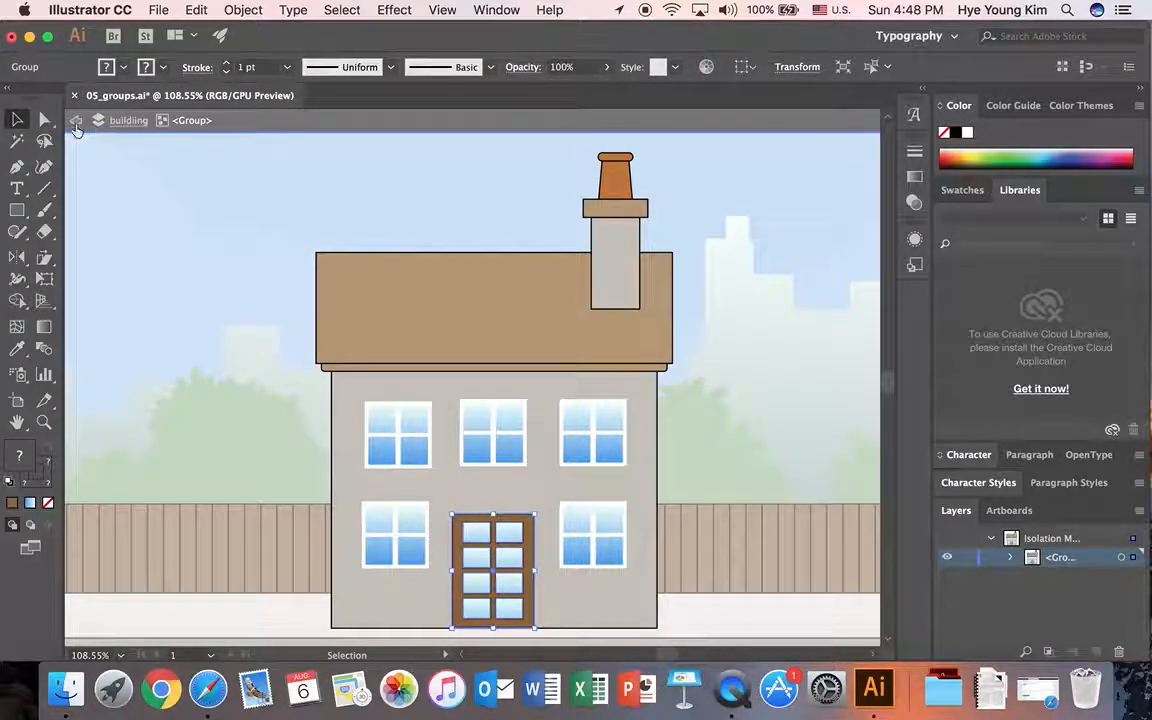
left_click(75, 121)
left_click(76, 124)
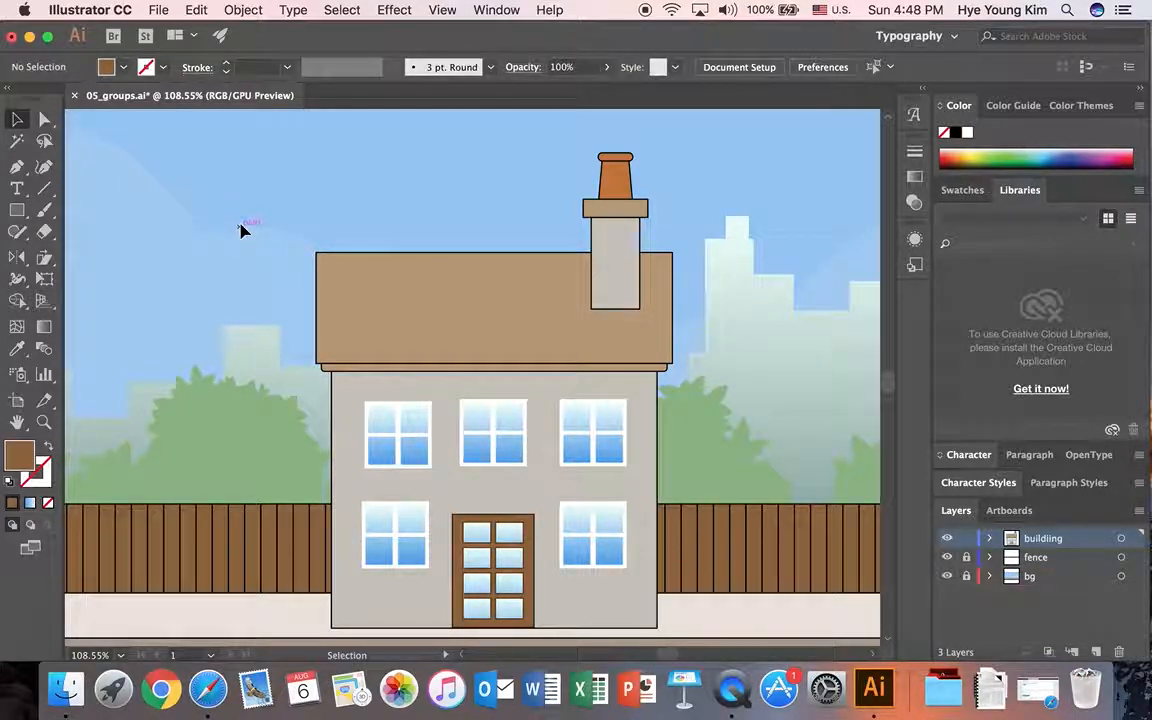
Step: Isolate the house body subgroup, lower the roof's top edge to make it a thin flat band, and exit isolation mode
left_click(487, 290)
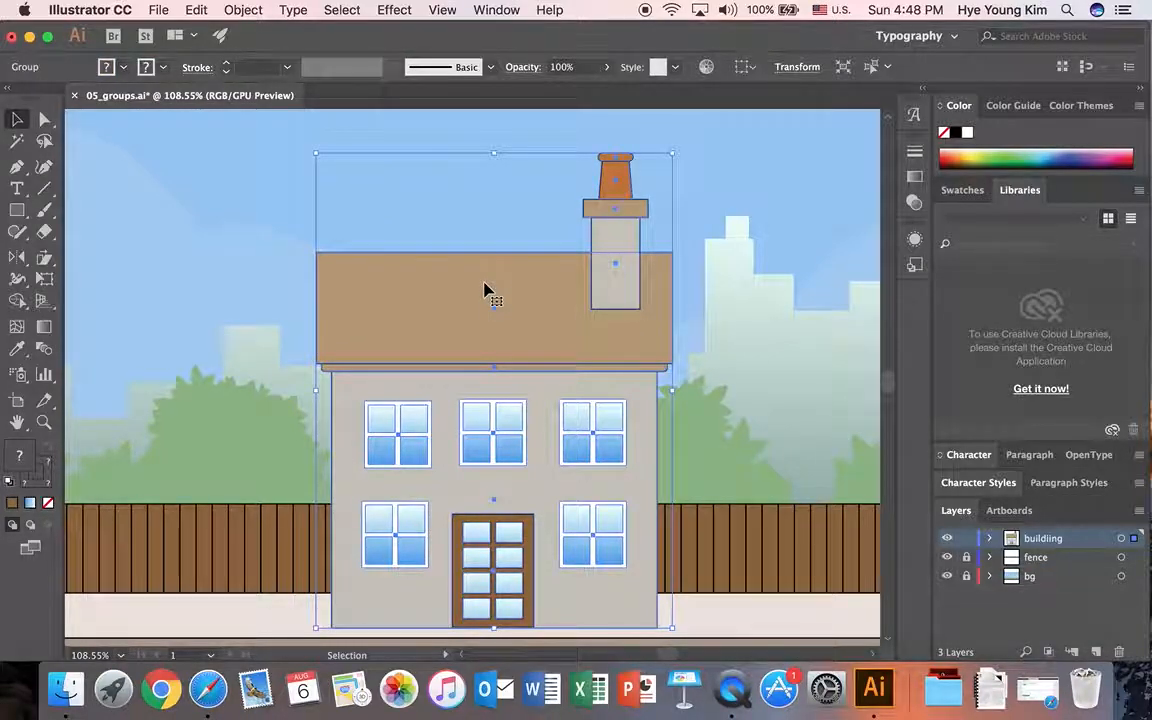
double_click(484, 290)
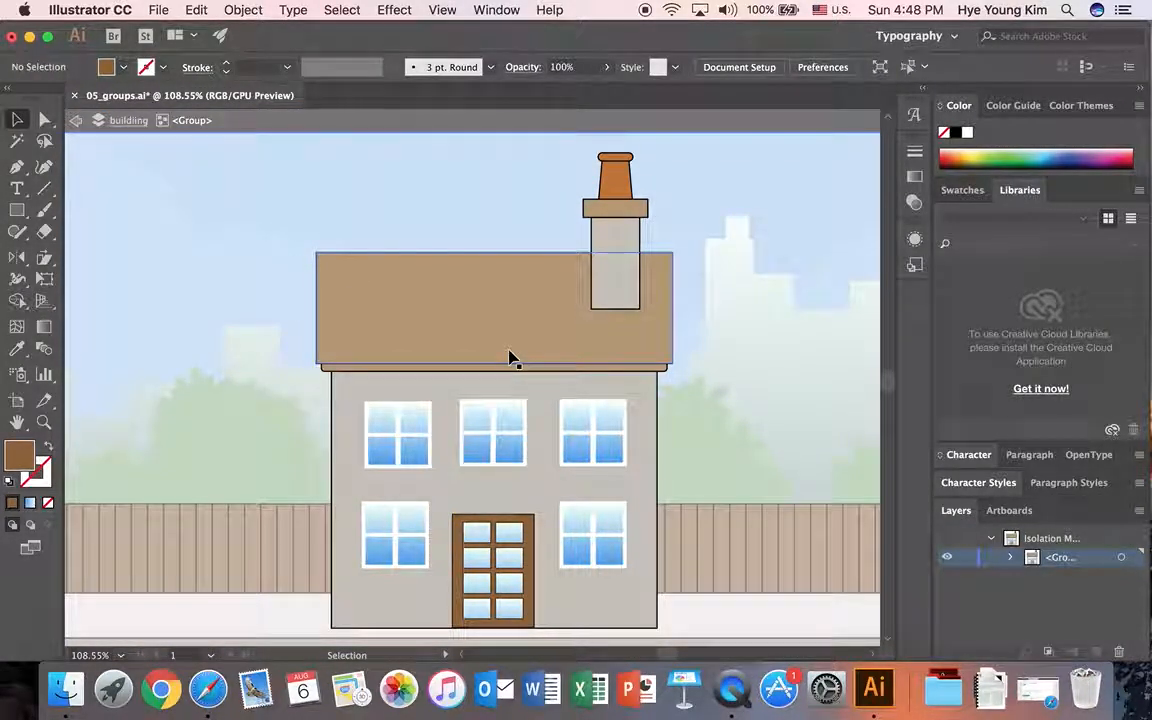
left_click(425, 318)
double_click(425, 318)
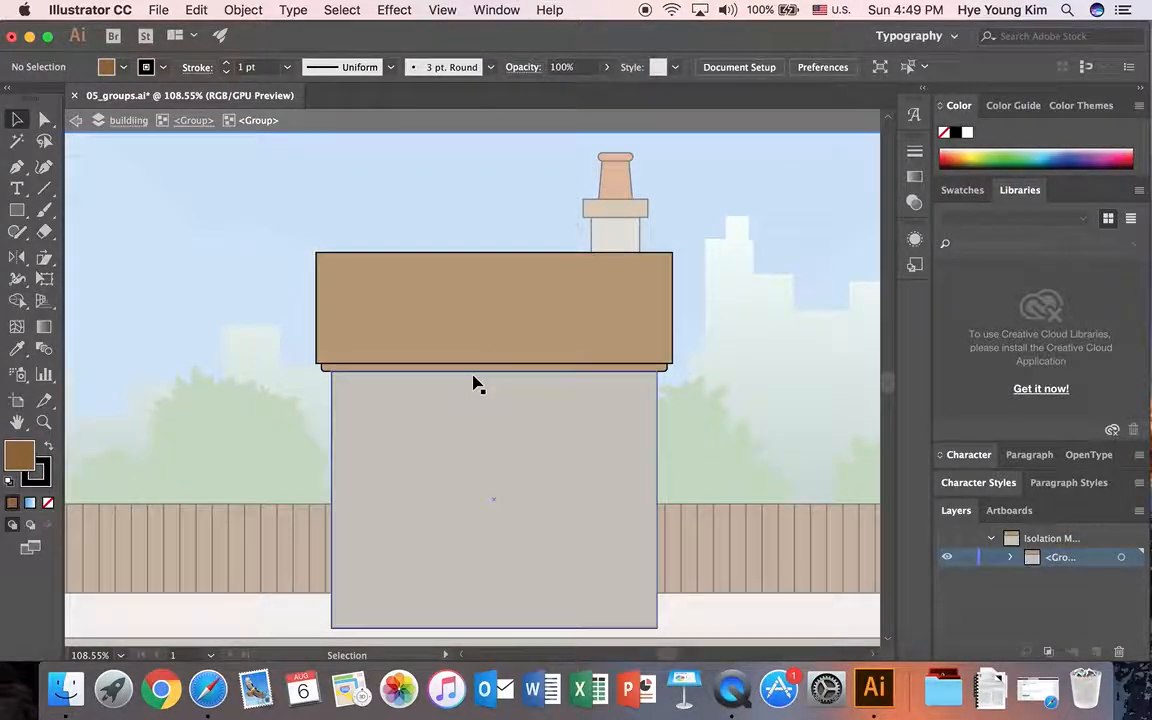
left_click(494, 288)
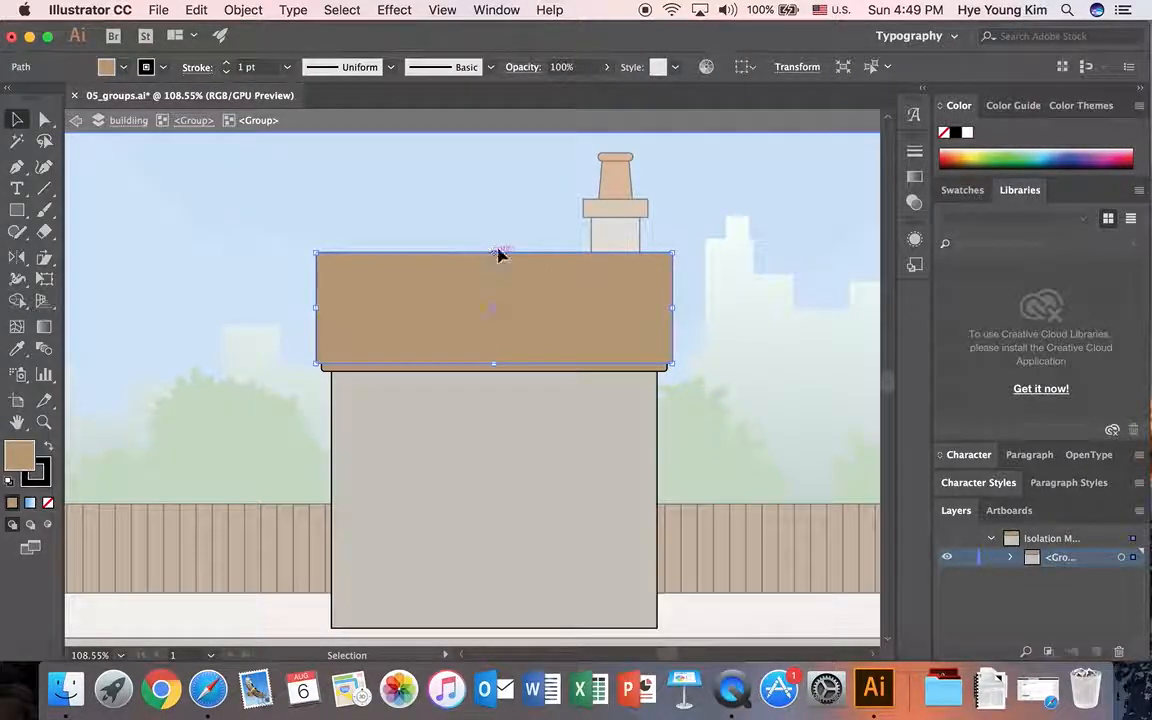
left_click_drag(497, 251, 497, 333)
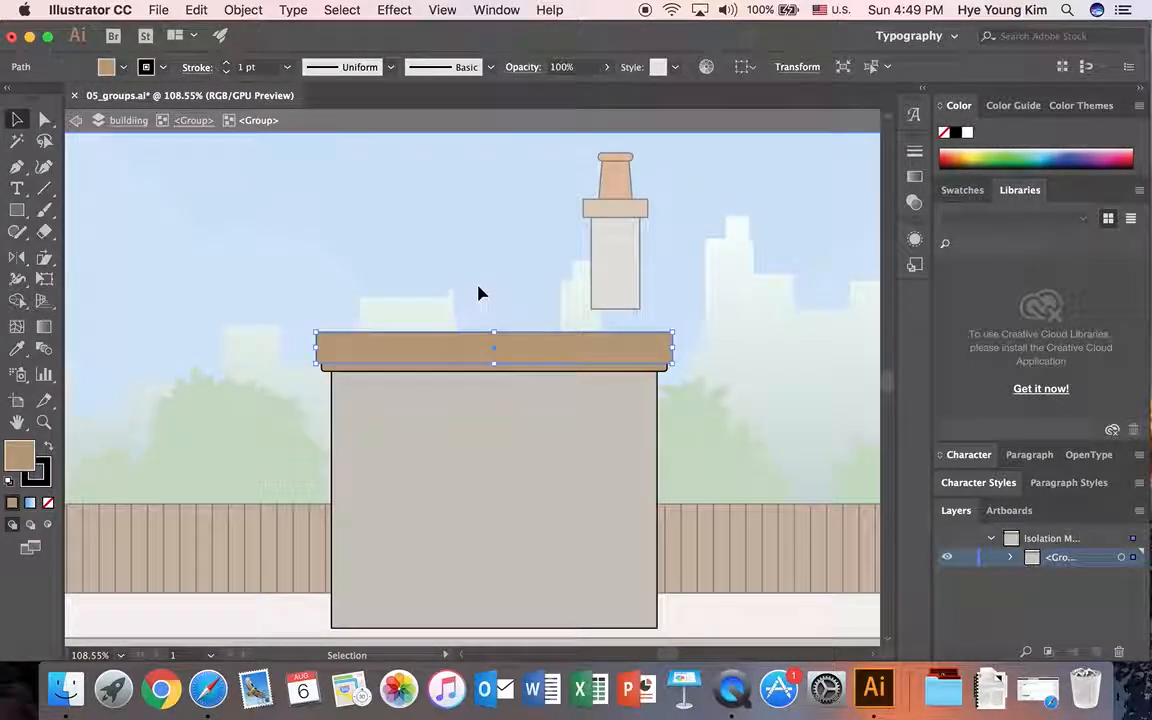
left_click(479, 291)
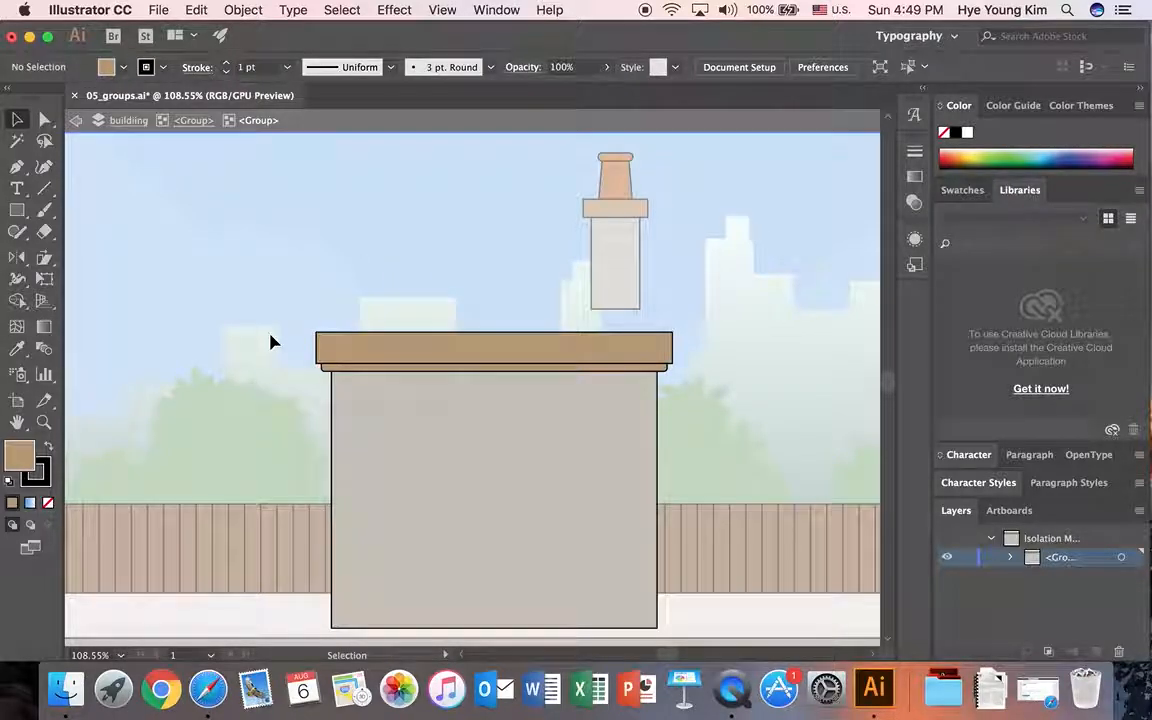
left_click(193, 121)
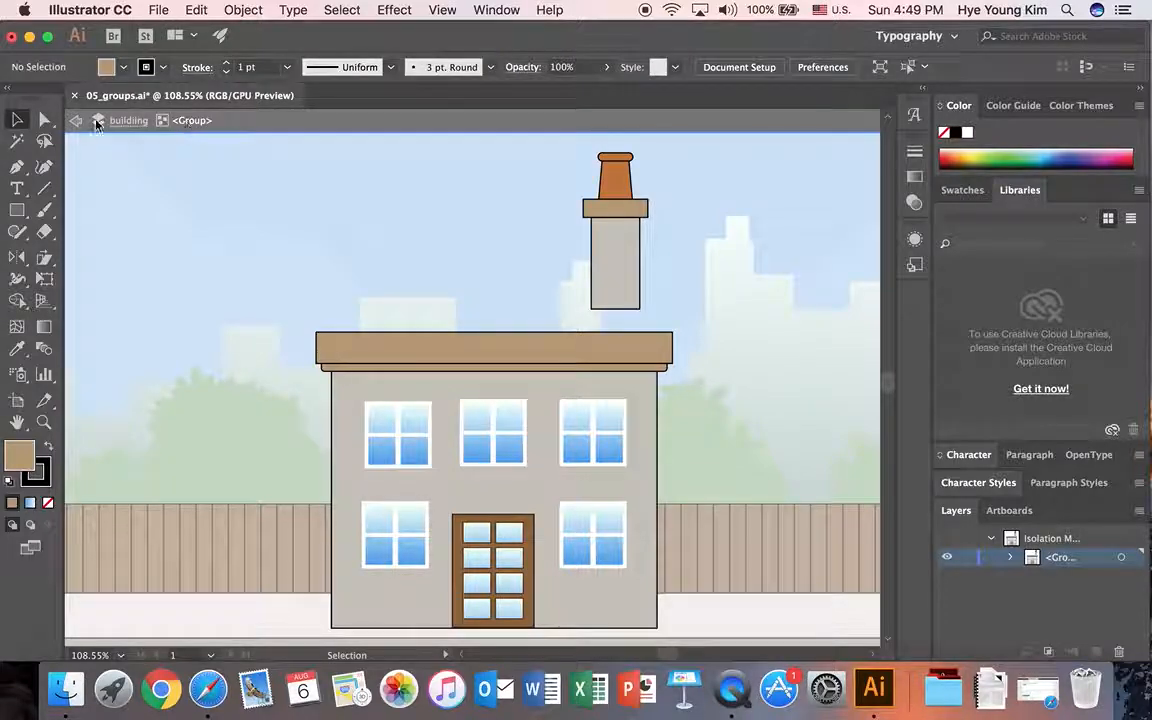
double_click(280, 219)
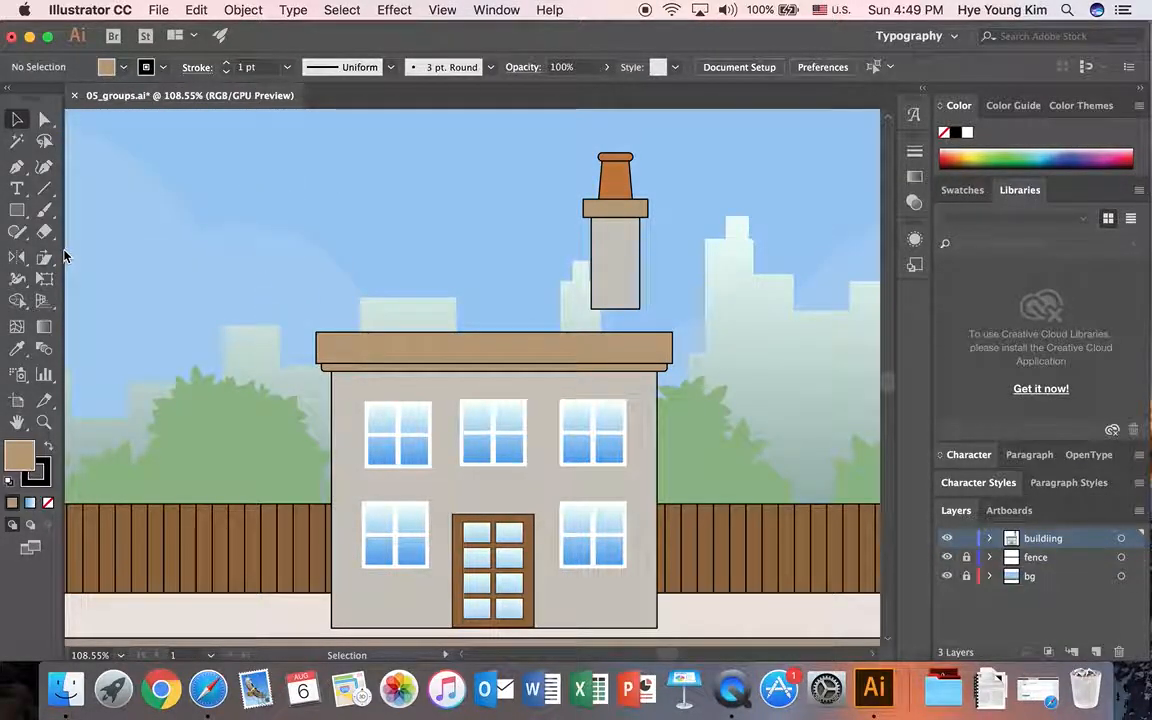
Step: Isolate the house group and move the chimney down until its base nearly meets the shortened roof
left_click(615, 265)
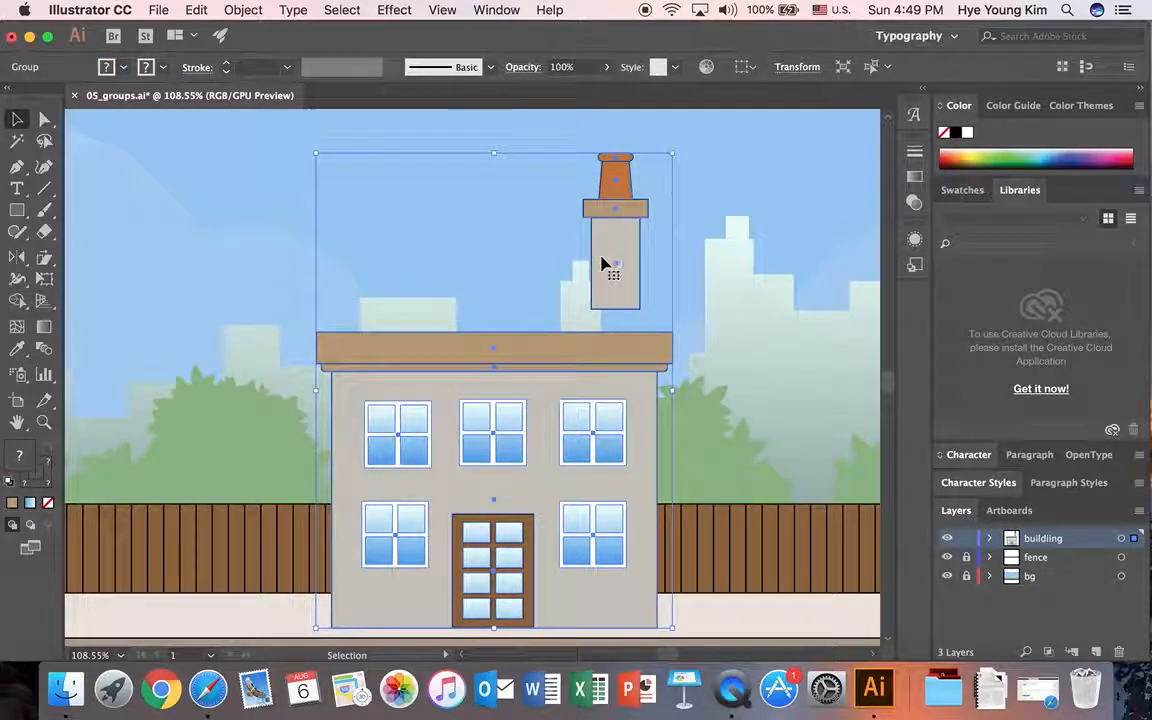
double_click(615, 262)
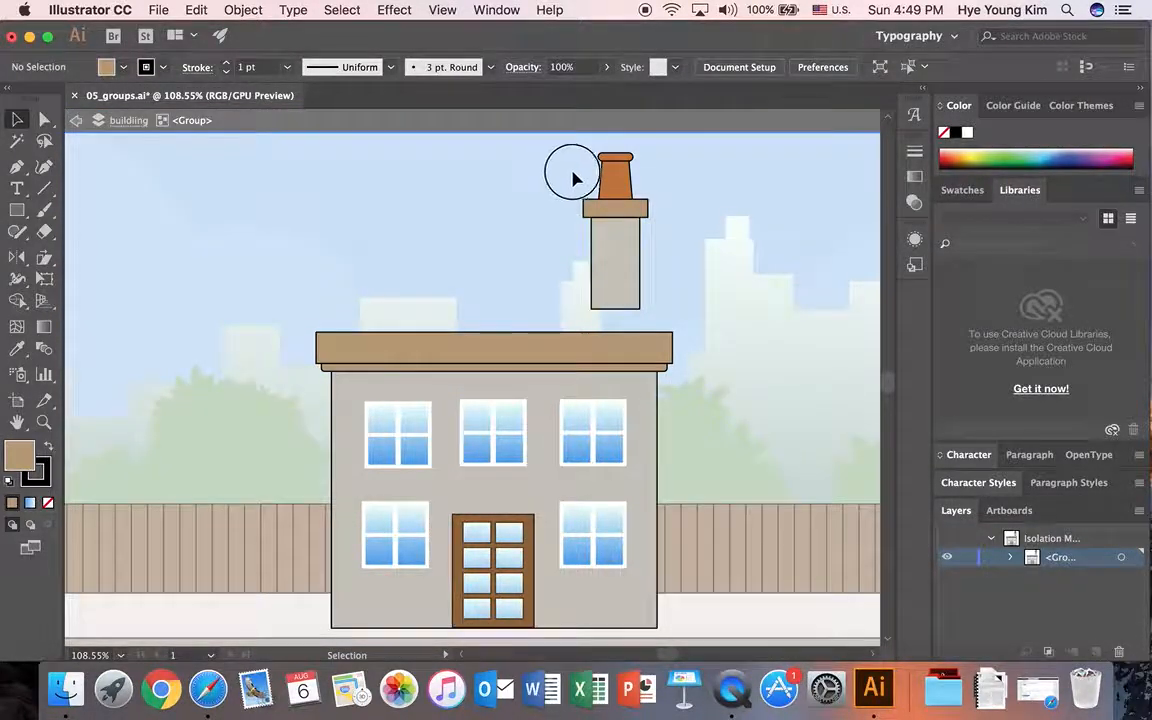
left_click(643, 262)
mouse_move(625, 249)
left_mouse_down()
mouse_move(630, 281)
mouse_move(627, 267)
left_mouse_up()
left_click(753, 260)
Step: Isolate the chimney subgroup and shorten its grey stack by raising the bottom edge to just below the tan cap
left_click(616, 268)
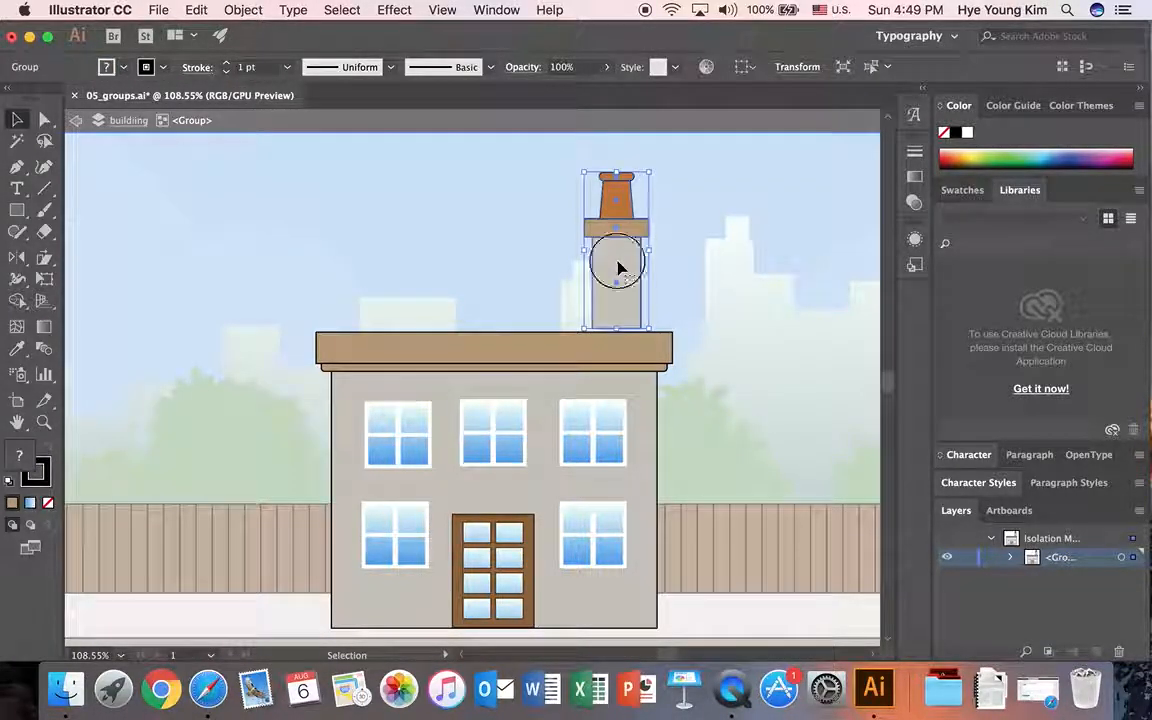
double_click(617, 265)
left_click(617, 267)
left_click_drag(618, 328, 616, 262)
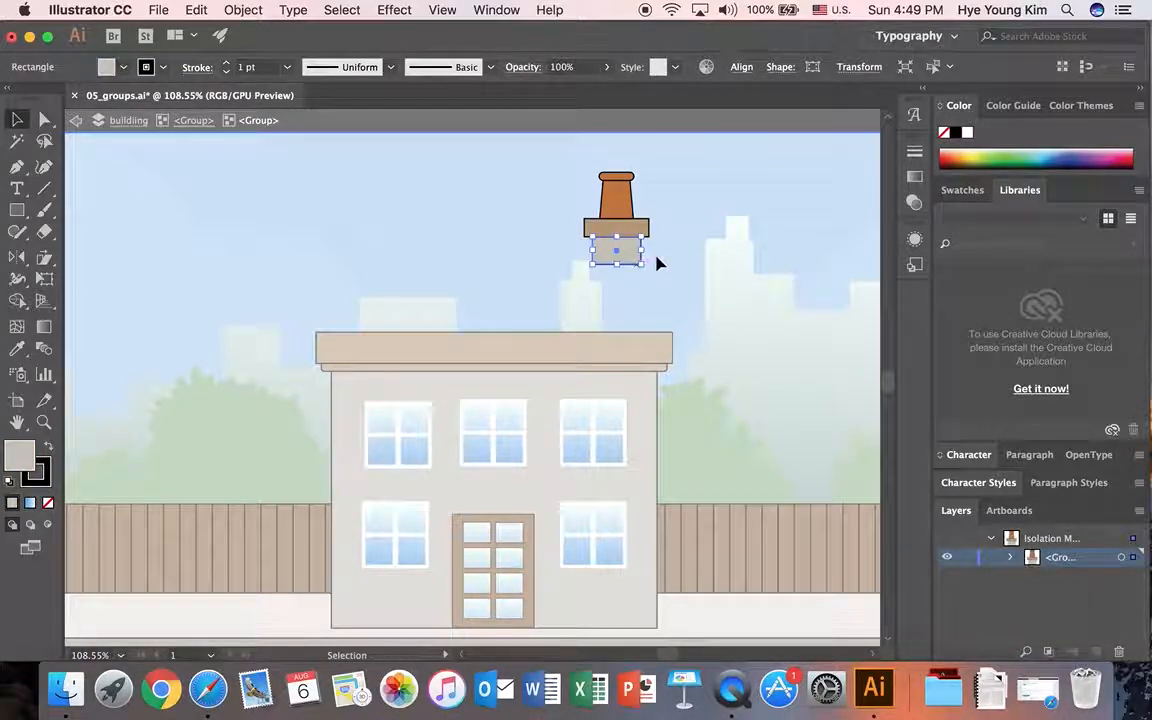
left_click(684, 257)
Step: Move all the chimney parts down so the stack rests on the roof, and exit isolation mode
left_click_drag(568, 186, 636, 260)
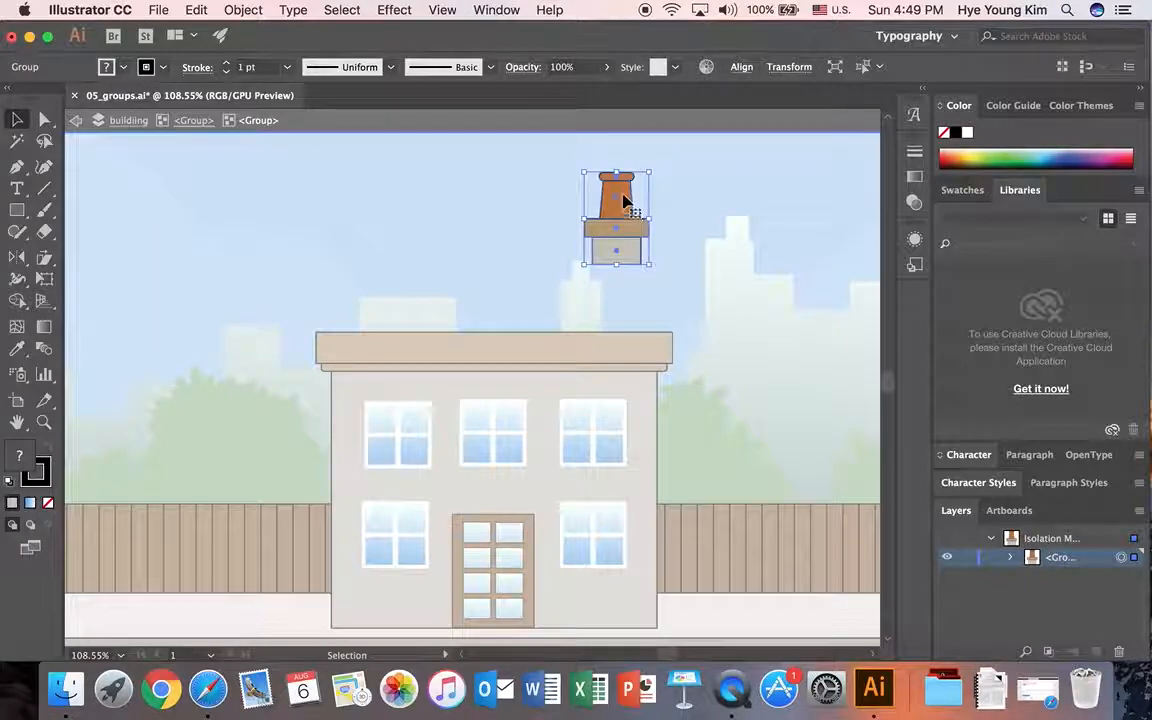
left_click_drag(617, 193, 620, 262)
left_click(702, 287)
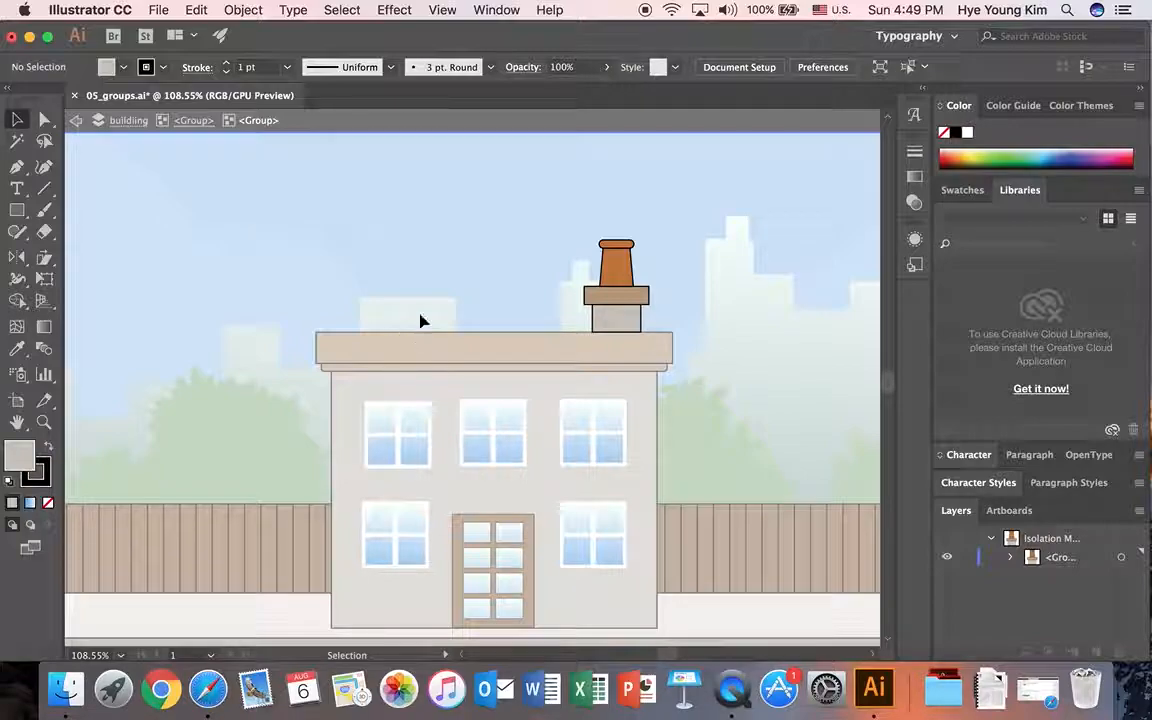
double_click(255, 206)
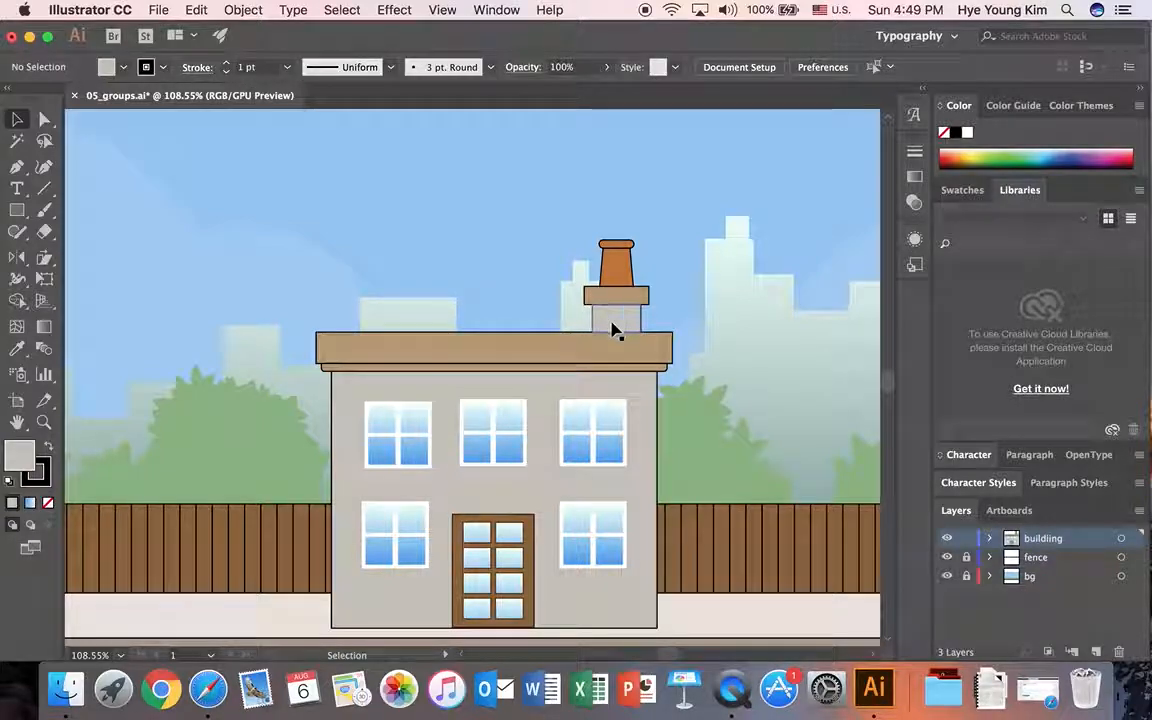
Step: Isolate the windows subgroup within the house and shift the three upper windows slightly upward into an even row
scroll(437, 311, "down", 3)
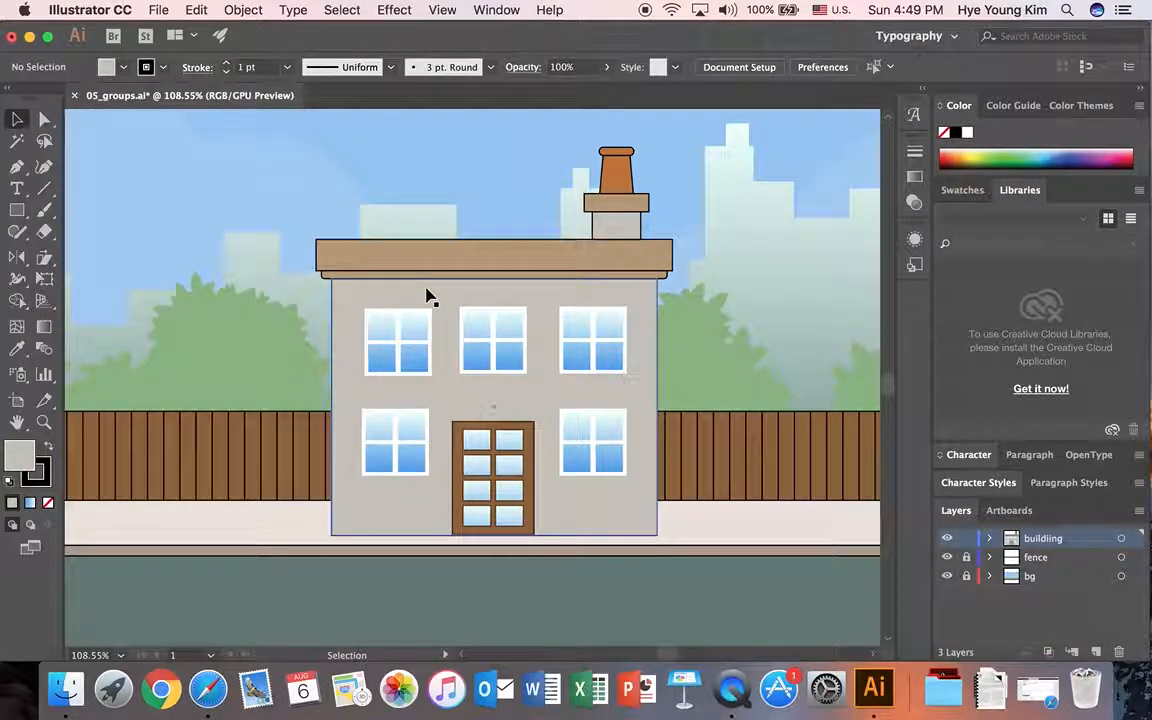
double_click(427, 298)
left_click(419, 342)
double_click(420, 343)
left_click(410, 332)
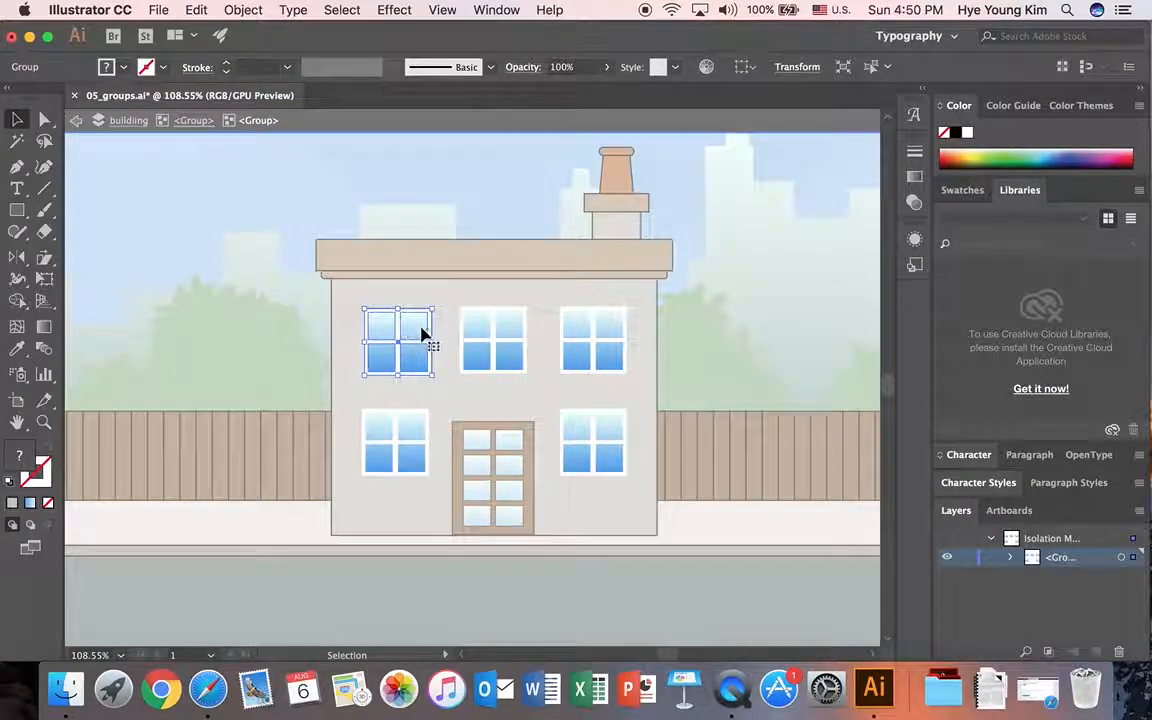
left_click(507, 328)
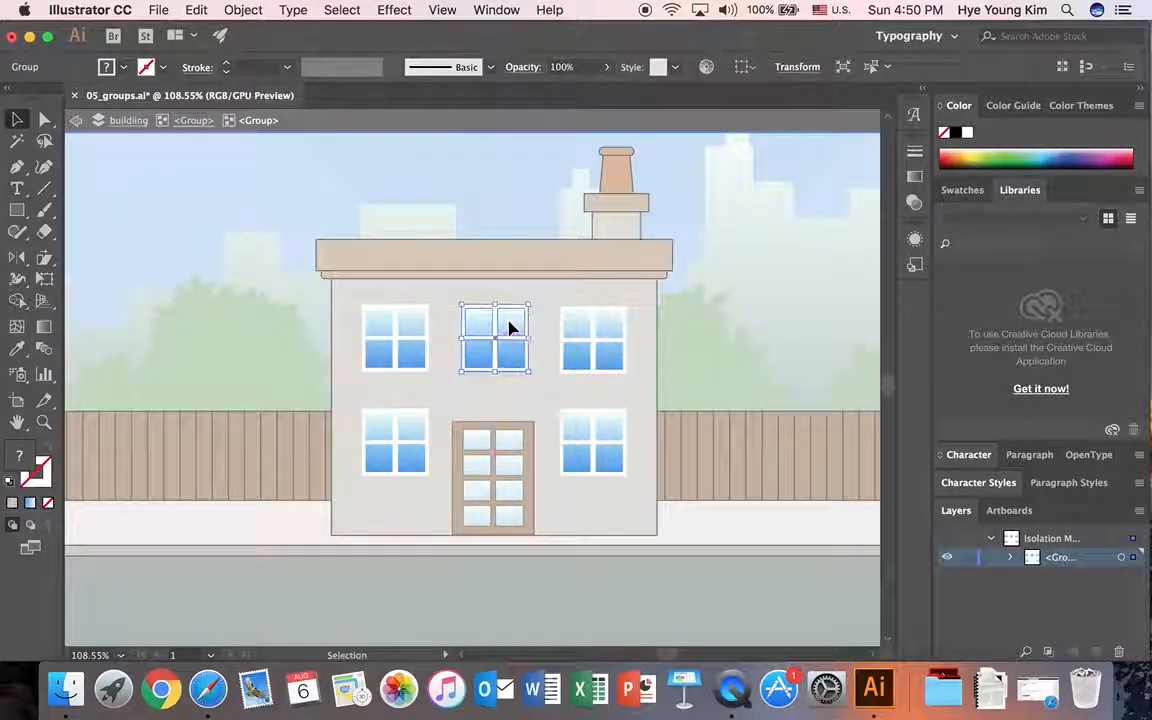
left_click(607, 324)
left_click(517, 405)
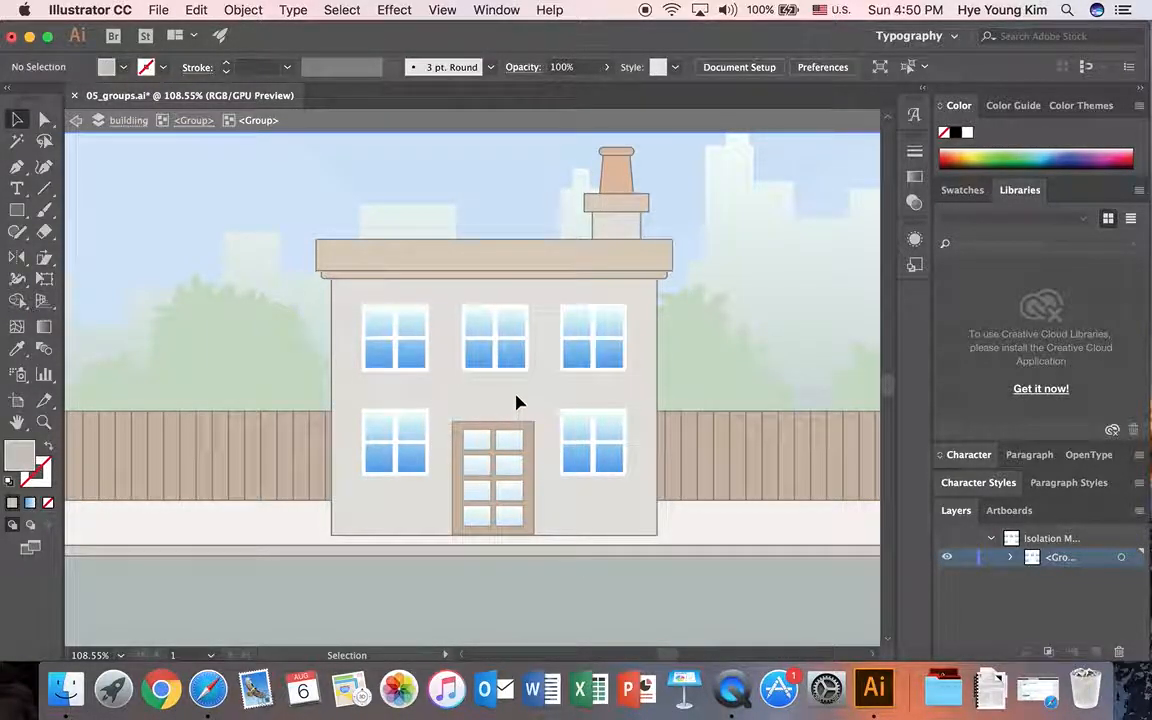
Step: Move the two lower windows beside the door slightly upward
left_click(411, 420)
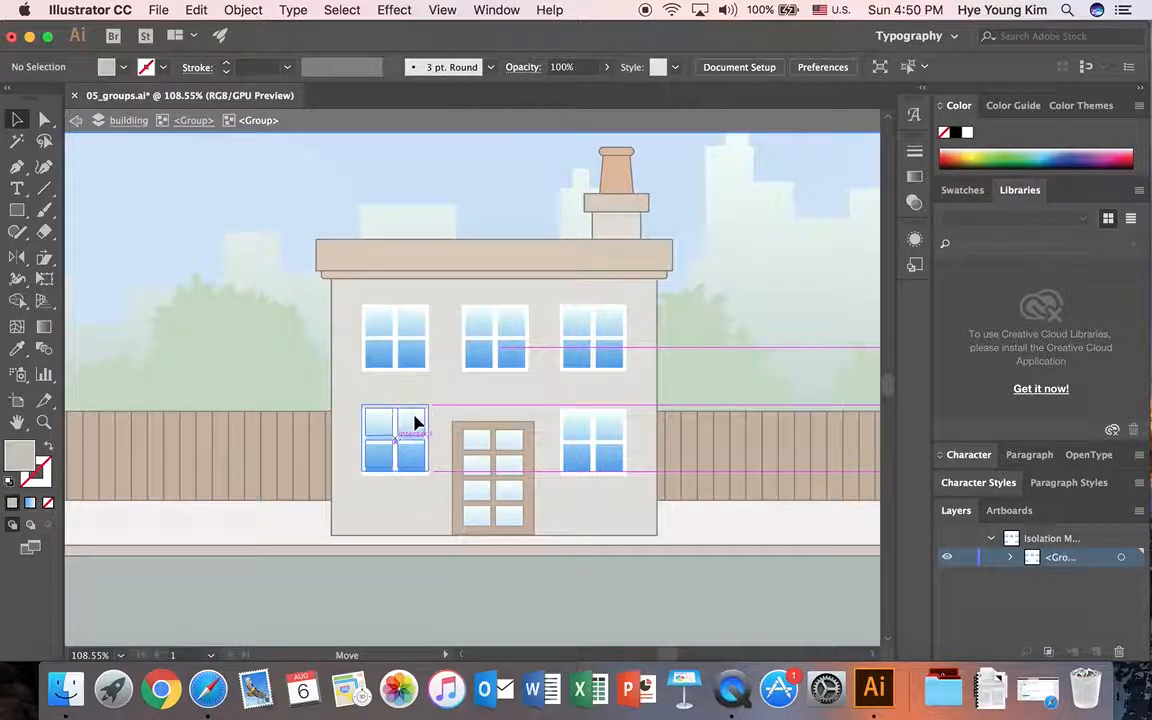
left_click_drag(609, 429, 611, 422)
left_click(648, 381)
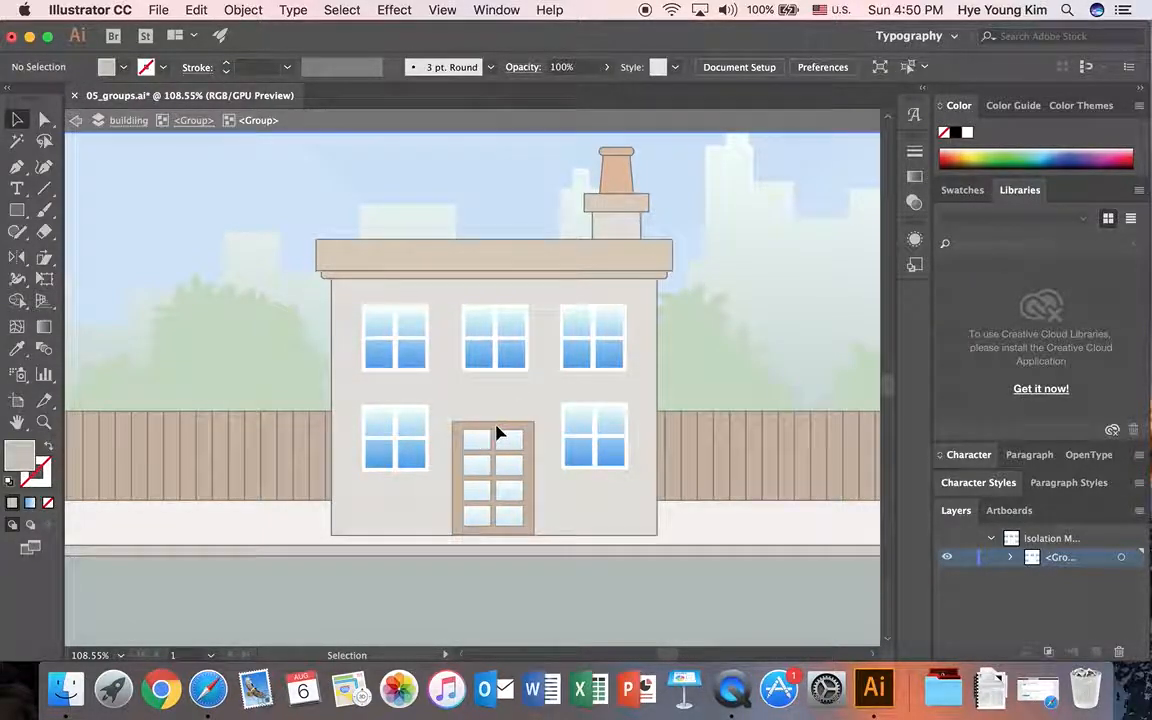
Step: Isolate the door subgroup within the house group, enter its upper-left glass pane, and return to the door level
left_click(190, 120)
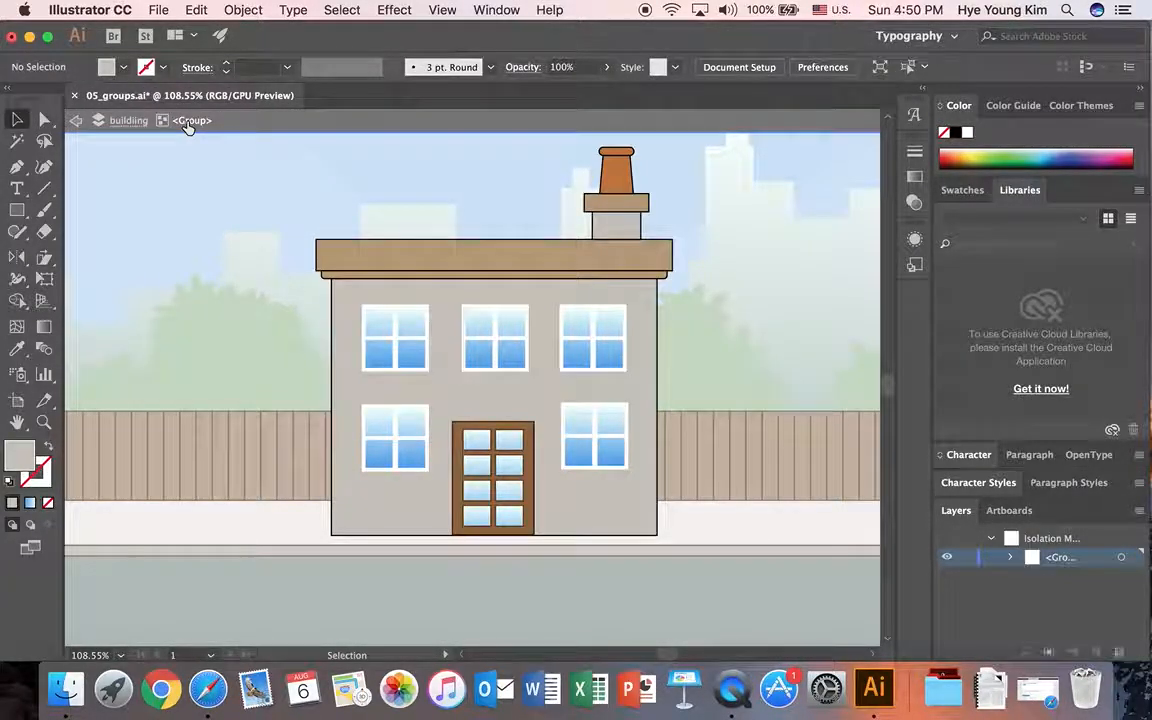
double_click(487, 450)
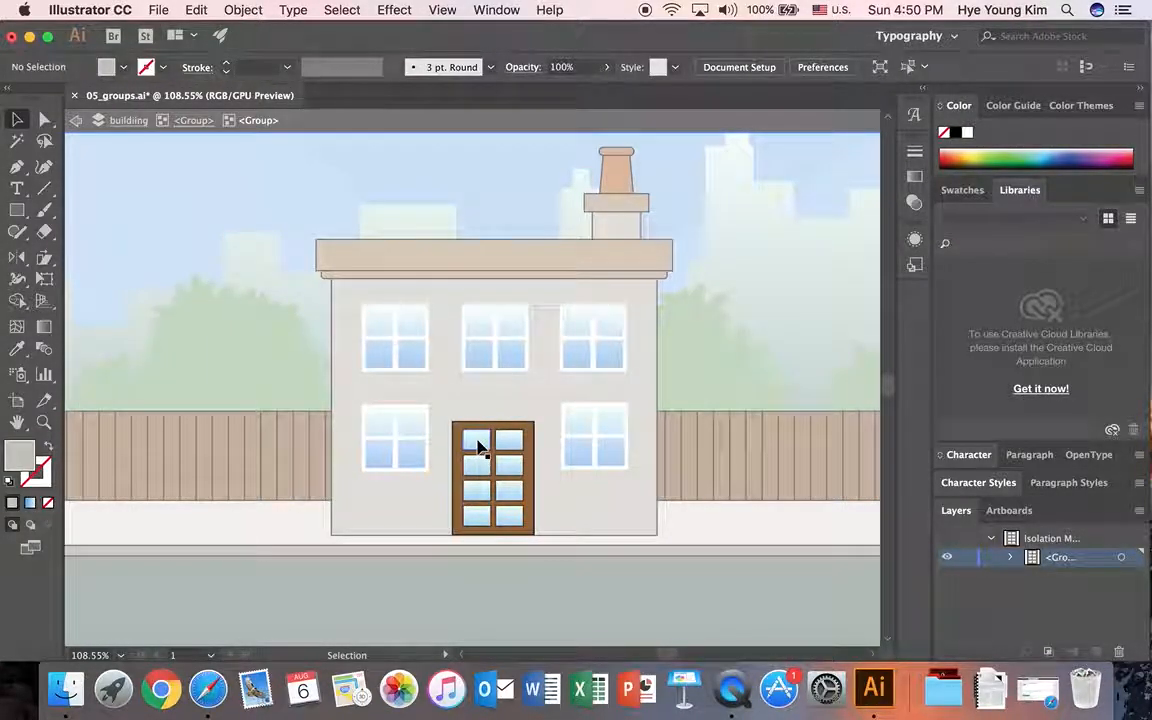
left_click(478, 446)
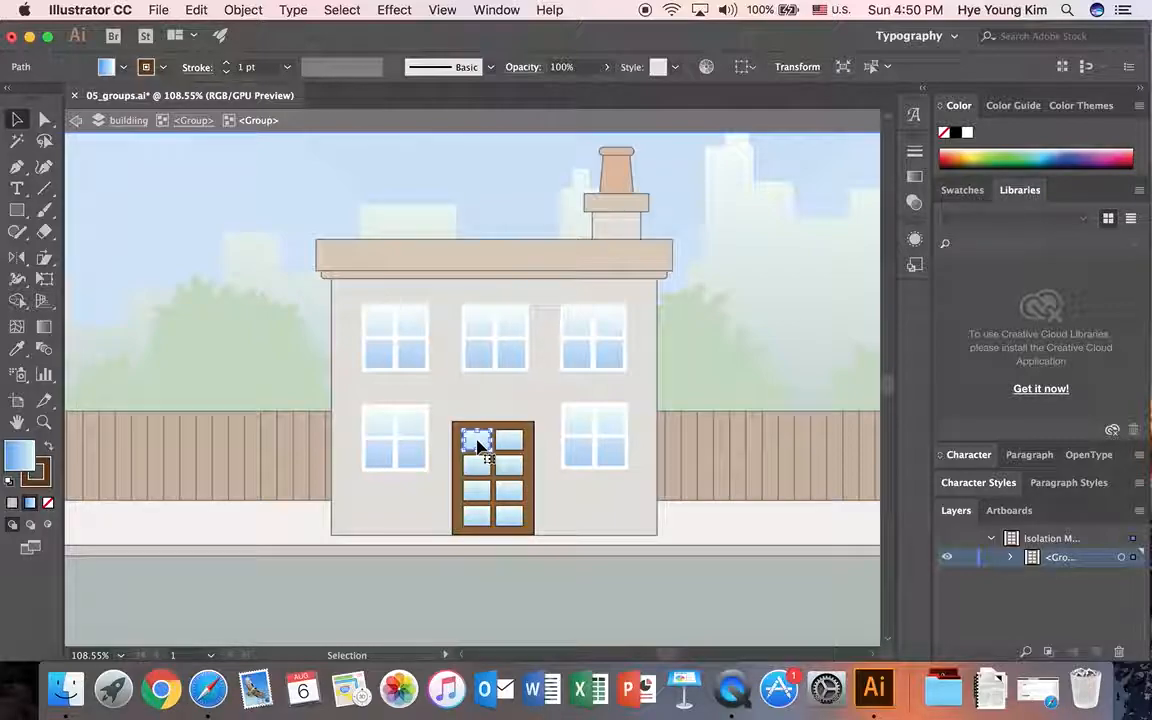
left_click(484, 412)
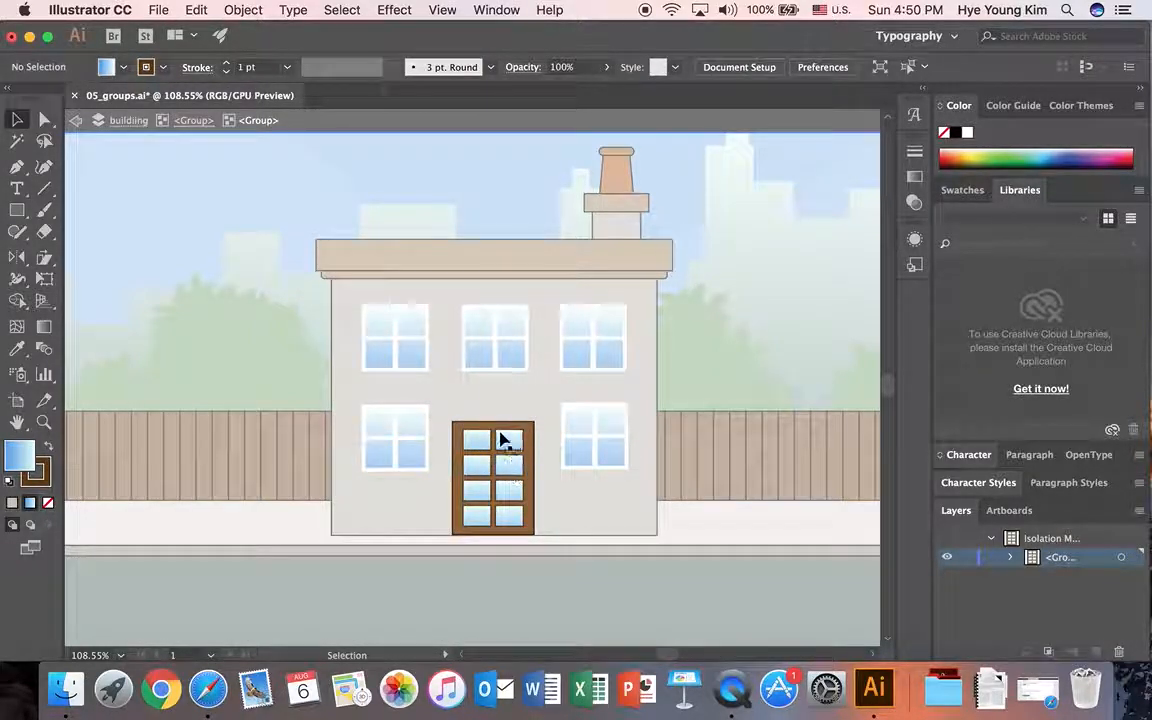
double_click(482, 444)
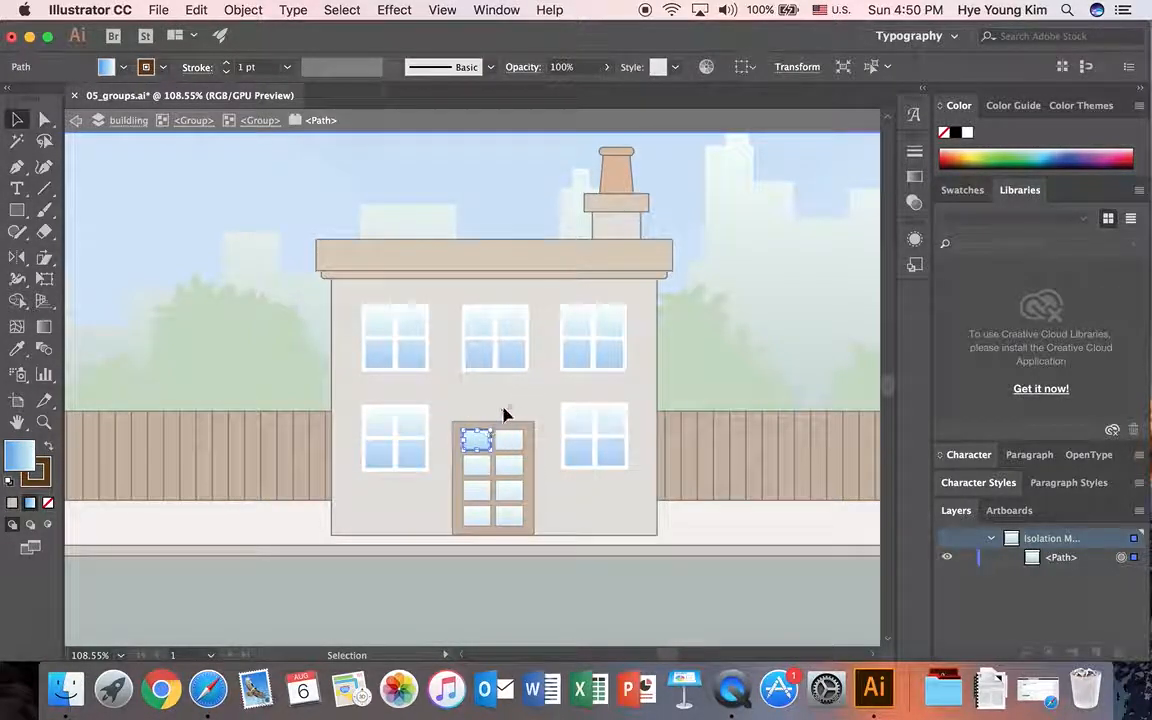
left_click(262, 121)
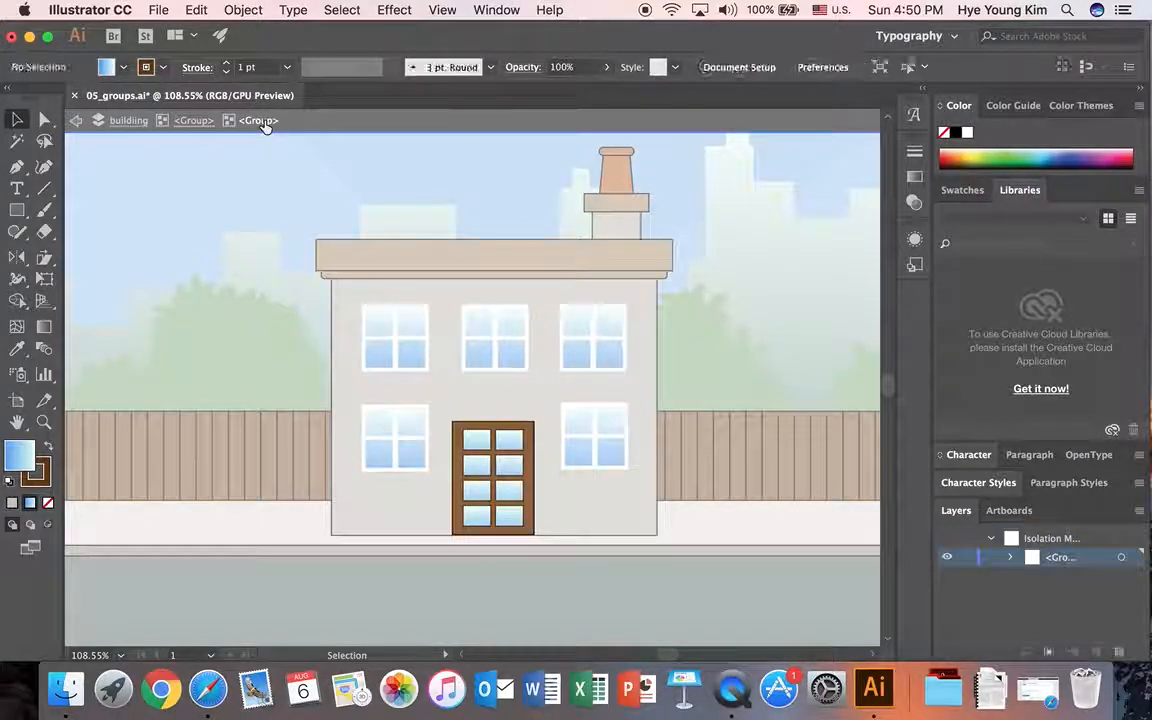
Step: Delete the door's upper six glass panes, keeping only the bottom pair
left_click(478, 447)
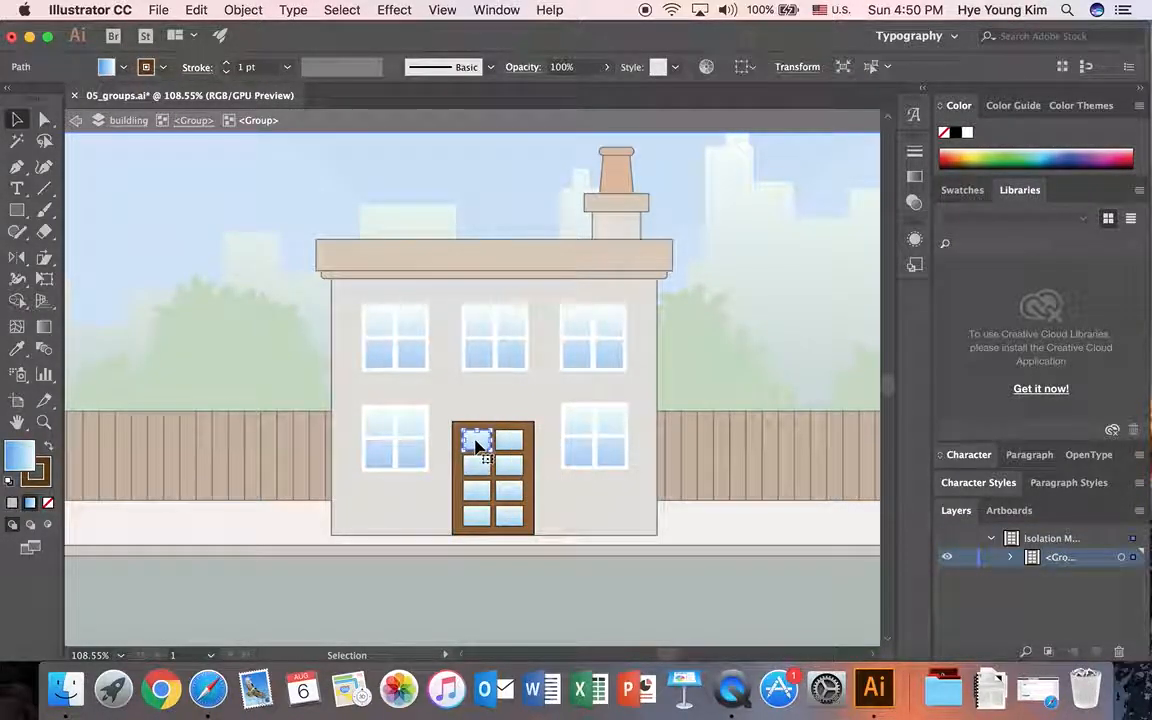
left_click(503, 440, "shift")
left_click(477, 472, "shift")
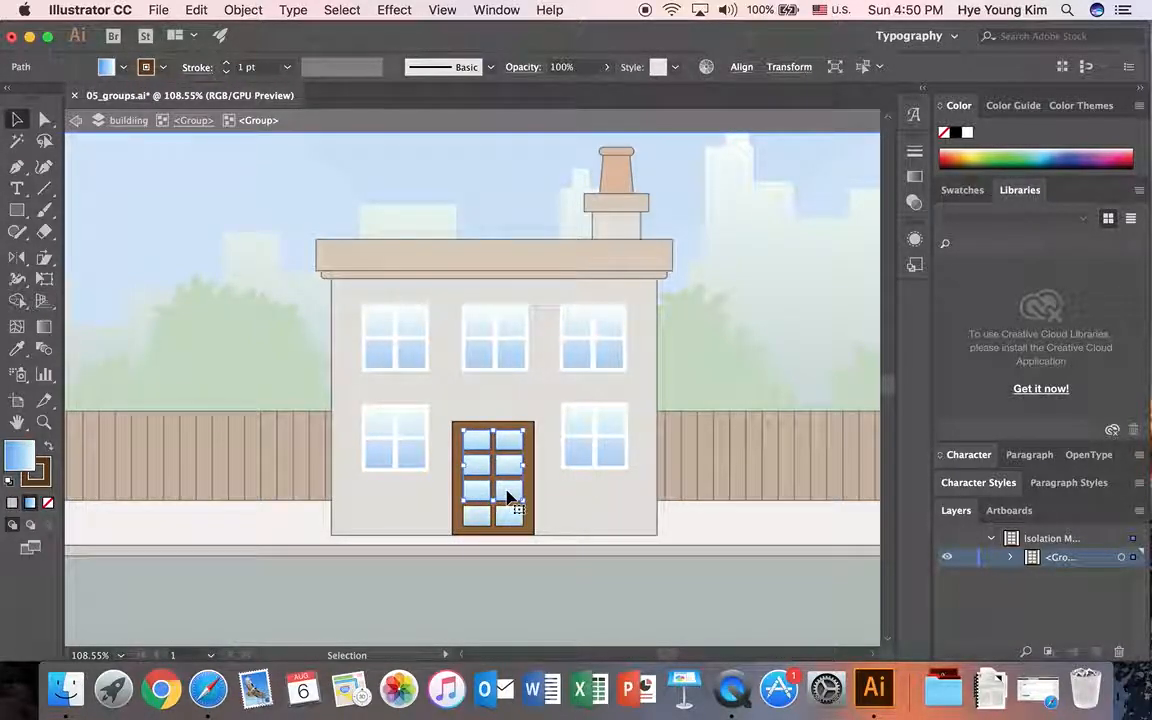
key("Delete")
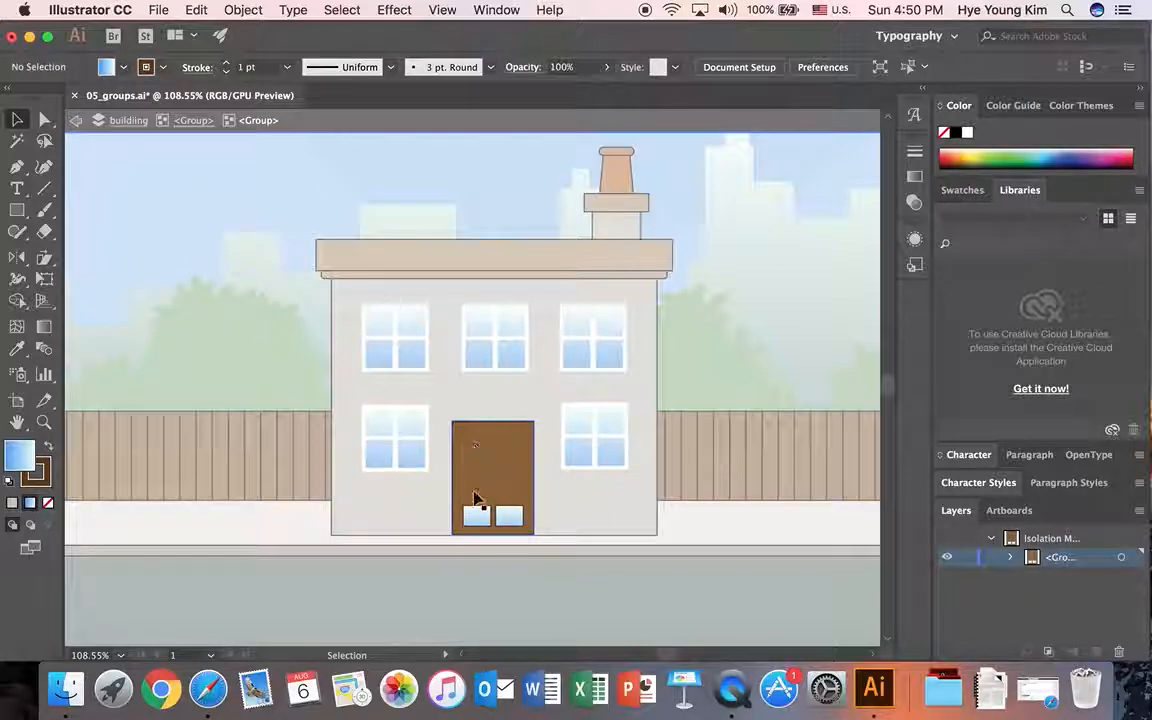
Step: Stretch the door's two remaining glass panes upward to near the top of the door, forming two tall panels
left_click(504, 483)
left_click(477, 516)
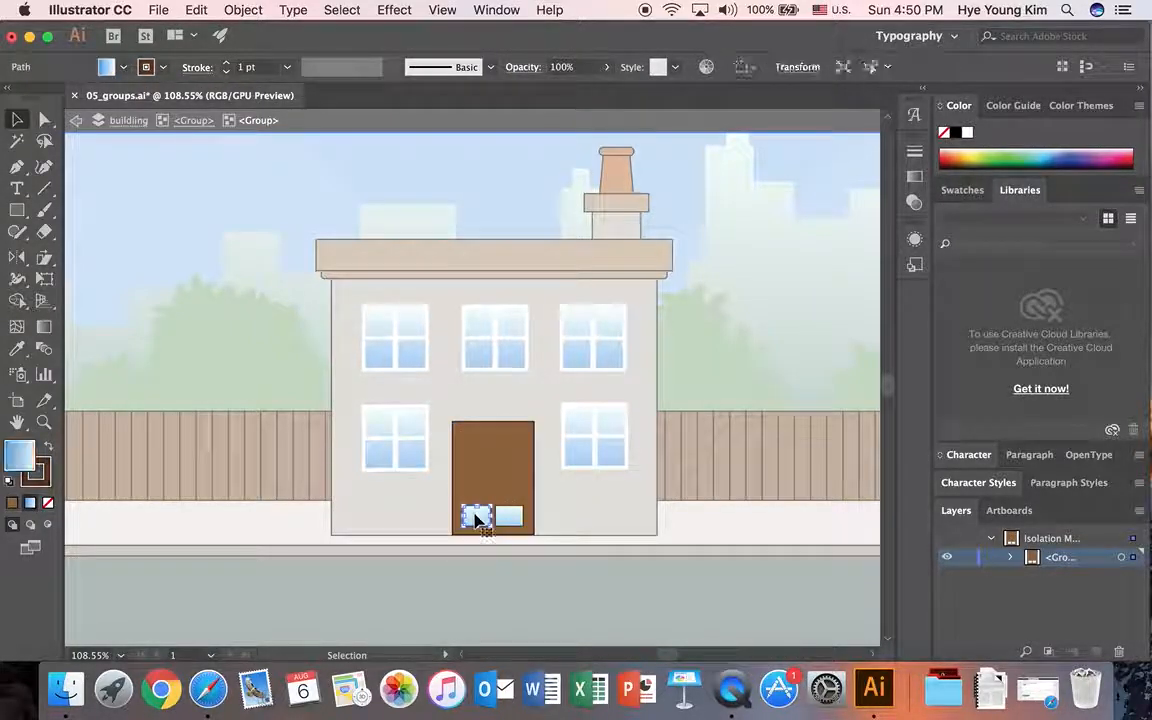
left_click_drag(479, 505, 478, 436)
left_click(509, 505)
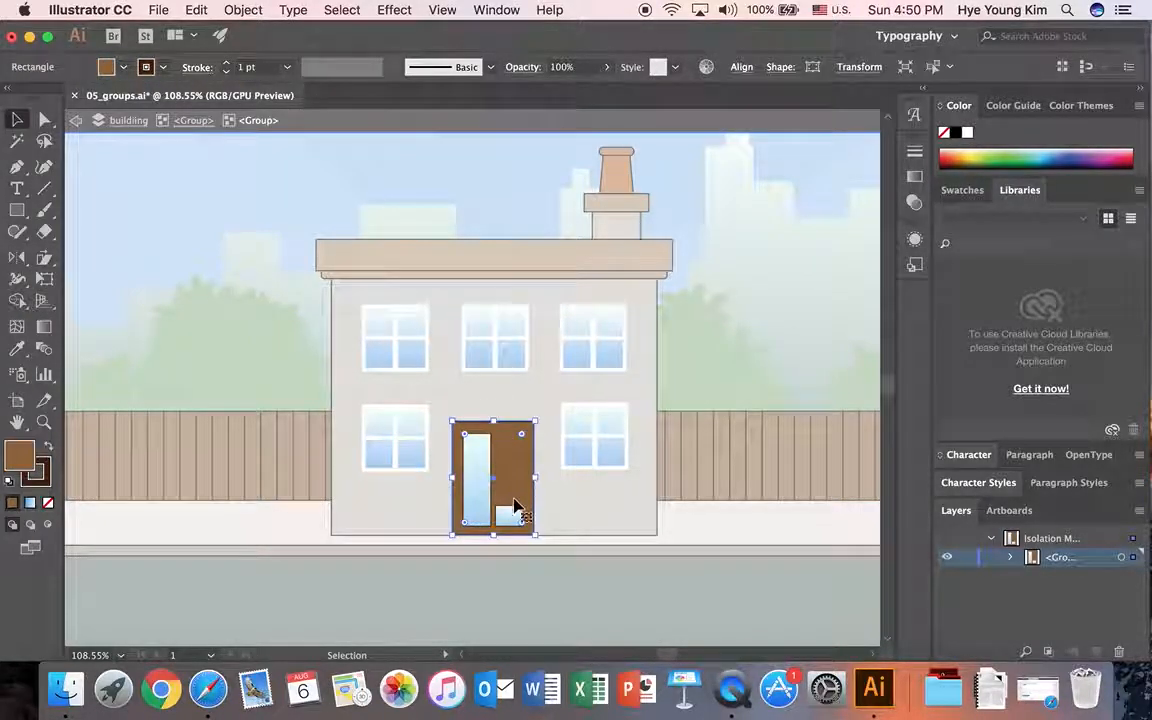
left_click(509, 513)
left_click_drag(511, 507, 510, 437)
left_click(583, 542)
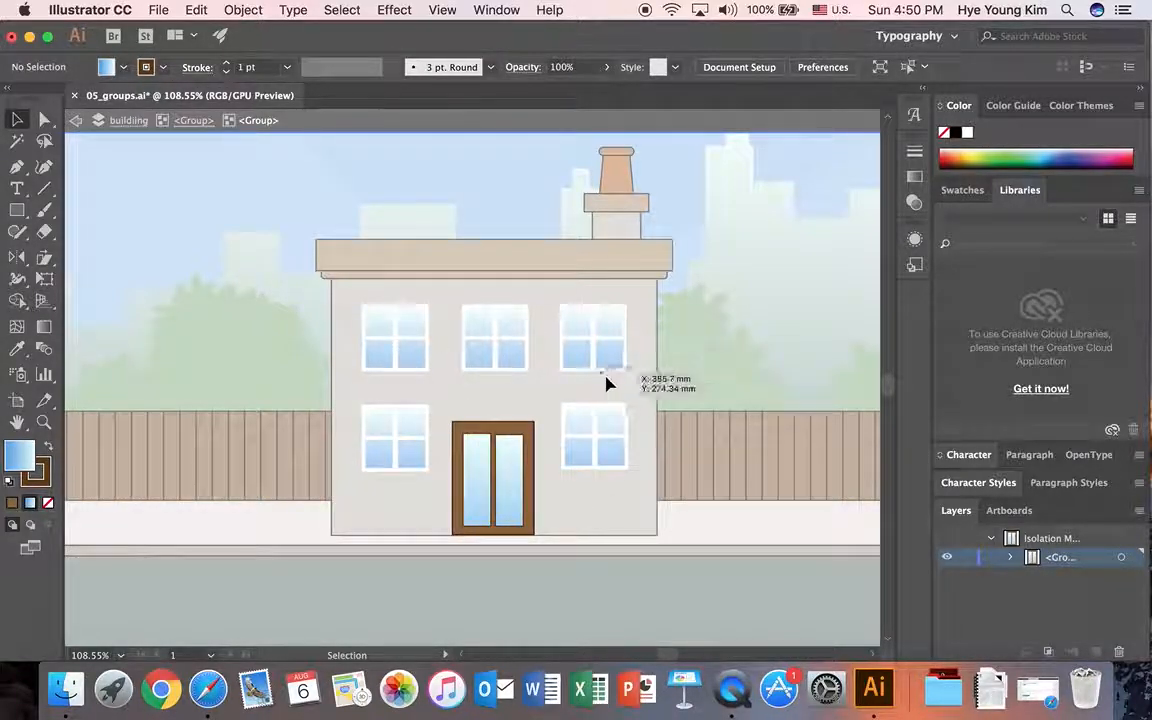
Step: Exit isolation mode and move the whole house group slightly upward
double_click(297, 203)
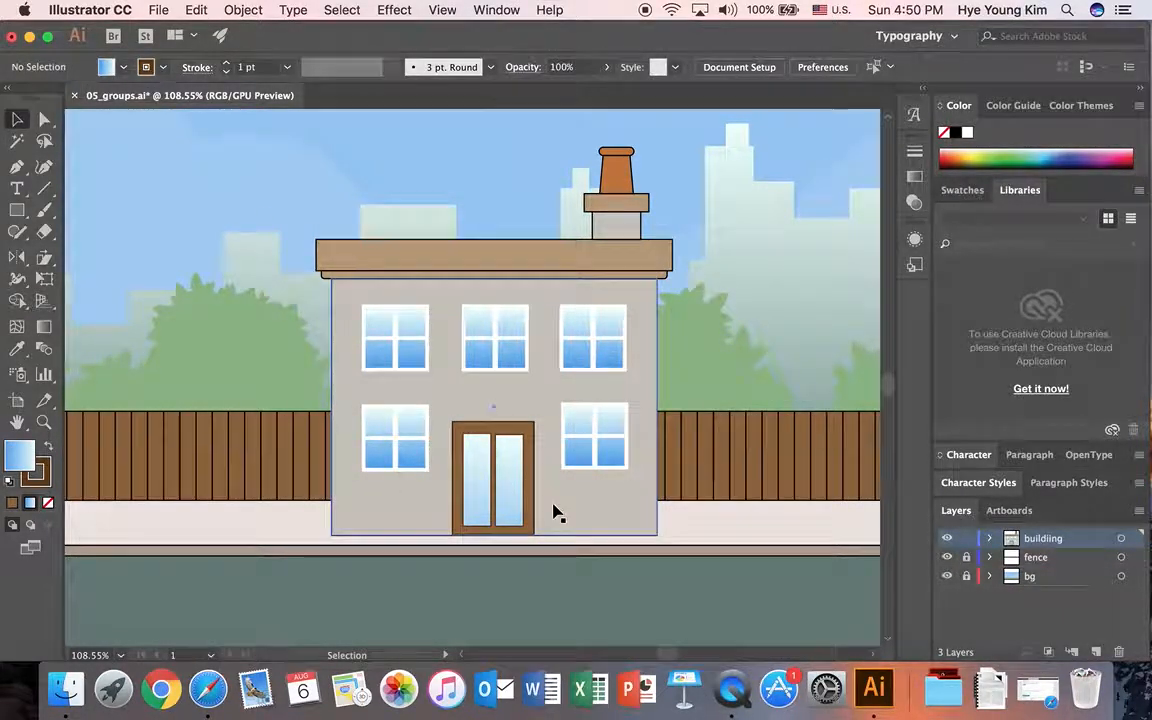
left_click(480, 267)
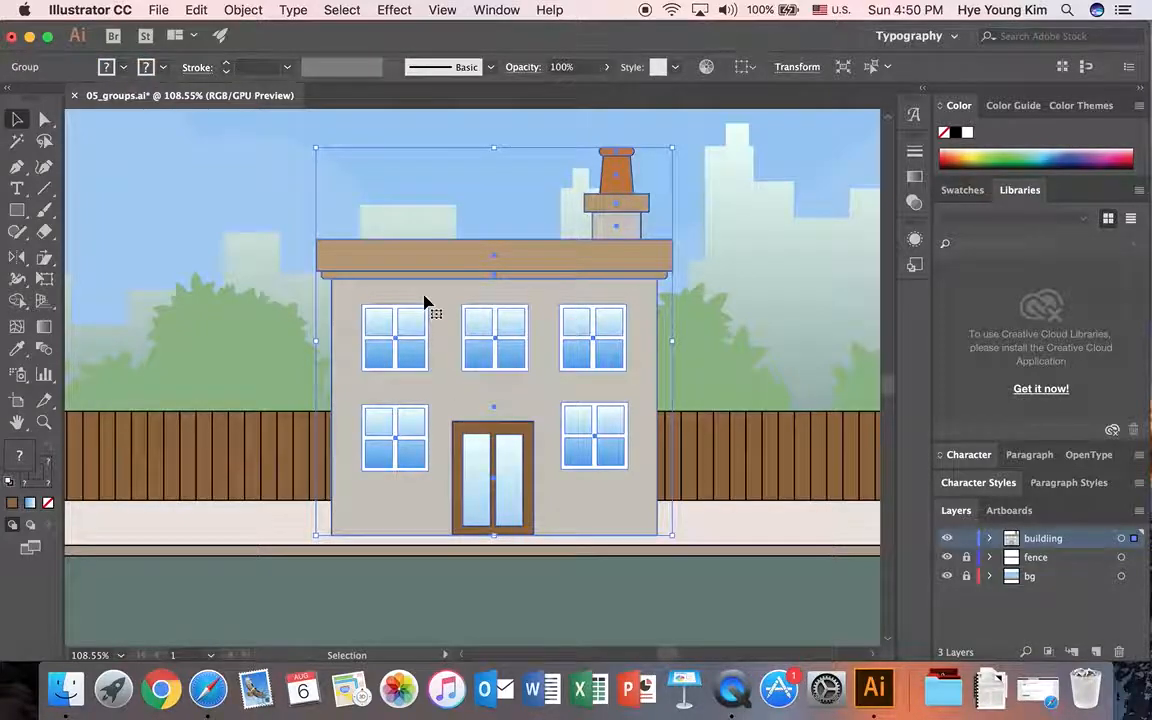
mouse_move(525, 260)
left_mouse_down()
mouse_move(663, 260)
mouse_move(543, 272)
mouse_move(535, 249)
mouse_move(540, 257)
left_mouse_up()
left_click(329, 345)
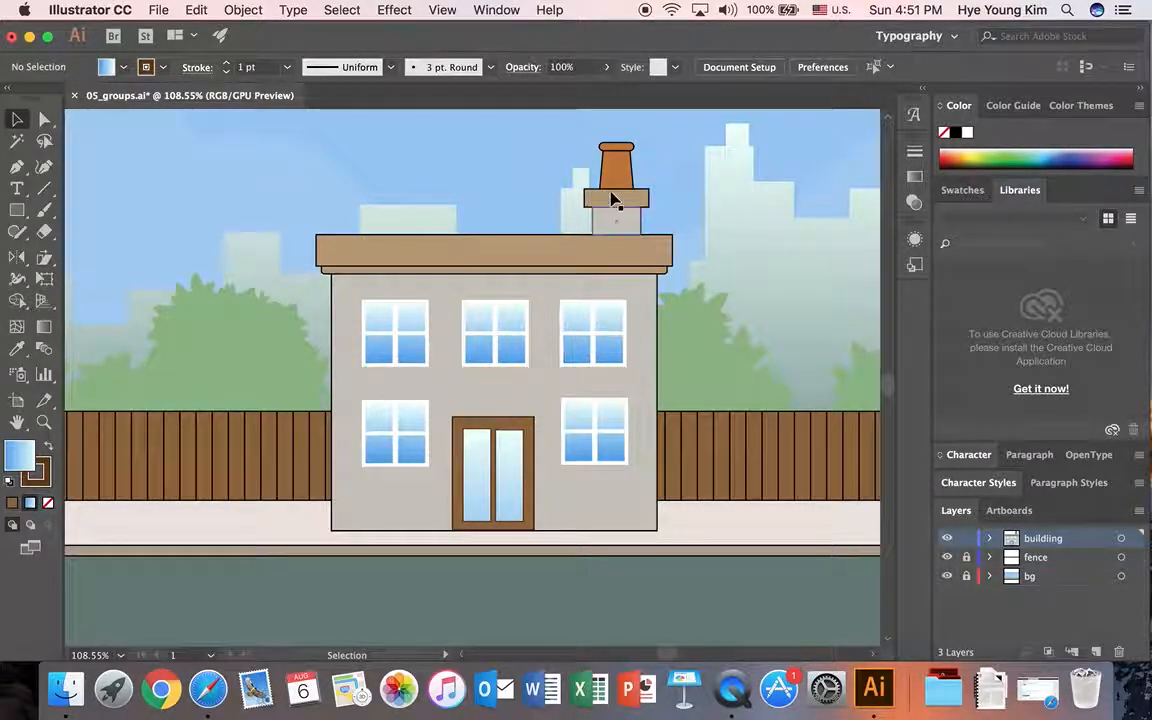
Step: Isolate the wall-and-roof subgroup within the house, examine its individual parts, and return to the house group level
double_click(505, 257)
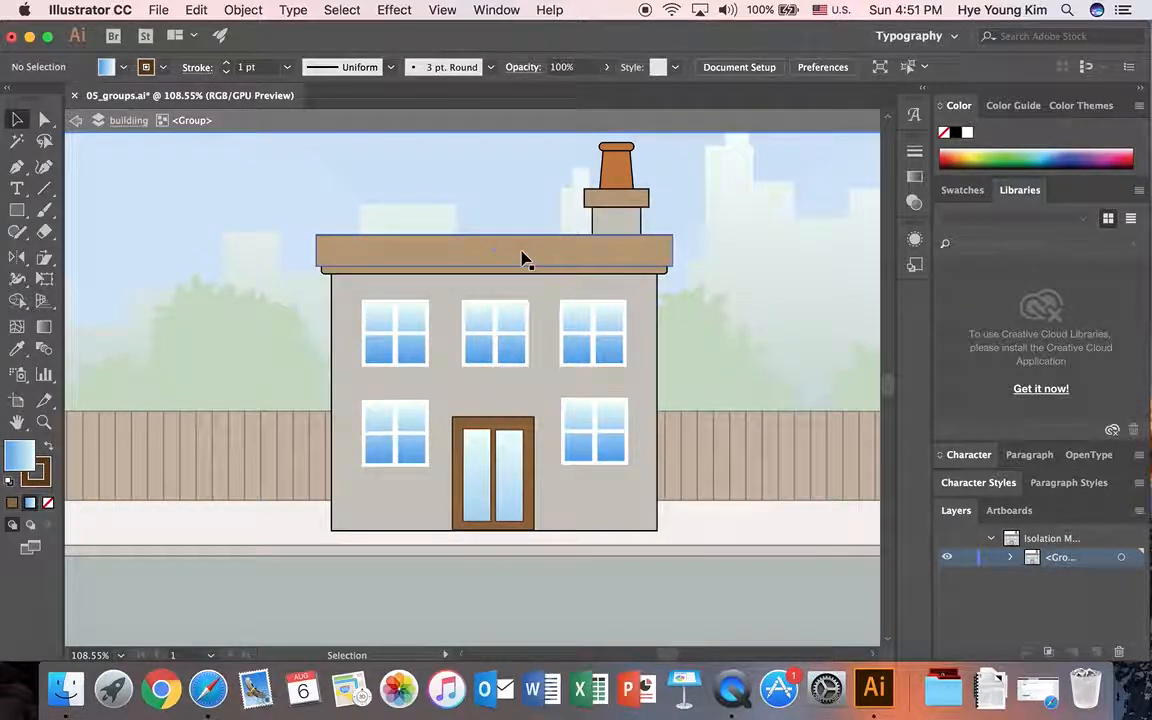
double_click(522, 257)
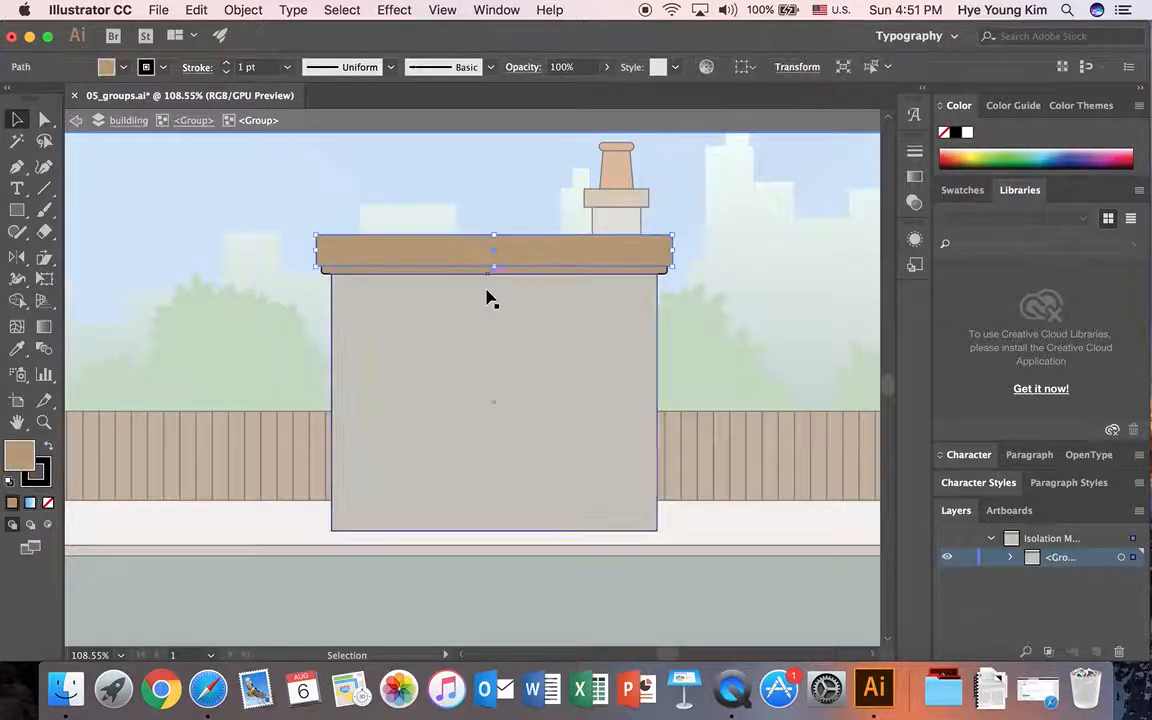
left_click(510, 320)
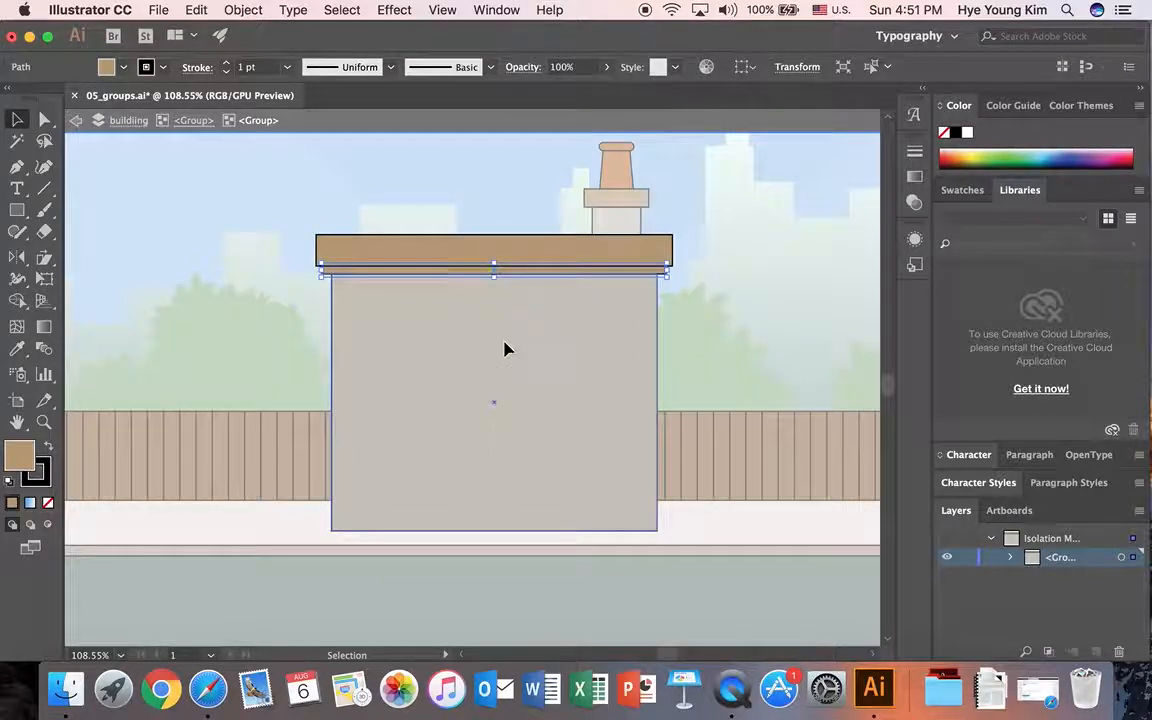
left_click(550, 190)
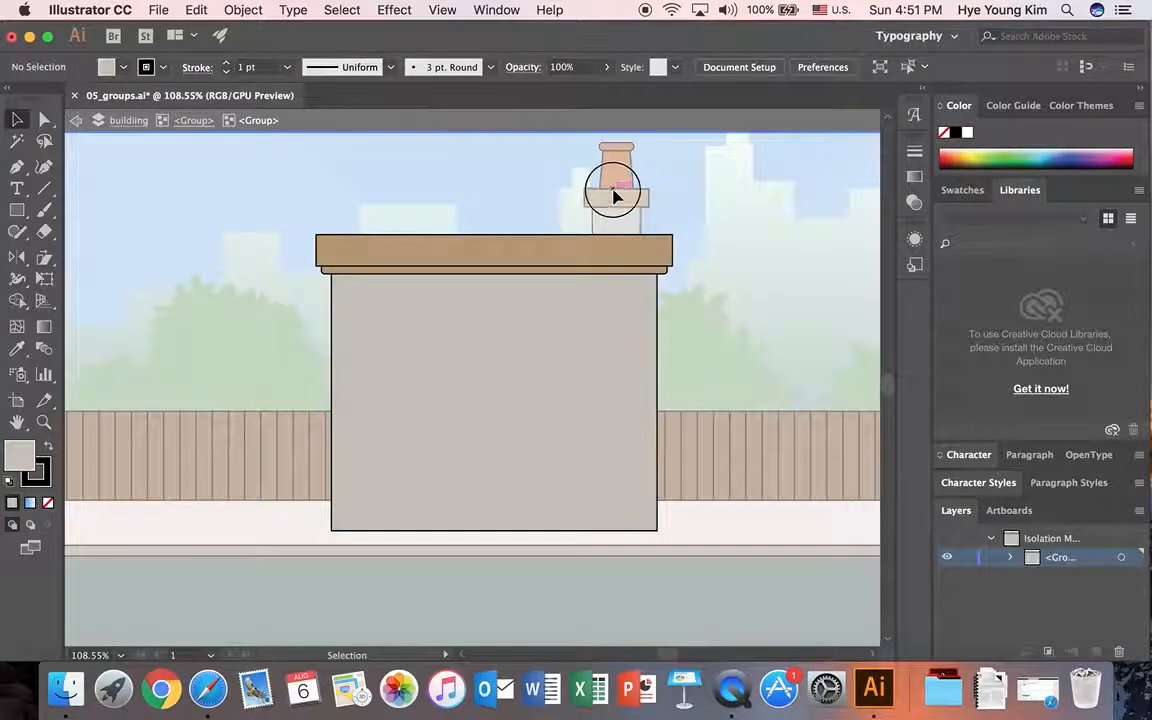
left_click(193, 121)
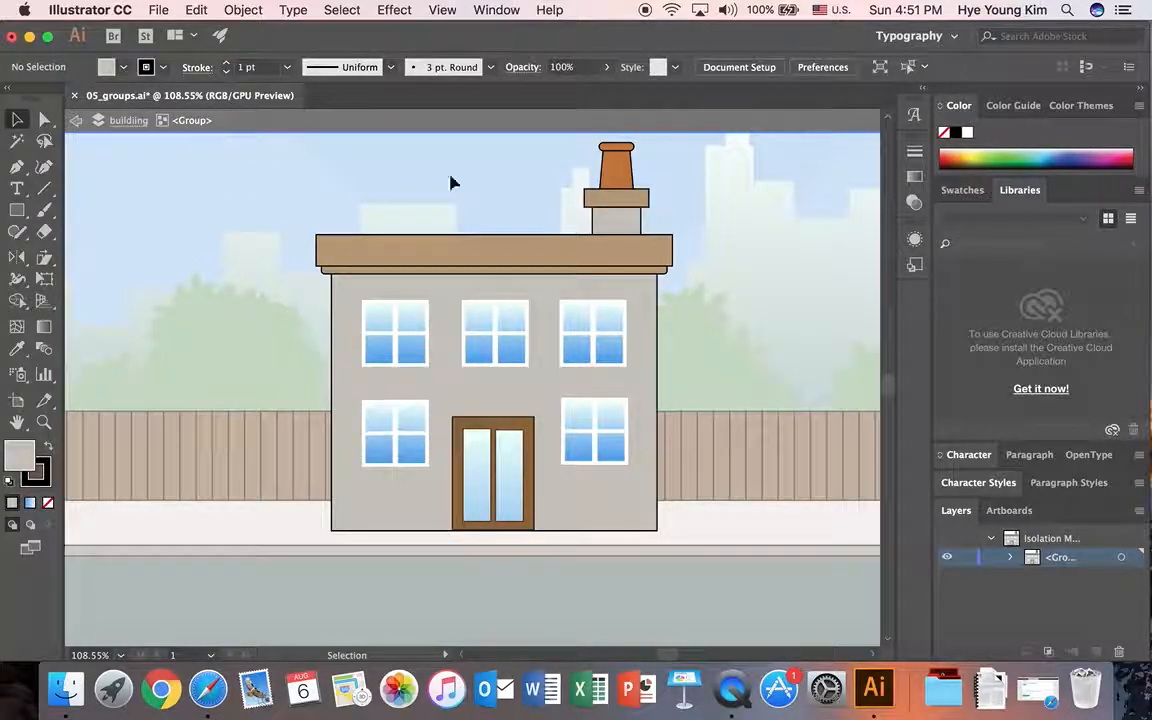
Step: Isolate the chimney subgroup, examine its grey stack as a separate part, and return to the house group level
left_click(619, 200)
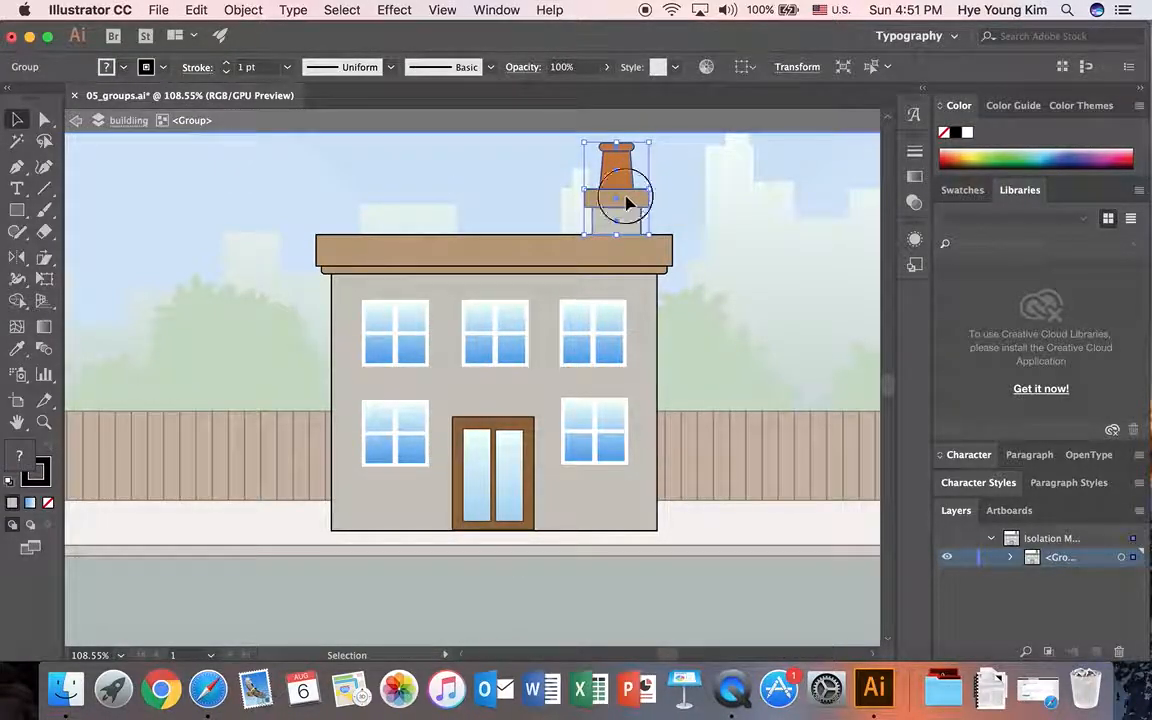
double_click(627, 203)
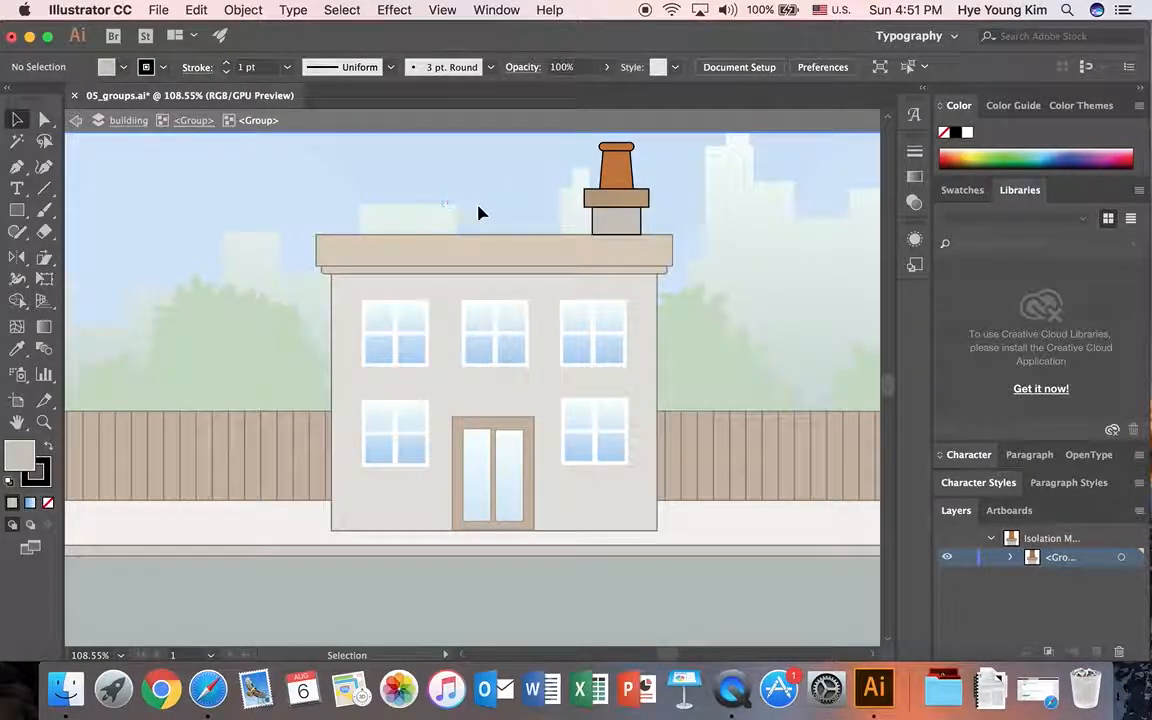
left_click(623, 224)
left_click_drag(623, 220, 617, 226)
left_click(707, 216)
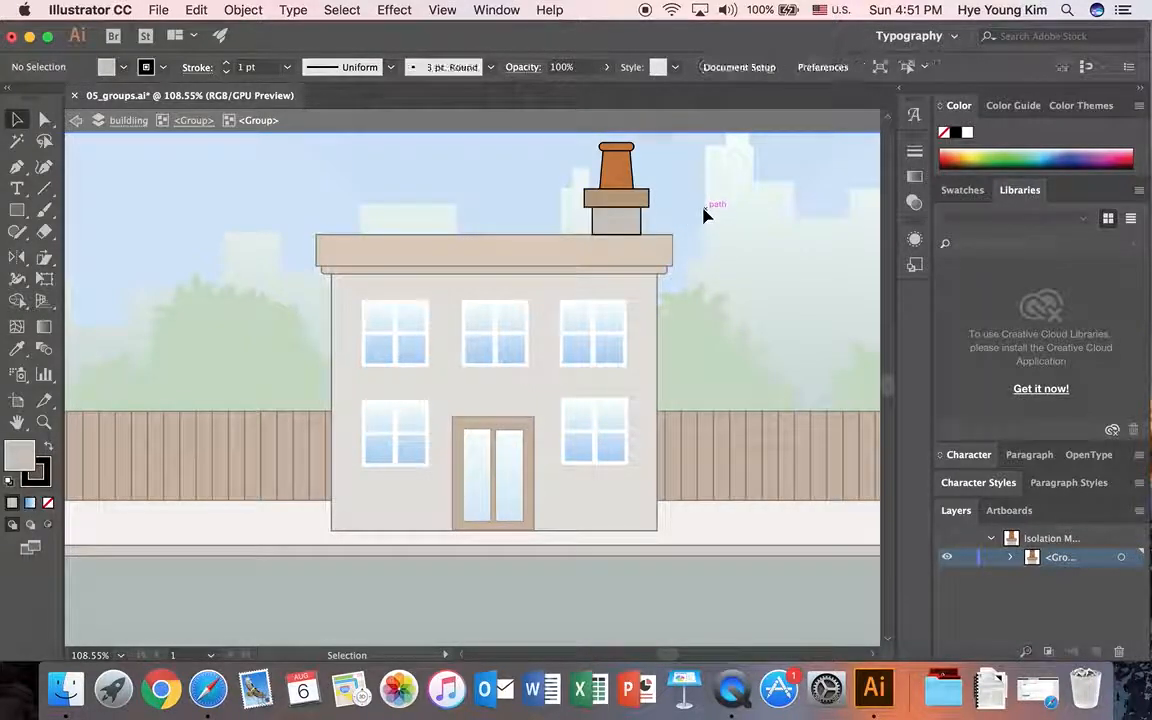
left_click(196, 121)
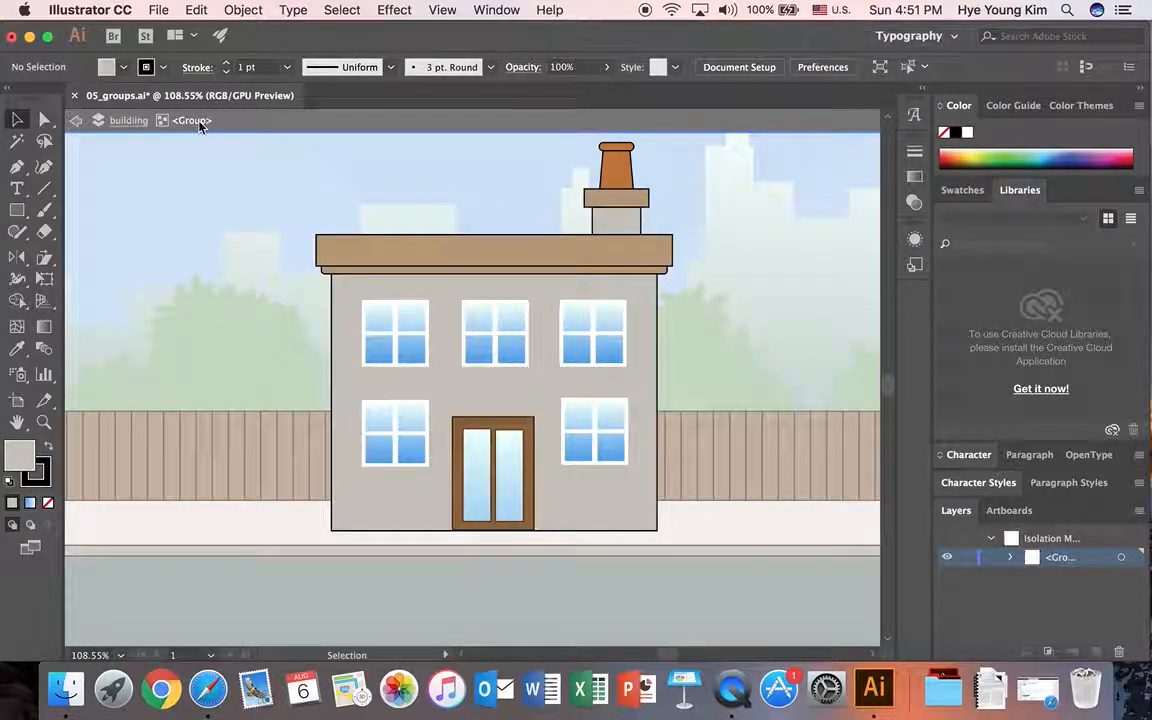
Step: Isolate the windows subgroup, examine the upper-left window as its own nested group, and exit isolation mode completely
left_click(410, 333)
left_click(218, 322)
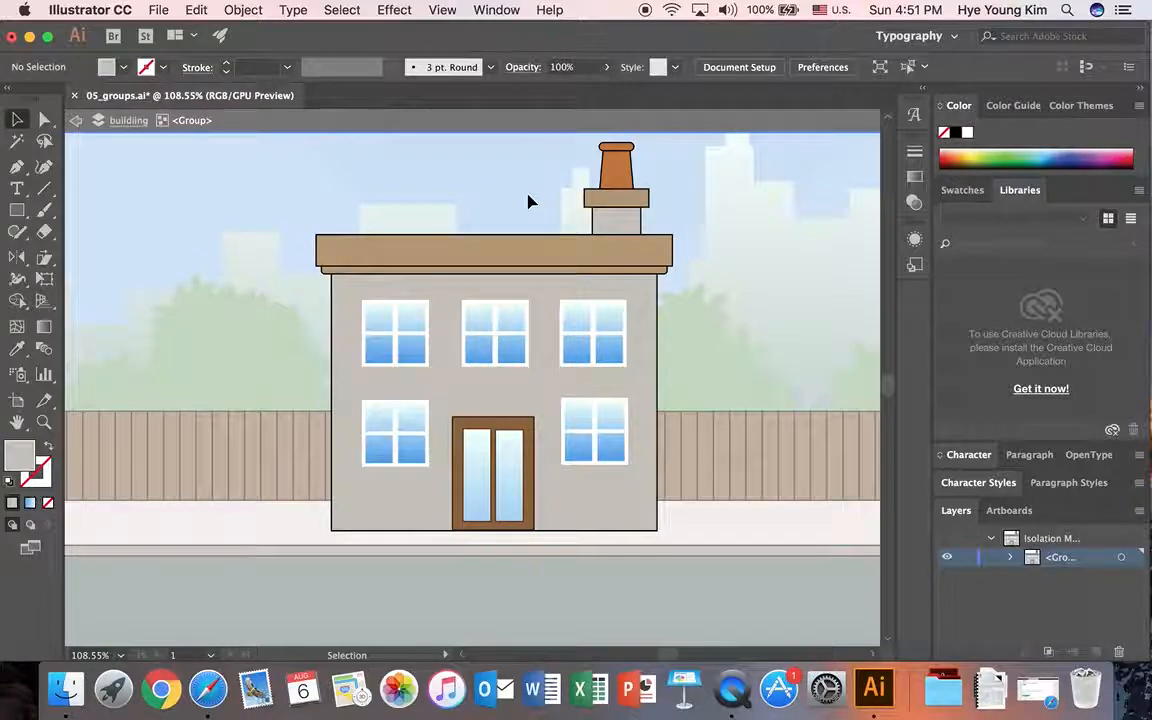
double_click(411, 331)
left_click(404, 326)
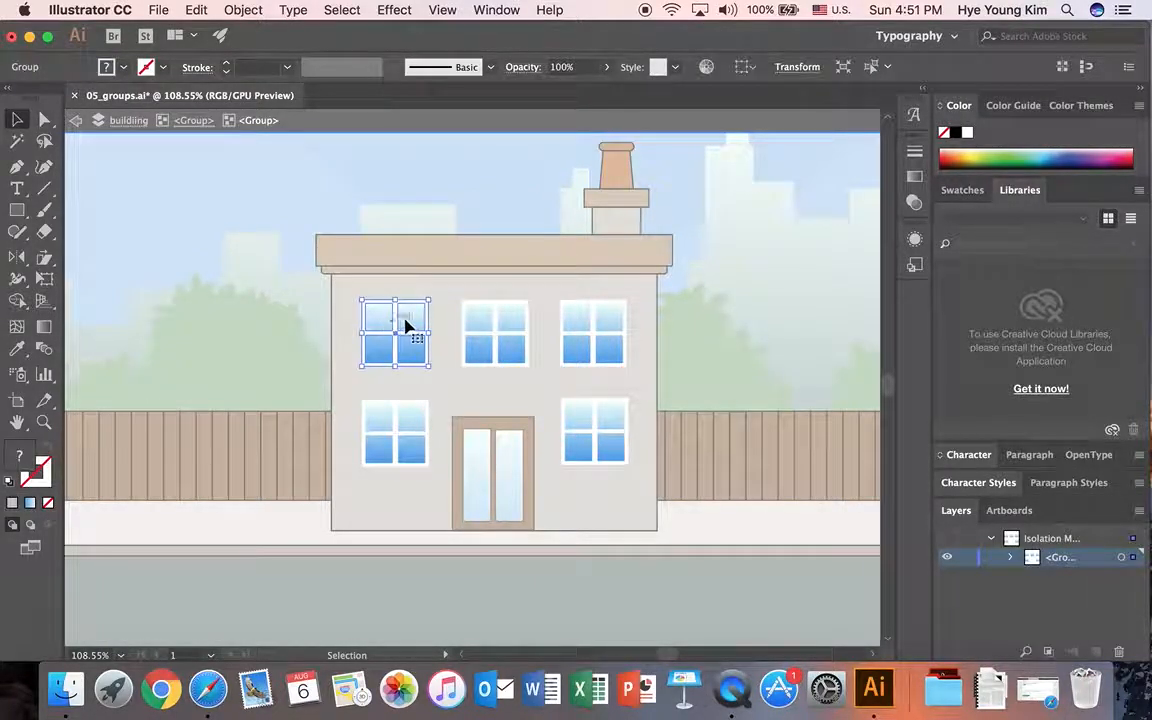
left_click(165, 170)
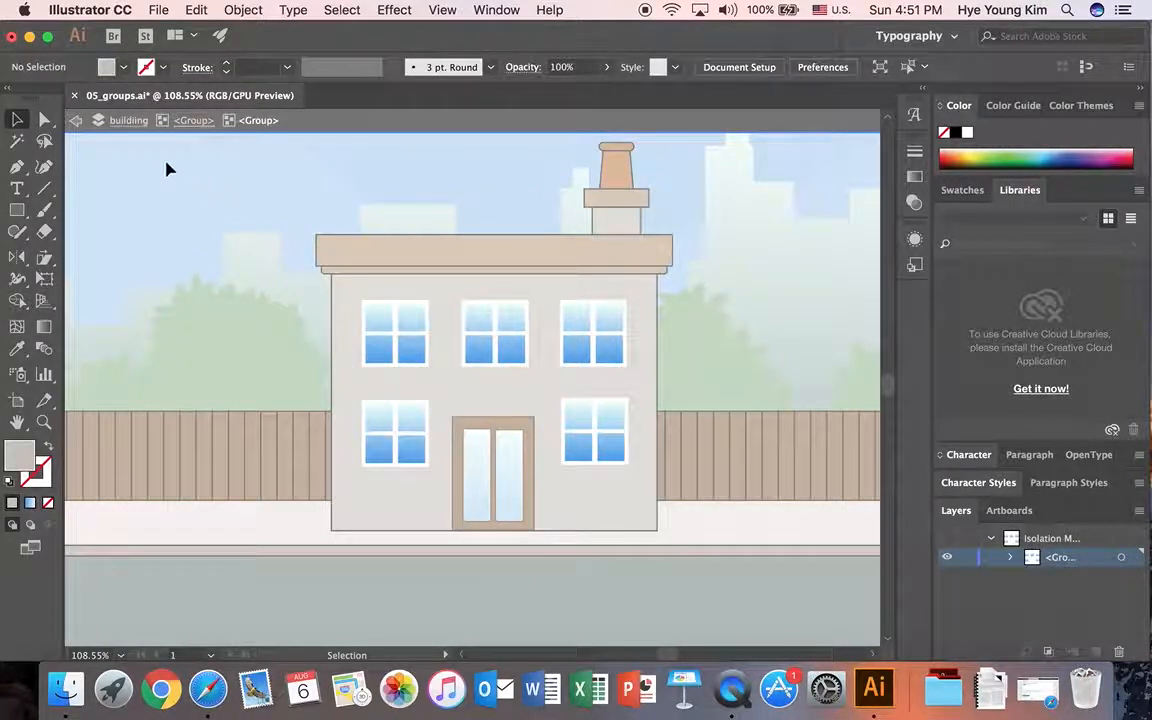
left_click(78, 121)
left_click(78, 121)
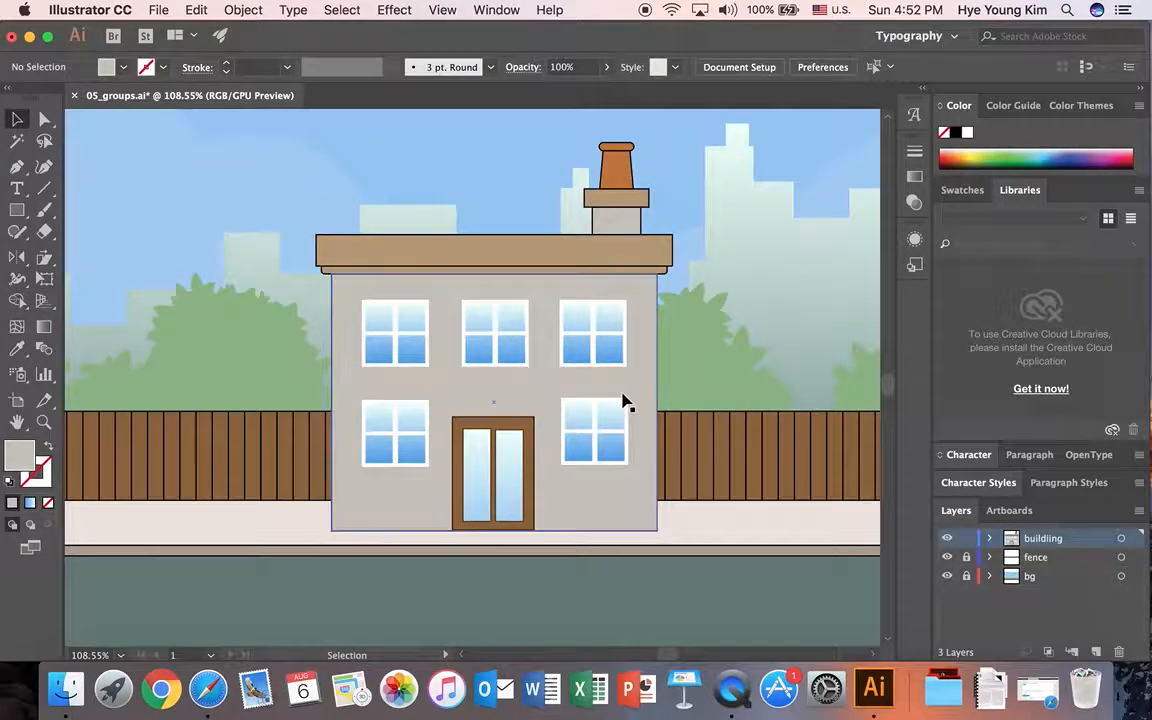
Step: Save the illustration as a new Adobe Illustrator file in 02_transformation, appending an underscore and the author's first name to 05_groups
left_click(162, 10)
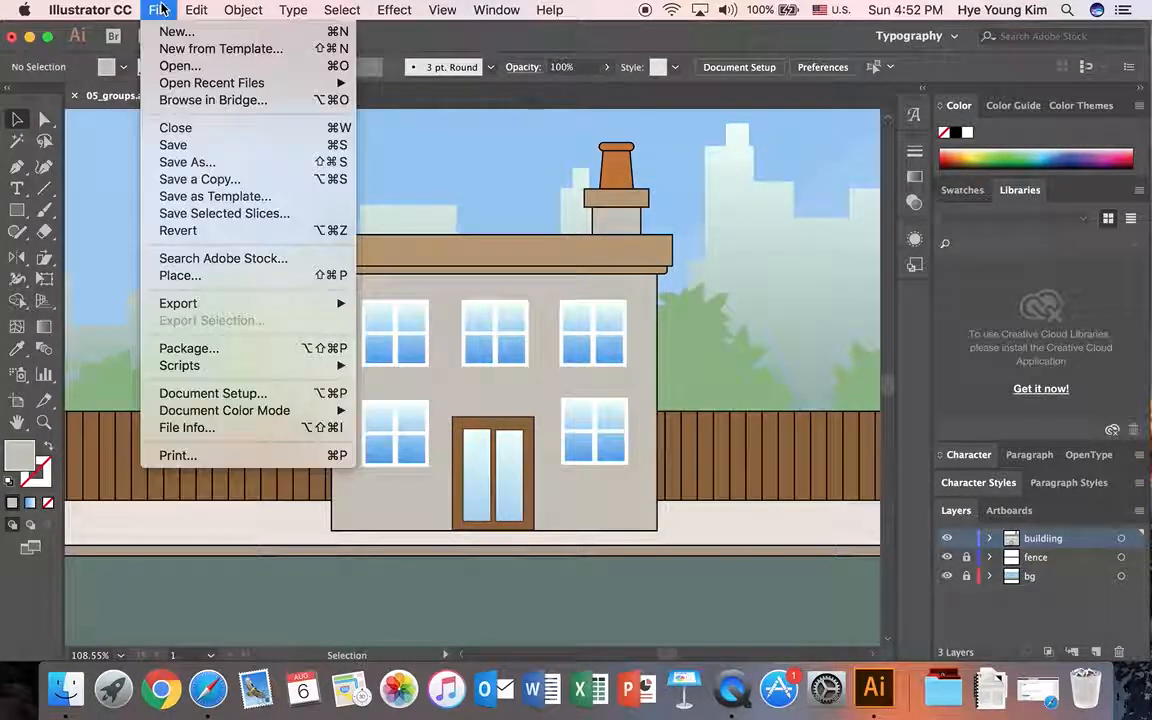
left_click(168, 161)
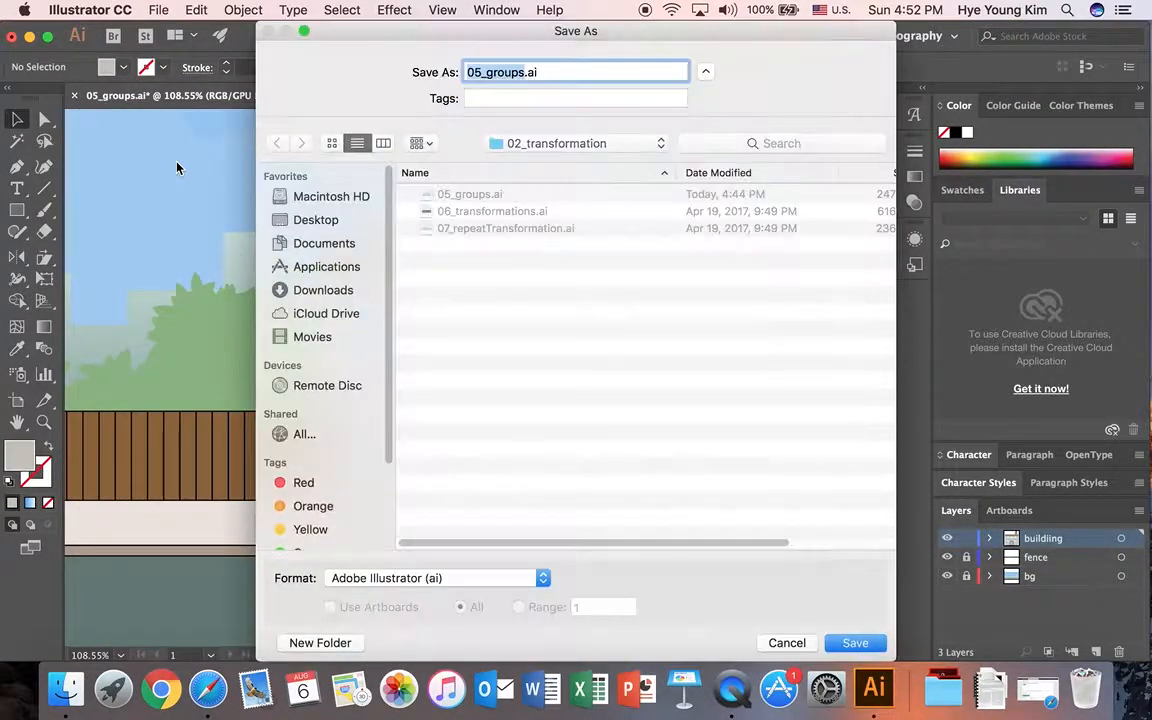
left_click(524, 72)
type("_Hye")
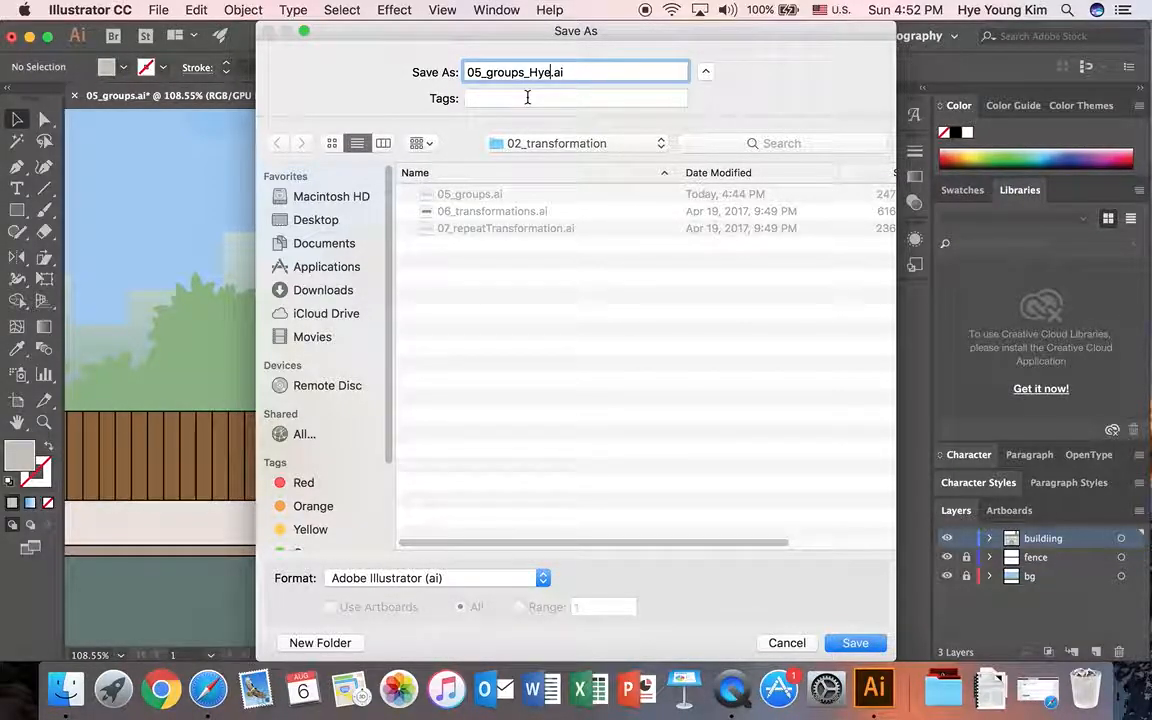
left_click(852, 644)
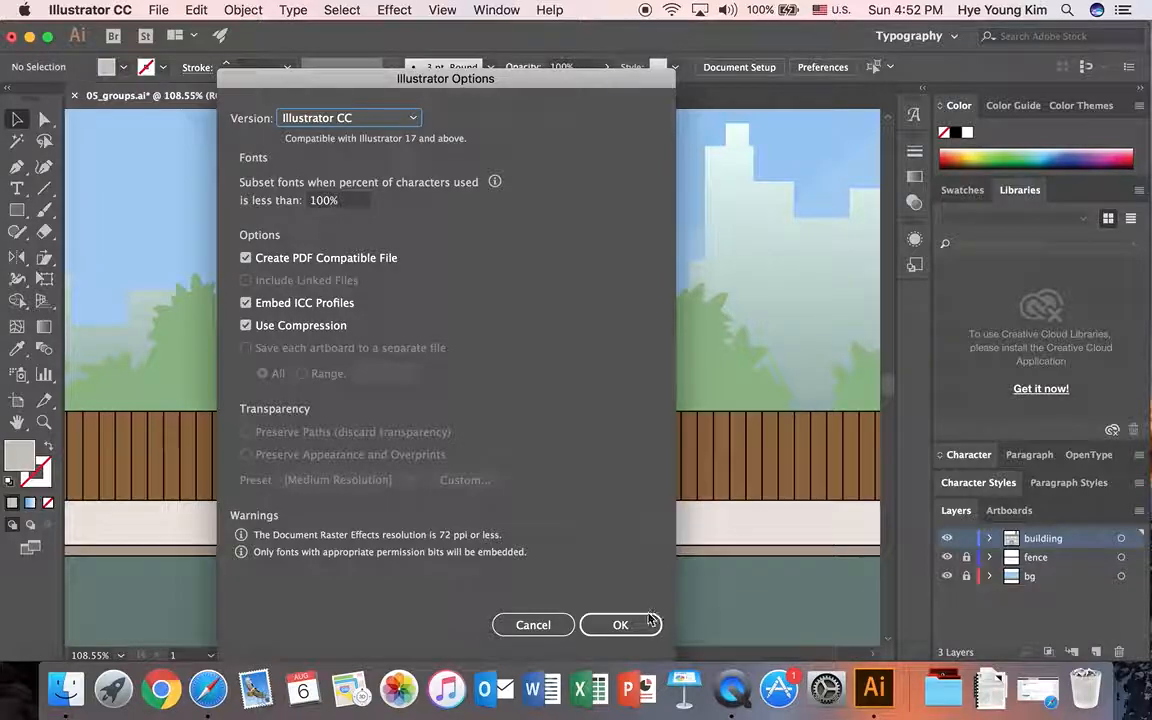
left_click(644, 624)
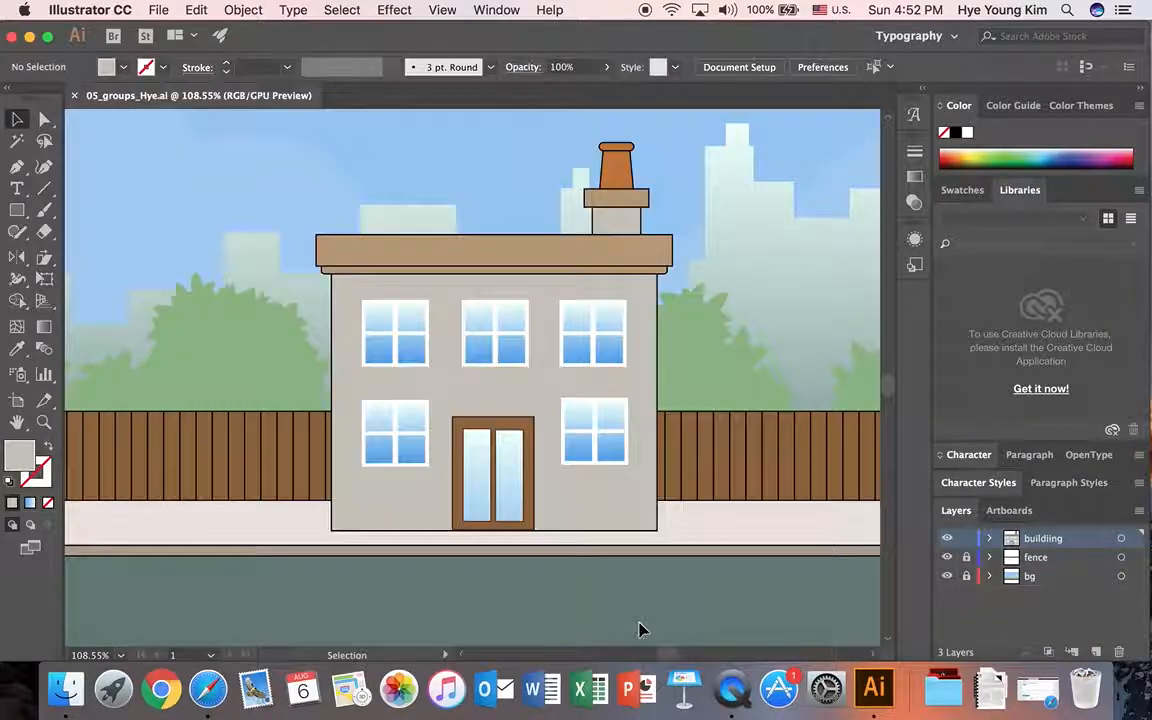
Step: Close the groups illustration and open 06_transformations.ai from the 02_transformation folder, fitting its artboard in the window
left_click(74, 95)
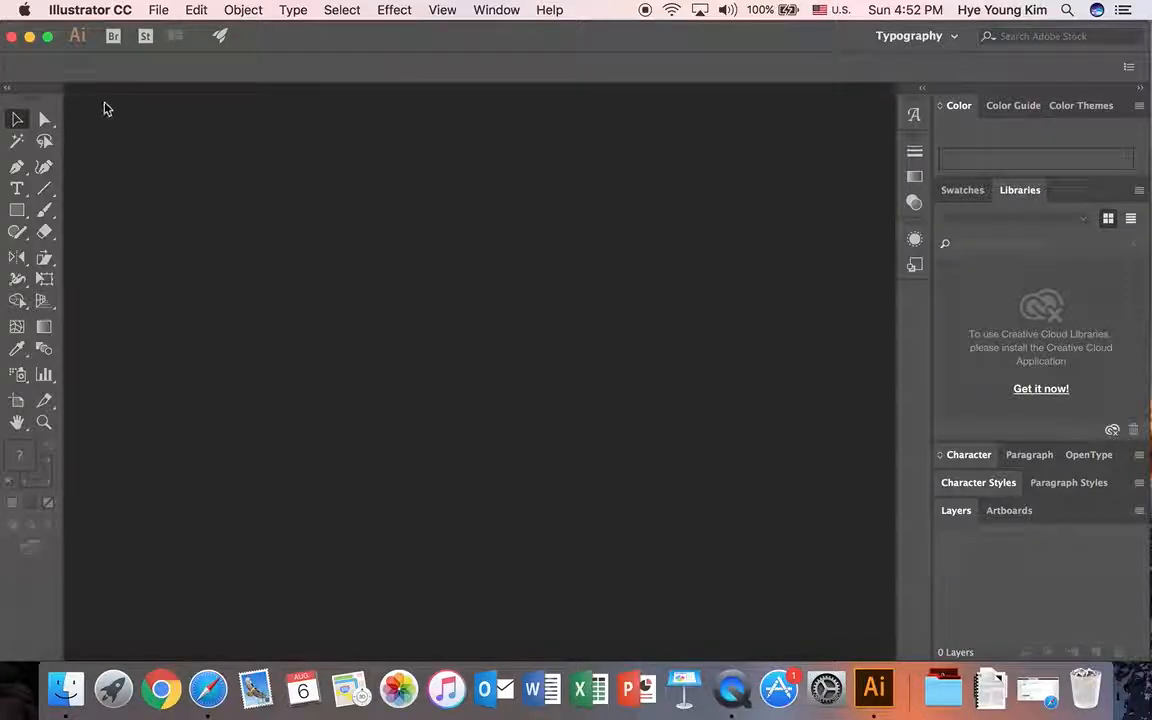
left_click(157, 9)
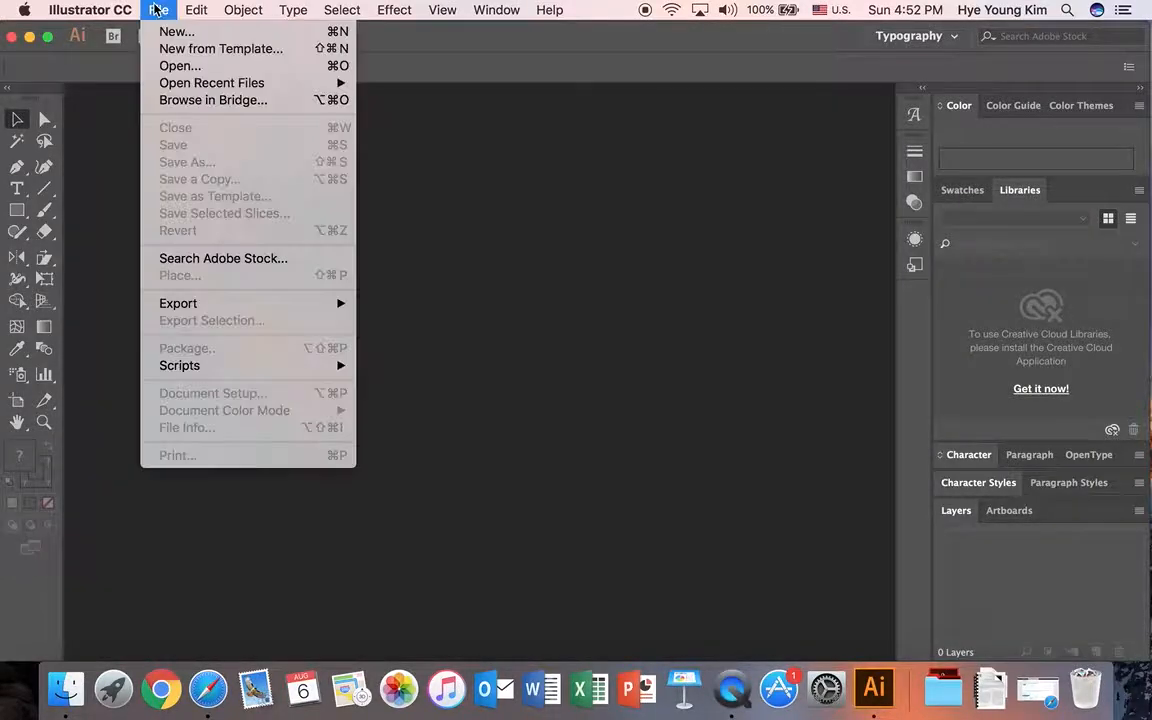
left_click(161, 67)
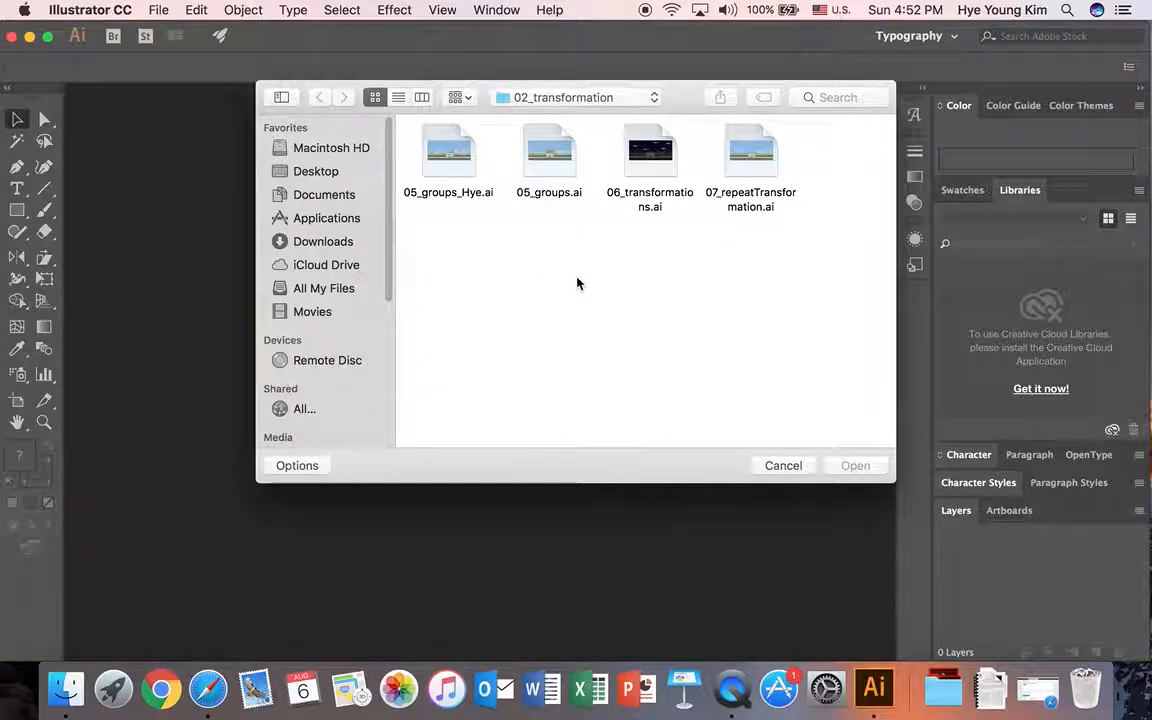
left_click(657, 150)
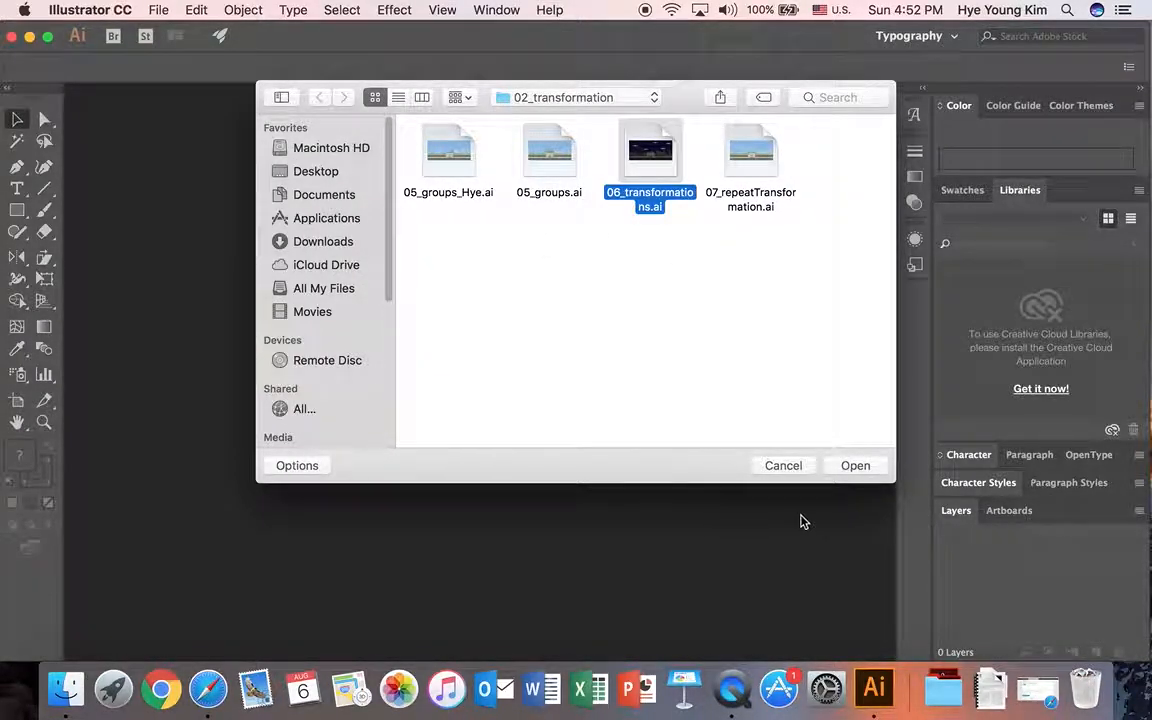
left_click(862, 471)
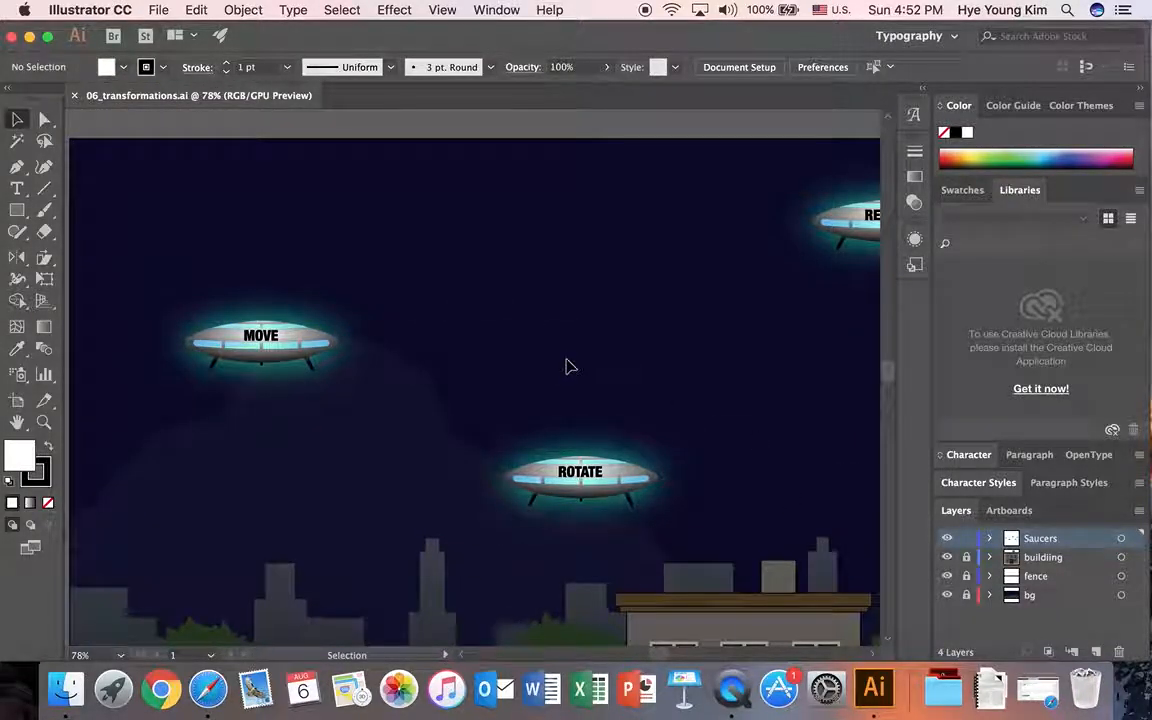
key("super+0")
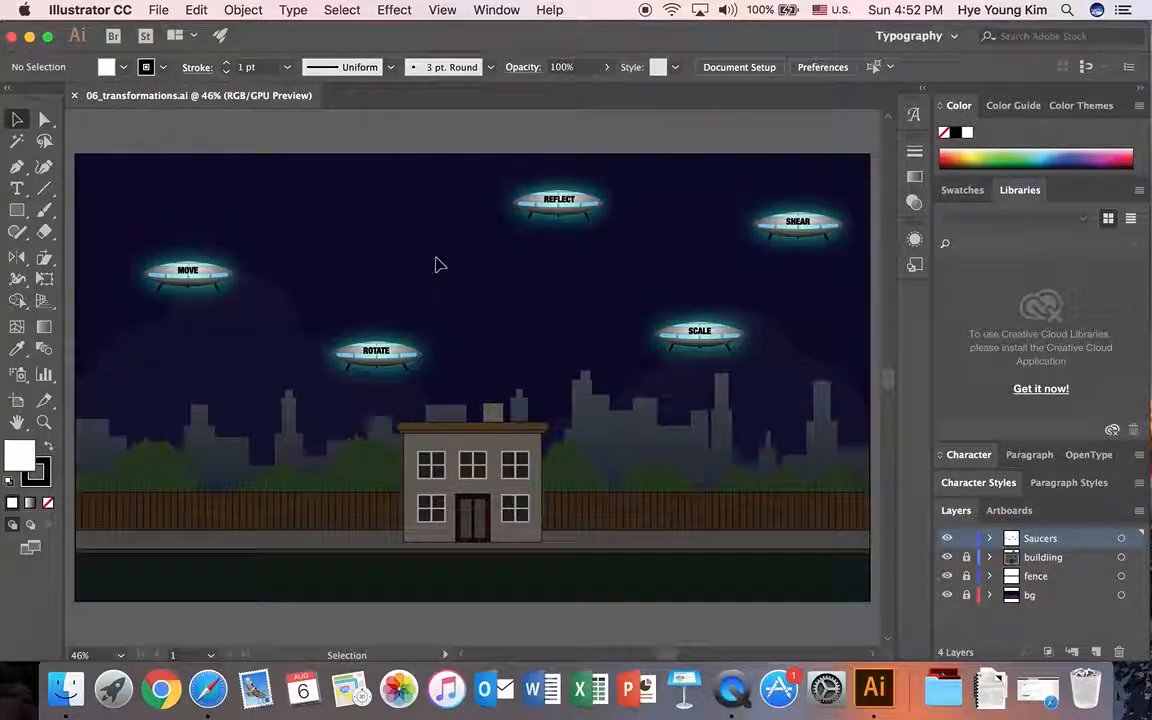
Step: Select the MOVE saucer and examine the transformation commands and tools that can be applied to it
left_click(283, 12)
mouse_move(262, 12)
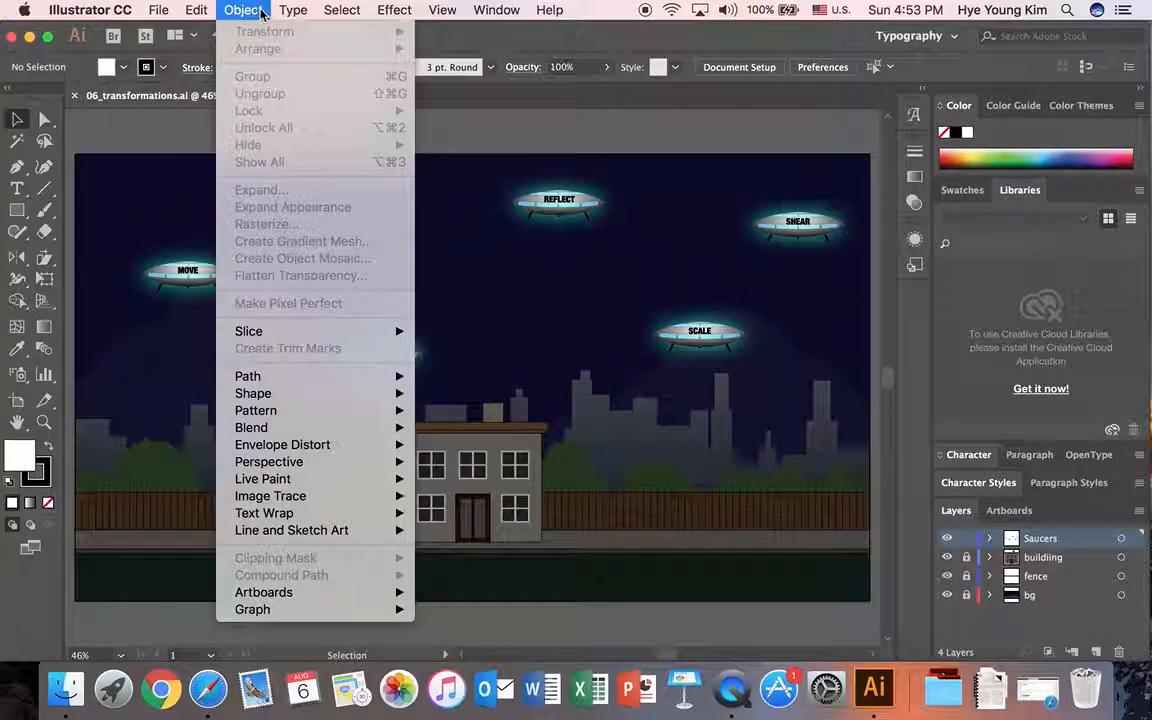
left_click(178, 281)
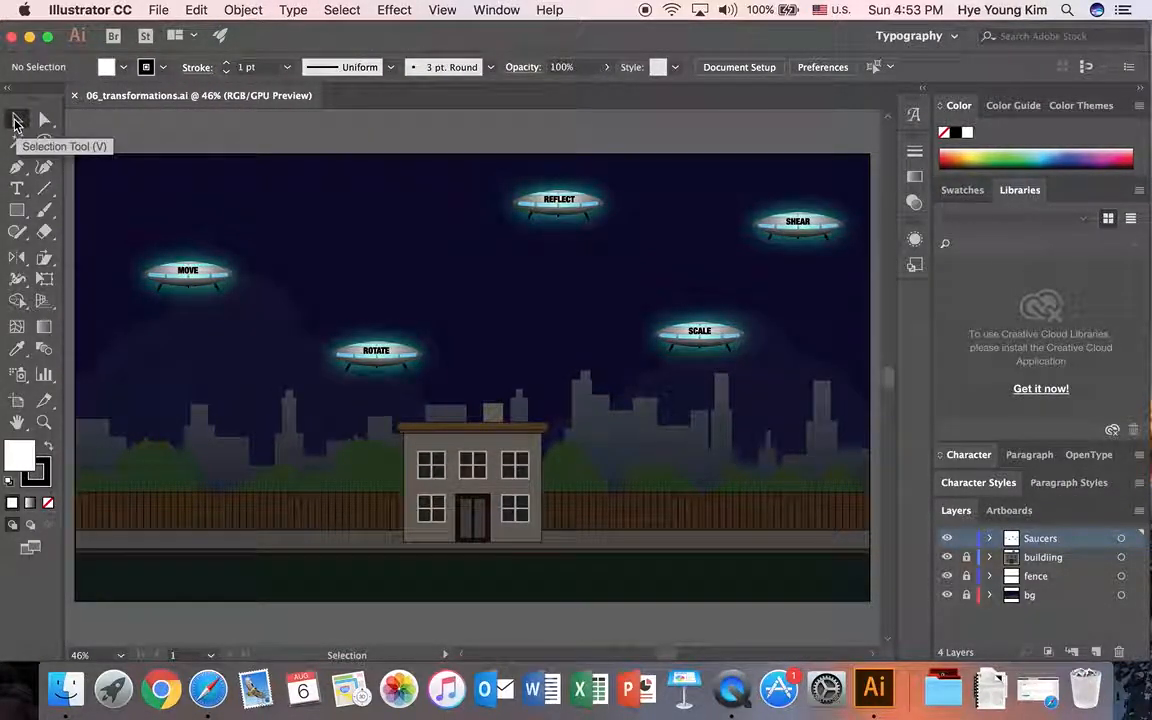
left_click(17, 121)
left_click(167, 278)
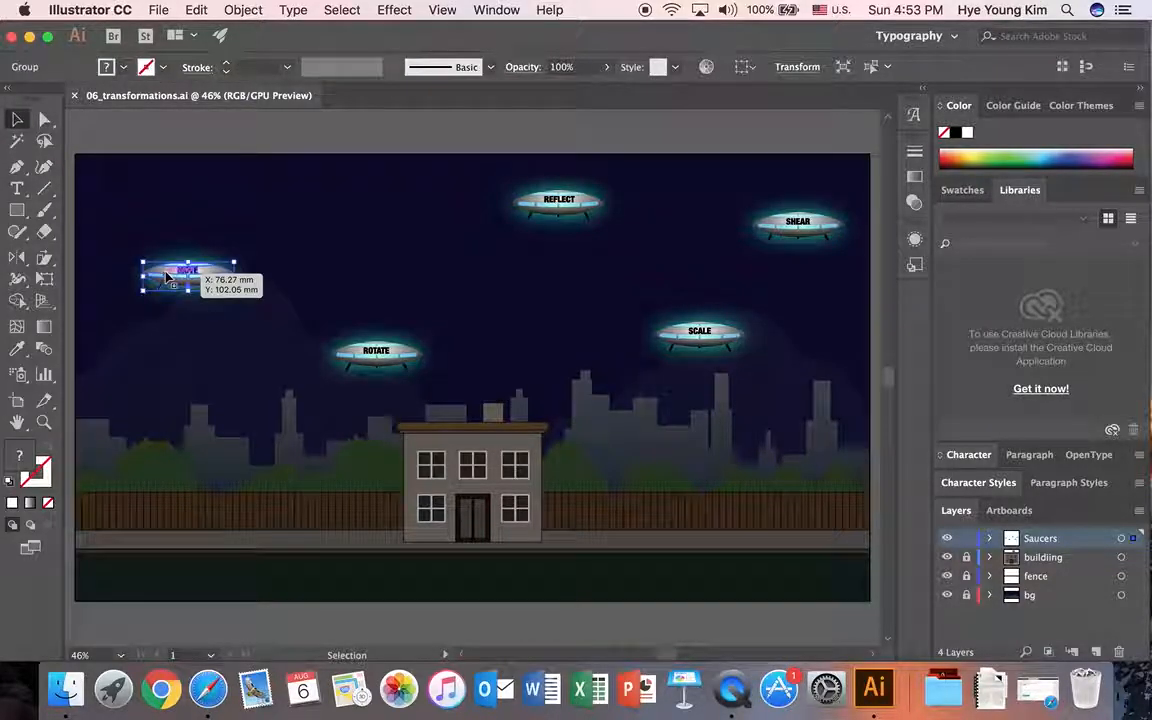
left_click(243, 10)
mouse_move(254, 33)
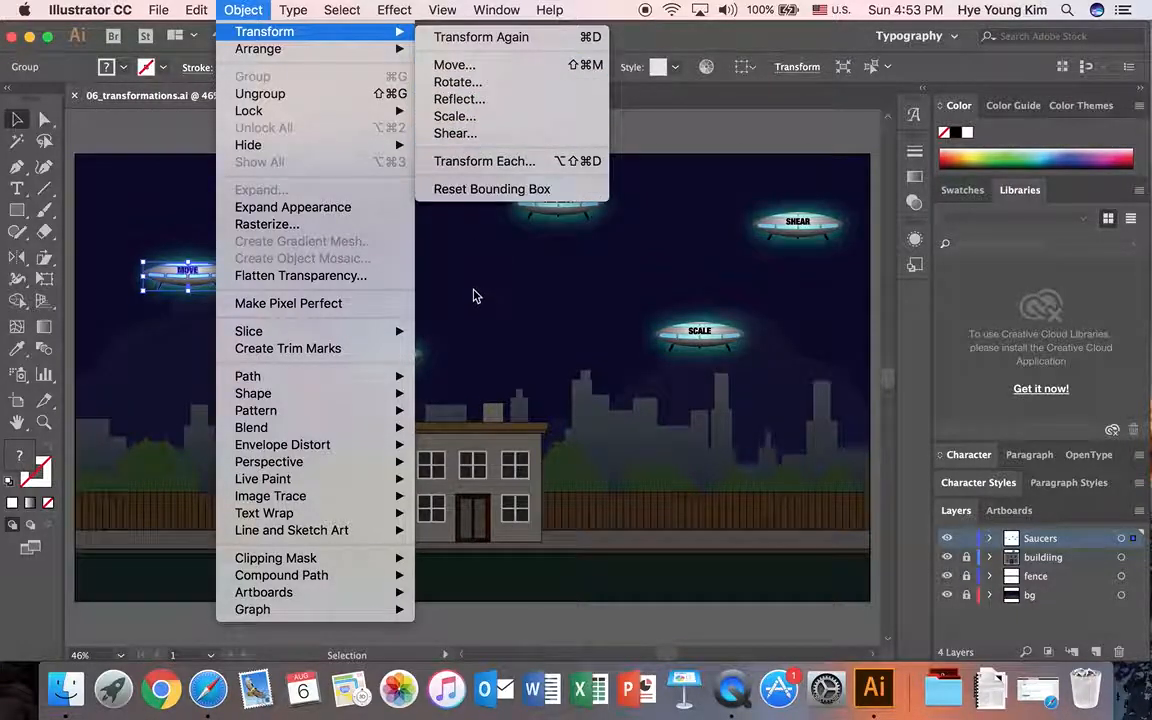
left_click(476, 298)
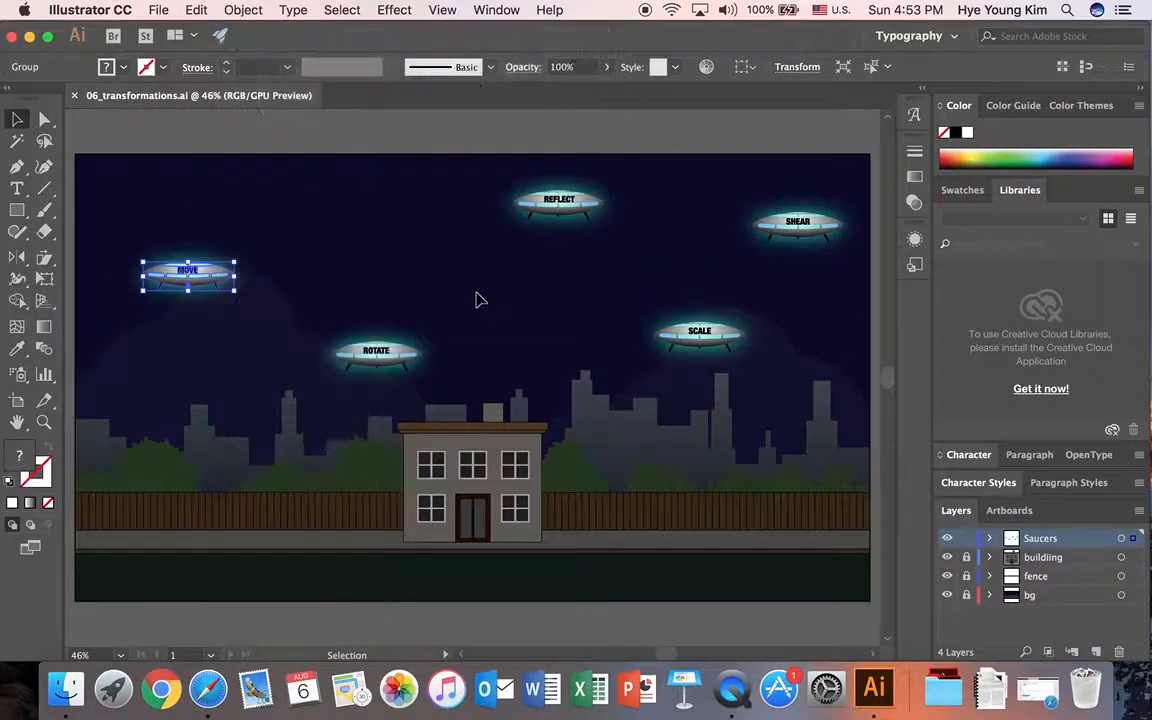
left_click_drag(20, 262, 56, 270)
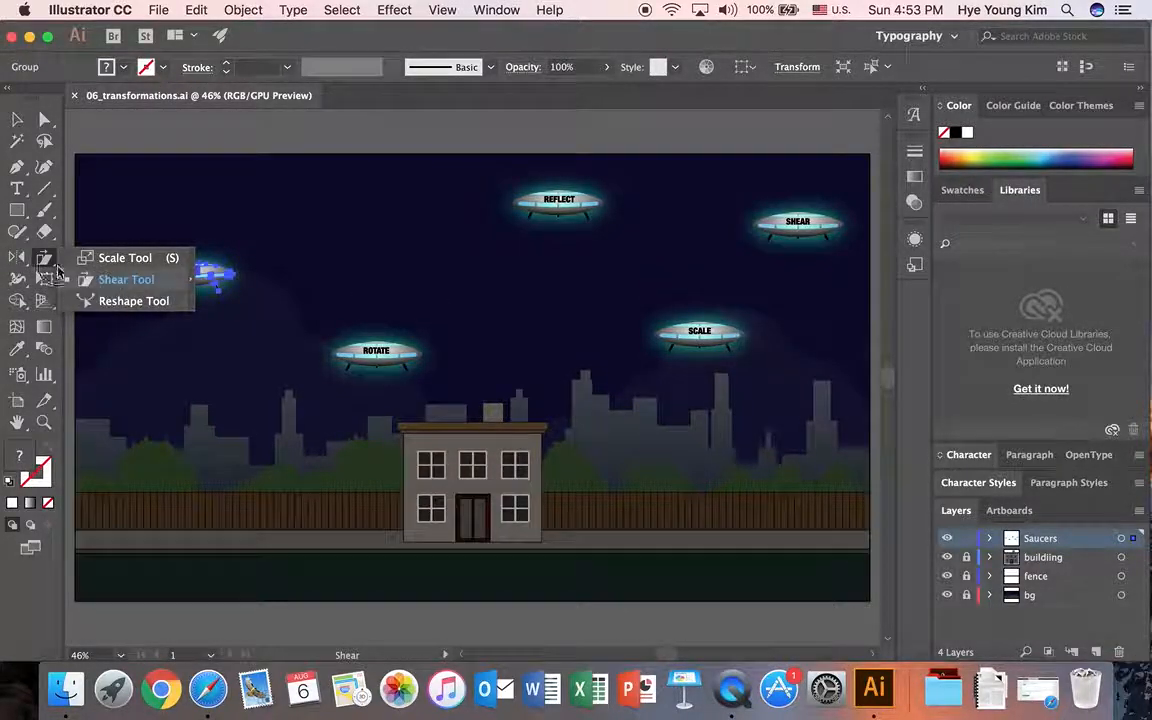
left_click(17, 259)
left_click(237, 216)
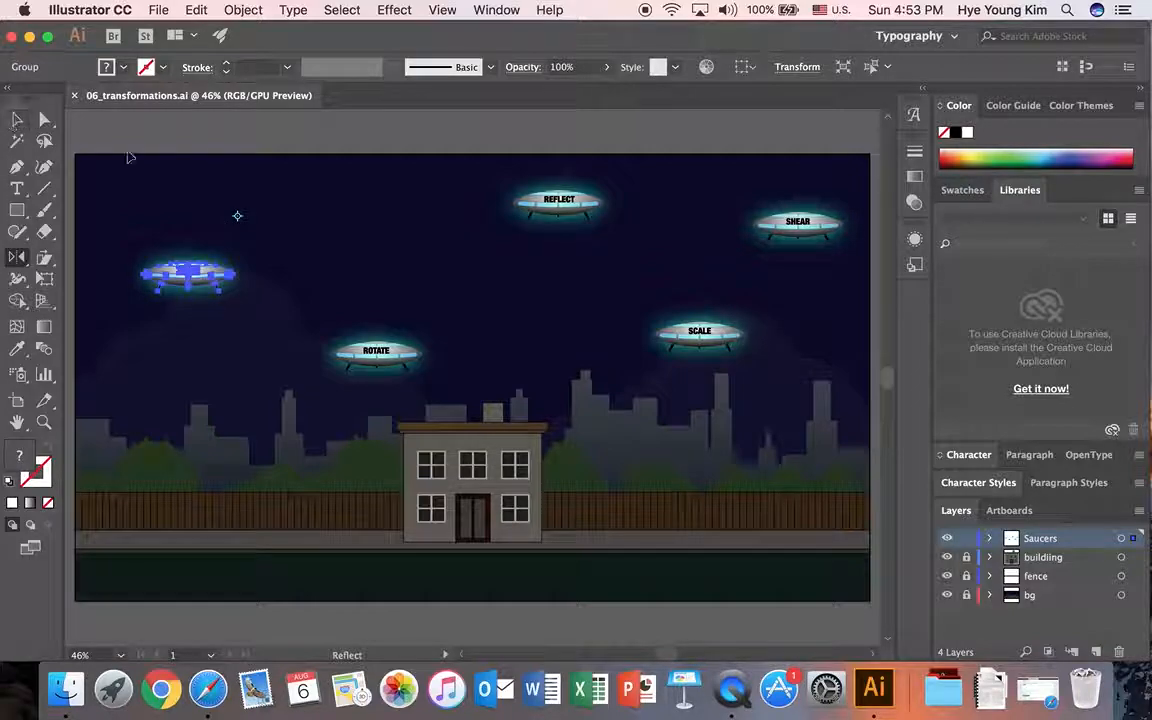
left_click(17, 119)
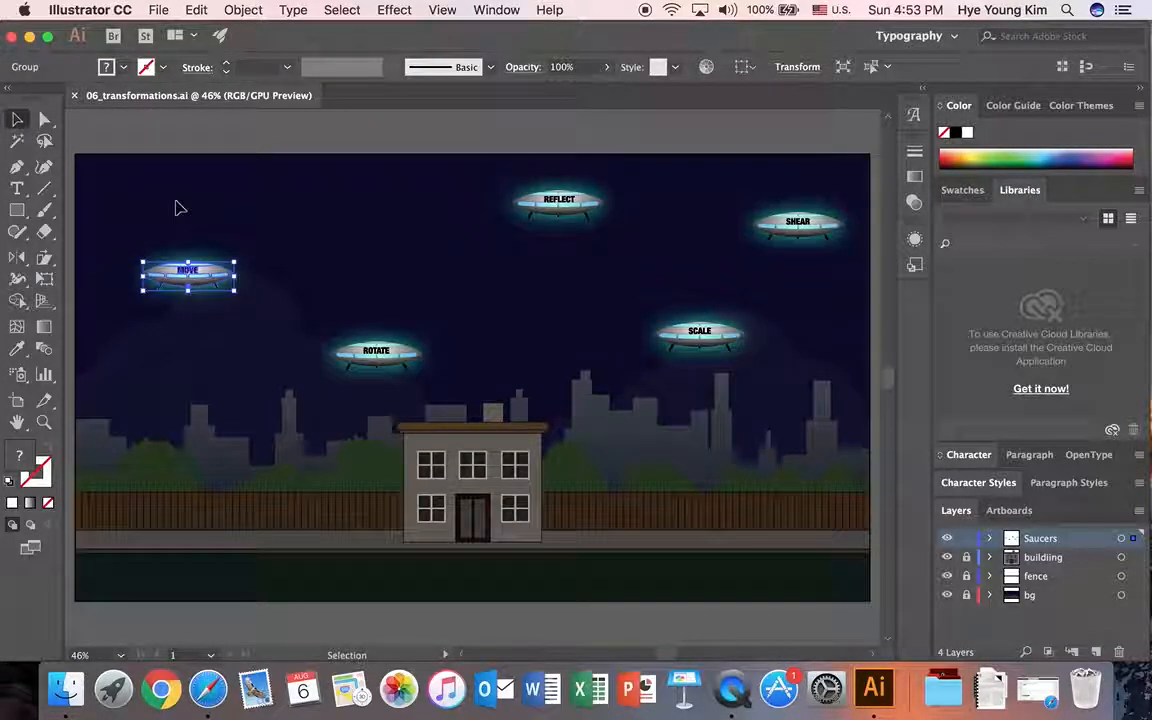
Step: Reposition the MOVE saucer freehand, slightly lower and a little to the right in the night sky
left_click(43, 424)
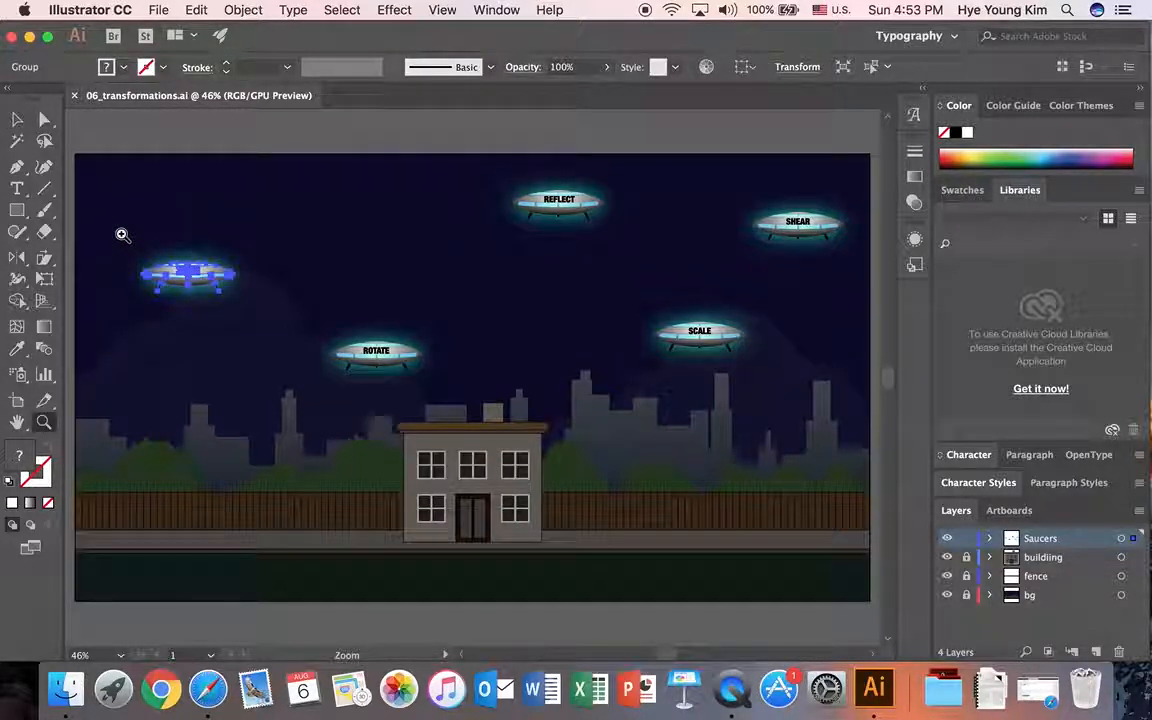
left_click_drag(122, 235, 257, 315)
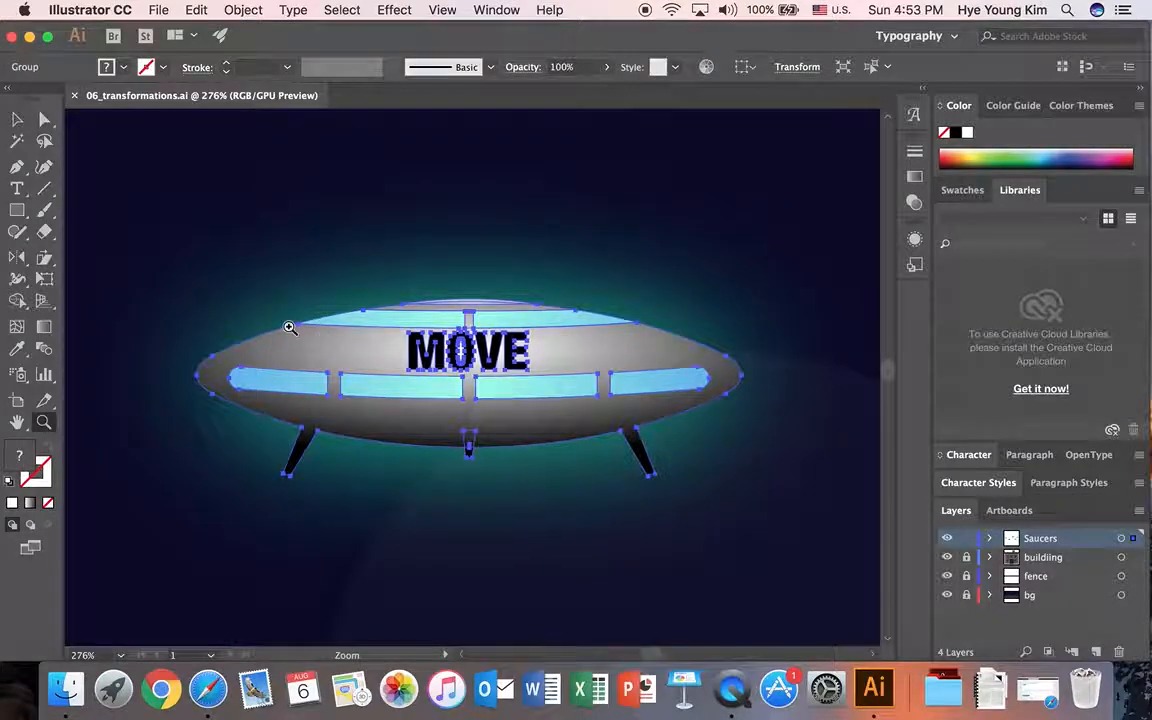
left_click(488, 402, "alt")
left_click(488, 401, "alt")
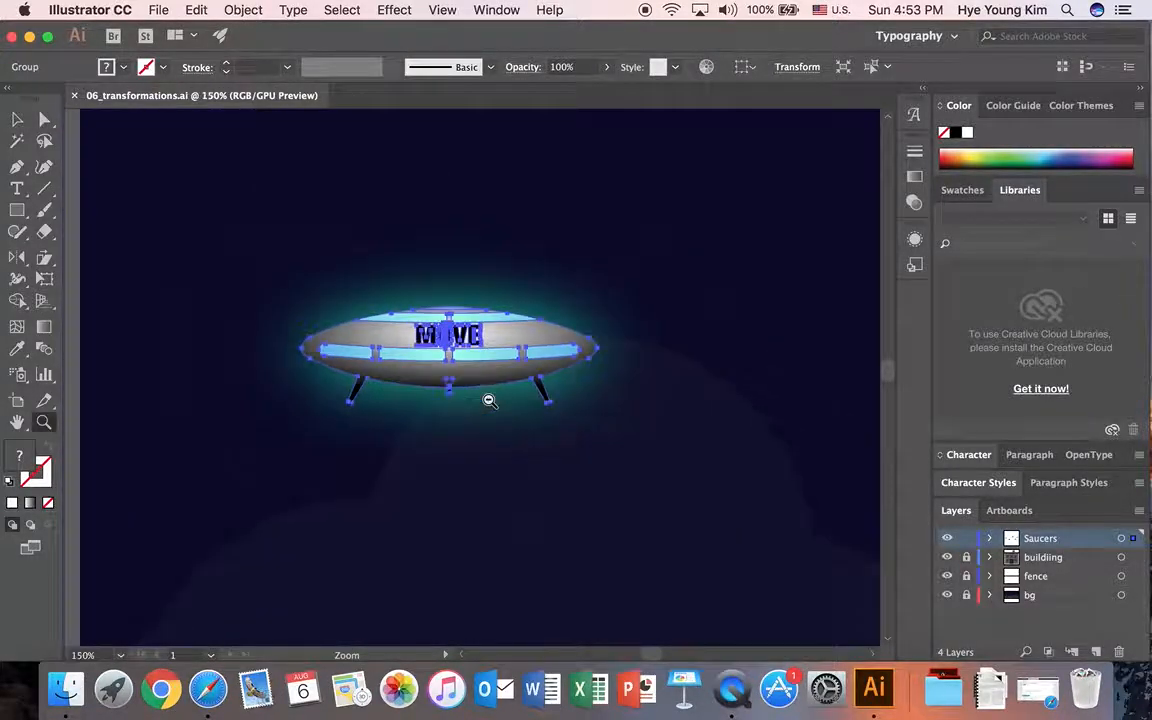
left_click(18, 120)
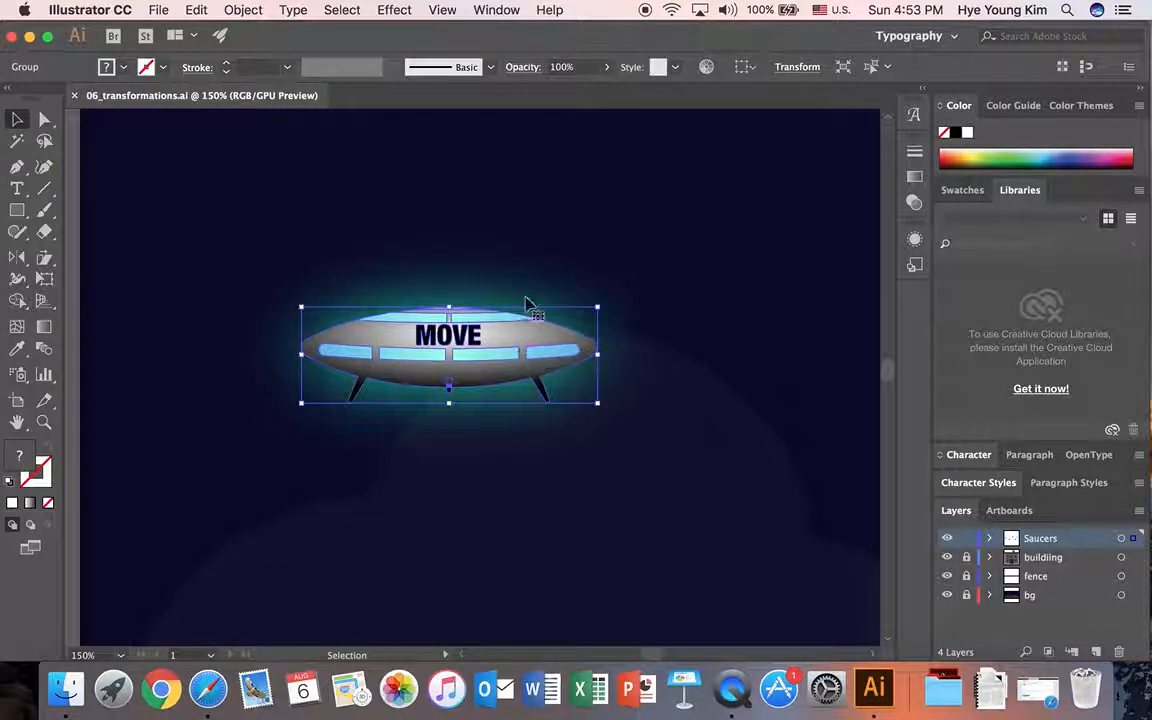
left_click(420, 166)
left_click(493, 331)
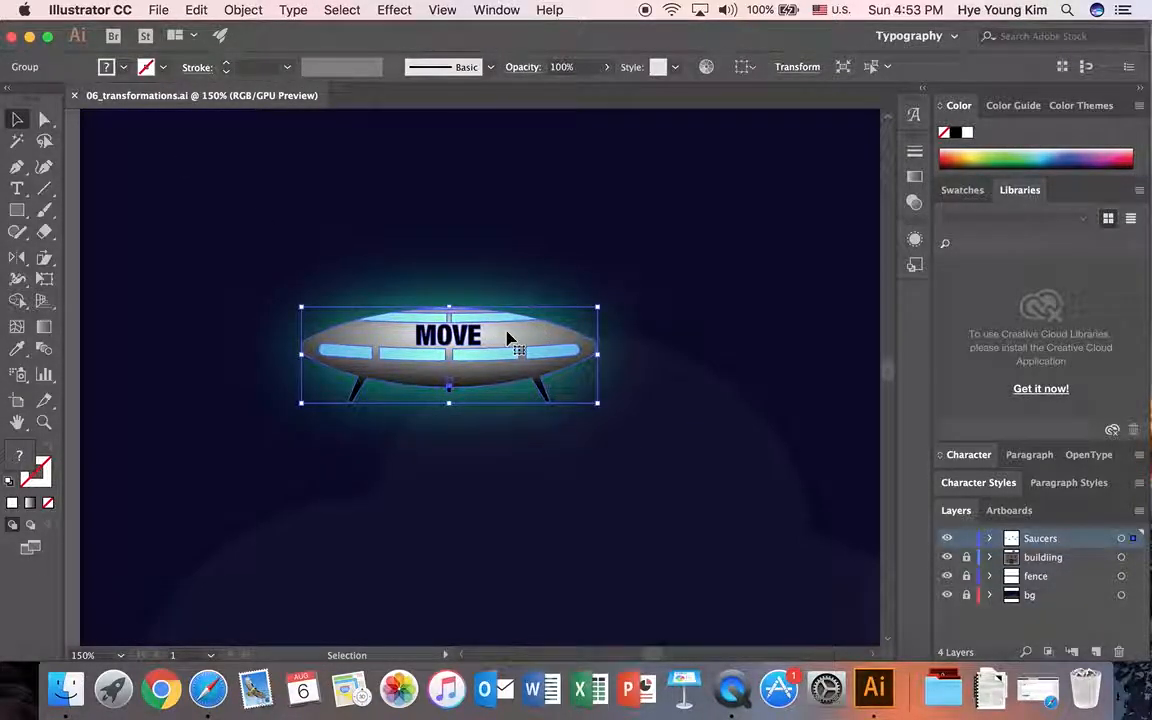
key("super")
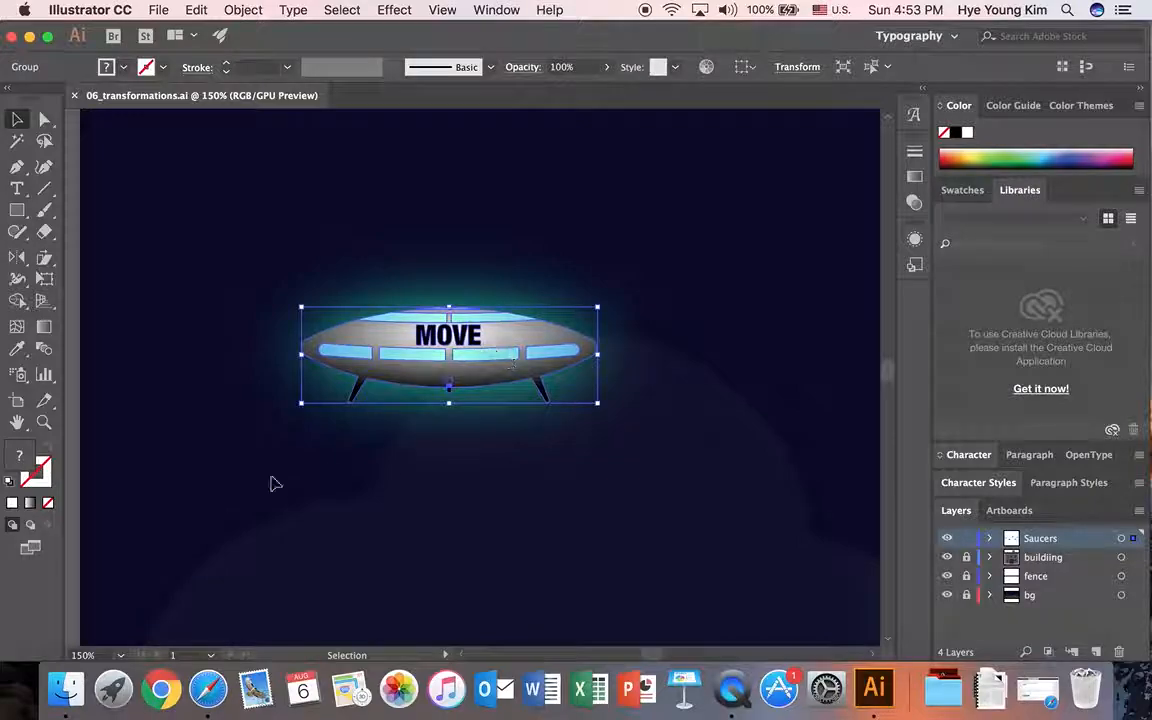
left_click(43, 424)
left_click(591, 404, "alt")
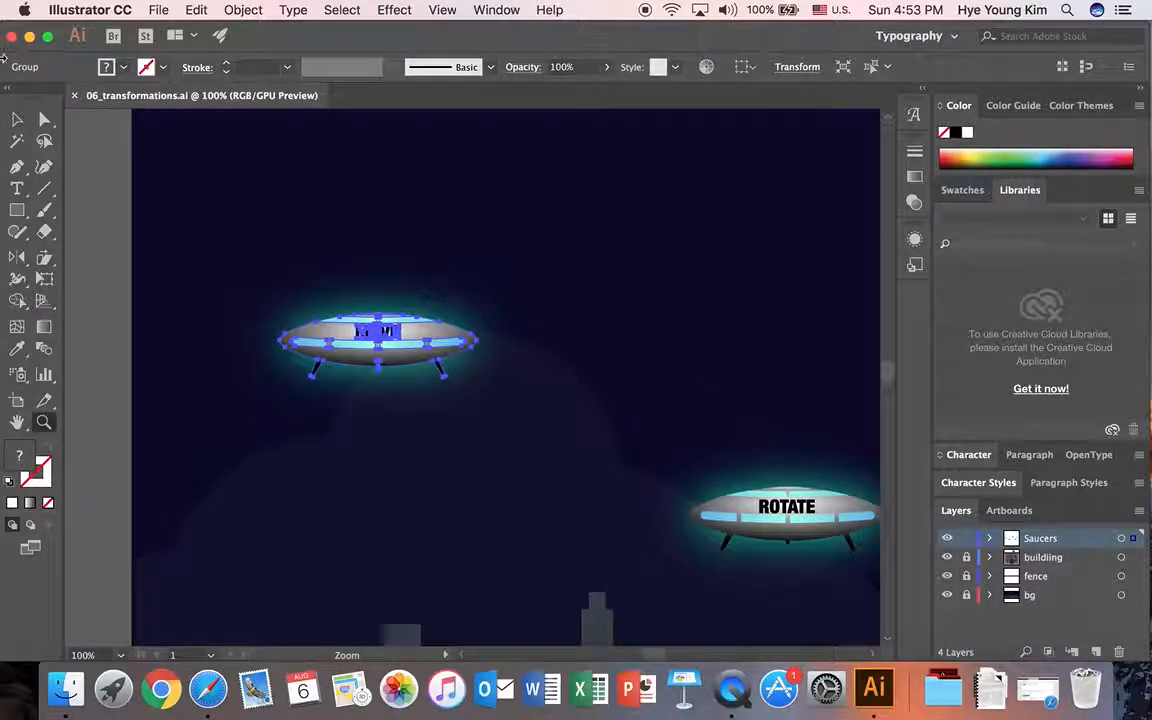
left_click(17, 120)
mouse_move(419, 334)
left_mouse_down()
mouse_move(568, 298)
mouse_move(403, 362)
mouse_move(428, 275)
mouse_move(392, 382)
mouse_move(532, 291)
mouse_move(562, 294)
mouse_move(409, 346)
mouse_move(428, 355)
left_mouse_up()
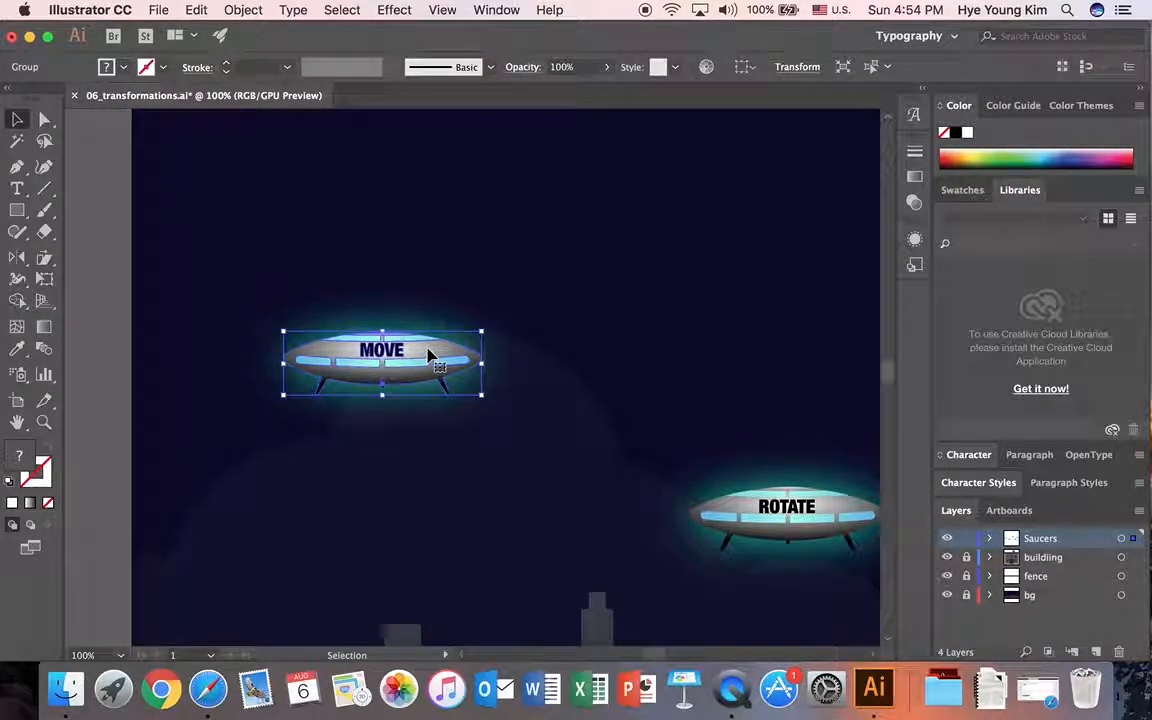
Step: Open the numeric Move settings for the MOVE saucer and compare a 354° move angle with the preview off and on
key("Return")
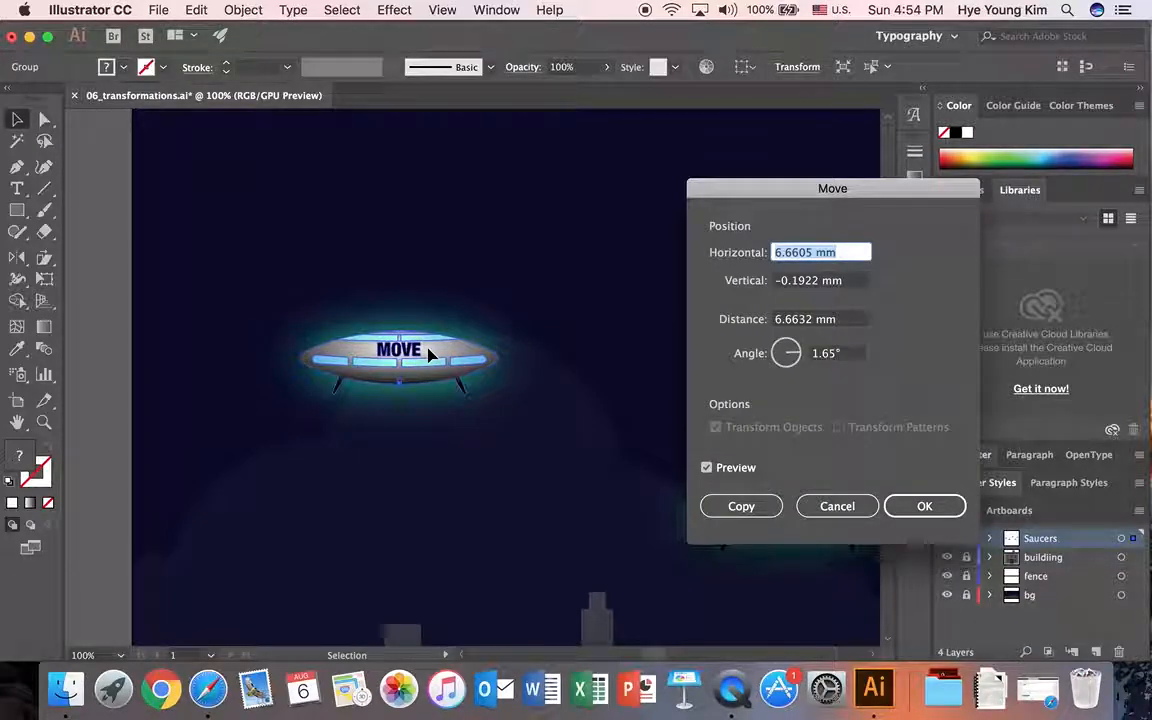
left_click_drag(774, 188, 648, 188)
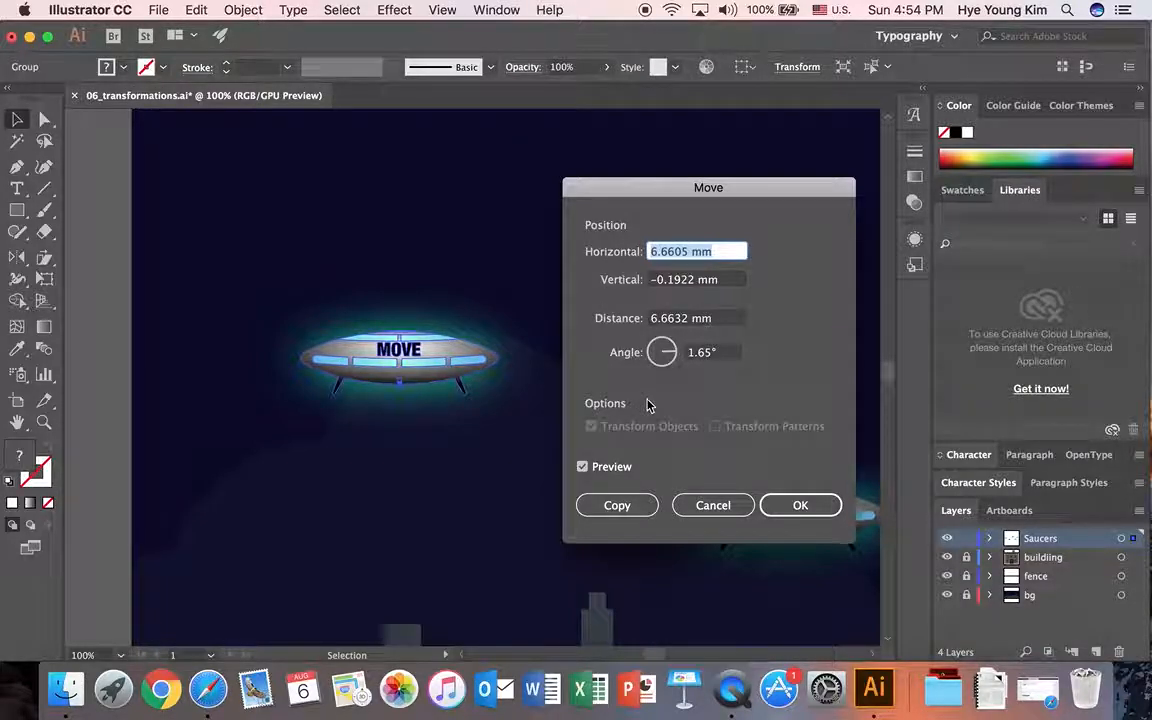
left_click(690, 352)
type("354")
left_click(584, 468)
left_click(583, 468)
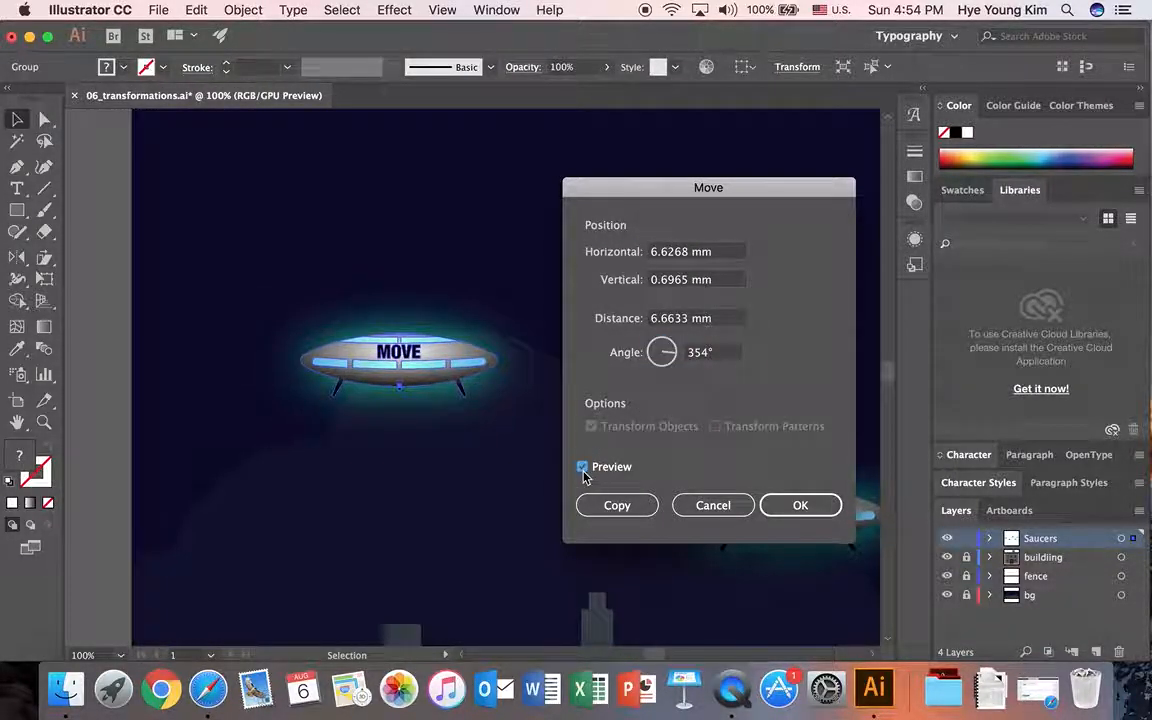
Step: Create a copy of the MOVE saucer offset by a distance of 10 mm at an angle of 30°
left_click_drag(671, 352, 643, 347)
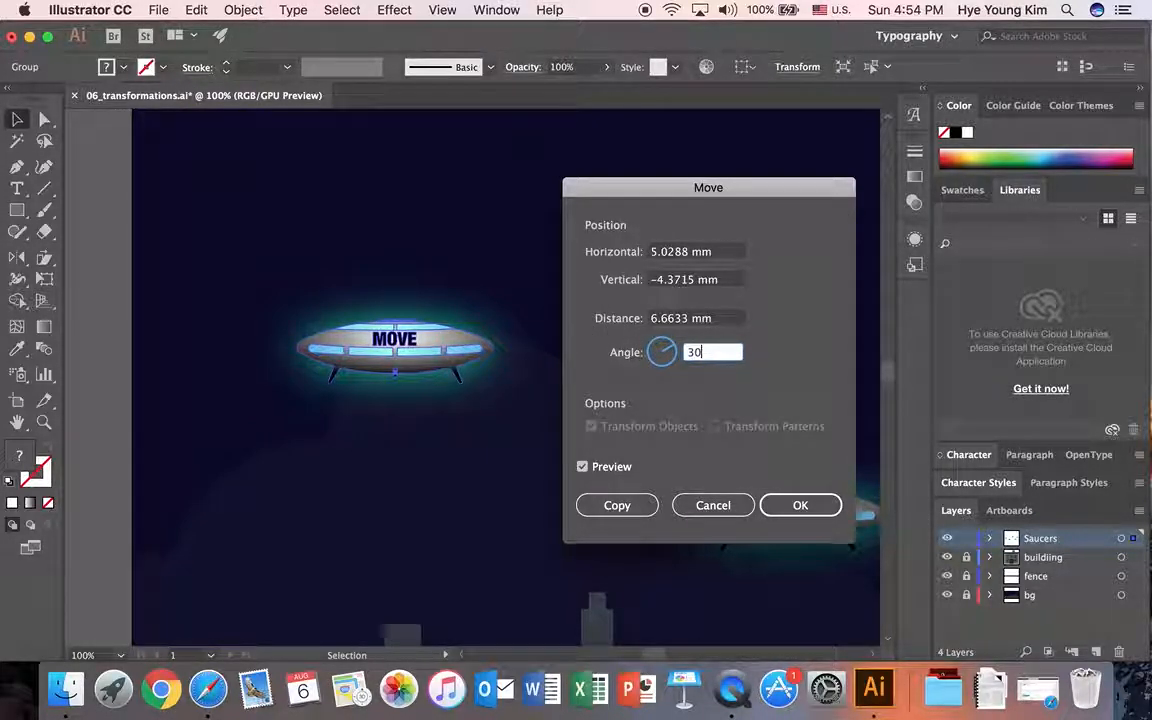
left_click_drag(700, 320, 466, 271)
type("1")
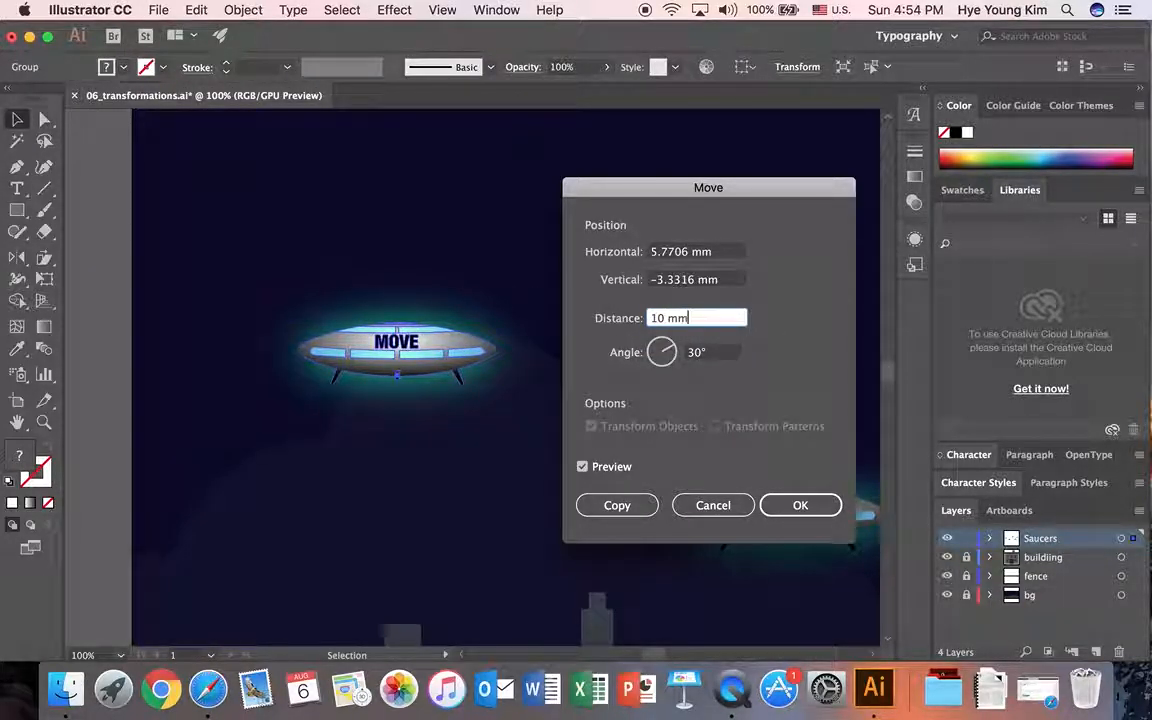
type("0 mm")
key("Tab")
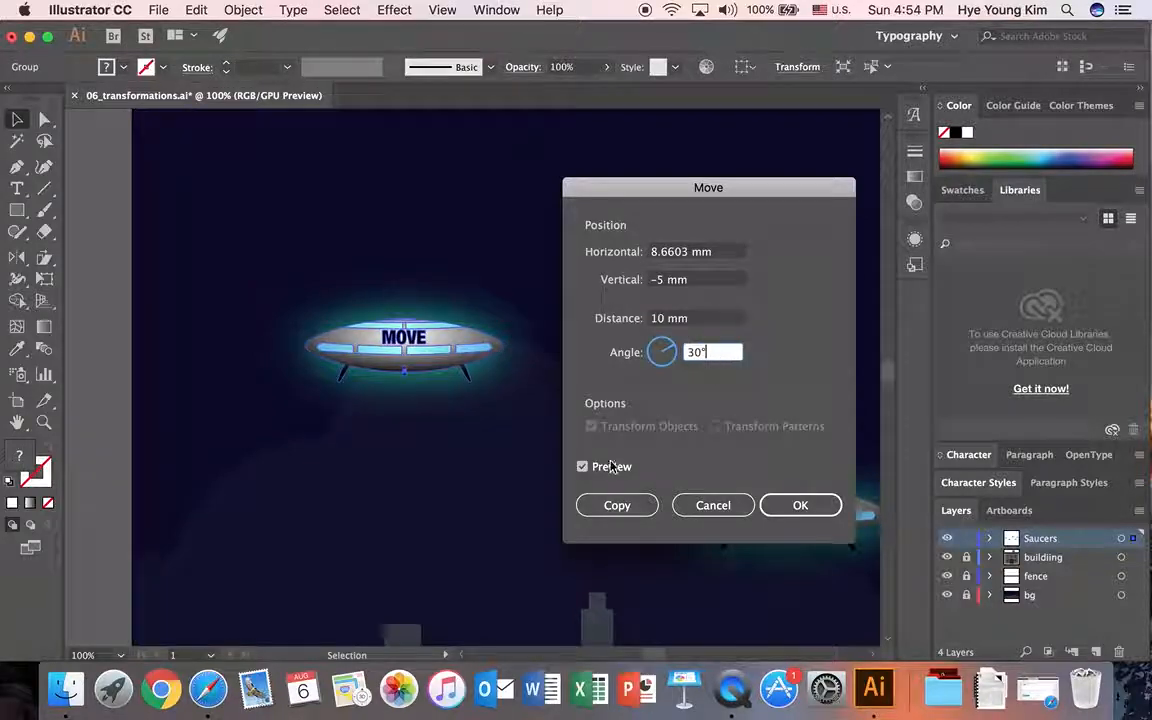
left_click(584, 468)
left_click(584, 468)
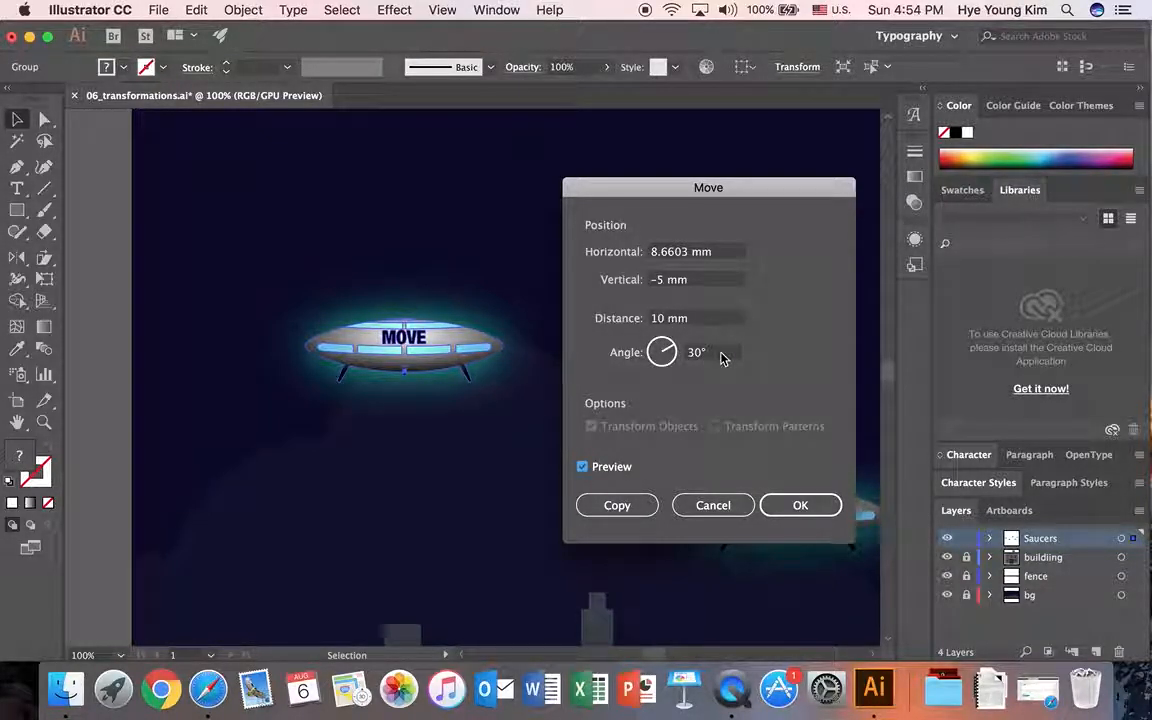
left_click(618, 507)
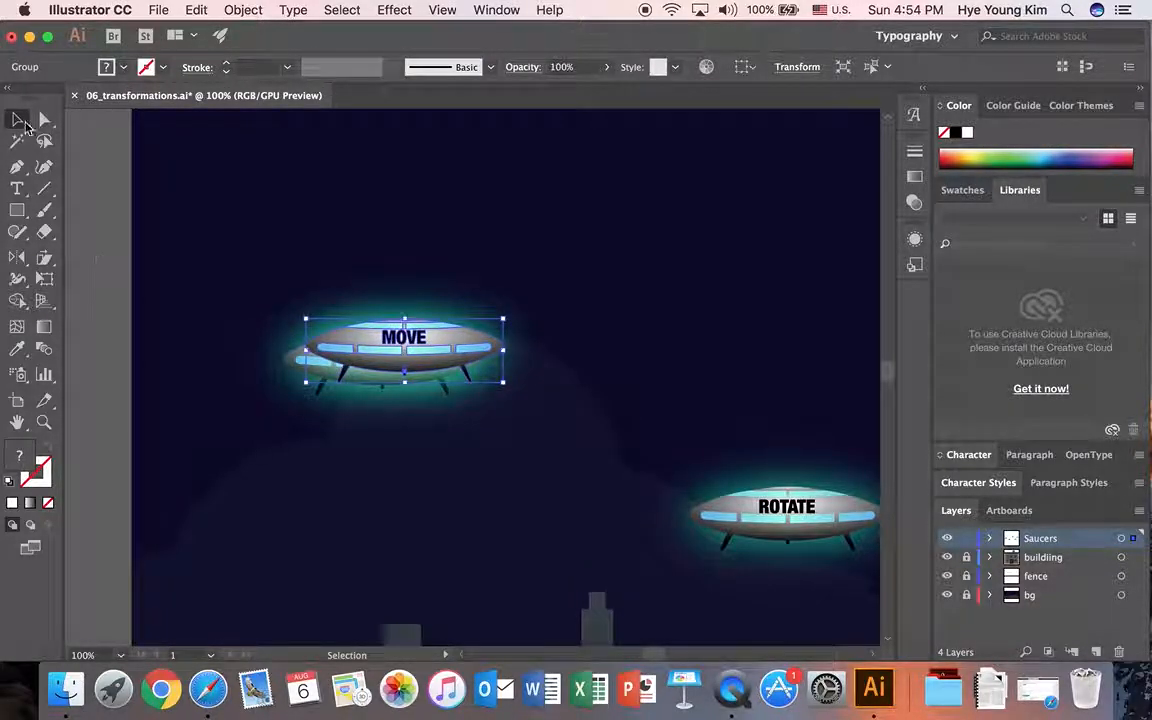
Step: Separate the two MOVE saucers, shifting the copy up and right and the original slightly down and left, and reselect the copy
left_click_drag(447, 348, 517, 281)
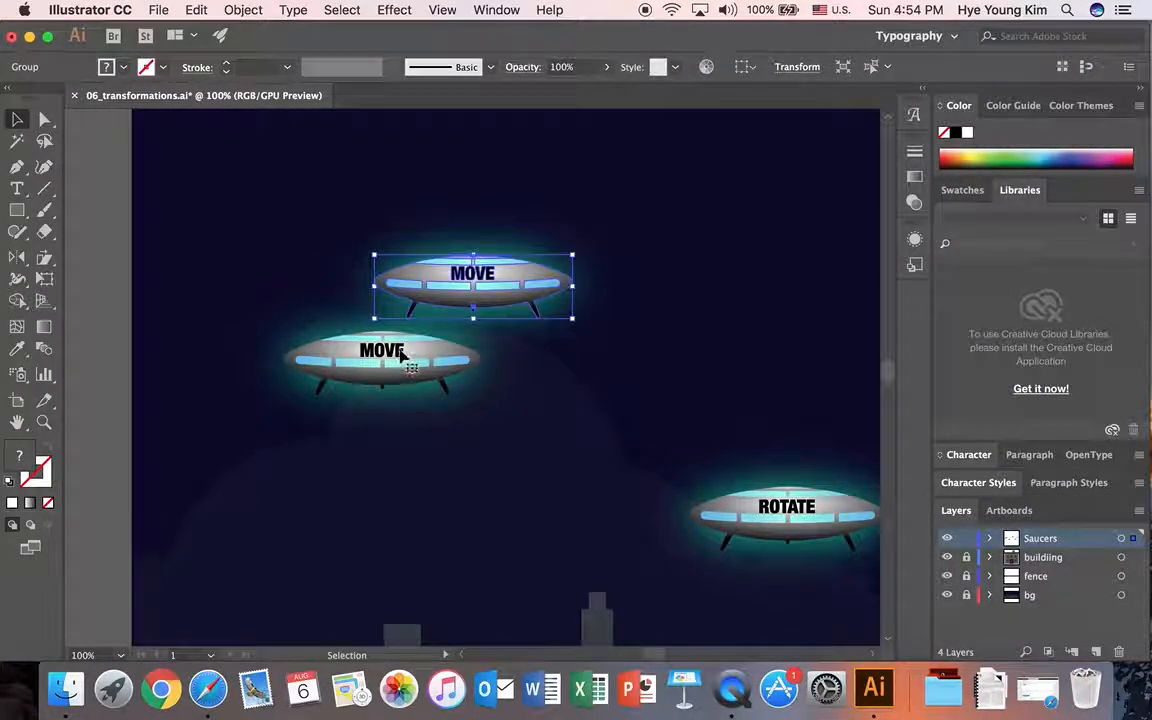
left_click(445, 358)
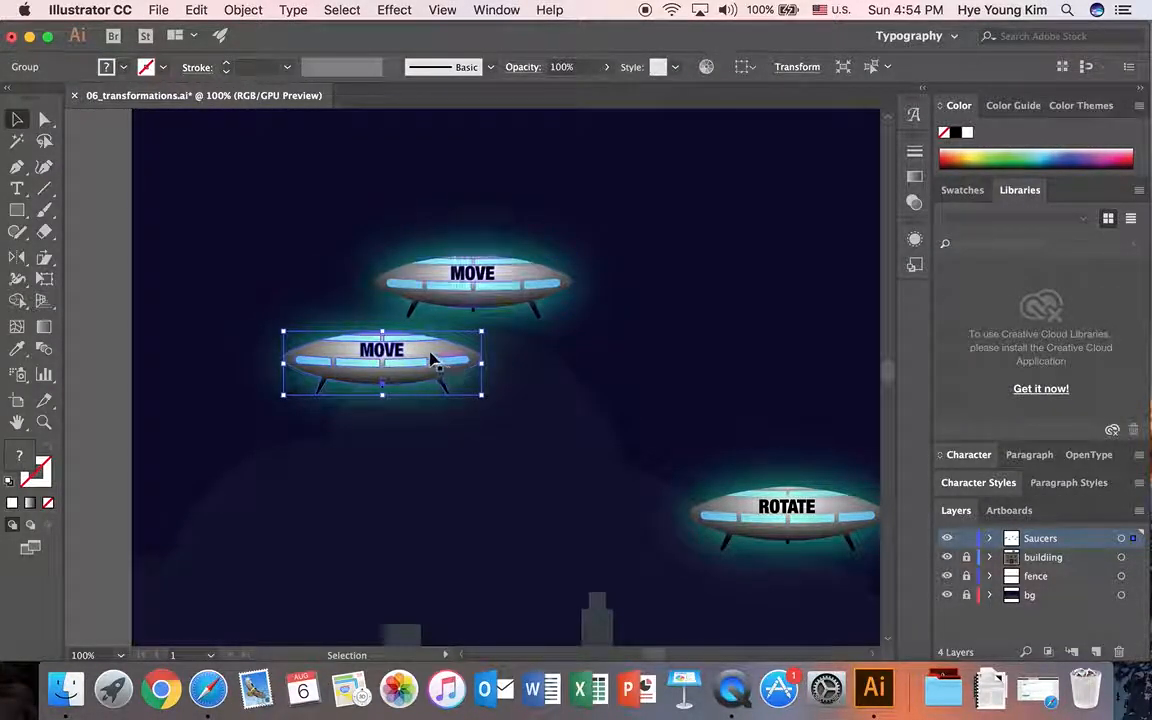
mouse_move(416, 358)
left_mouse_down()
mouse_move(401, 350)
mouse_move(383, 378)
mouse_move(399, 365)
left_mouse_up()
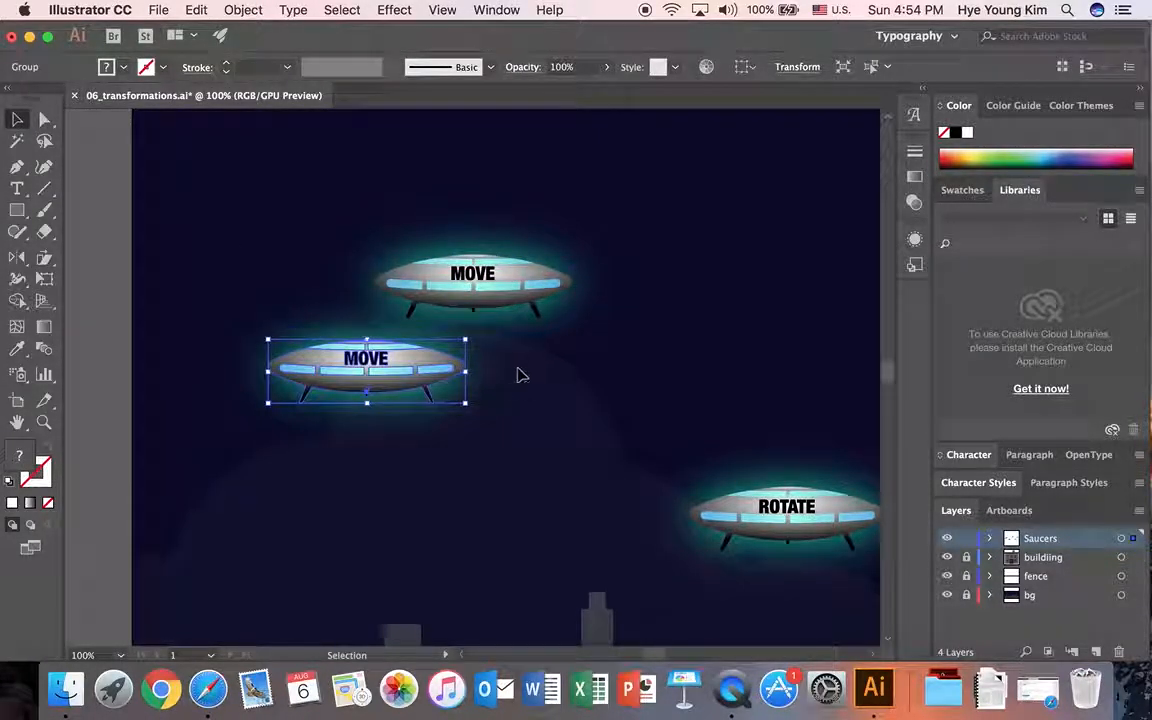
left_click(517, 373)
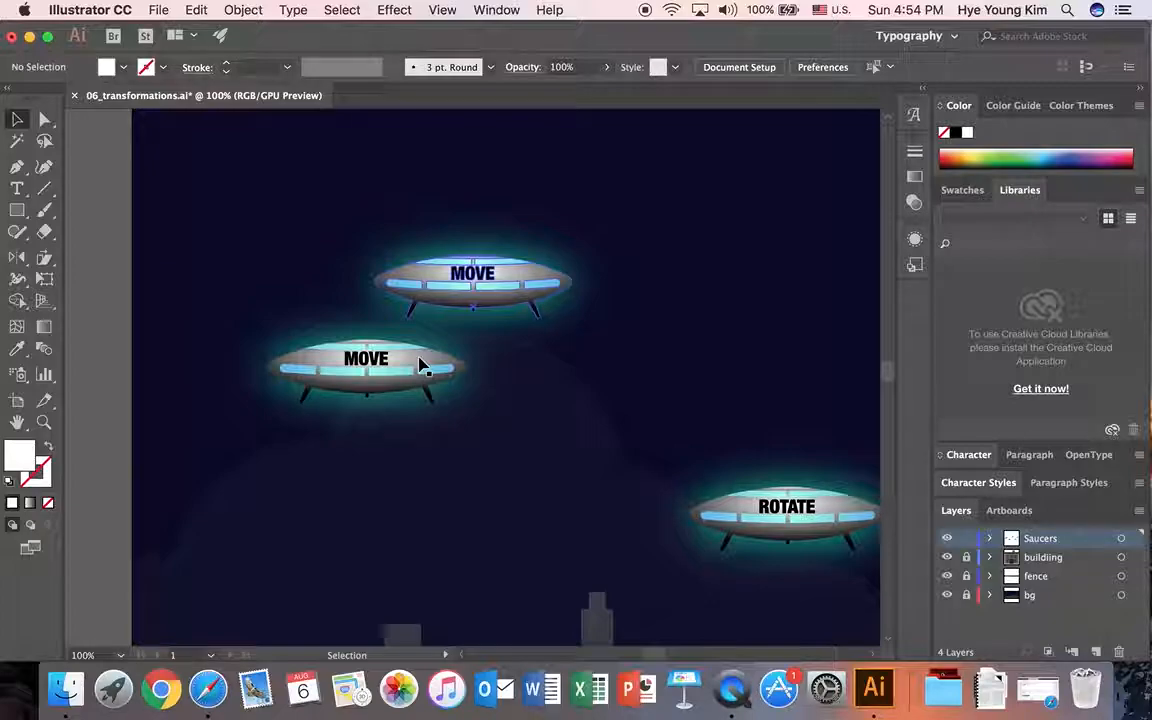
left_click(485, 279)
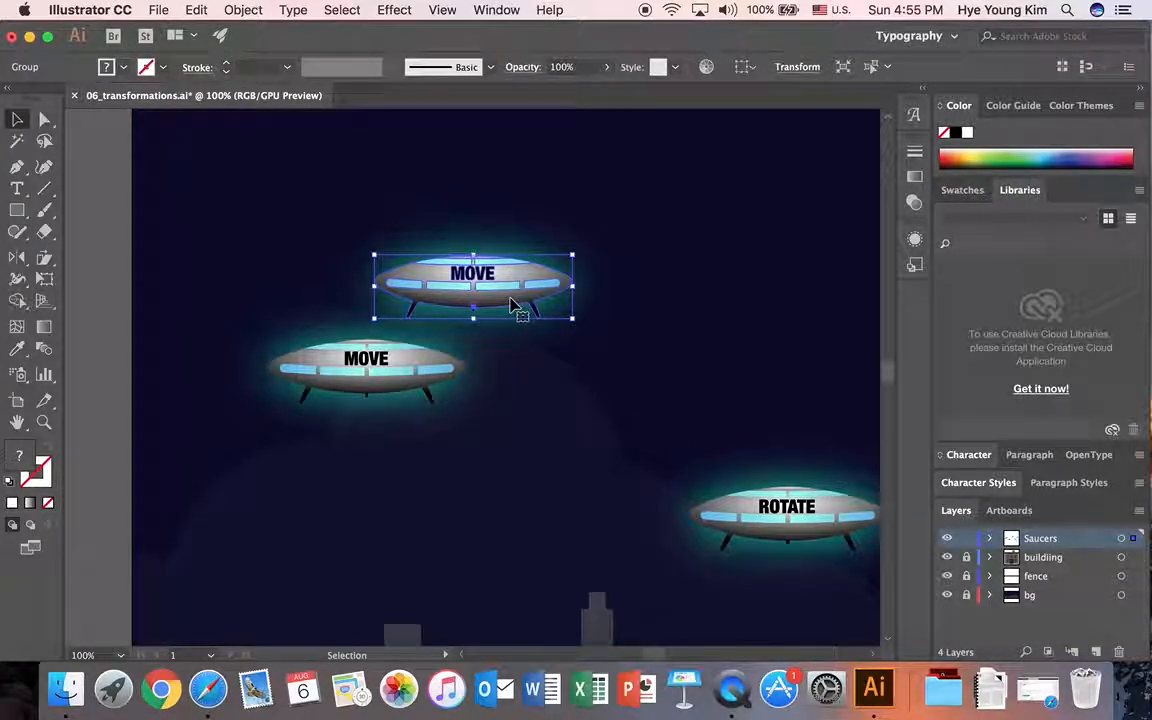
Step: Open the numeric Move settings for the upper MOVE saucer, compare the preview on and off, and close them without applying
key("Return")
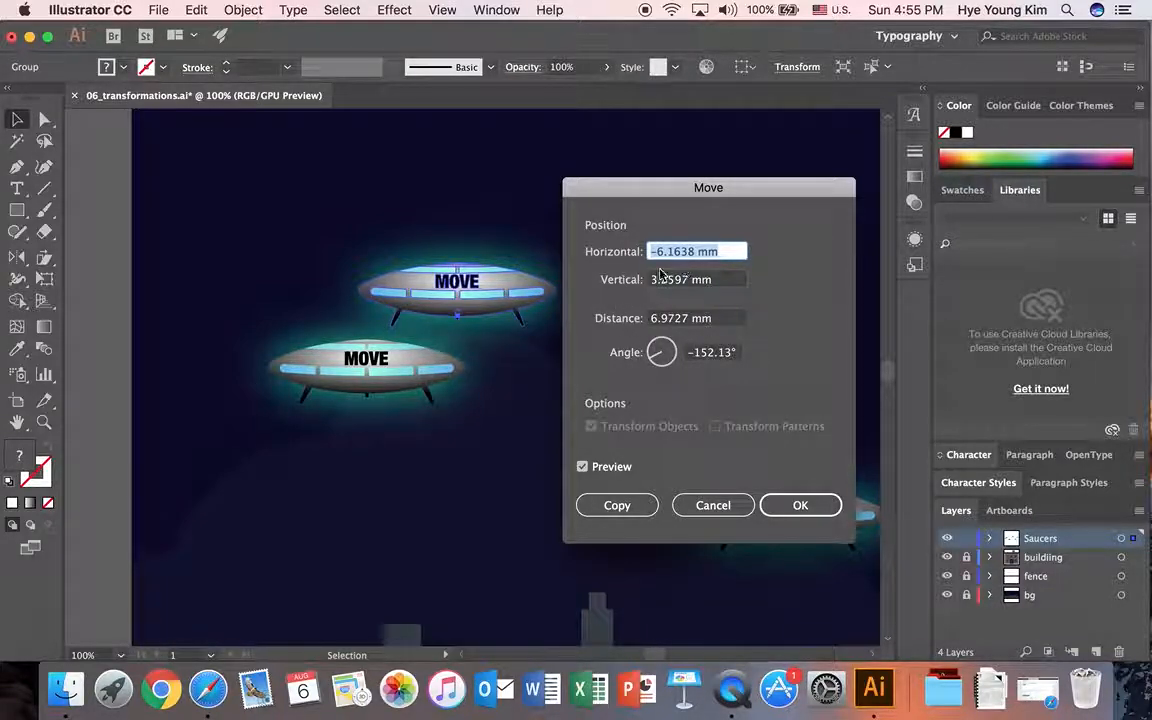
left_click(582, 467)
left_click(582, 467)
left_click(582, 467)
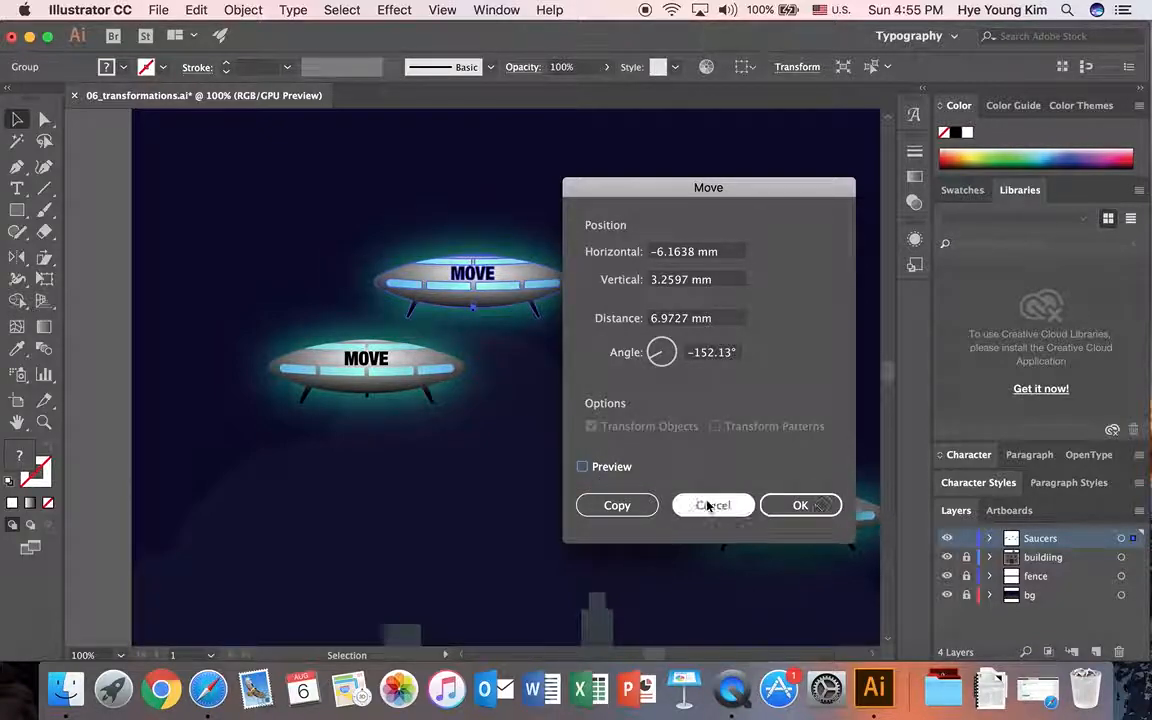
left_click(728, 505)
left_click(645, 632)
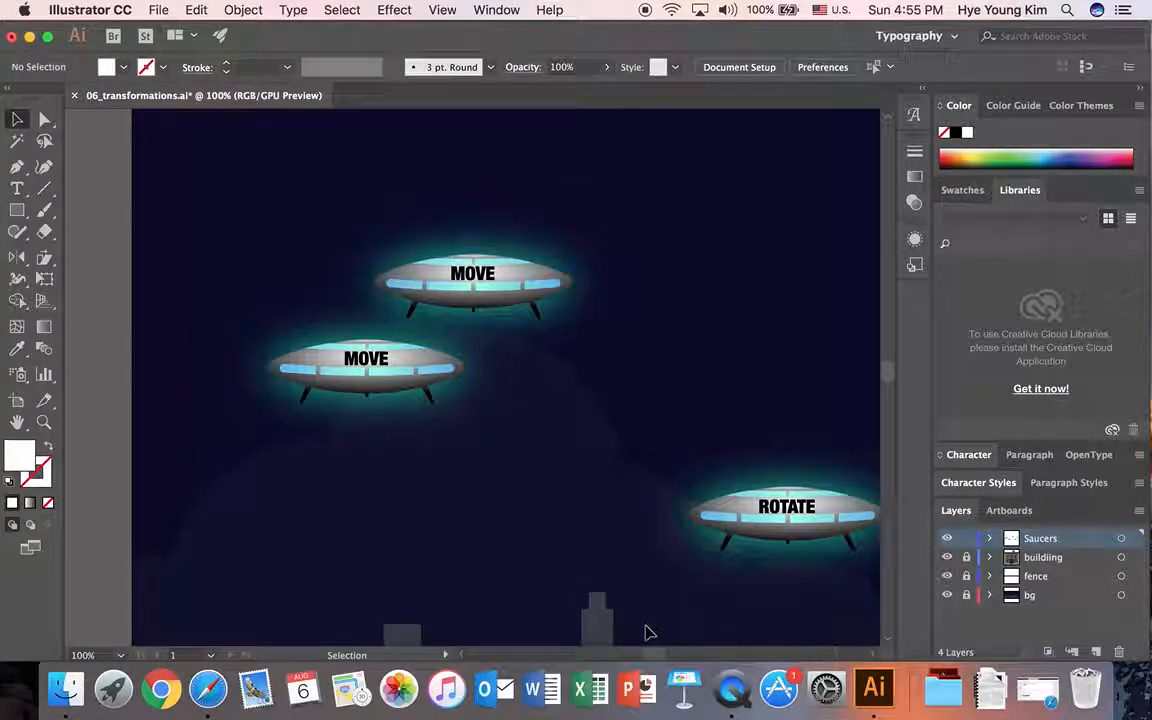
Step: Select the ROTATE saucer and open its numeric Rotate settings with the preview enabled
scroll(660, 652, "right", 10)
scroll(689, 346, "down", 5)
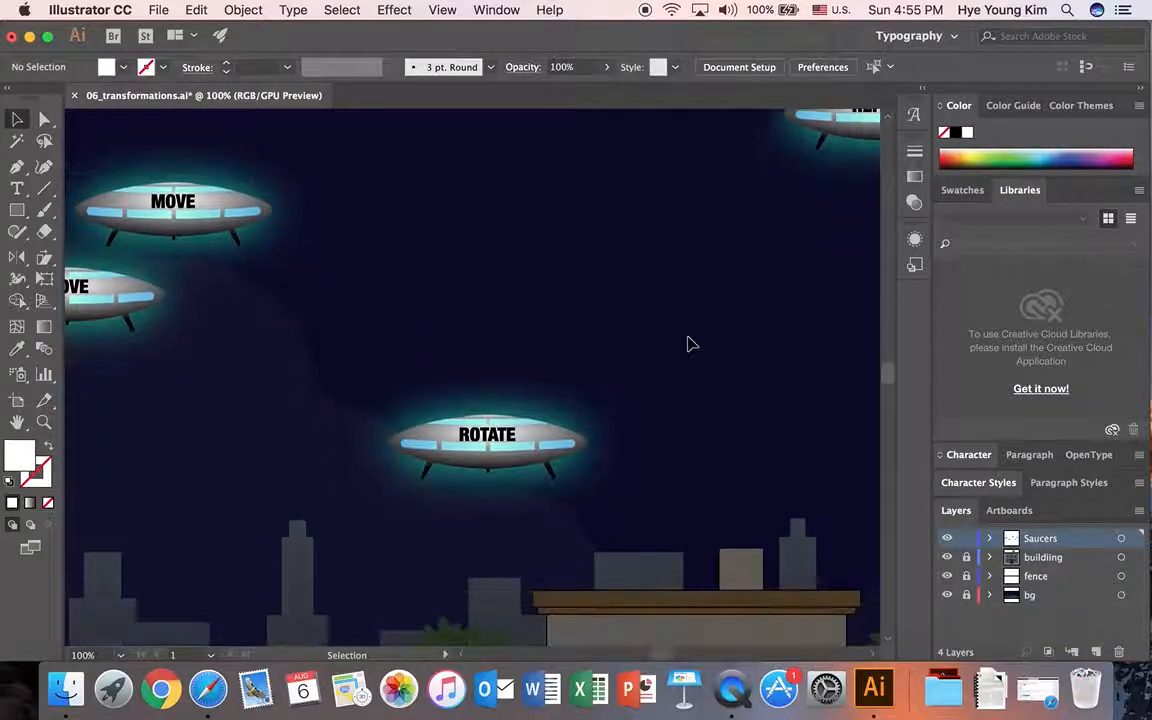
left_click(558, 370)
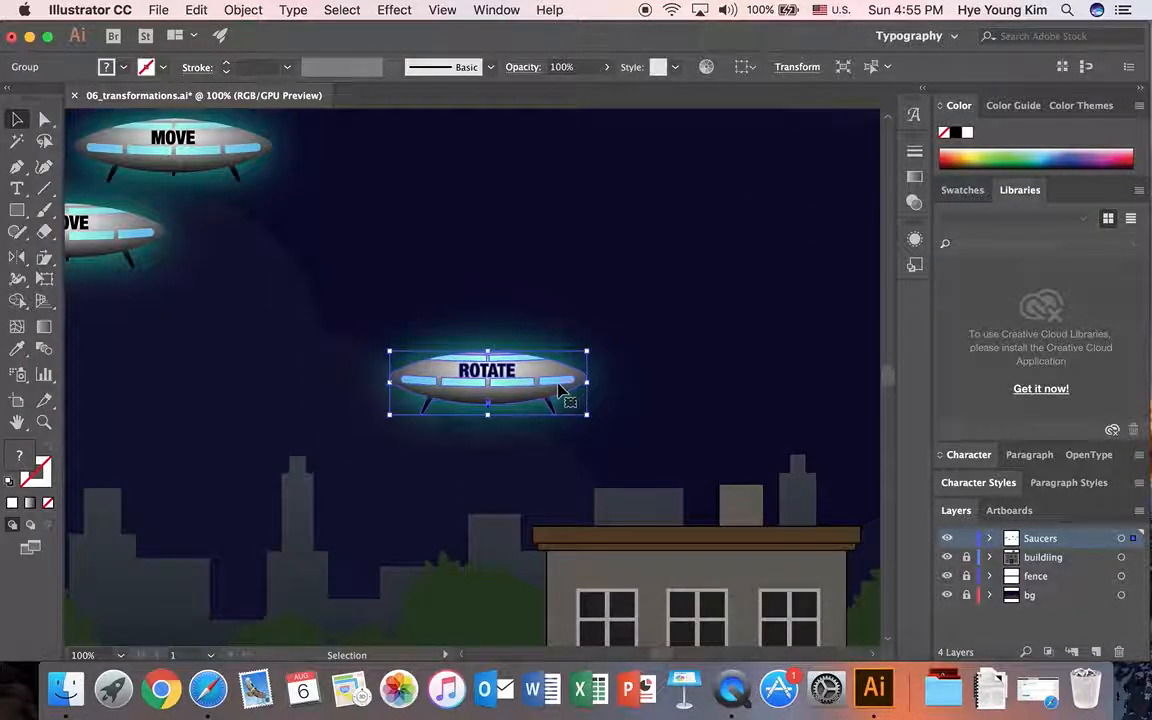
left_click_drag(17, 257, 66, 260)
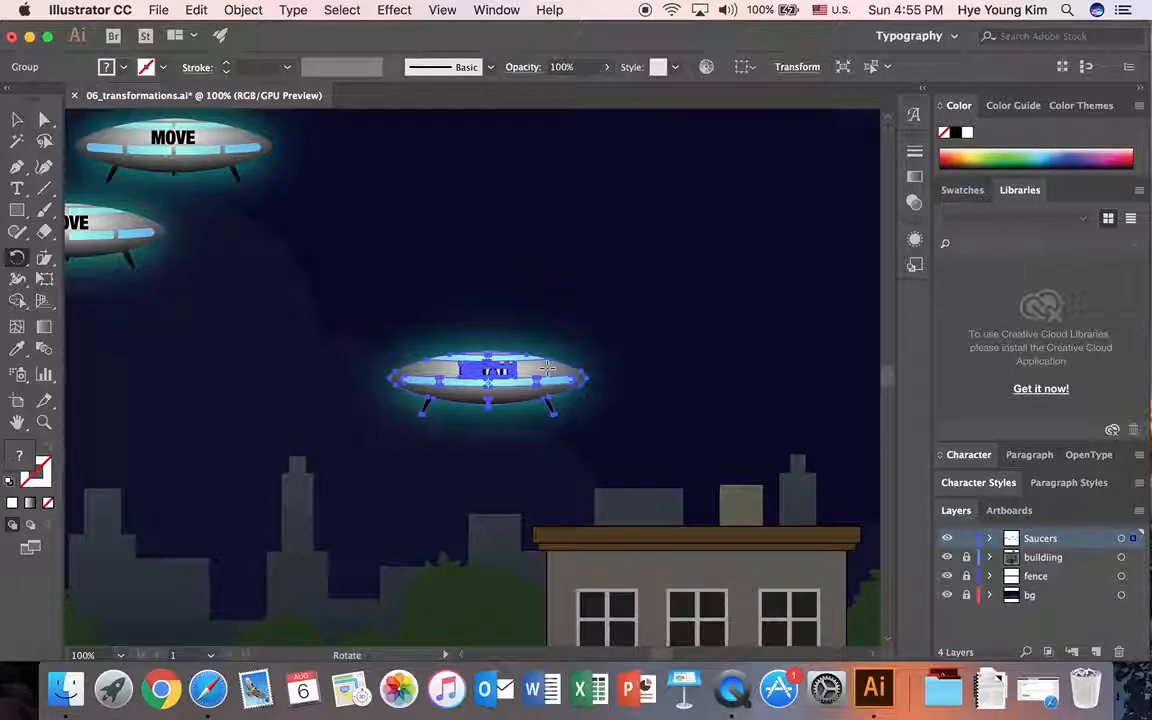
key("Return")
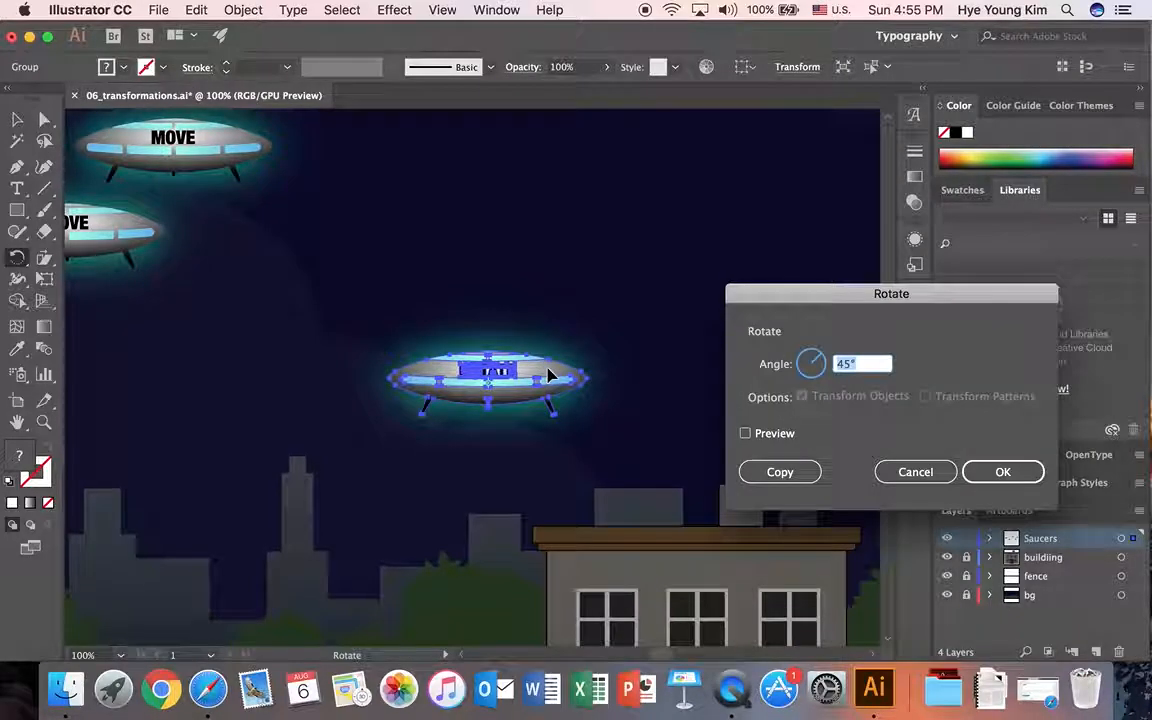
left_click_drag(799, 297, 765, 284)
left_click(711, 420)
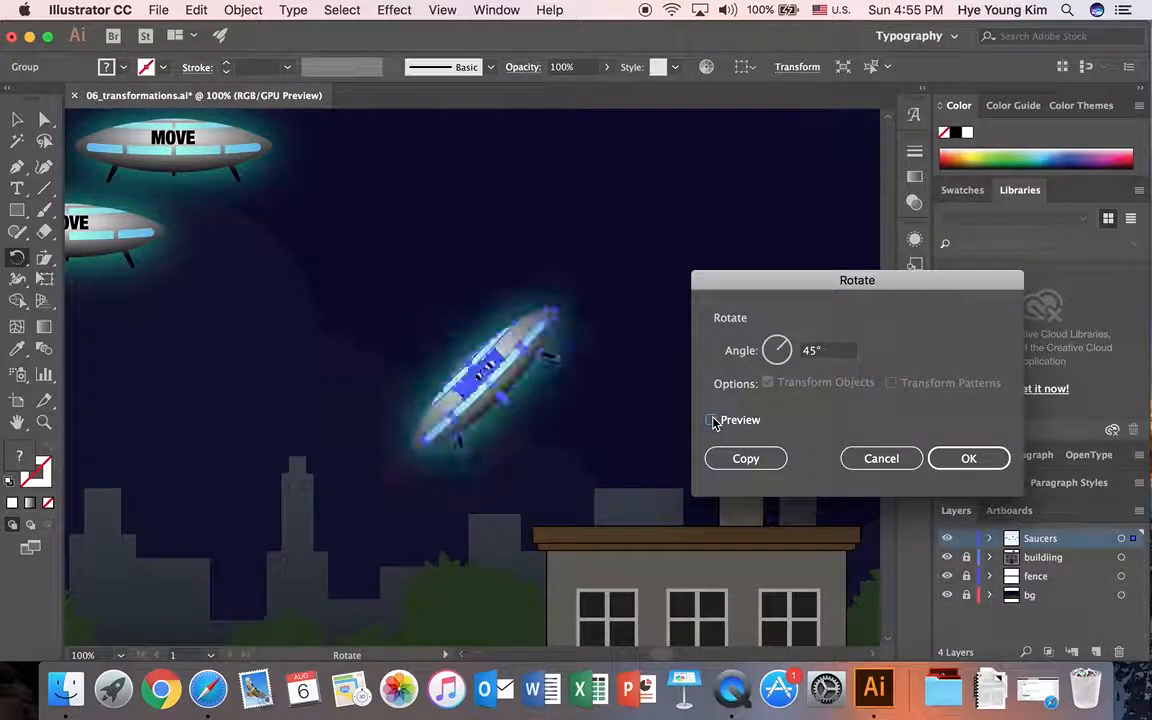
Step: Set the rotation angle to 75°, check it in the preview, and create a rotated copy of the ROTATE saucer
left_click(840, 350)
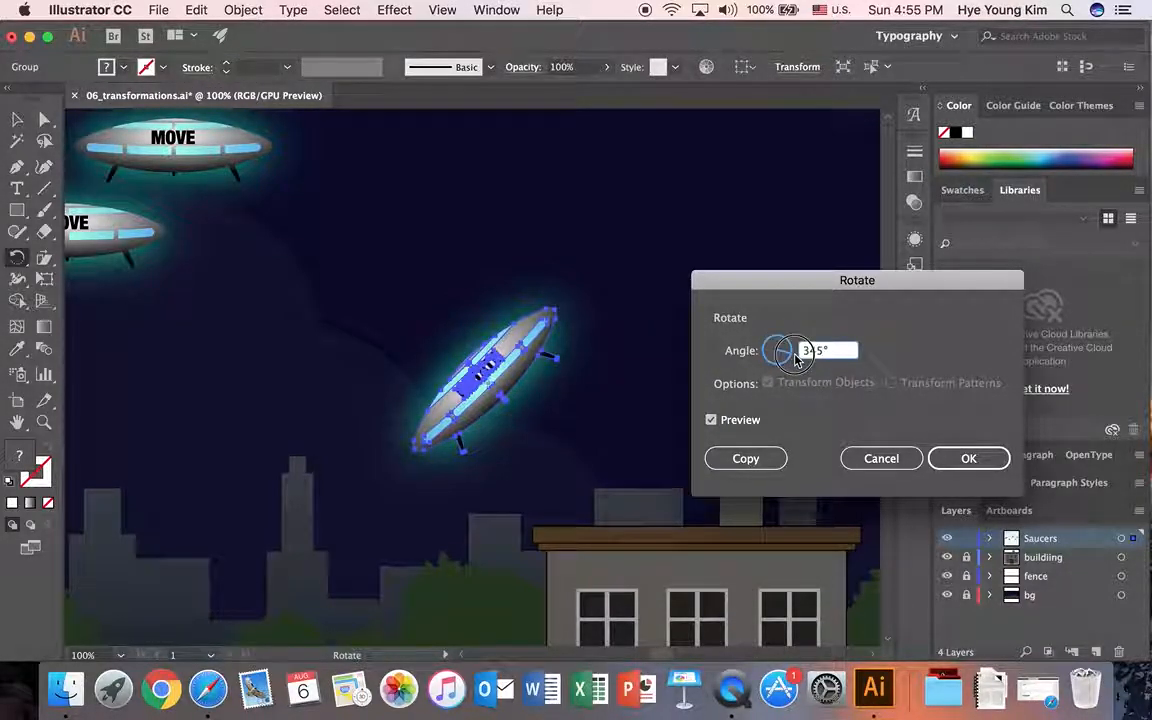
type("345")
mouse_move(785, 364)
left_mouse_down()
mouse_move(763, 352)
mouse_move(790, 344)
left_mouse_up()
key("Tab")
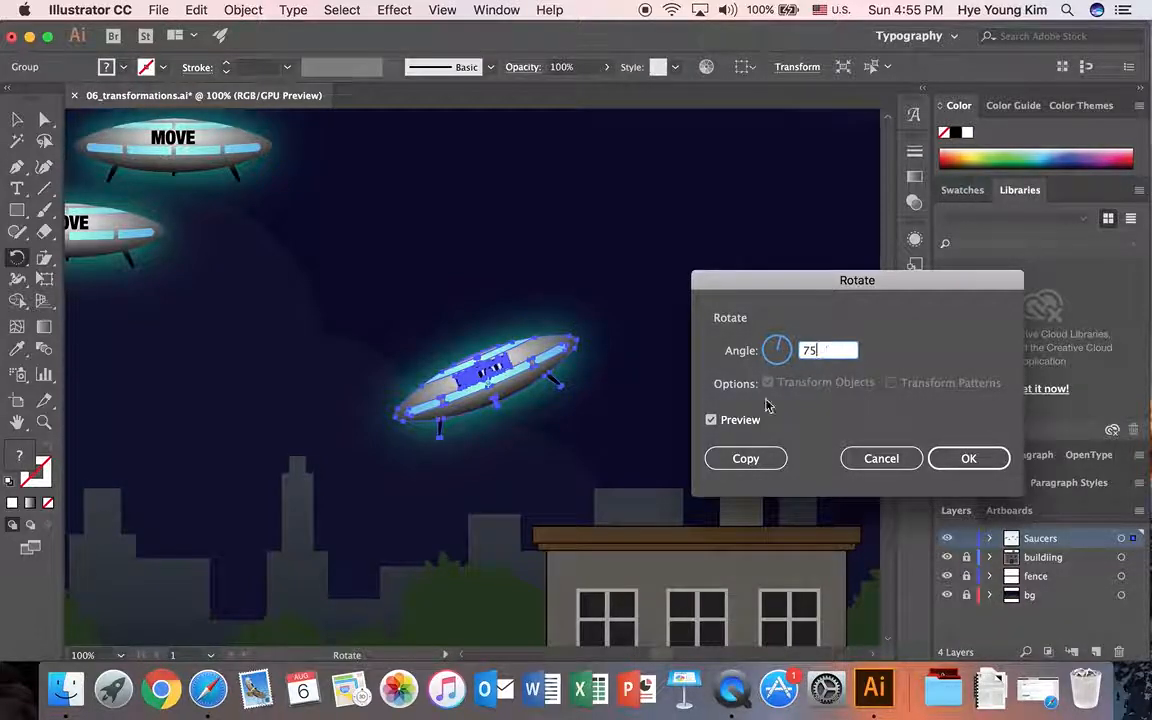
left_click(711, 421)
left_click(711, 421)
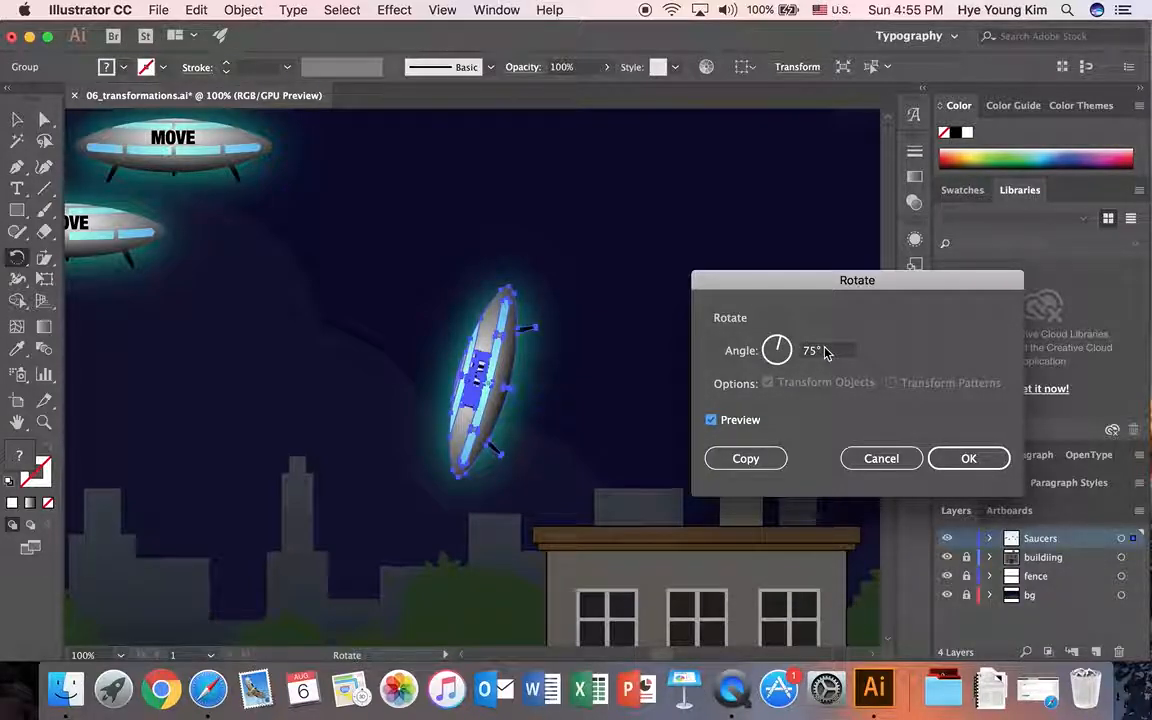
left_click(750, 458)
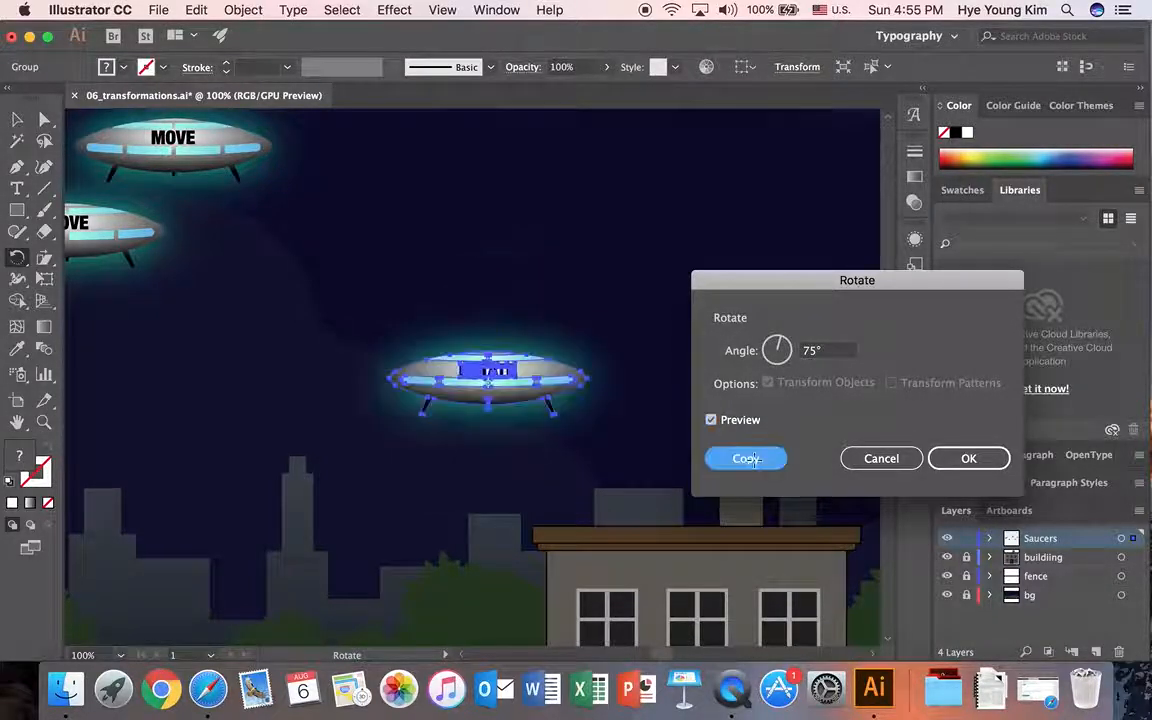
Step: Move the rotated ROTATE copy up and right, clear of the original, and leave the copy selected
left_click(17, 119)
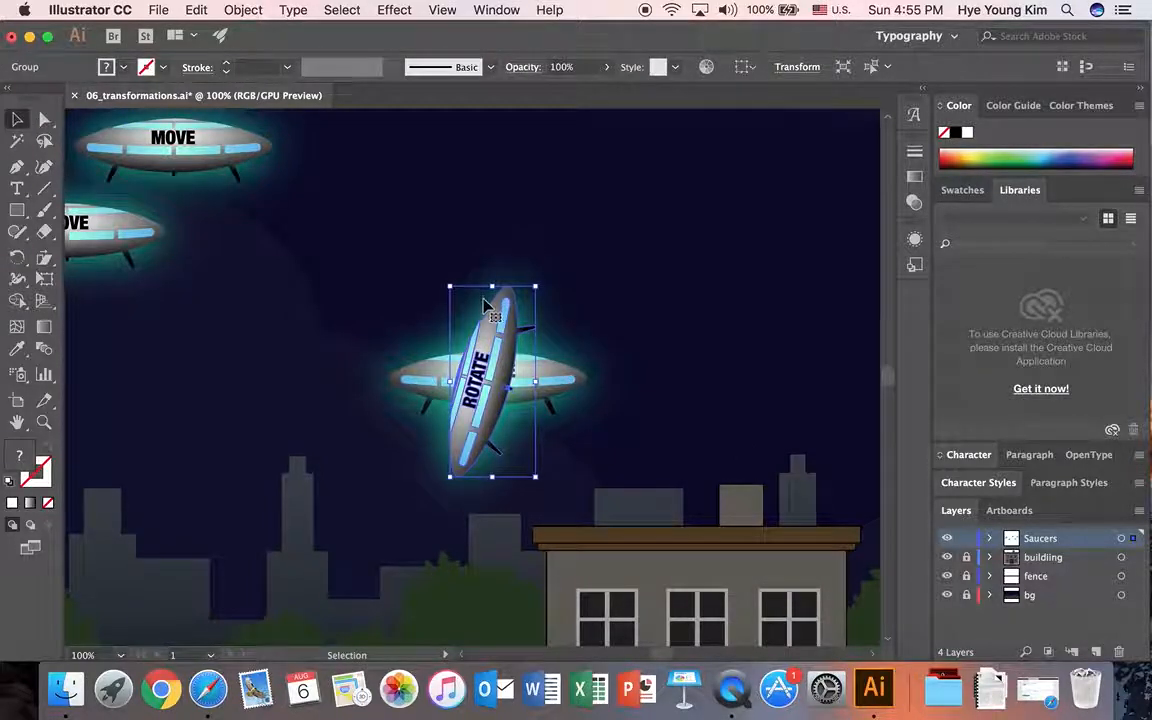
left_click_drag(503, 381, 671, 285)
left_click(700, 320)
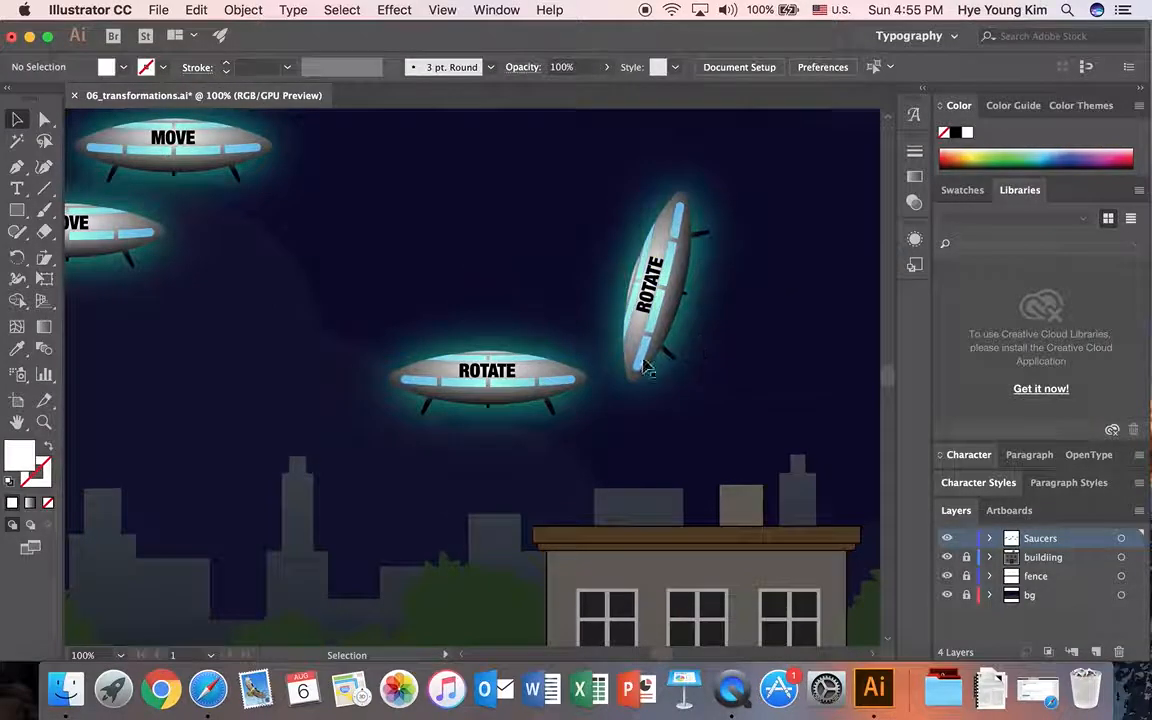
left_click(671, 424)
left_click(545, 372)
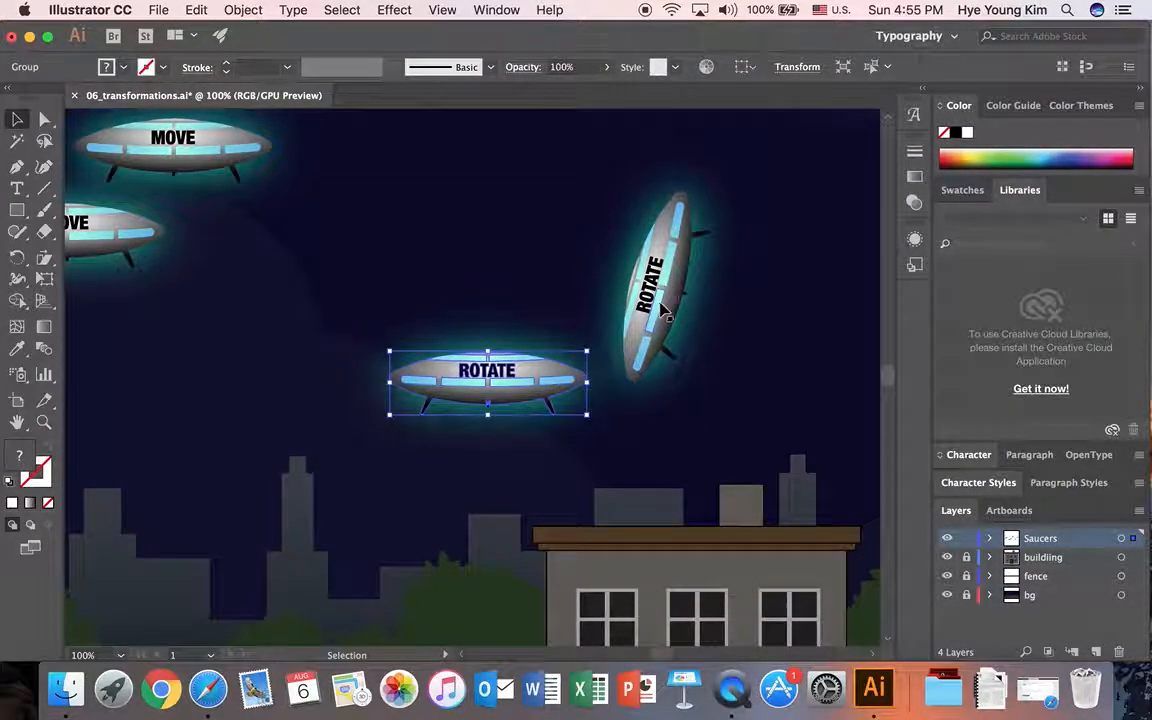
left_click(643, 330)
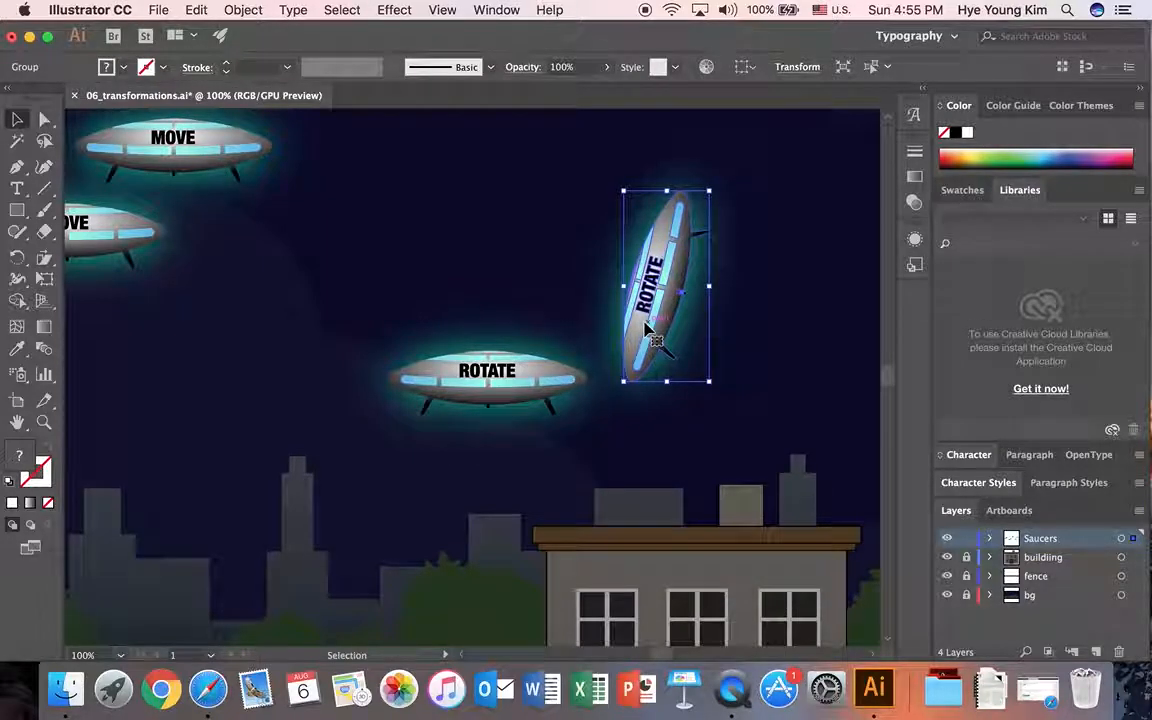
Step: Preview a vertical-axis reflection of the REFLECT saucer, then create a copy of it reflected across the horizontal axis
scroll(660, 655, "right", 10)
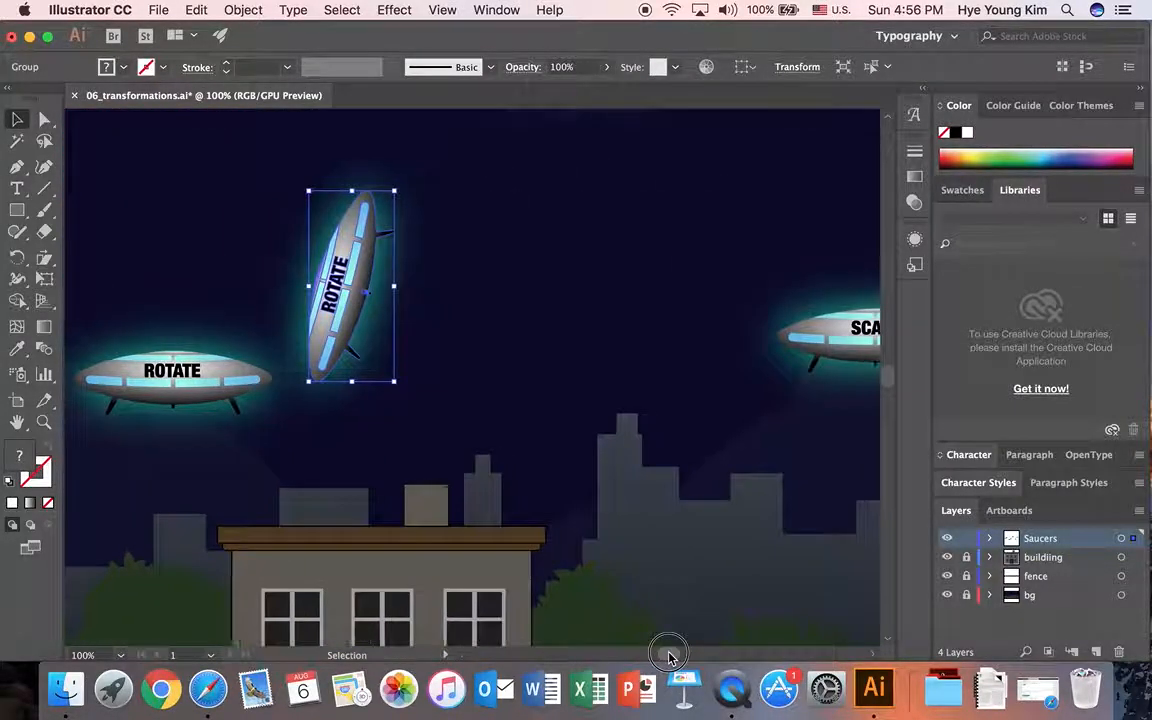
scroll(617, 442, "up", 4)
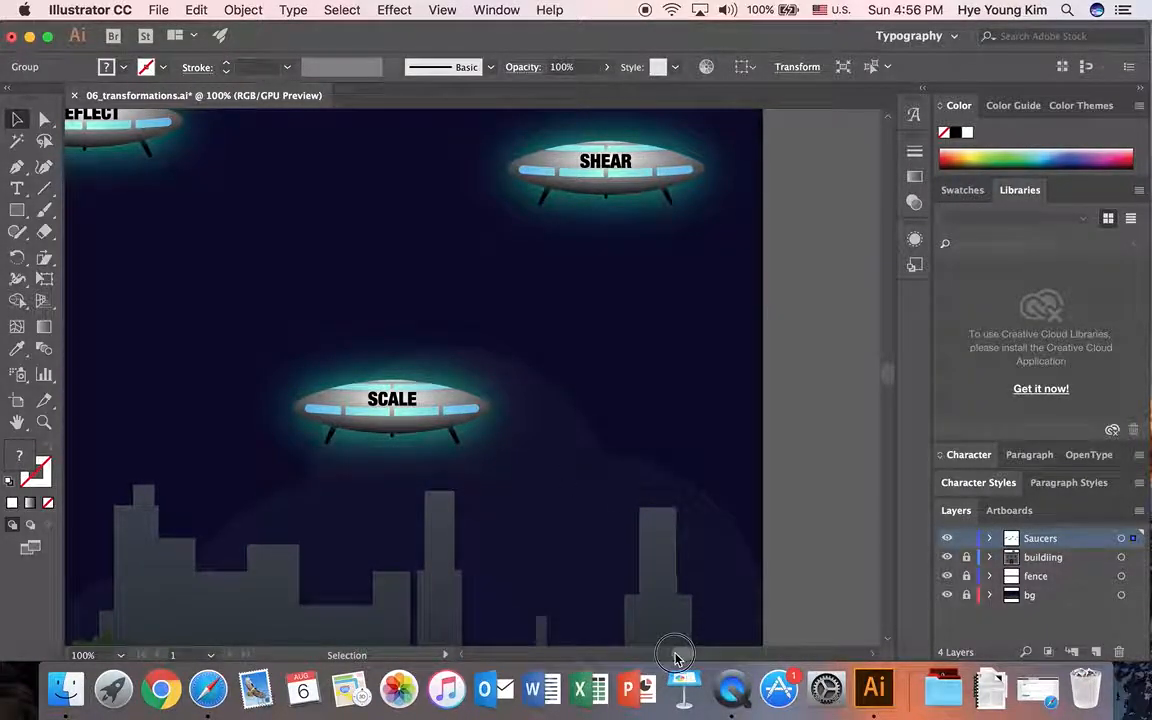
scroll(667, 655, "left", 8)
scroll(577, 430, "up", 3)
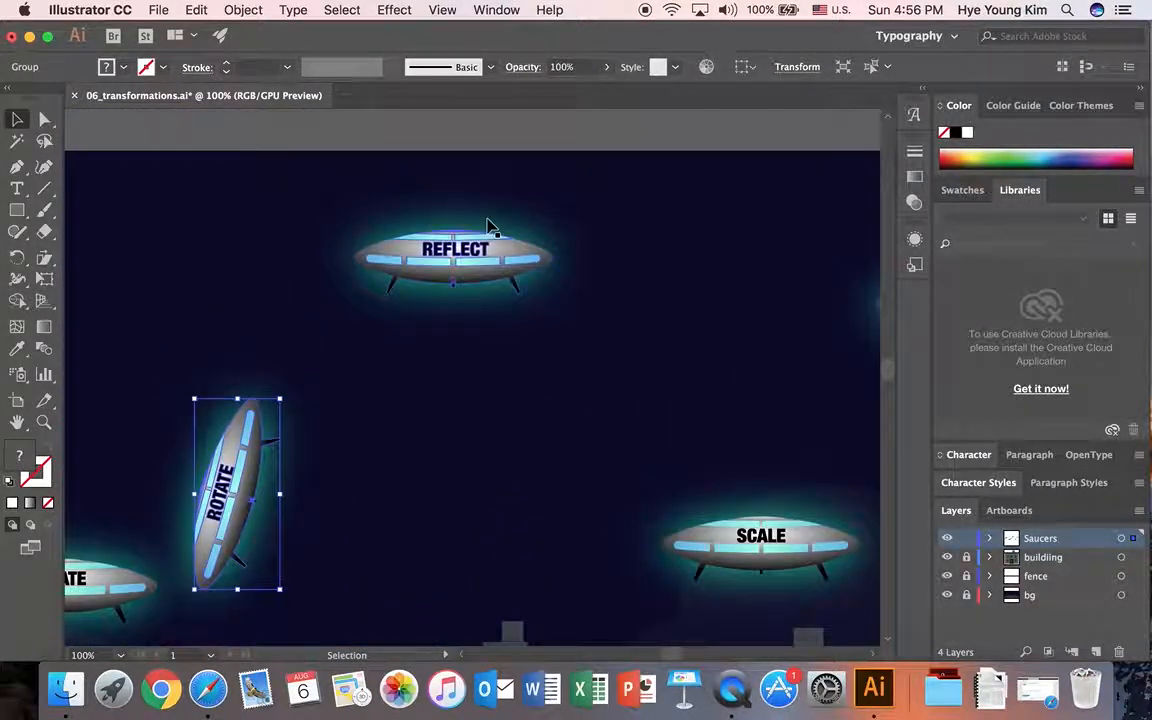
left_click(506, 249)
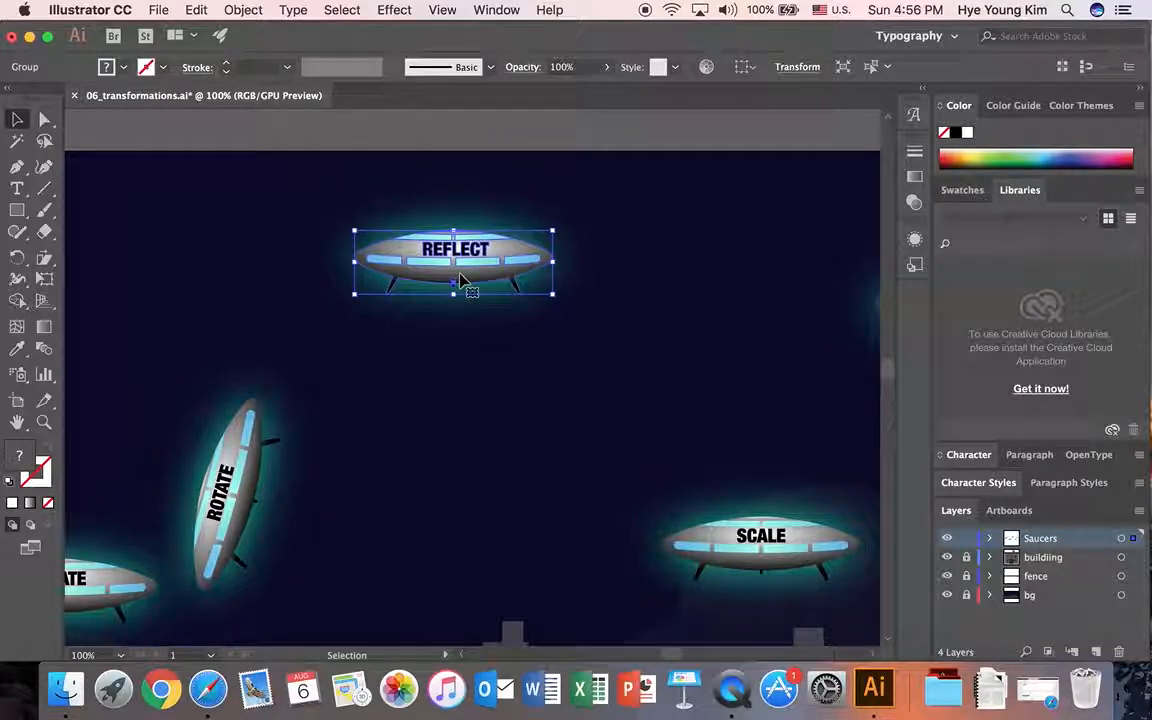
left_click(16, 258)
left_click_drag(15, 265, 68, 283)
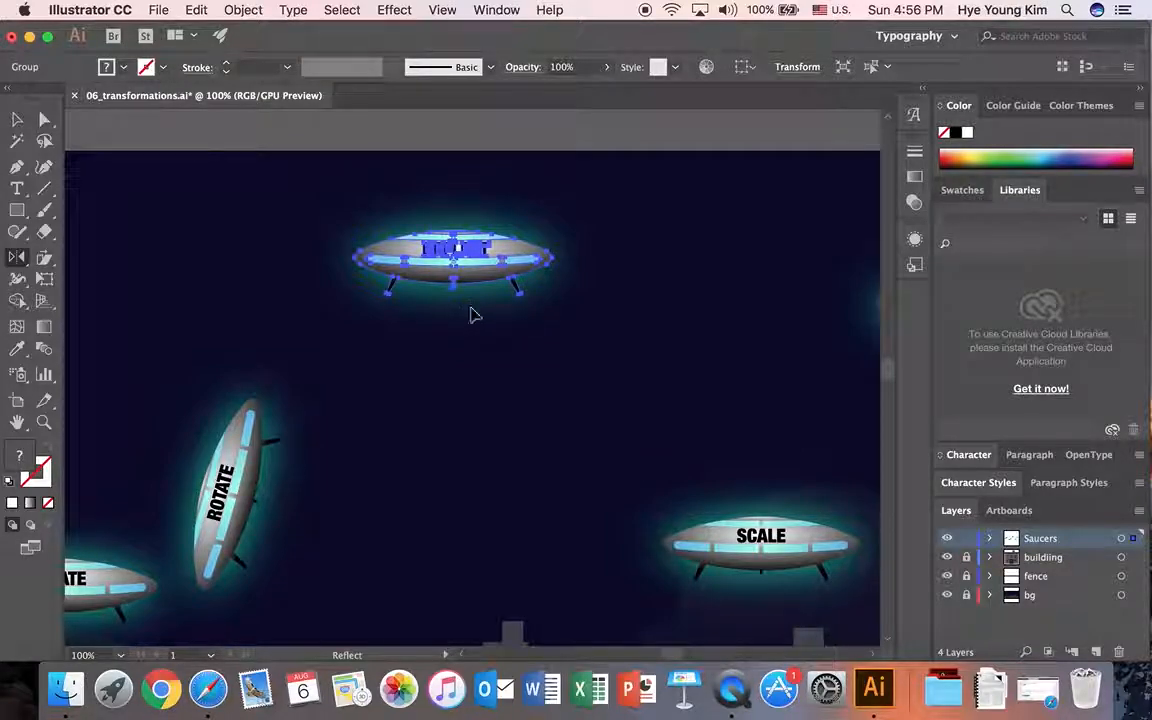
key("Return")
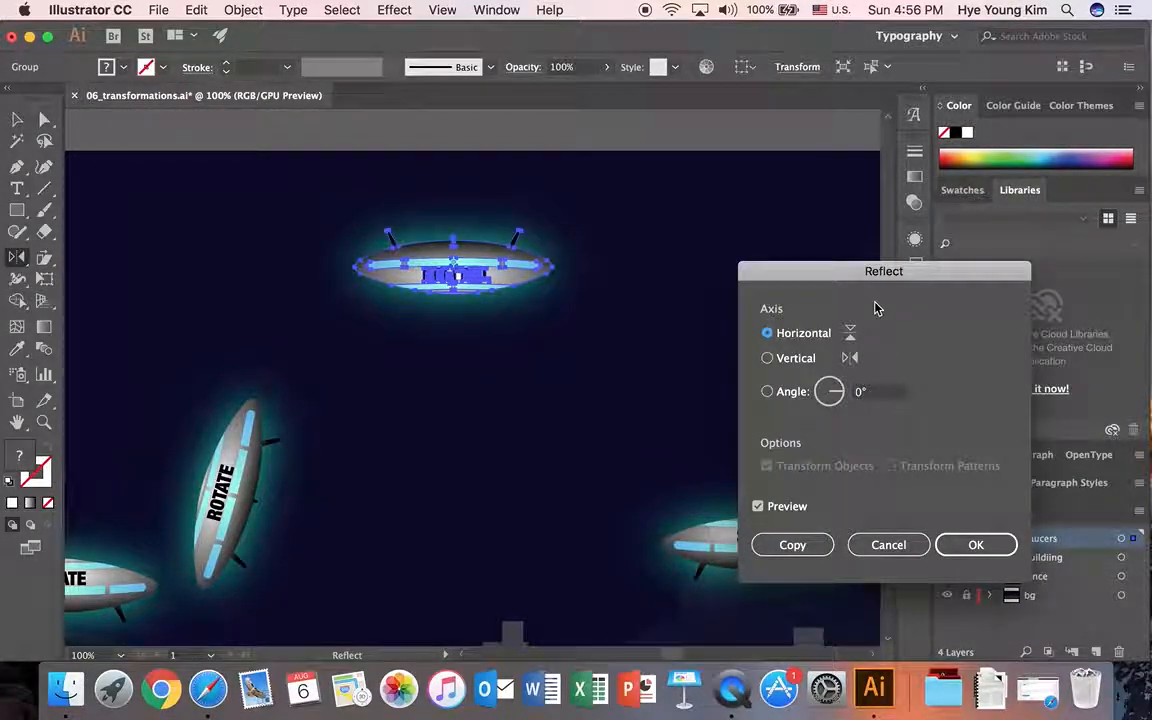
left_click(767, 359)
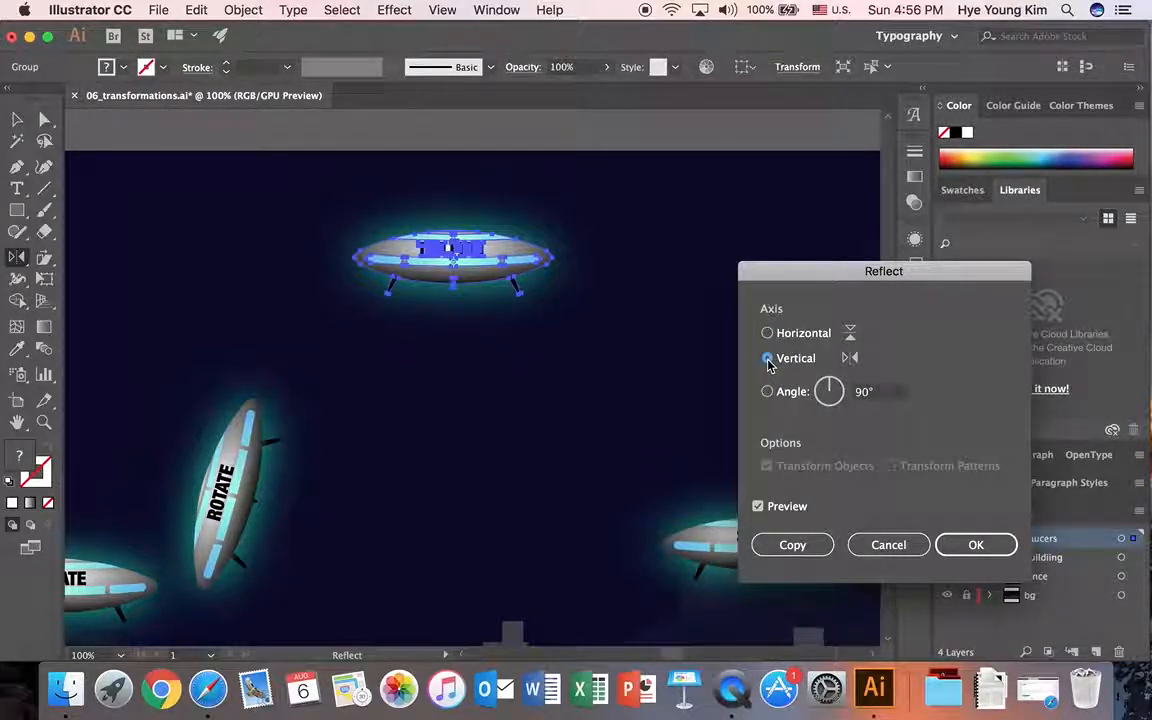
left_click(768, 336)
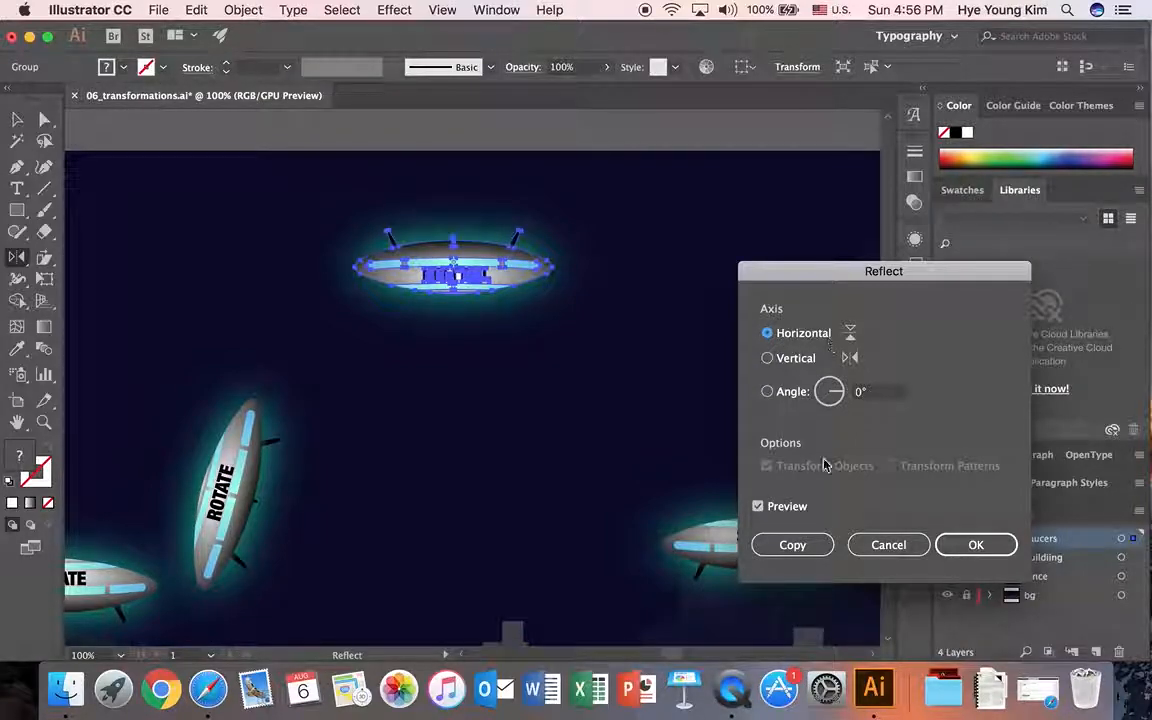
left_click(792, 545)
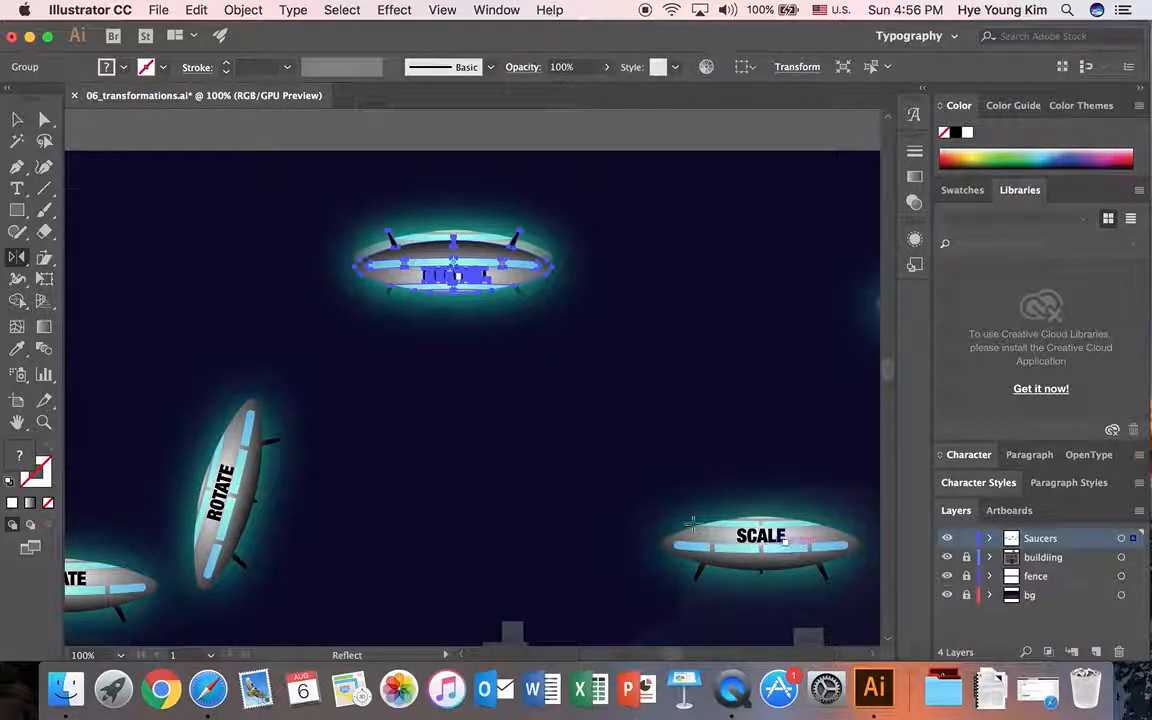
Step: Place the reflected copy directly beneath the original REFLECT saucer so their legs meet, fine-tune its alignment, and deselect it
key("v")
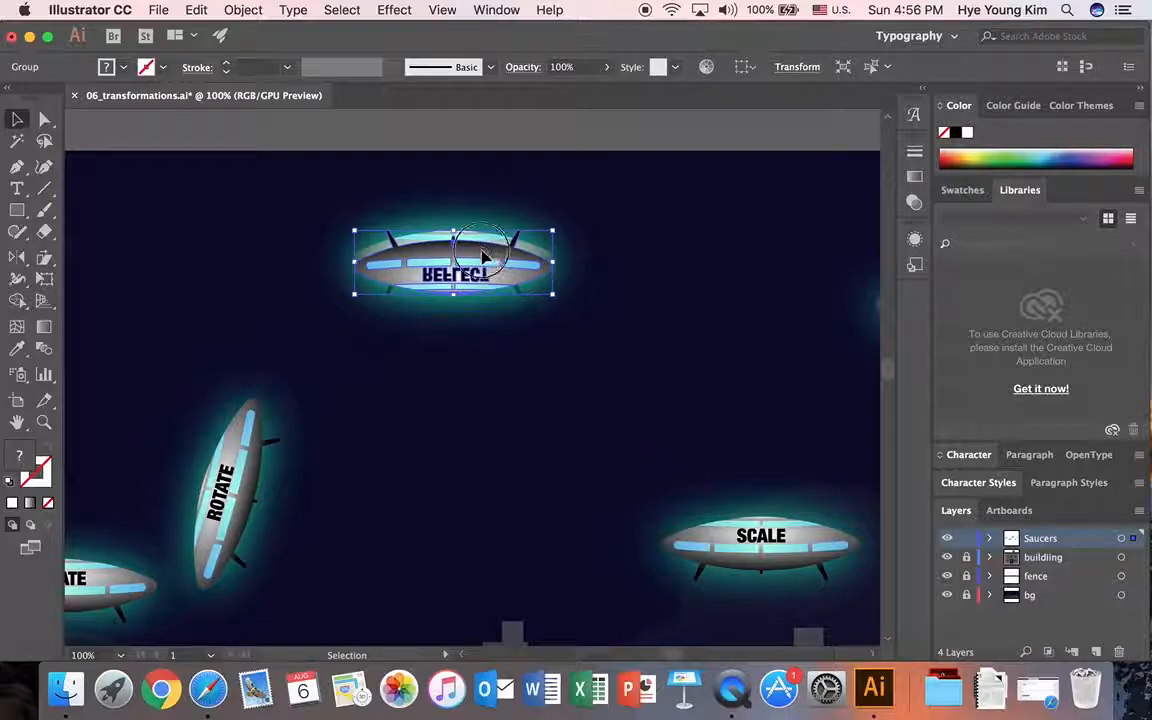
left_click_drag(482, 258, 484, 320)
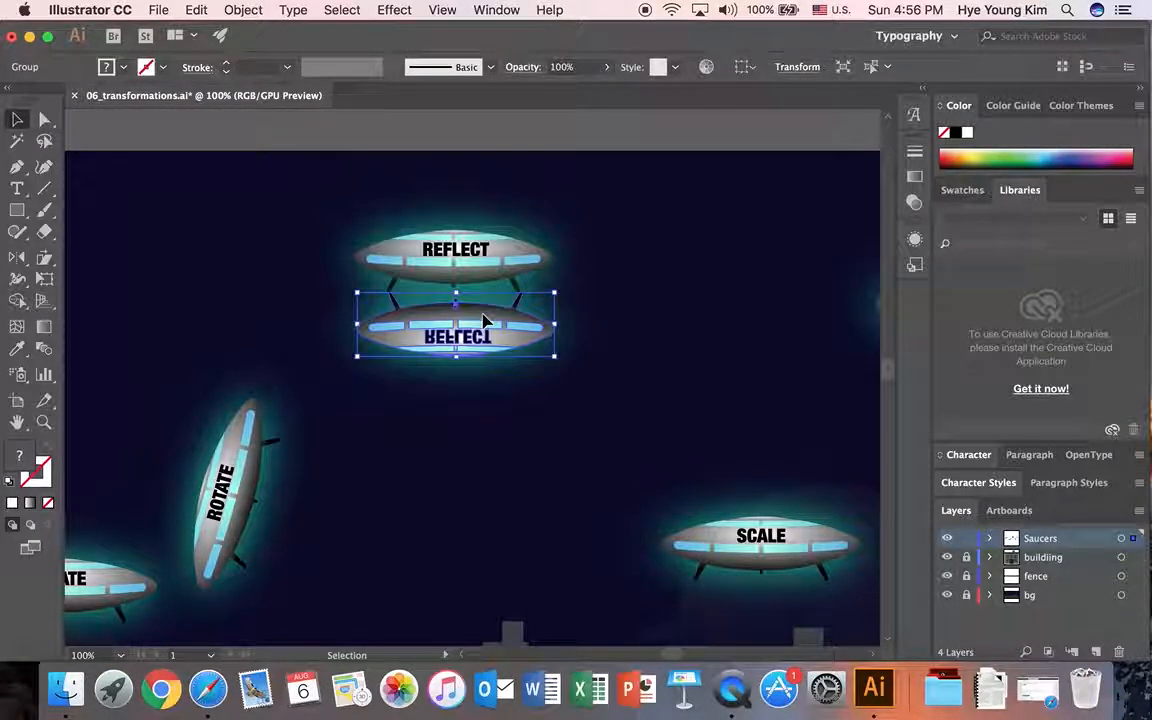
key("Left")
key("Left")
key("Down")
key("Down")
key("Down")
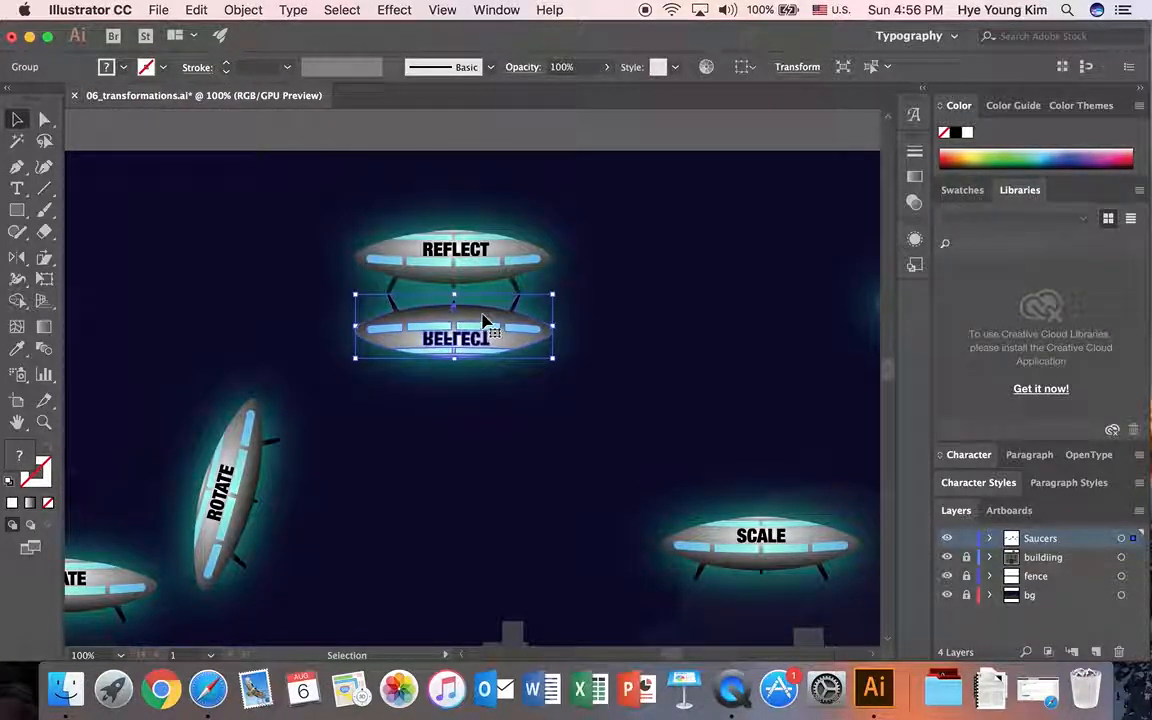
key("Up")
key("Up")
left_click(650, 296)
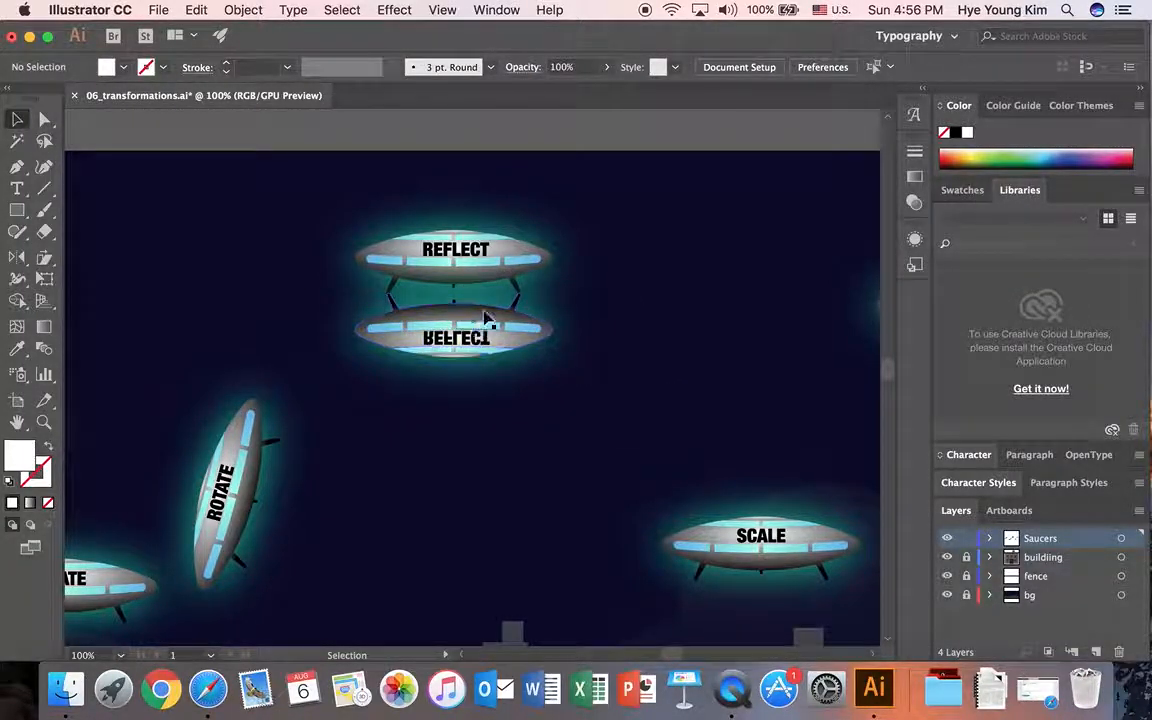
Step: Select the SCALE saucer and open the exact scaling options for it with the Scale tool
left_click_drag(19, 262, 92, 278)
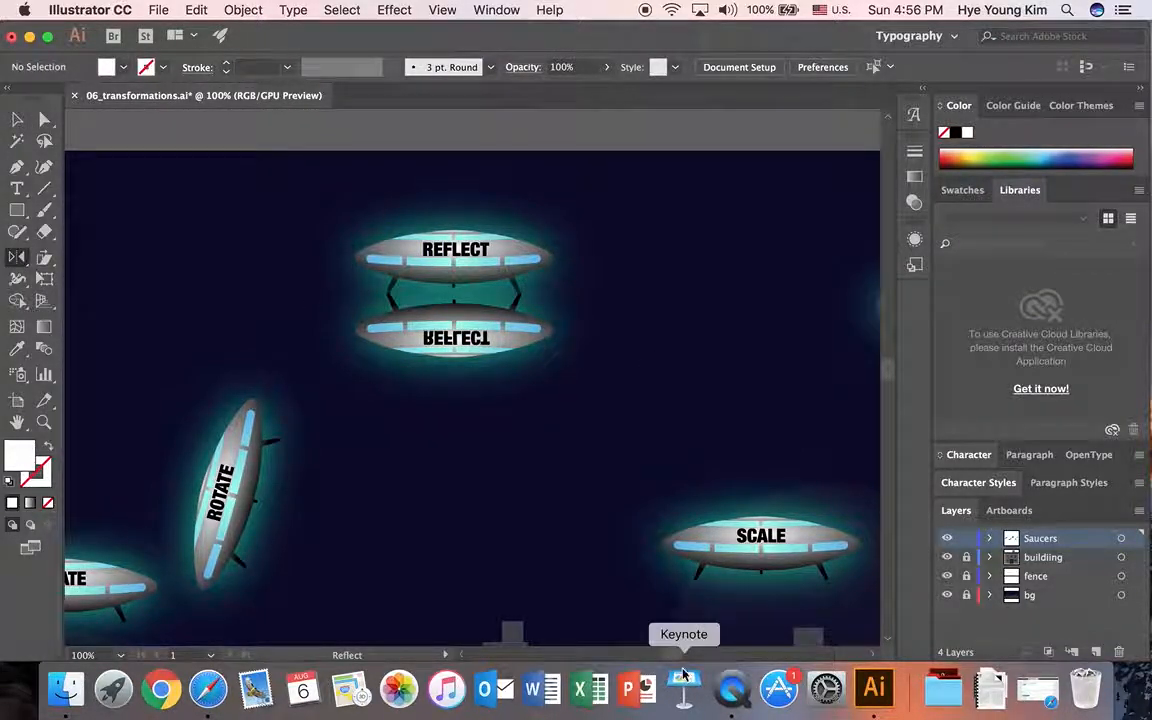
scroll(665, 620, "right", 5)
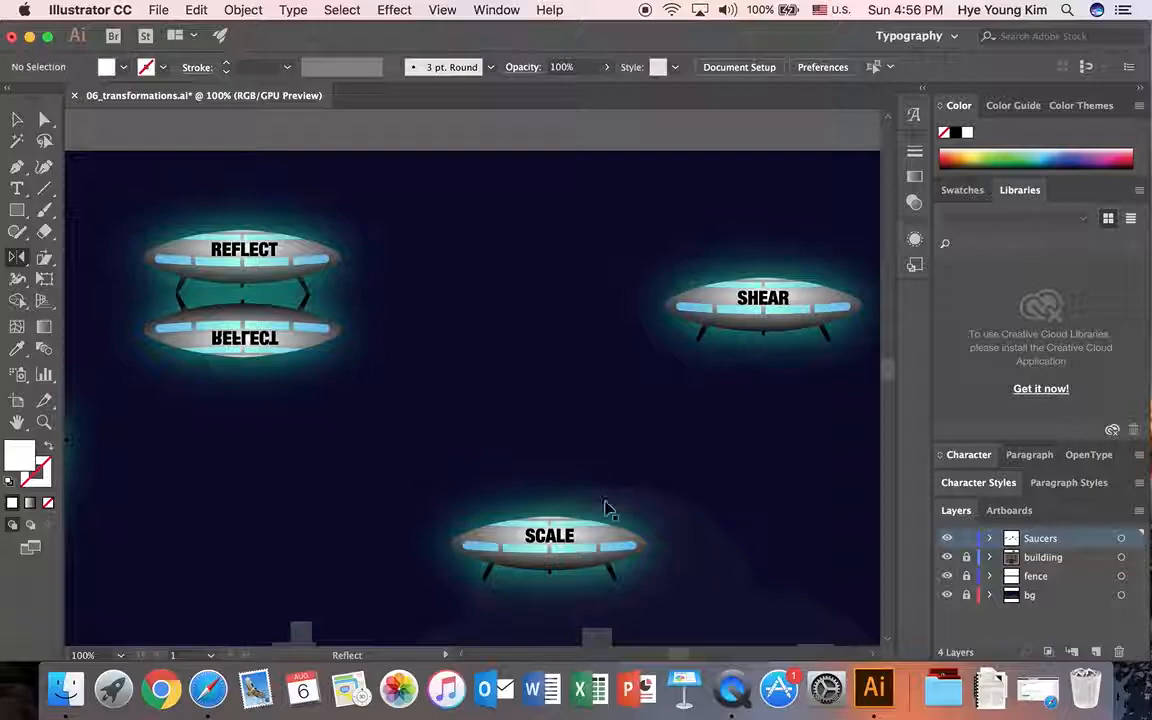
key("v")
scroll(597, 480, "down", 3)
left_click(591, 481)
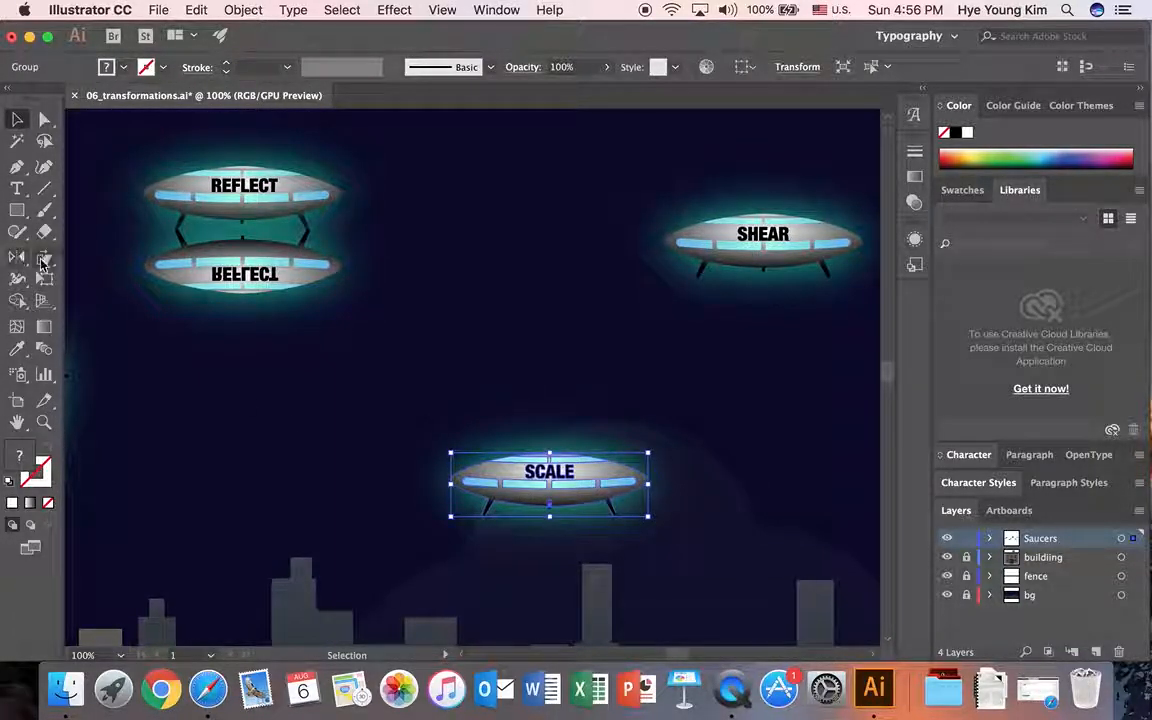
left_click_drag(43, 260, 126, 261)
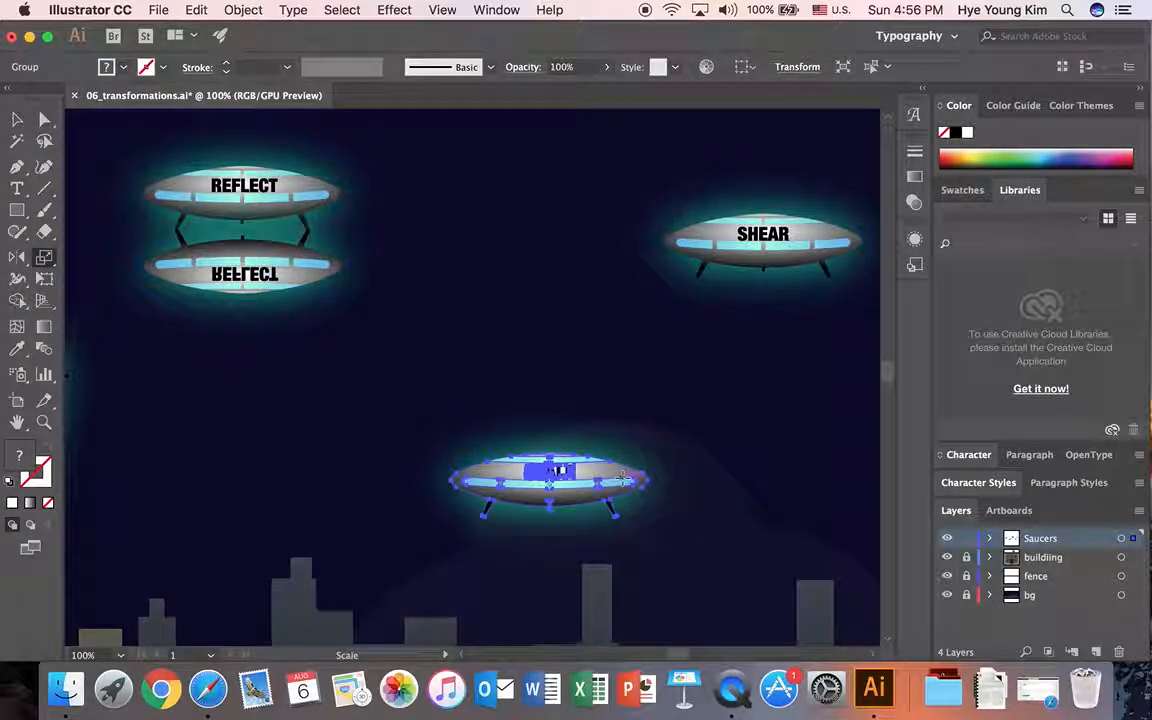
key("Return")
Step: Set a uniform scale of 200%, compare it with the preview off and on, and create a scaled copy of the SCALE saucer
left_click_drag(845, 176, 907, 190)
left_click(866, 257)
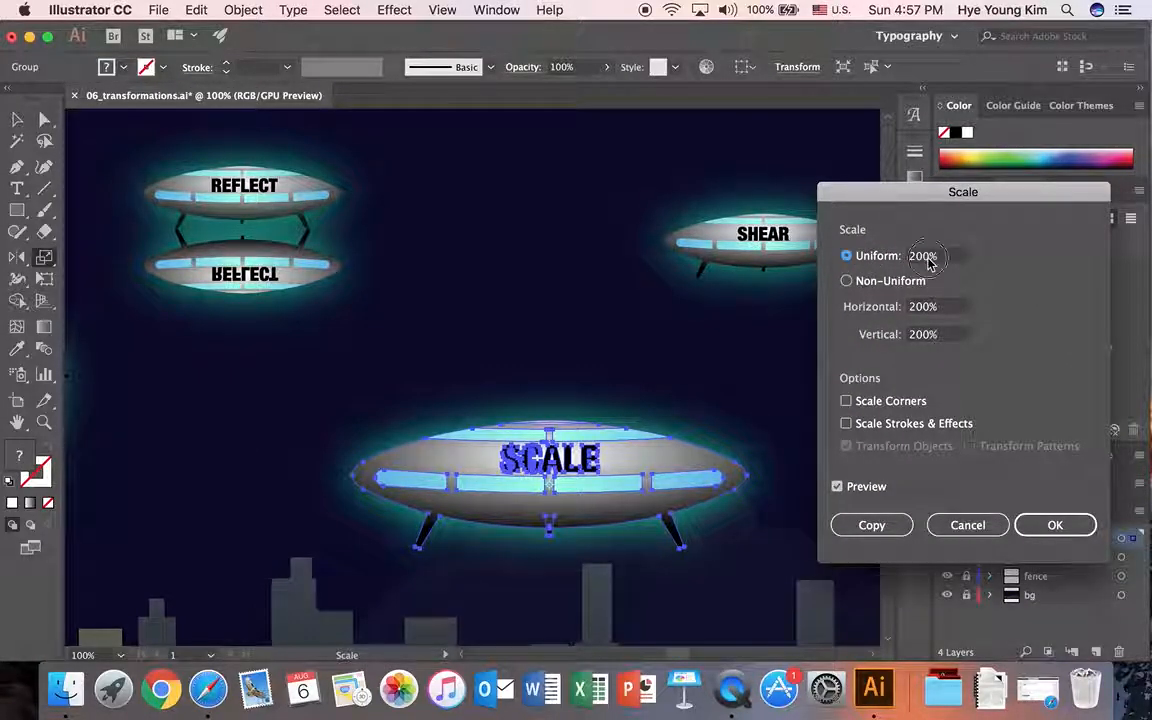
key("Tab")
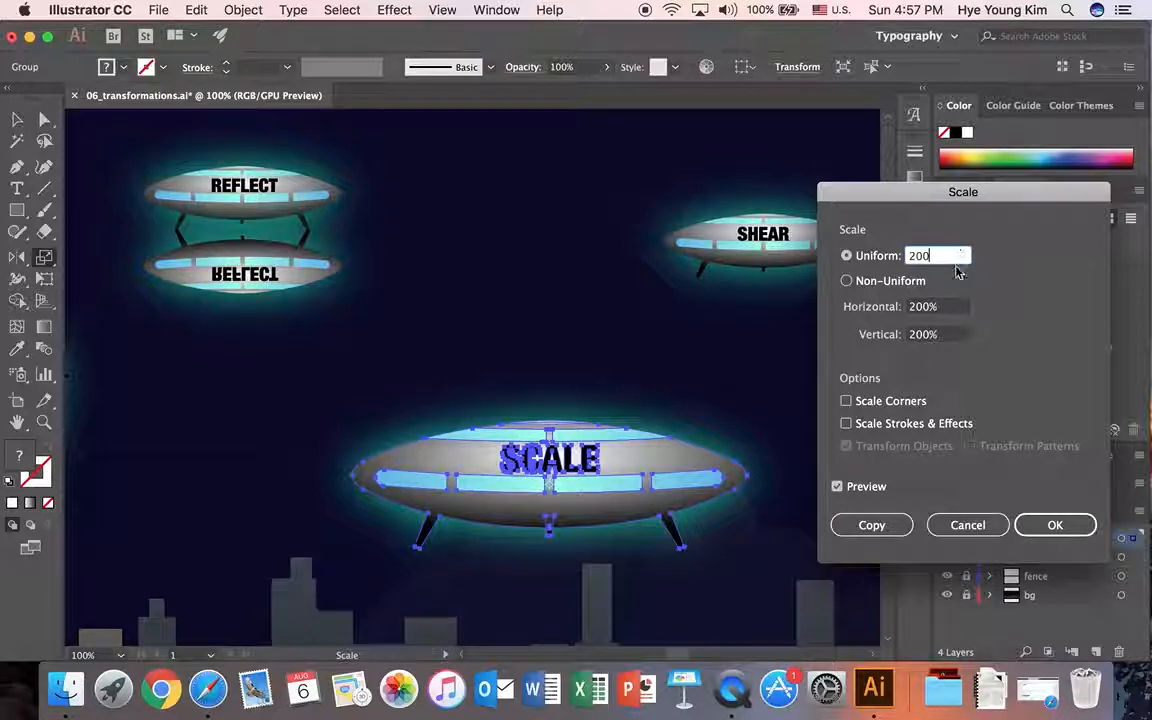
left_click(838, 486)
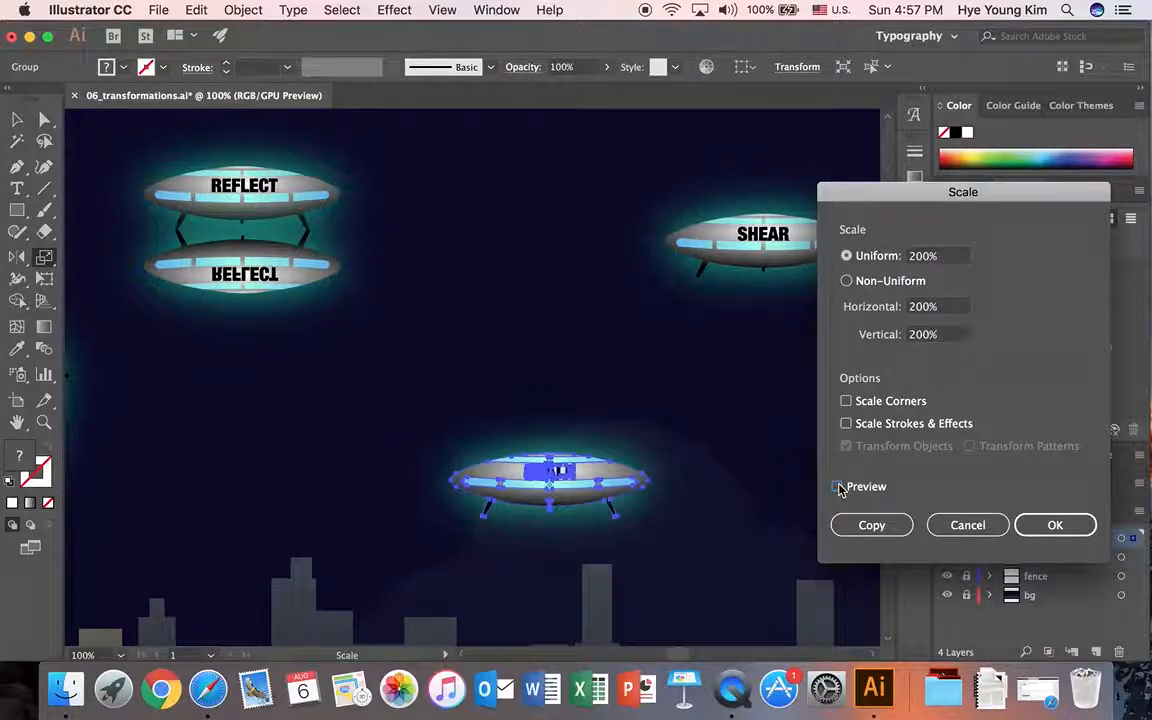
left_click(838, 486)
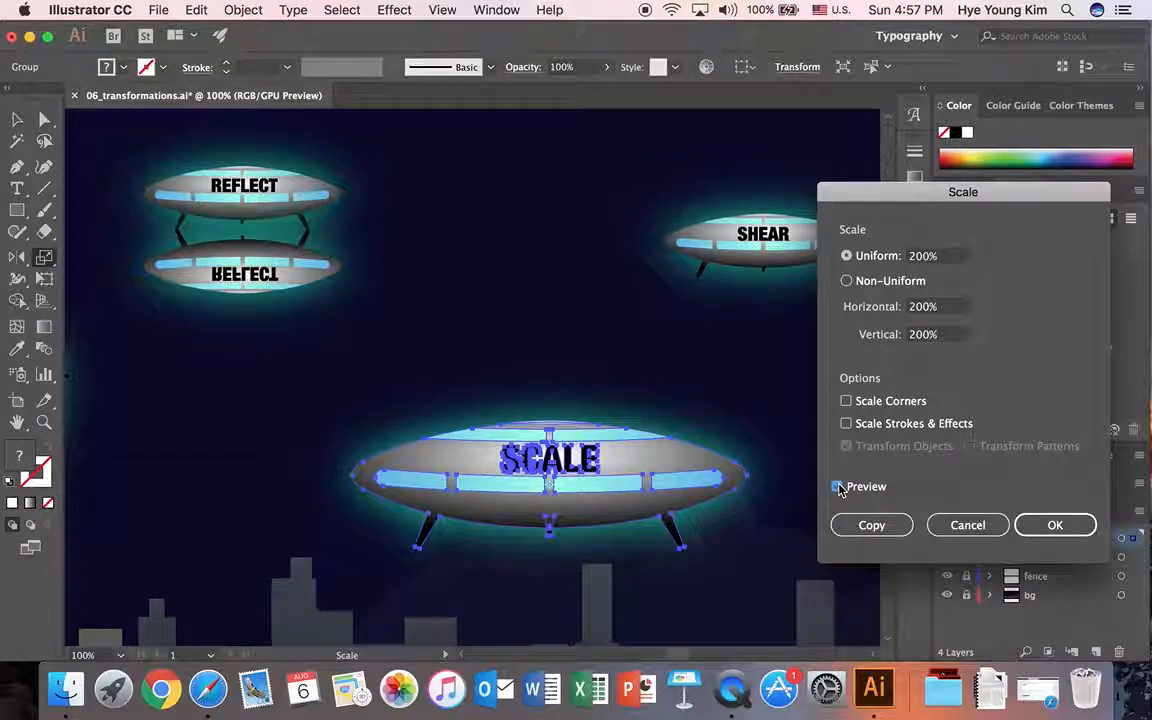
left_click(883, 531)
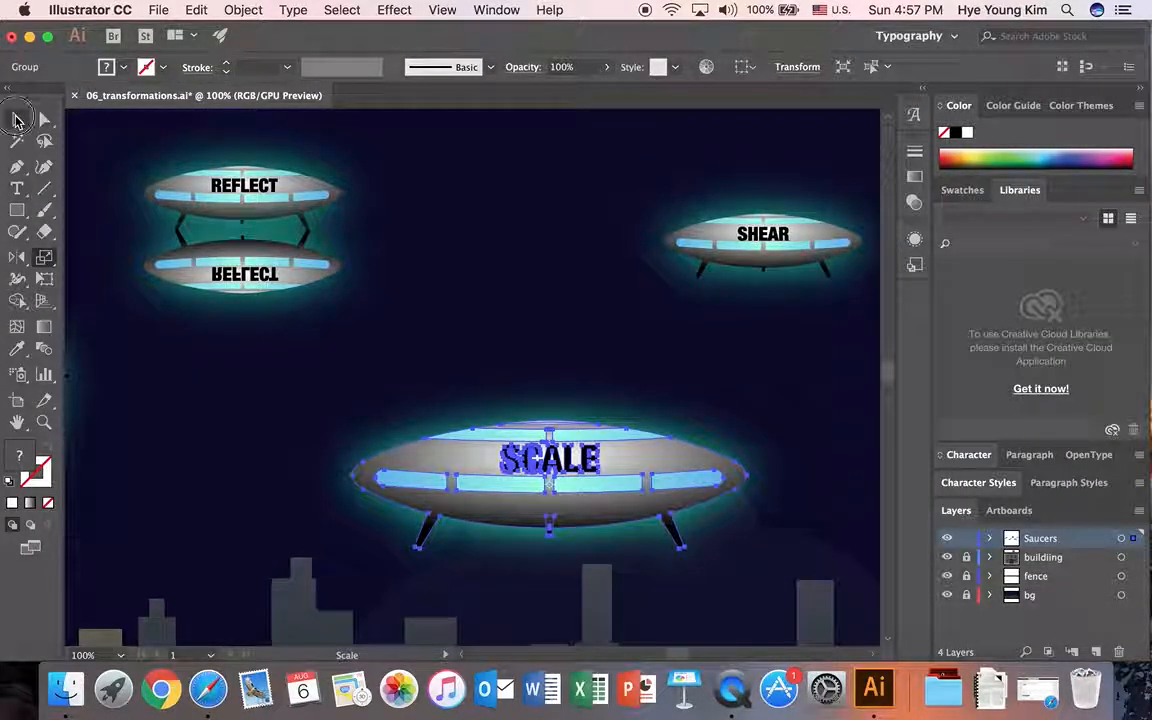
Step: Move the enlarged SCALE copy straight down beneath the original saucer and deselect it
left_click(16, 120)
left_click_drag(617, 463, 628, 577)
left_click(737, 448)
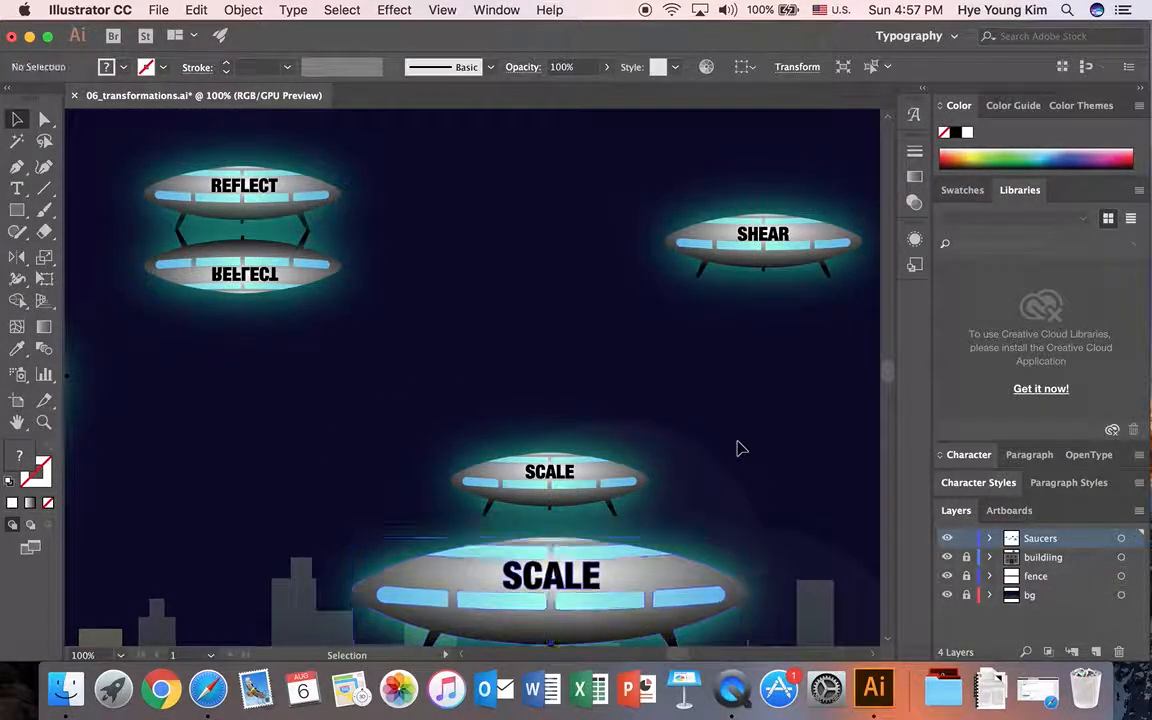
Step: Resize the smaller SCALE saucer slightly by hand from its upper-right corner and deselect it
scroll(737, 448, "down", 5)
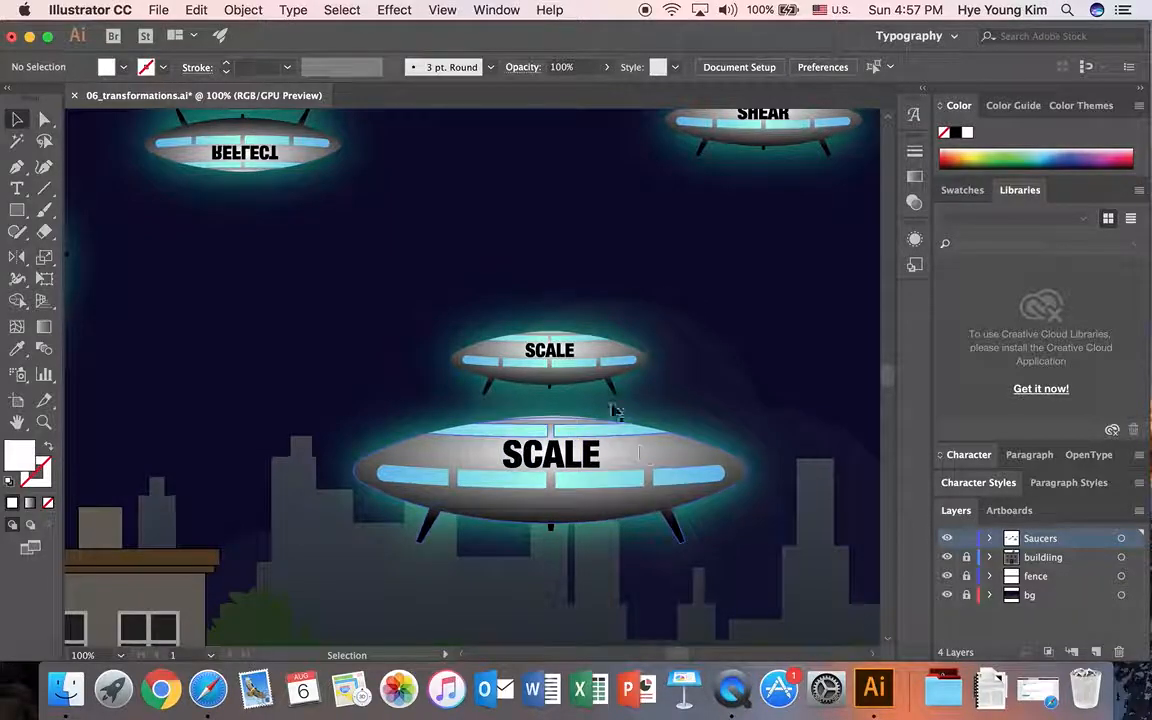
left_click(609, 368)
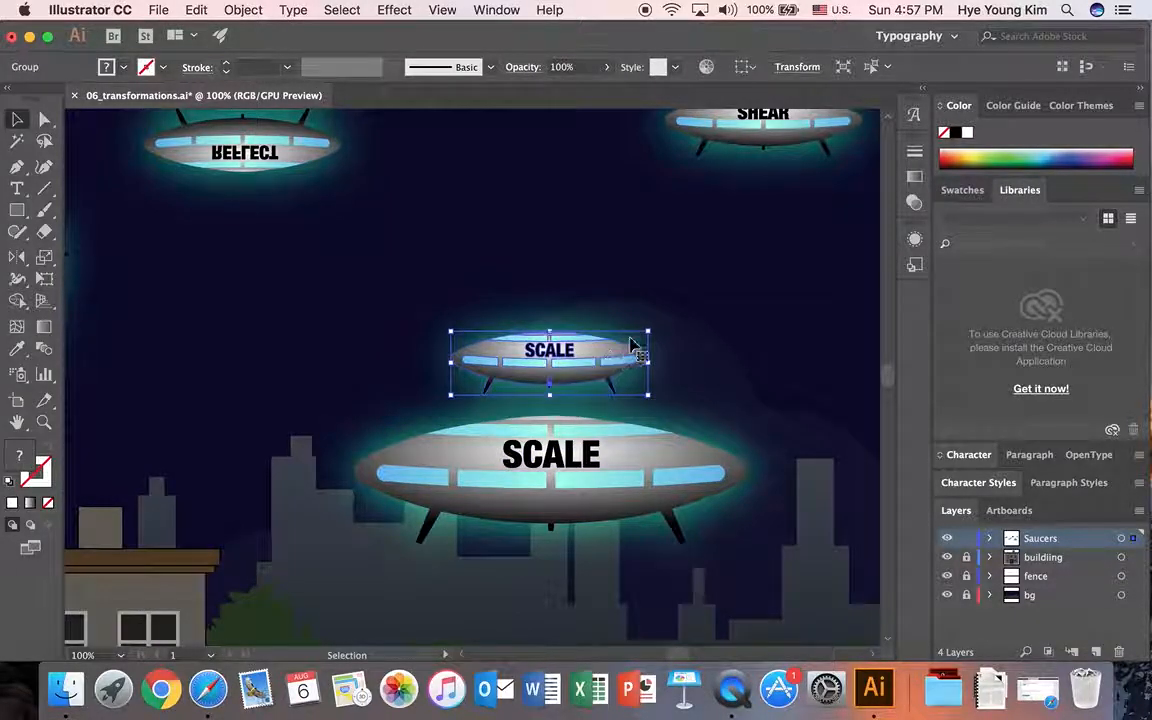
mouse_move(651, 329)
left_mouse_down()
mouse_move(738, 257)
mouse_move(750, 288)
mouse_move(655, 336)
left_mouse_up()
left_click(640, 330)
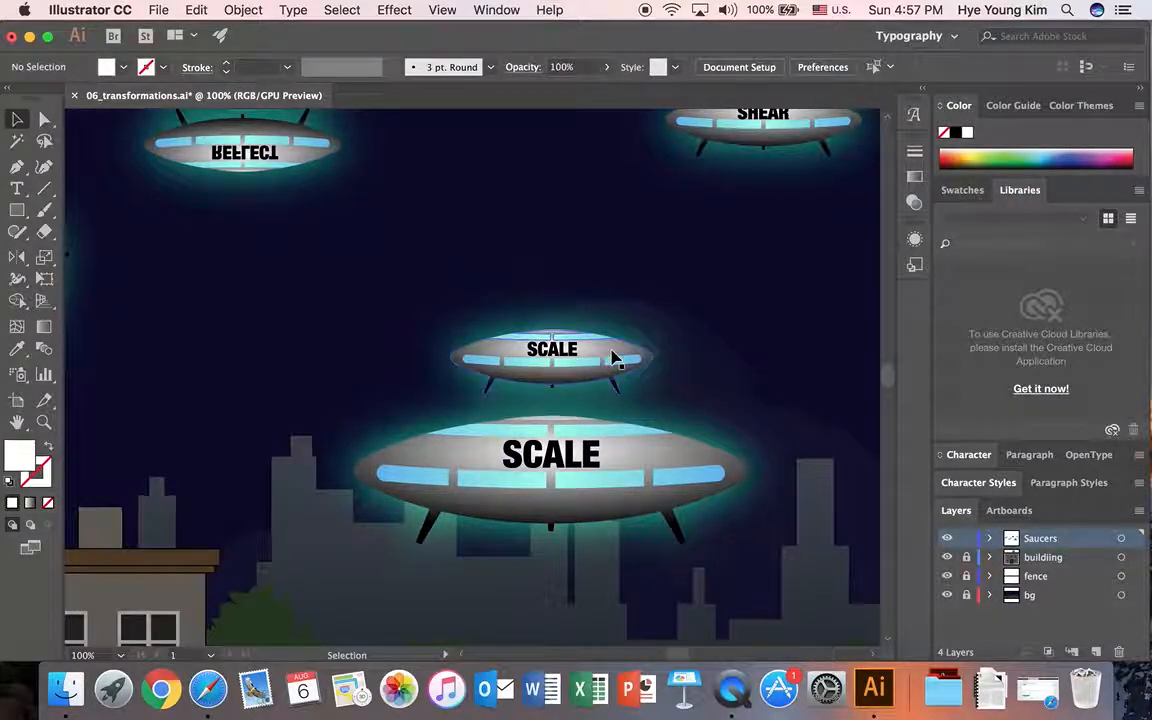
Step: Select the SHEAR saucer and open the exact shear options for it with the Shear tool
scroll(681, 650, "right", 5)
scroll(563, 381, "up", 1)
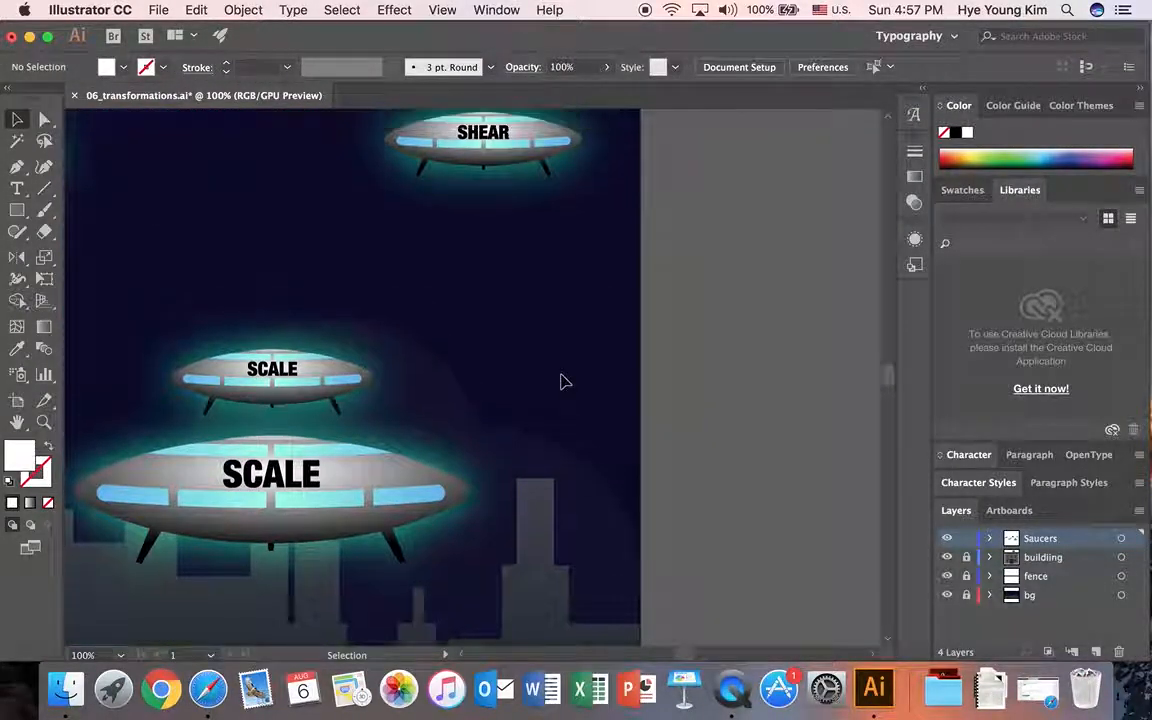
scroll(561, 381, "up", 3)
left_click(530, 223)
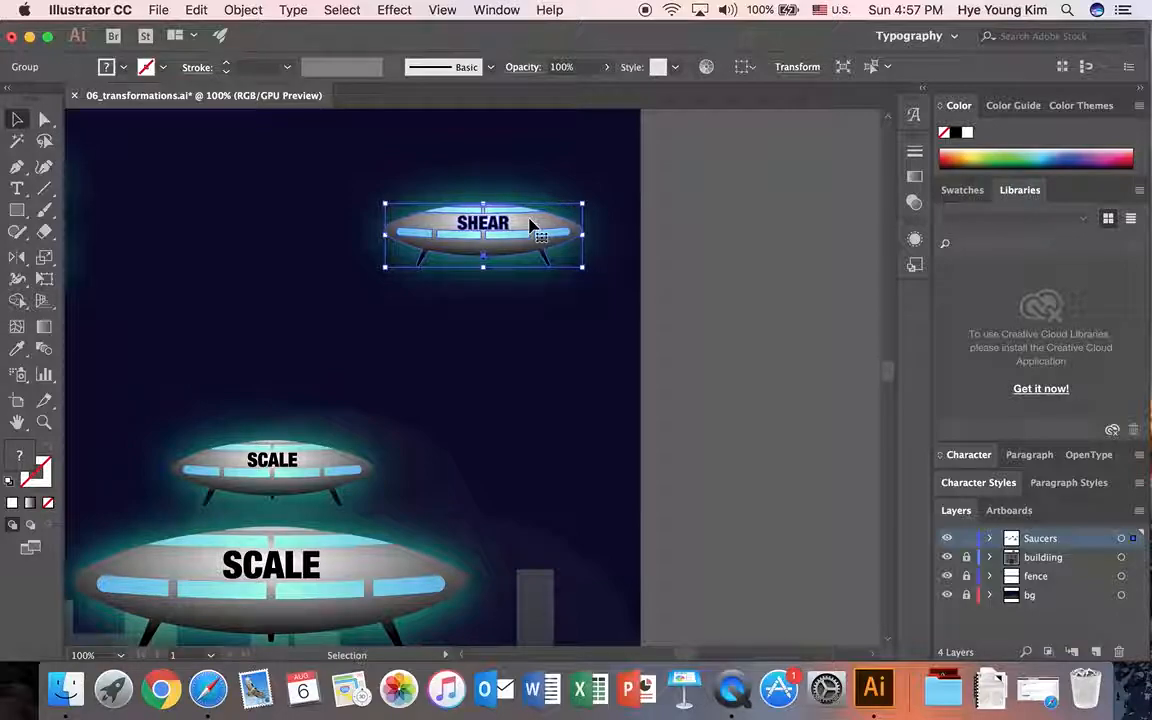
left_click_drag(44, 257, 117, 285)
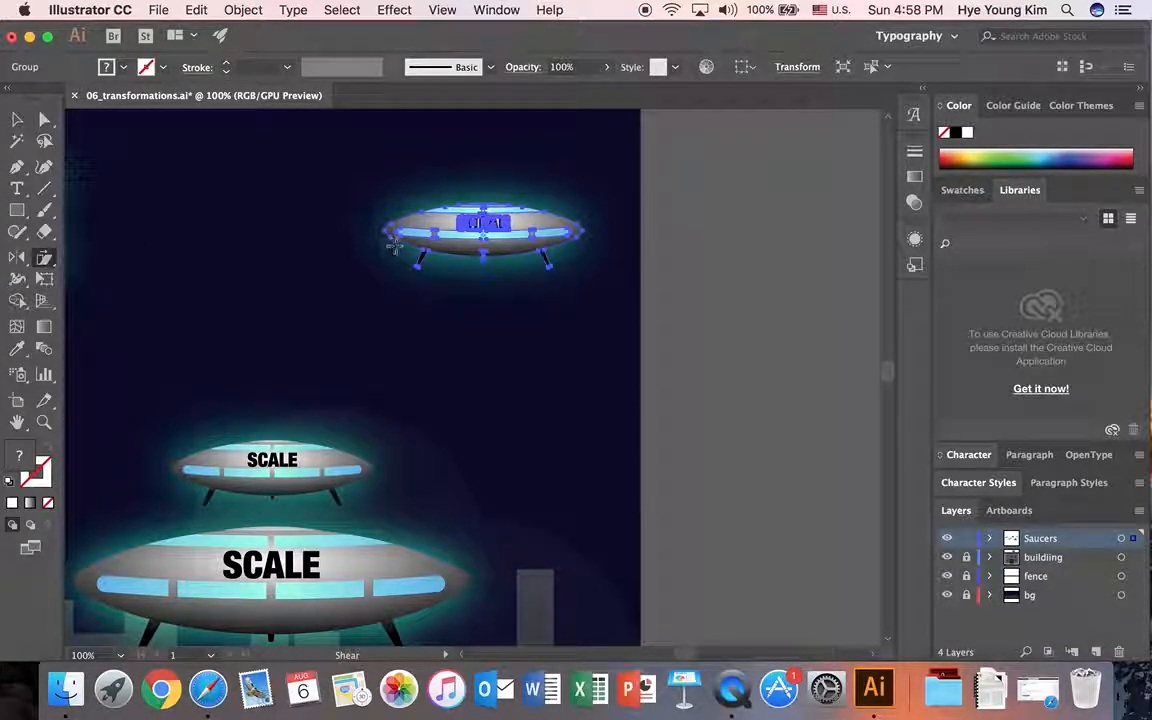
left_click(499, 244, "alt")
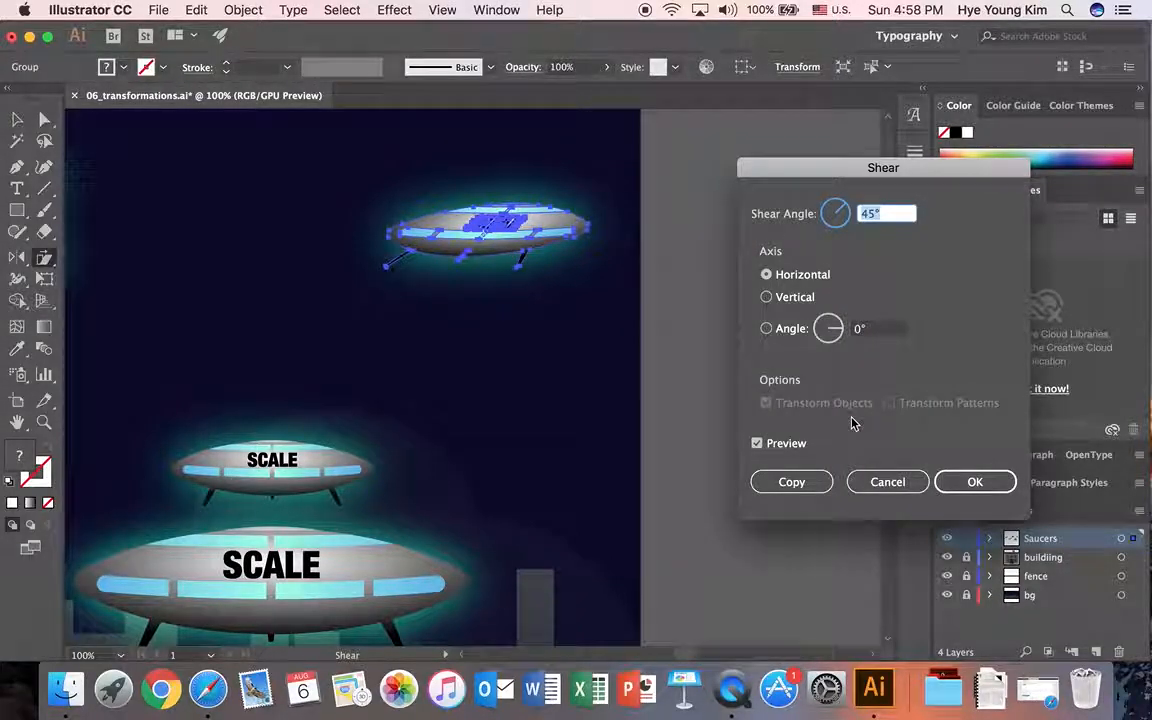
Step: Set the shear angle to 45°, preview the vertical axis, and create a copy of the SHEAR saucer sheared along the horizontal axis
double_click(890, 213)
type("45")
left_click(767, 298)
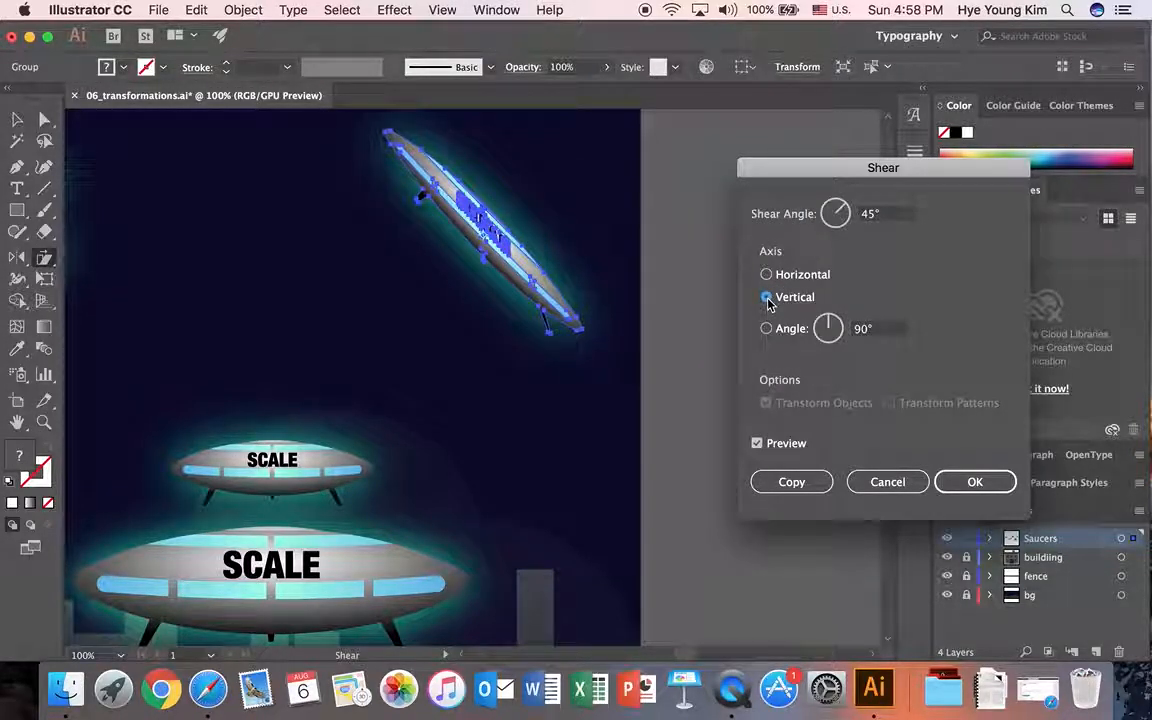
left_click(766, 274)
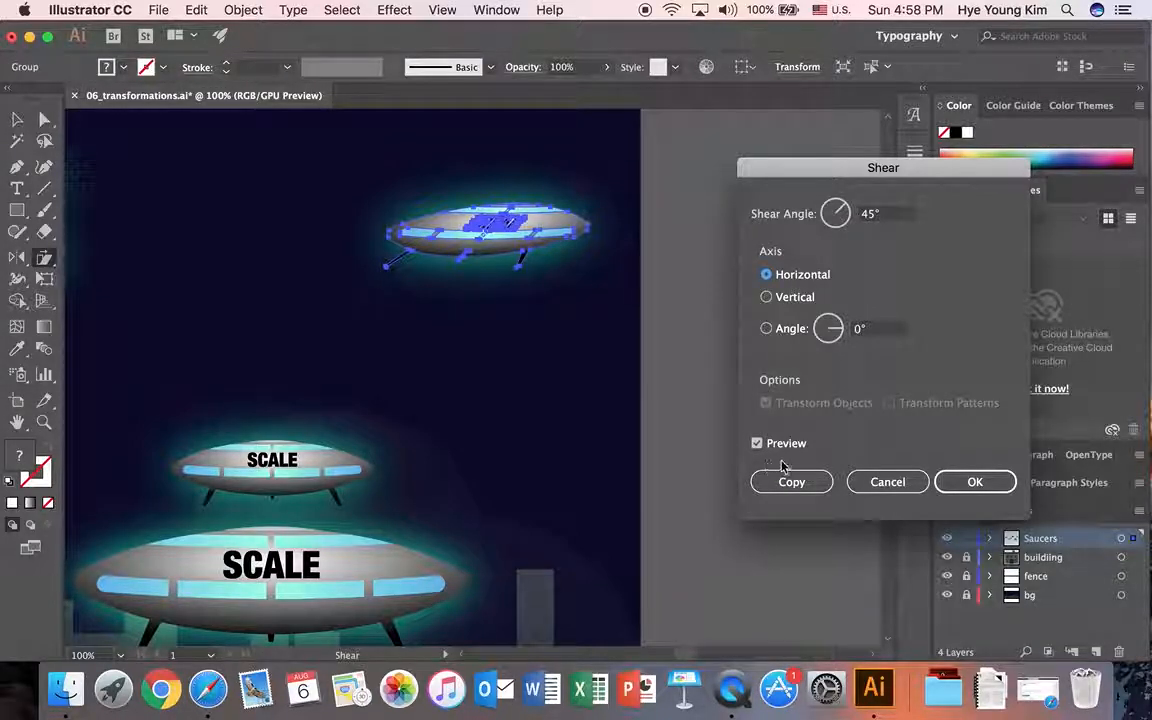
left_click(975, 483)
left_click(792, 483)
Step: Move the sheared copy directly beneath the original SHEAR saucer and deselect it
key("v")
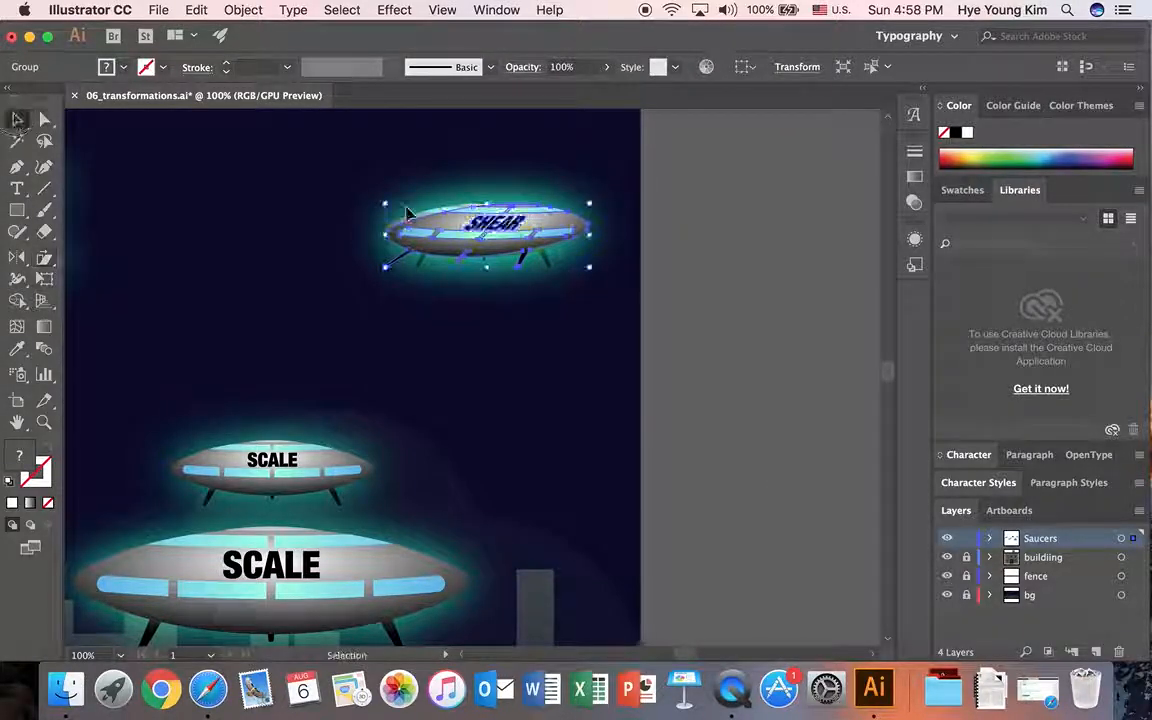
left_click_drag(542, 237, 540, 317)
left_click(589, 414)
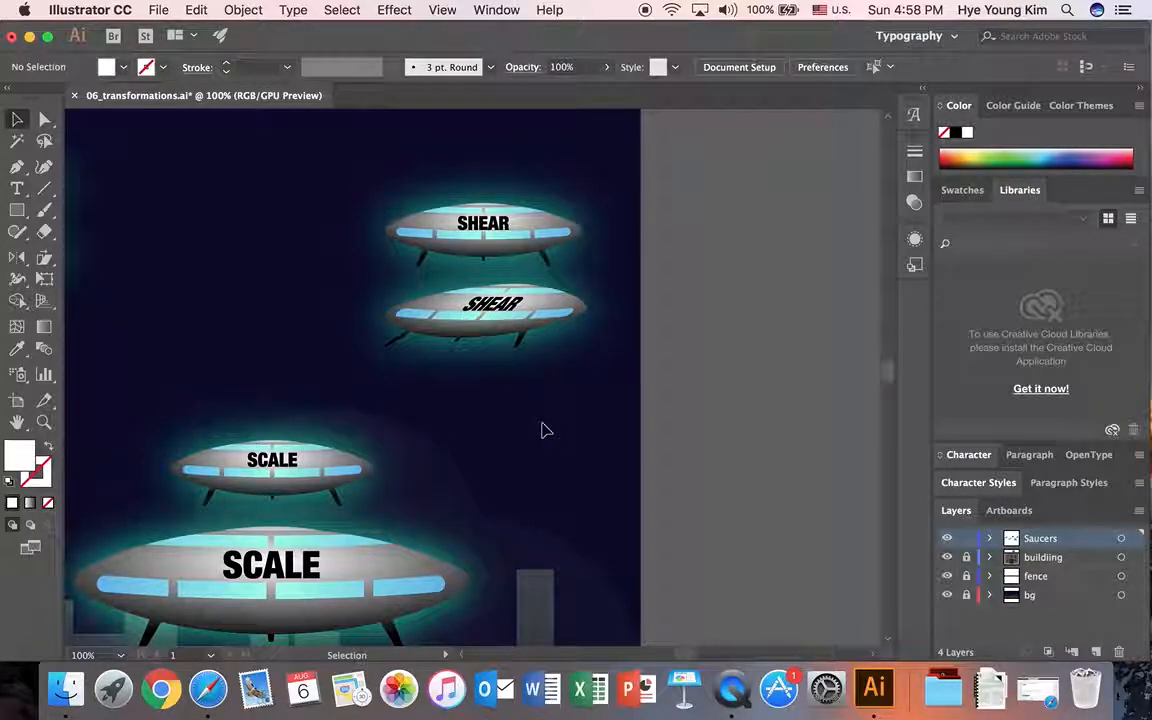
Step: Fit the whole artboard in view and inspect the MOVE and ROTATE saucers with their copies
key("super+0")
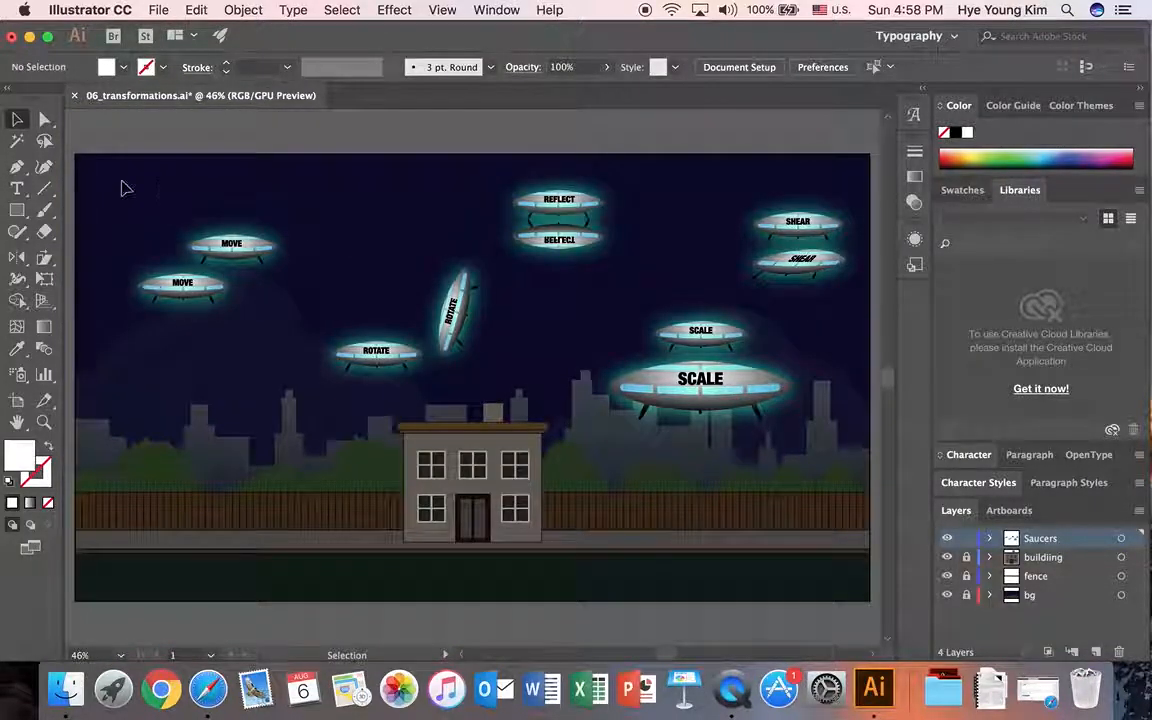
left_click(231, 244)
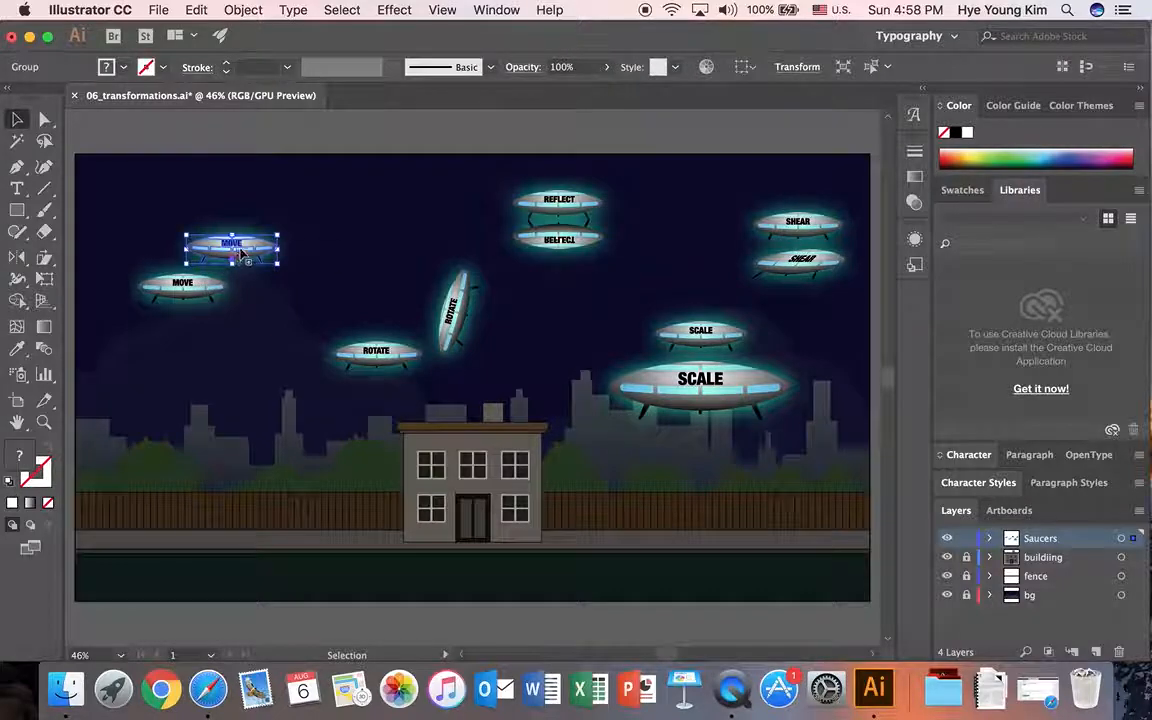
left_click(186, 291)
left_click(248, 250)
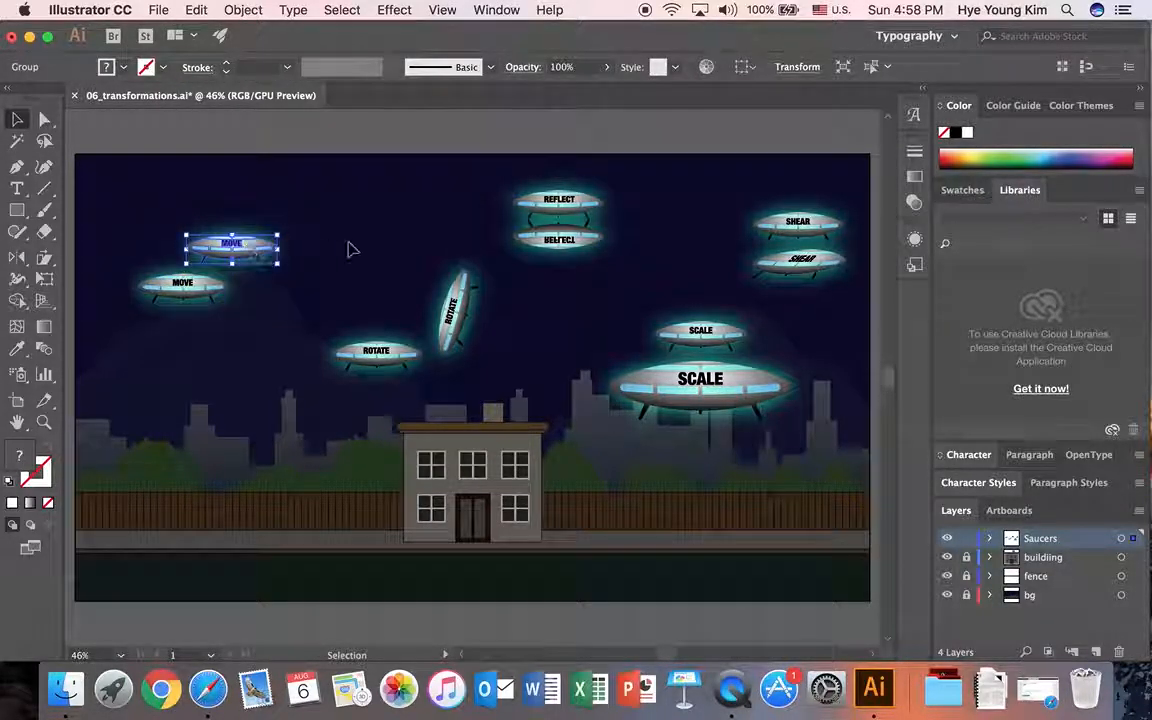
left_click(352, 255)
left_click(396, 369)
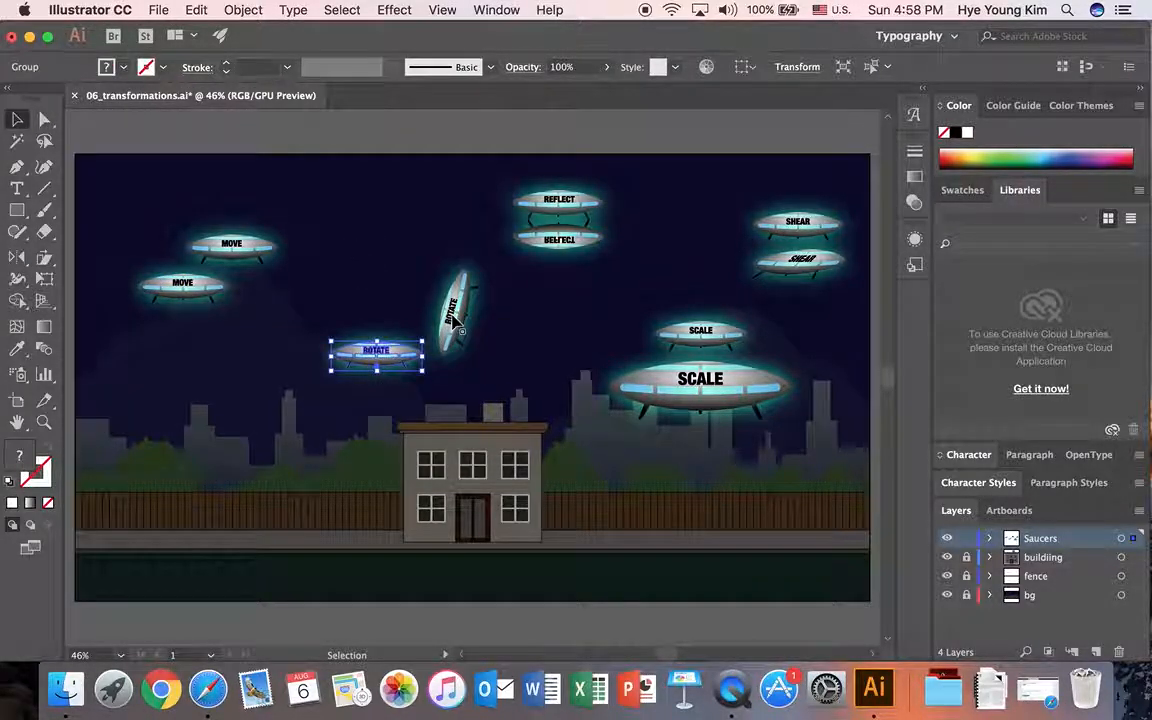
left_click(455, 318)
Step: Review the available Rotate, Reflect, Scale and Shear tools, then deselect all artwork
left_click(26, 258)
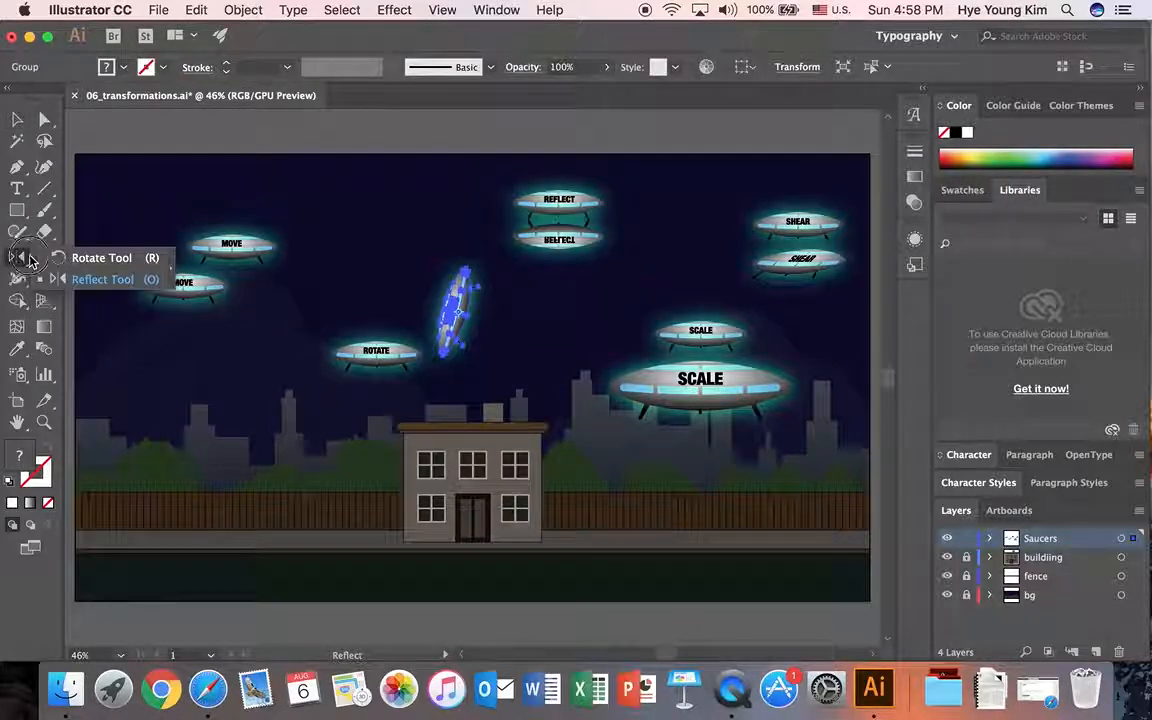
left_click(95, 280)
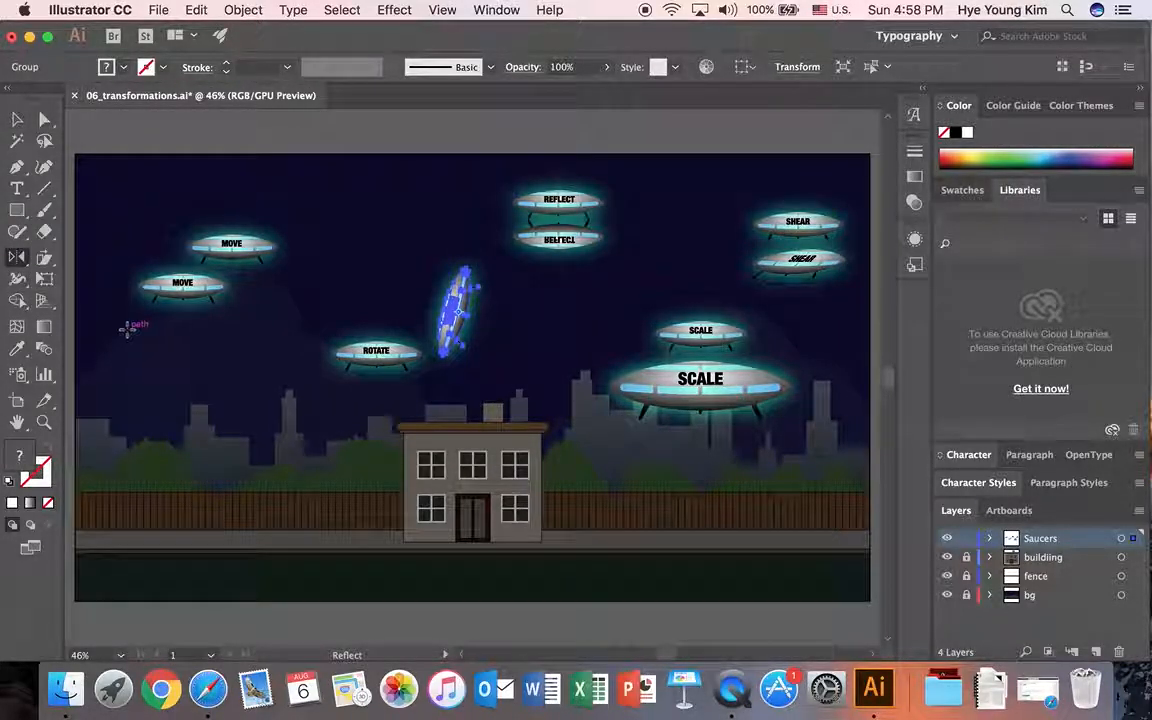
left_click(44, 258)
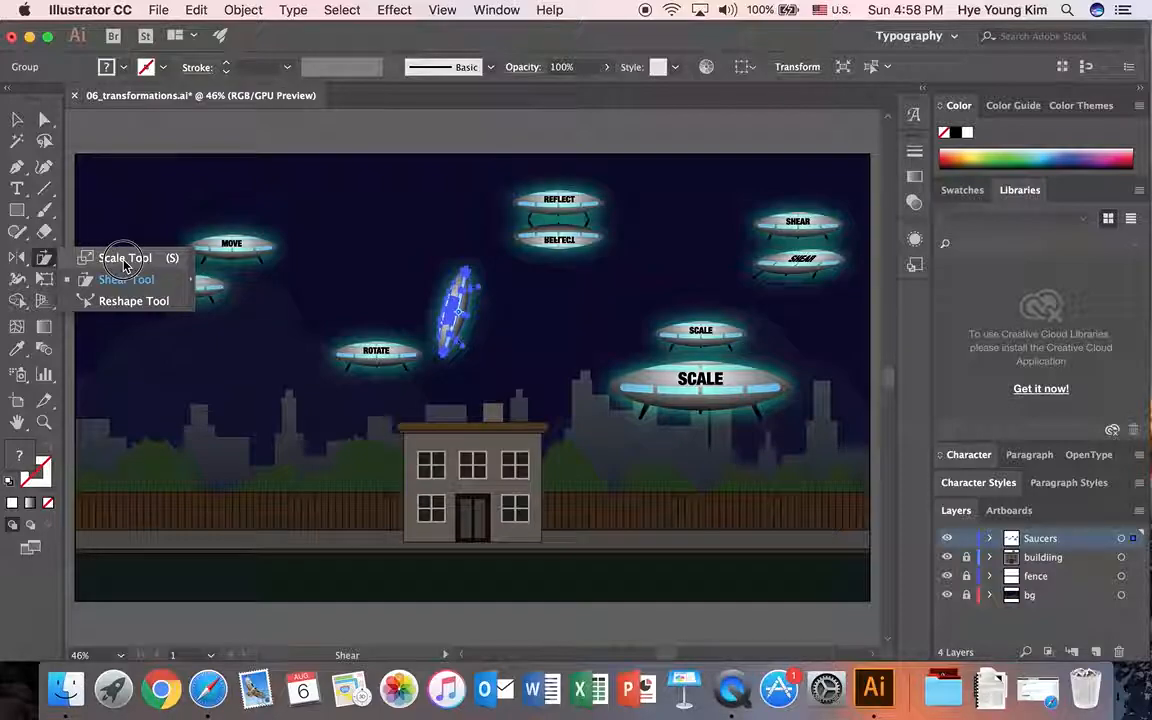
left_click(17, 257)
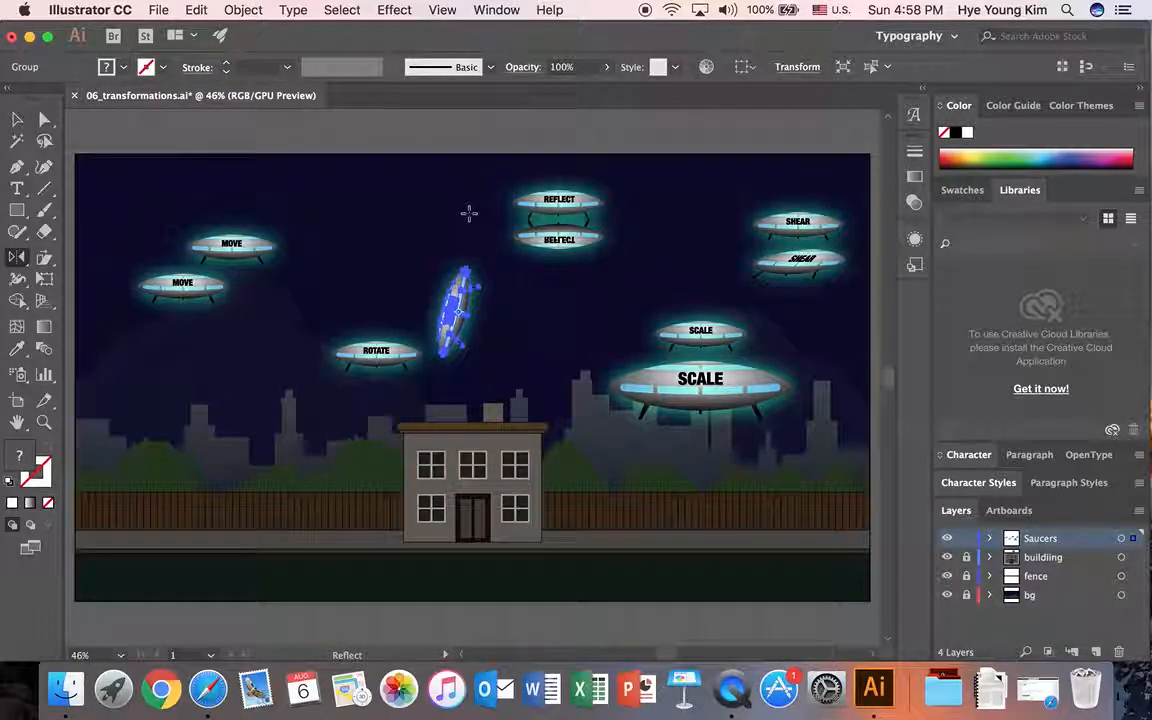
key("v")
left_click(524, 216)
left_click(668, 193)
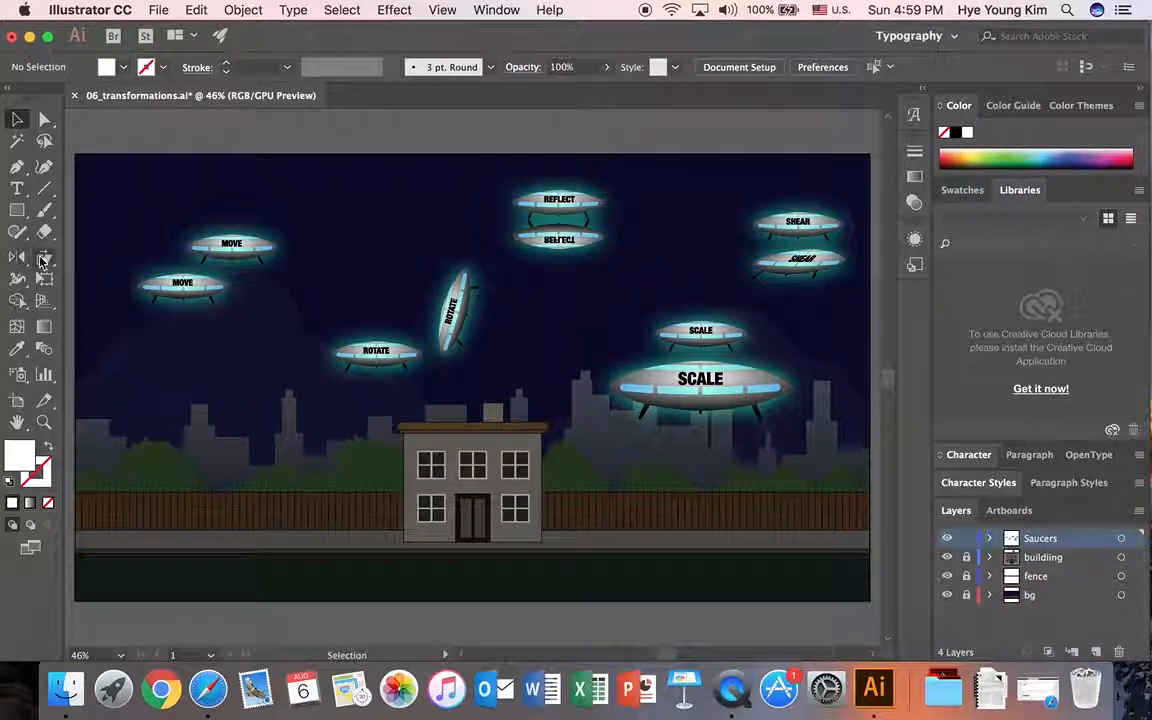
Step: Preview a 45° horizontal shear on the upper MOVE saucer using the Transform commands, then cancel it
left_click(243, 10)
left_click(135, 244)
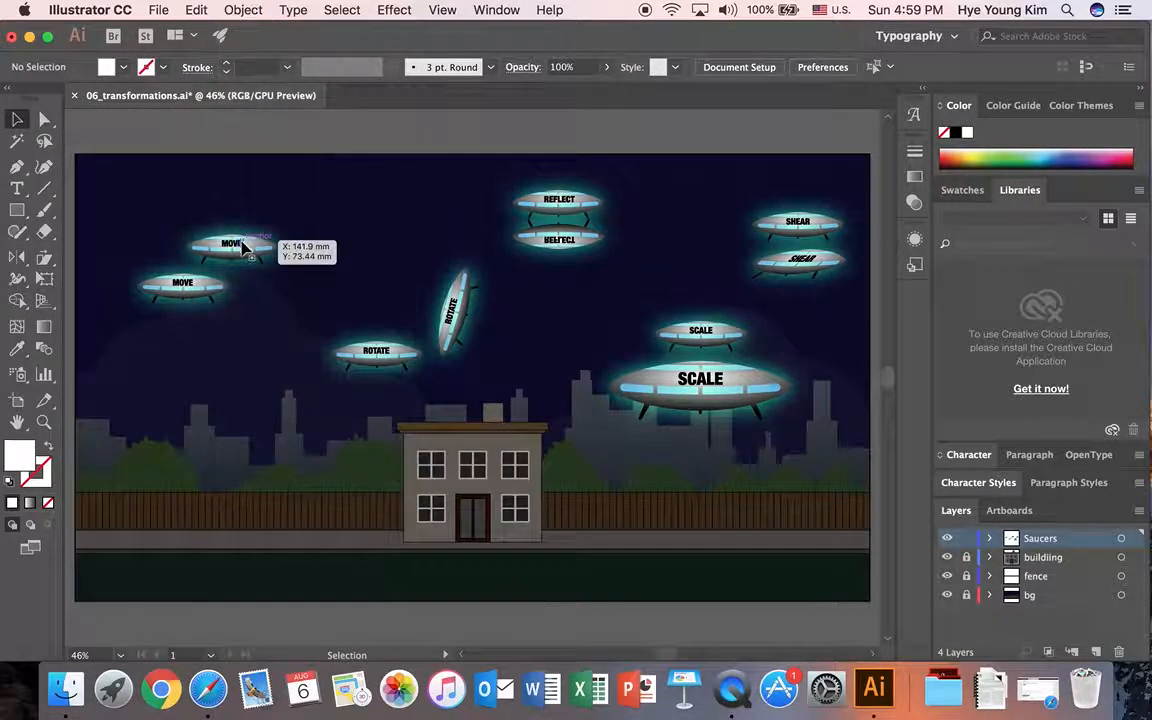
left_click(242, 247)
left_click(253, 10)
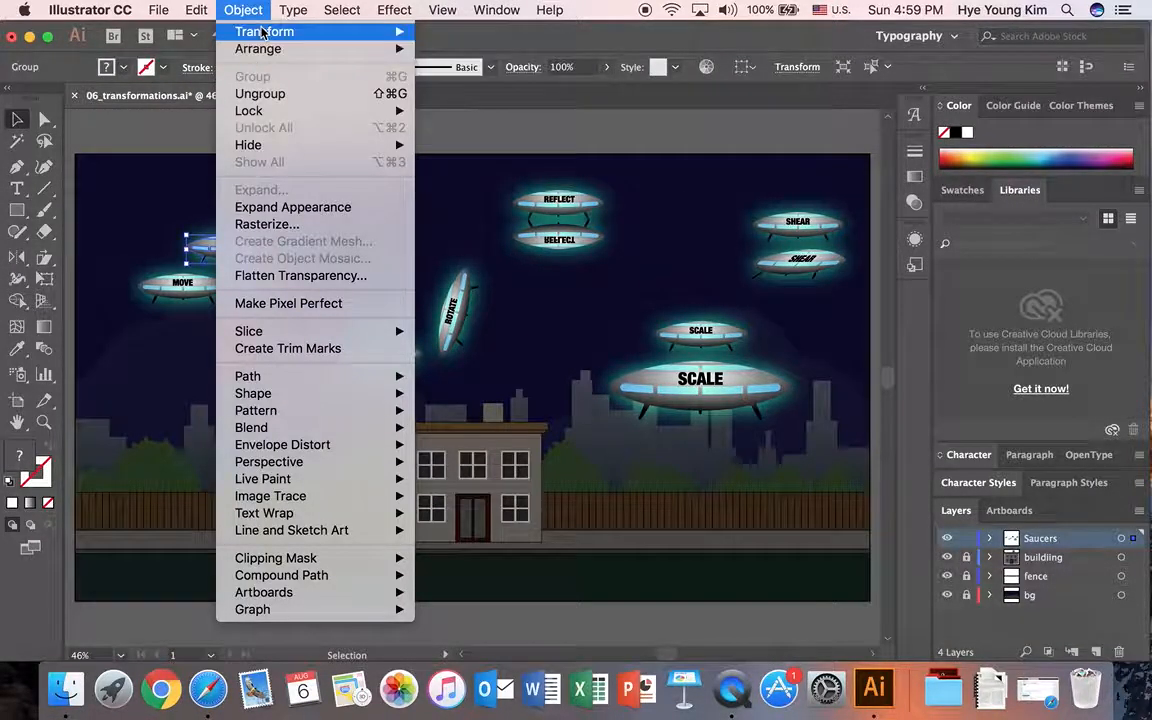
mouse_move(273, 33)
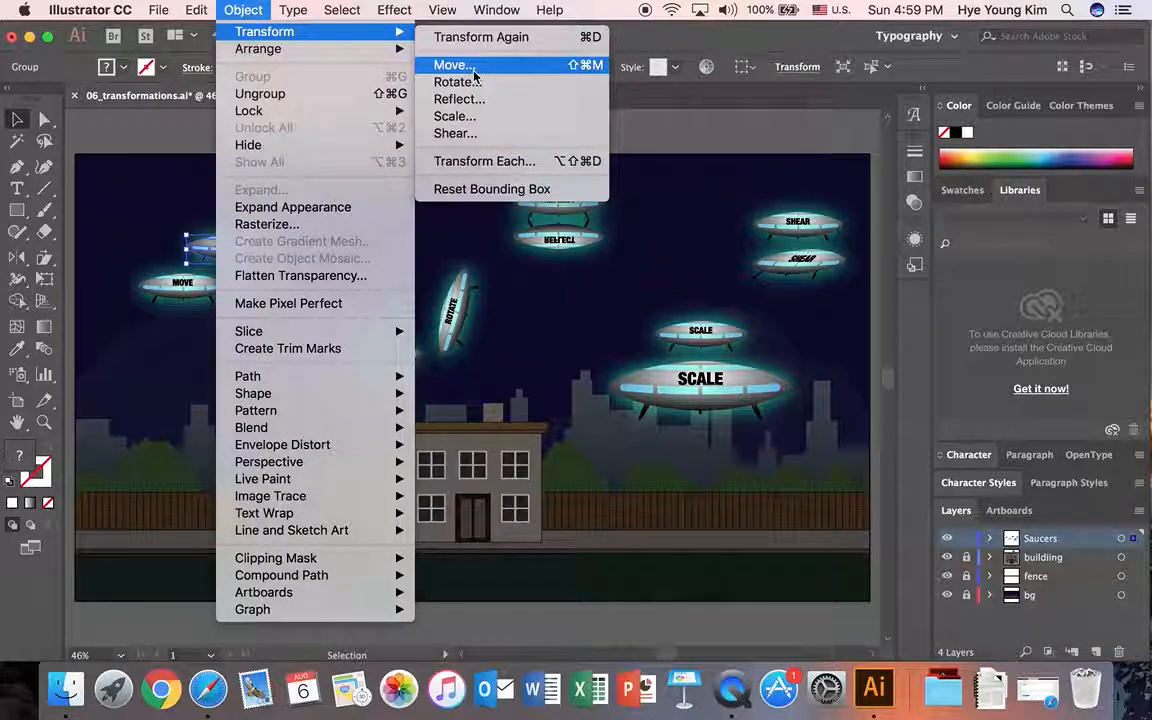
left_click(470, 135)
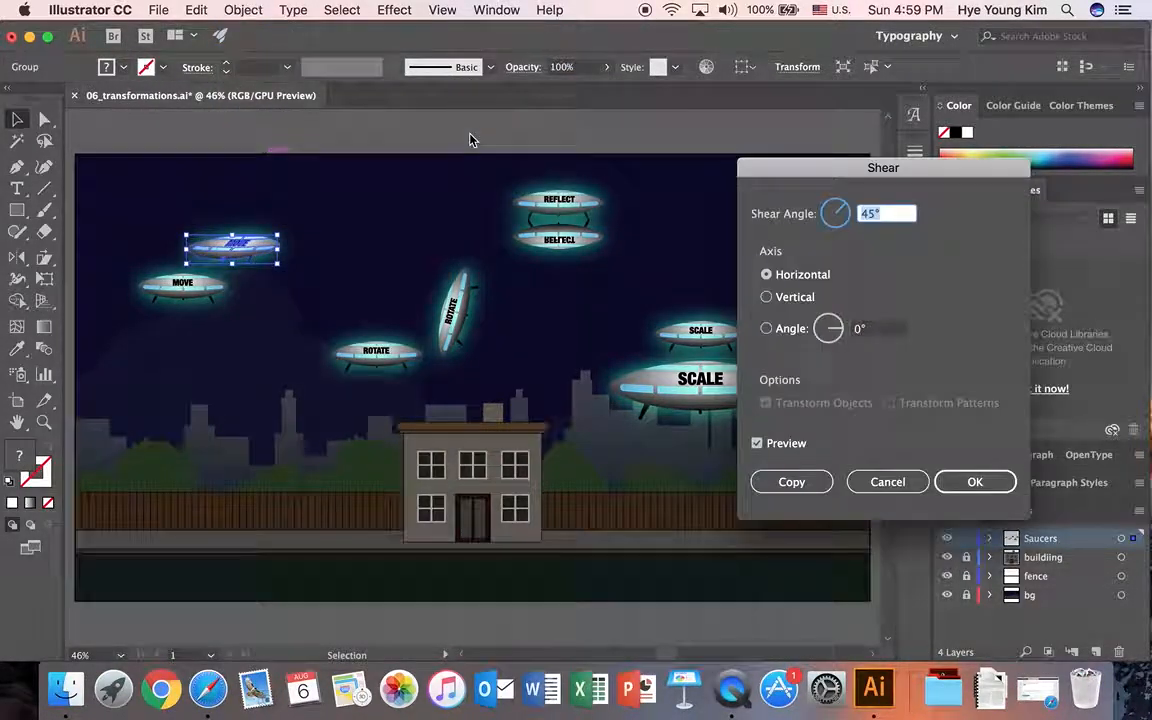
left_click(887, 482)
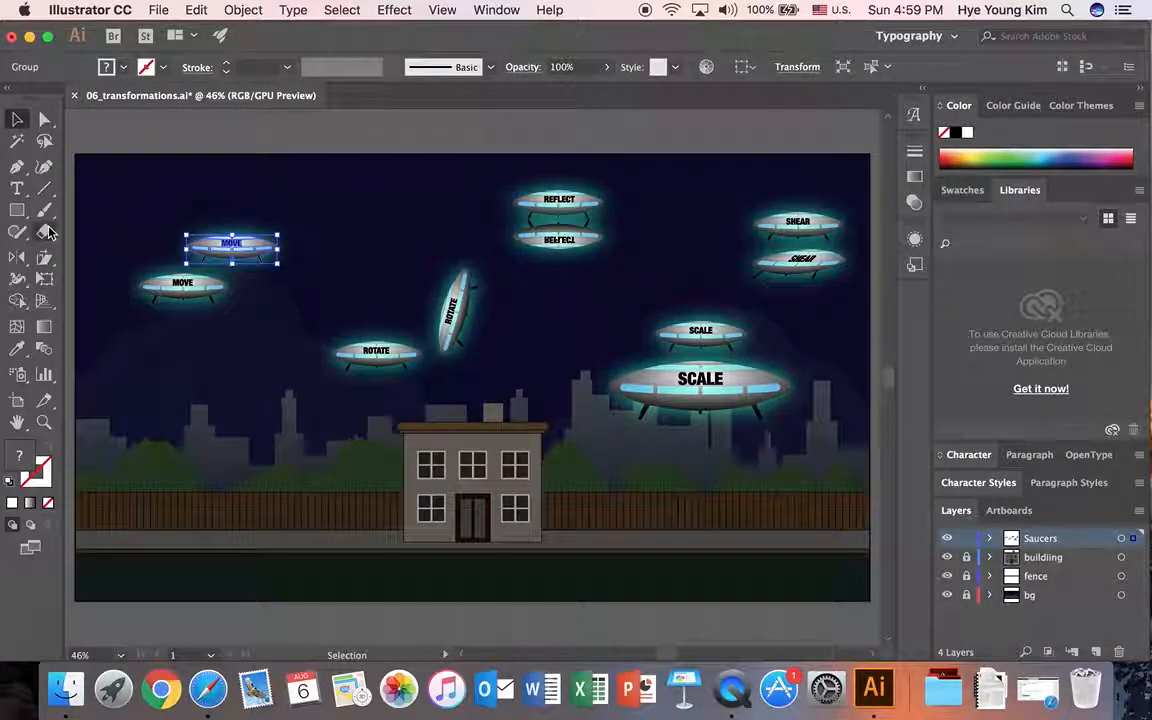
Step: Deselect all artwork and save the document in Adobe Illustrator format, appending an underscore and the person's first name to its file name
left_click(243, 10)
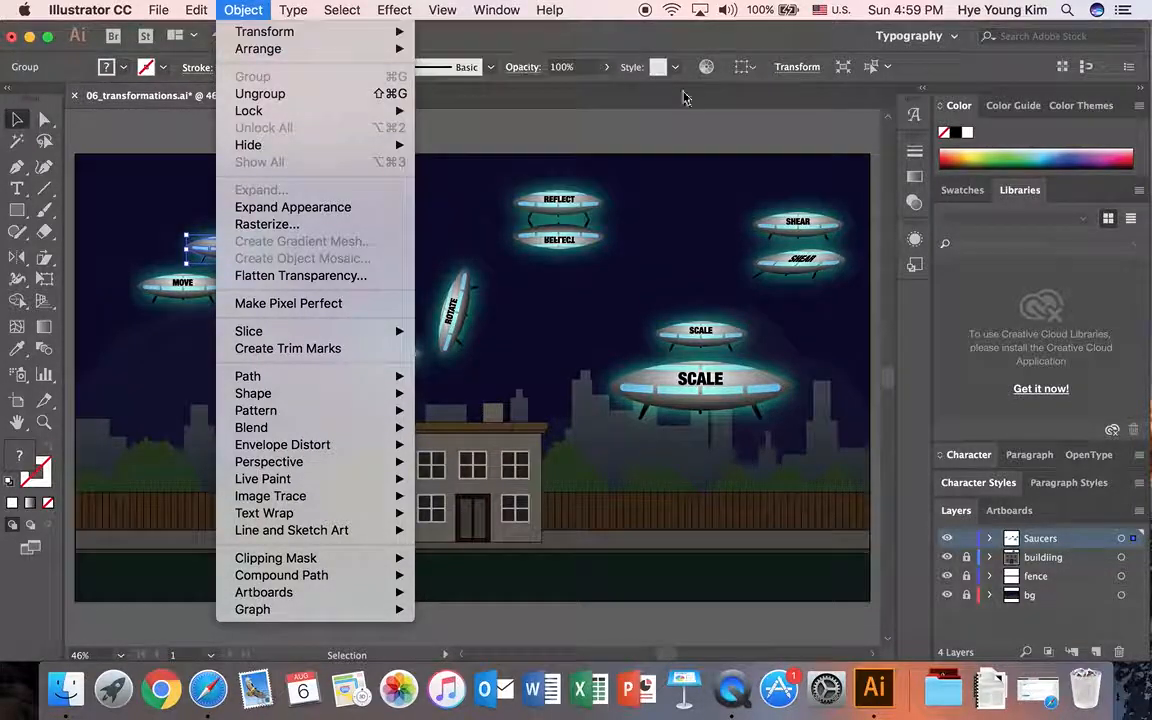
left_click(609, 141)
left_click(609, 141)
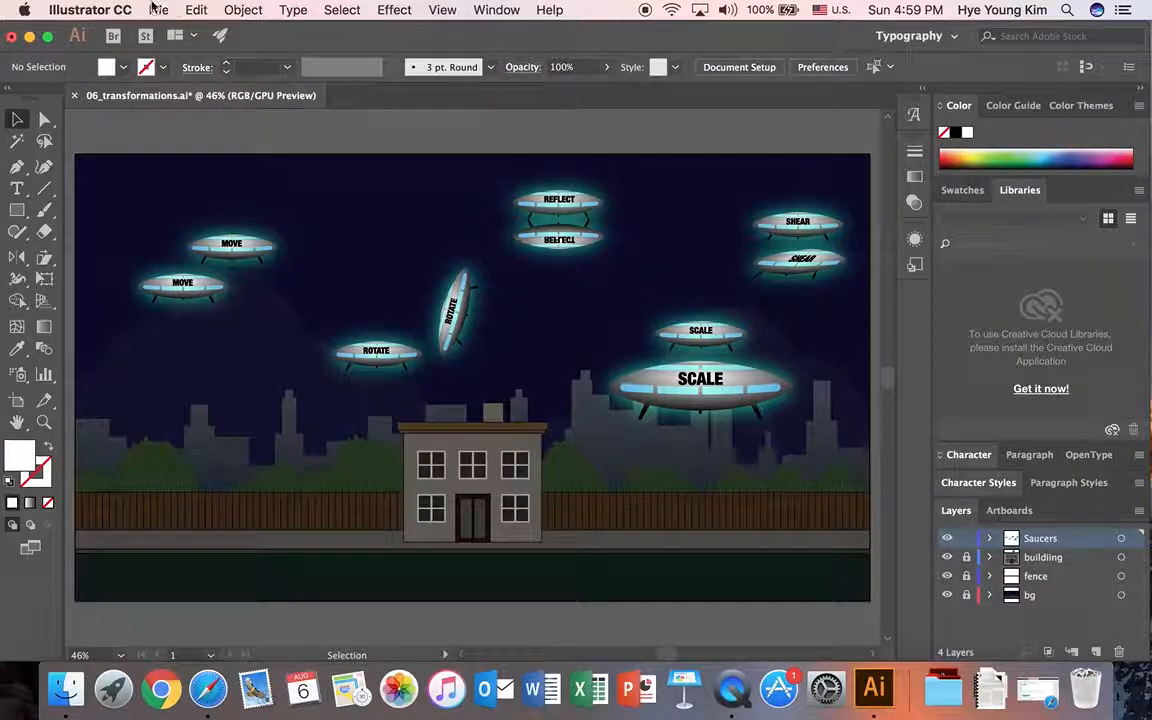
left_click(158, 10)
left_click(187, 162)
key("Right")
type("_Hye")
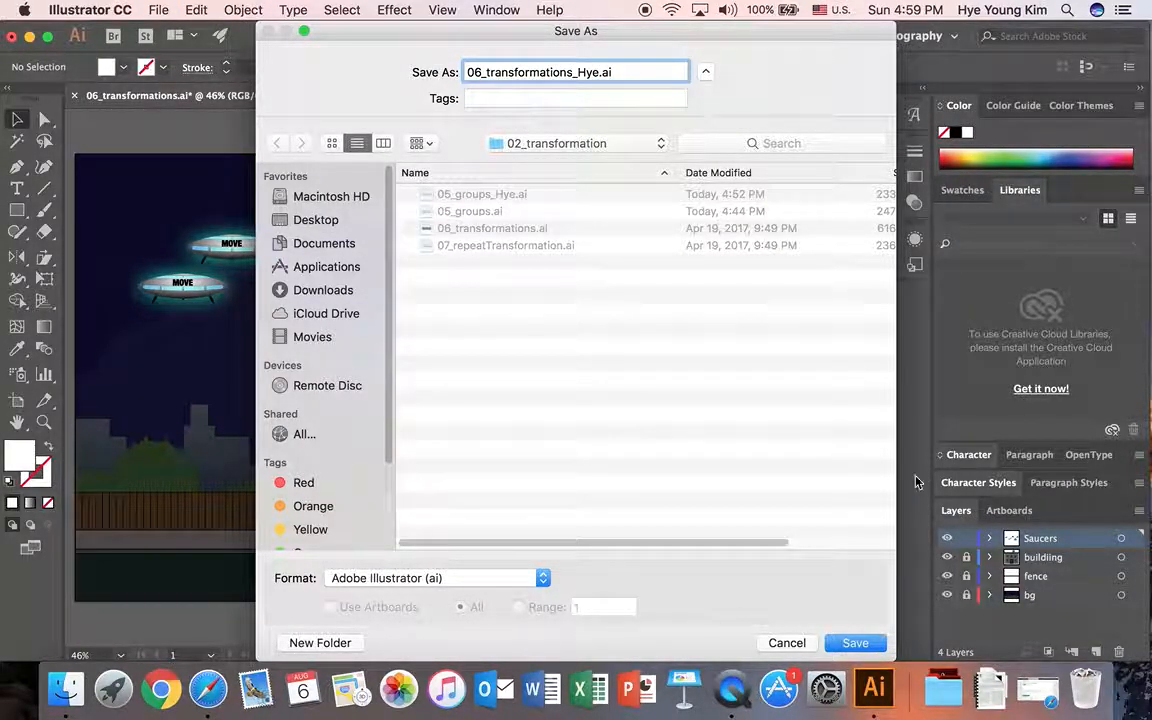
left_click(864, 645)
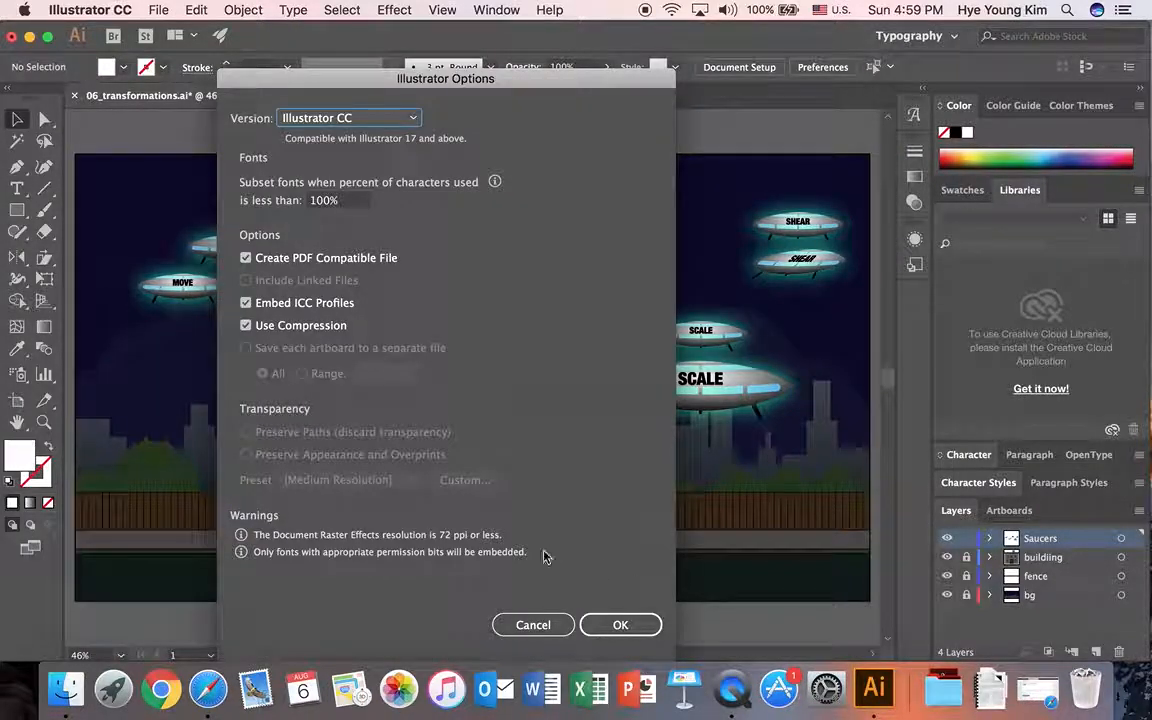
left_click(620, 625)
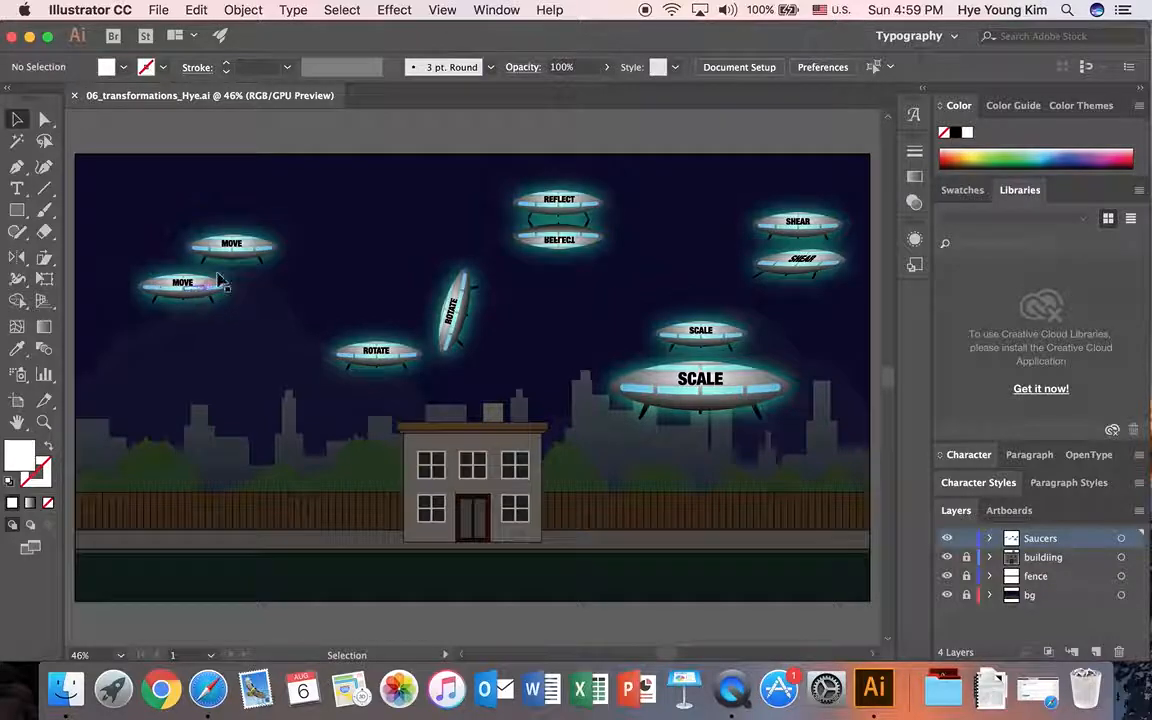
Step: Close the saved saucer document and open 07_repeatTransformation.ai from the 02_transformation folder
left_click(74, 96)
left_click(158, 9)
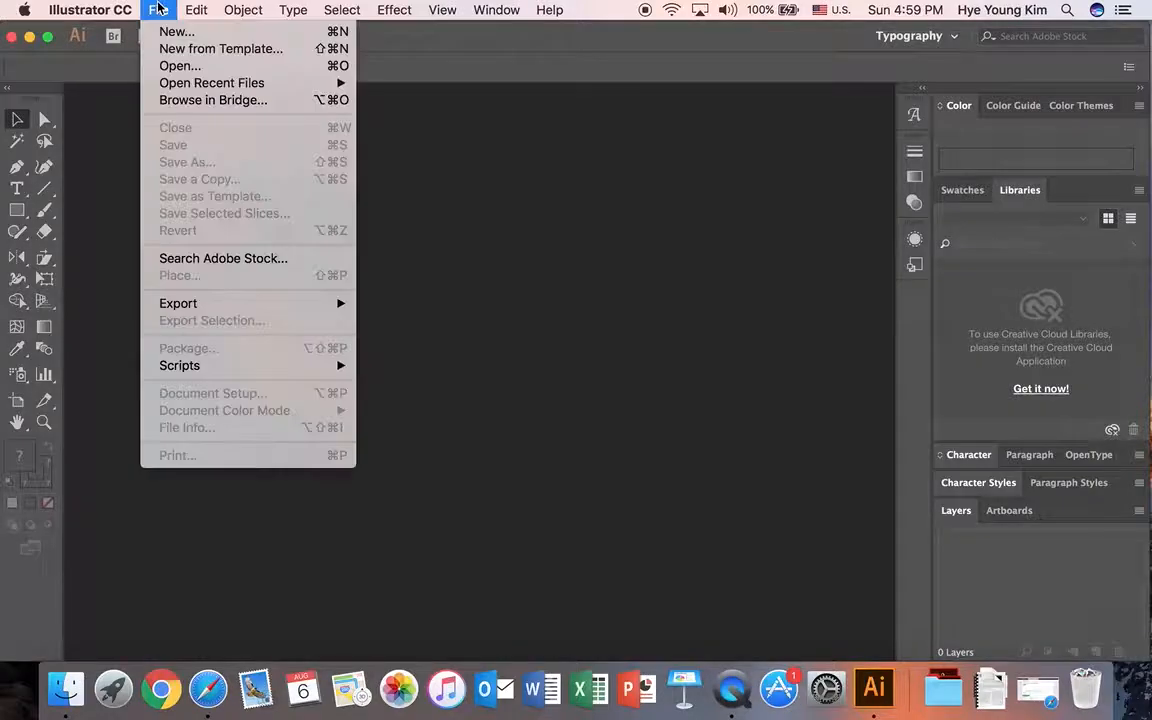
left_click(165, 66)
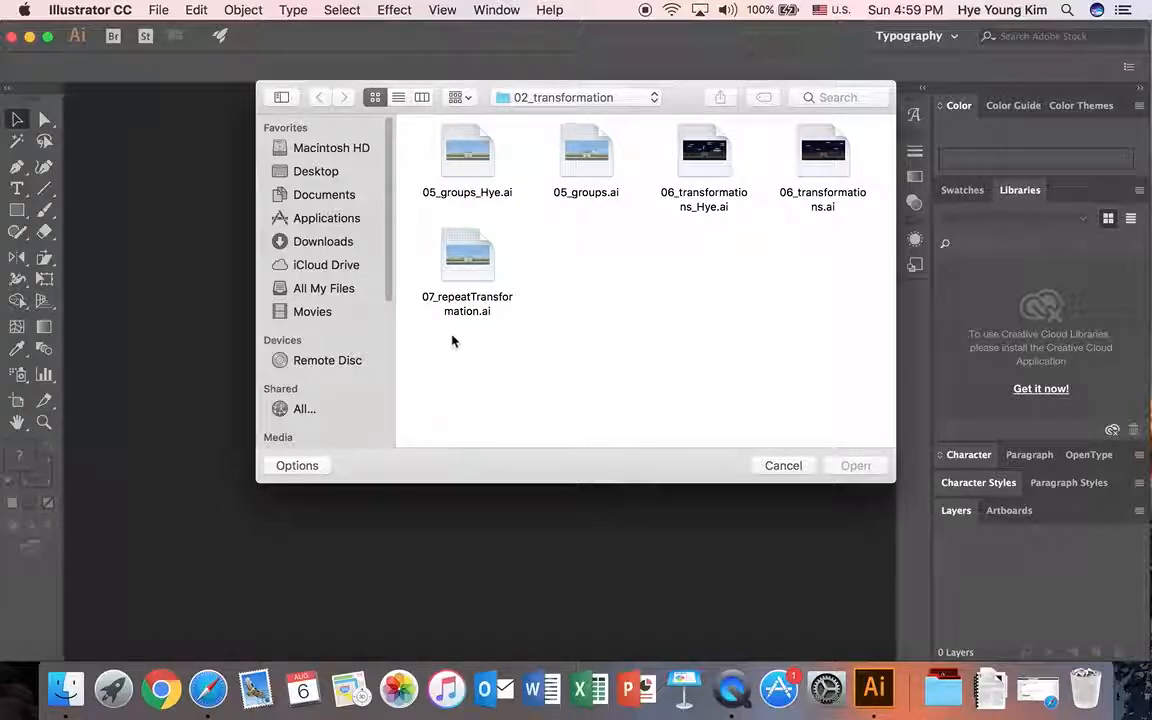
left_click(472, 260)
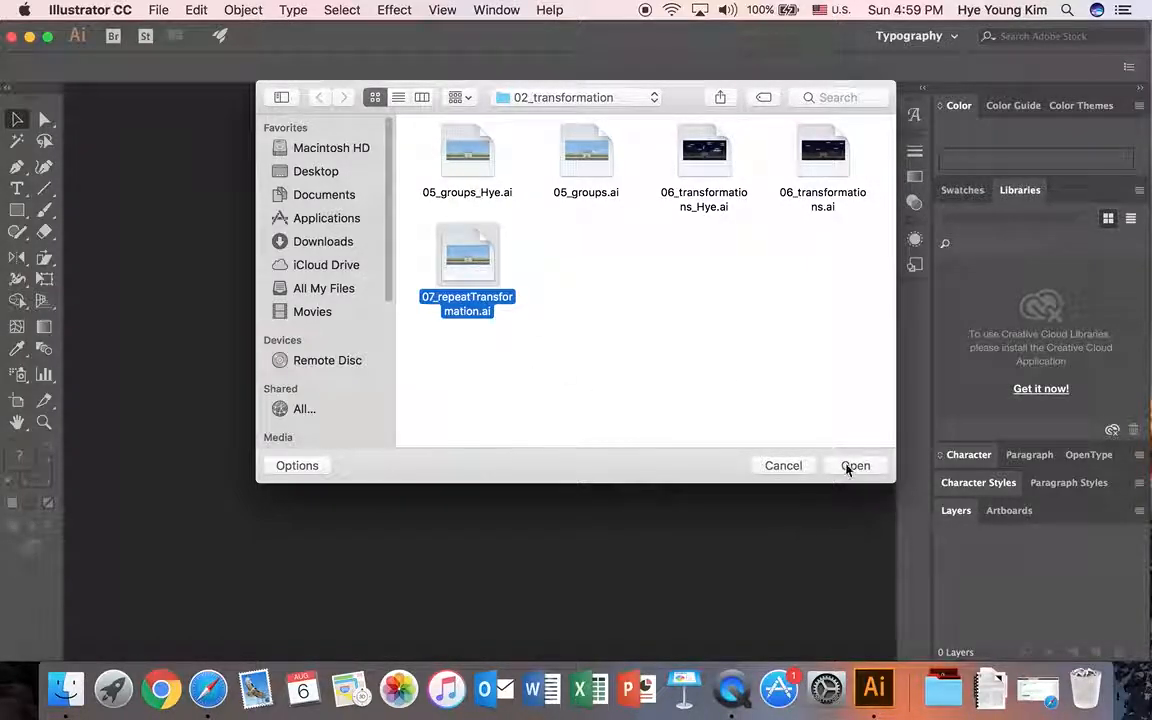
left_click(849, 466)
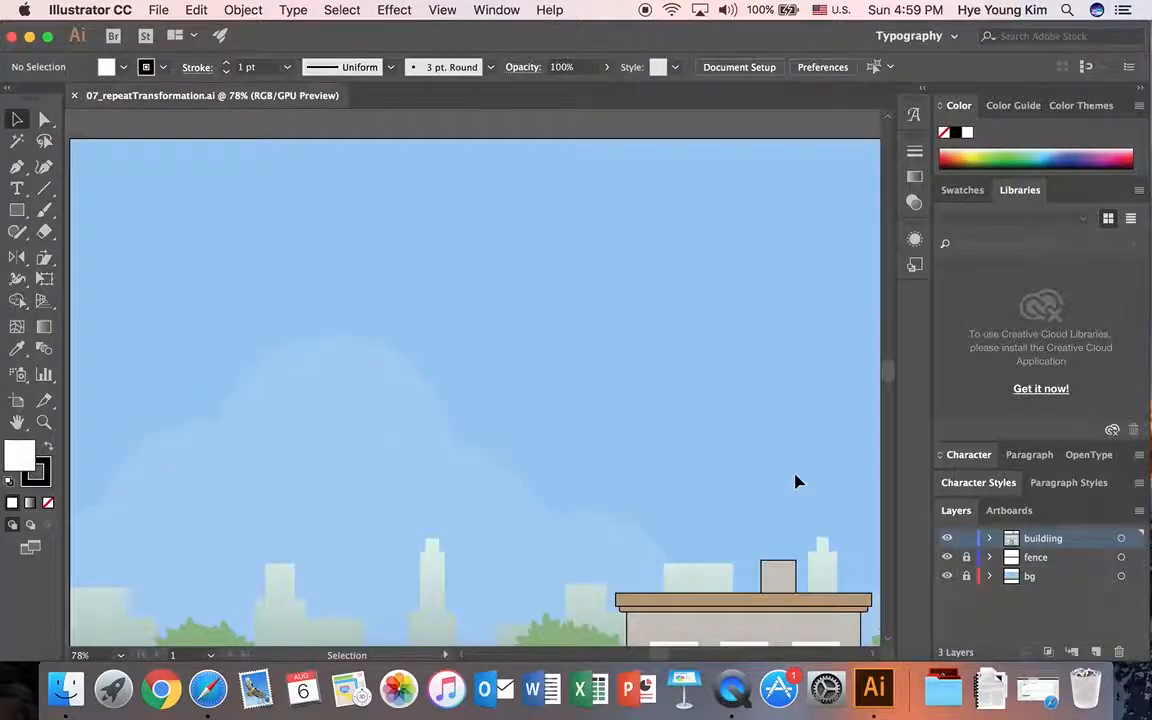
Step: Isolate the building's wall and roof group and select the chimney rectangle on top of the roof
scroll(796, 475, "down", 5)
left_click_drag(657, 655, 668, 655)
scroll(720, 604, "up", 5)
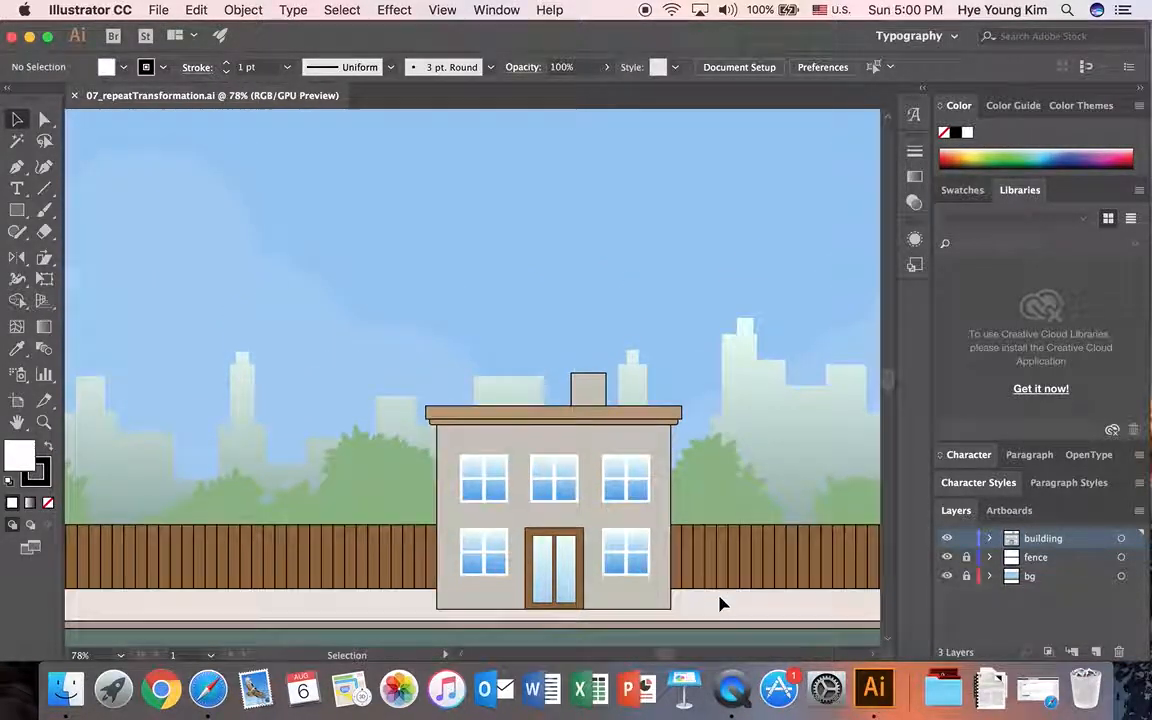
left_click(479, 421)
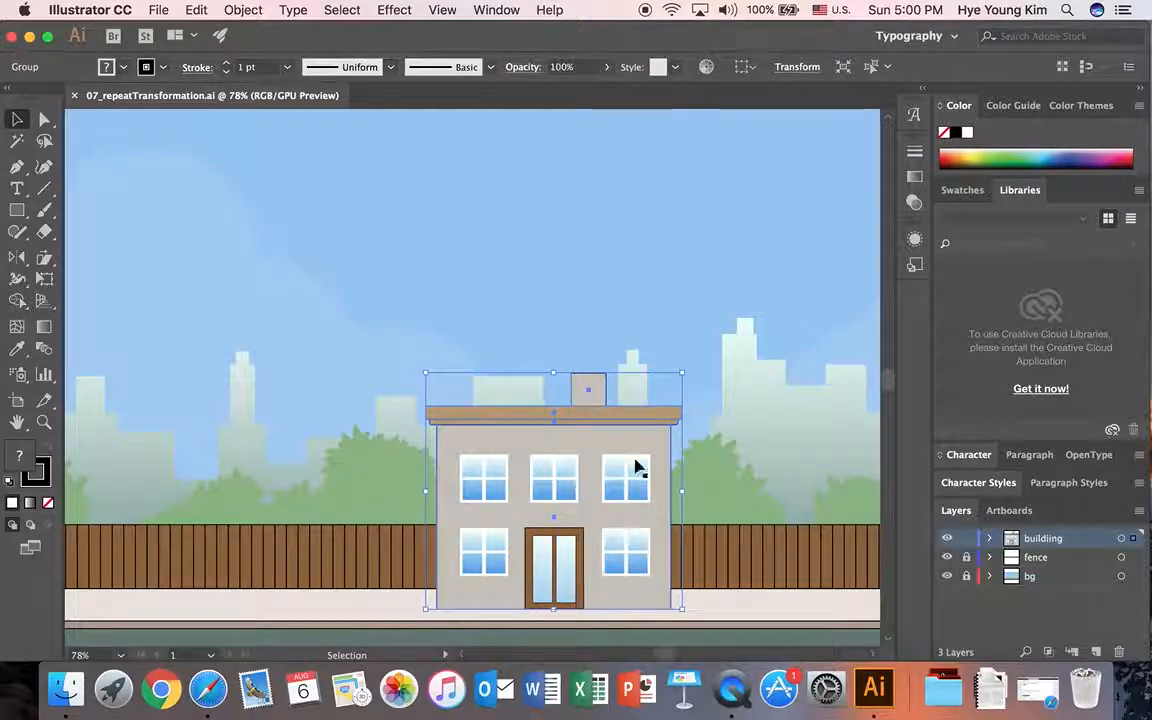
left_click(757, 422)
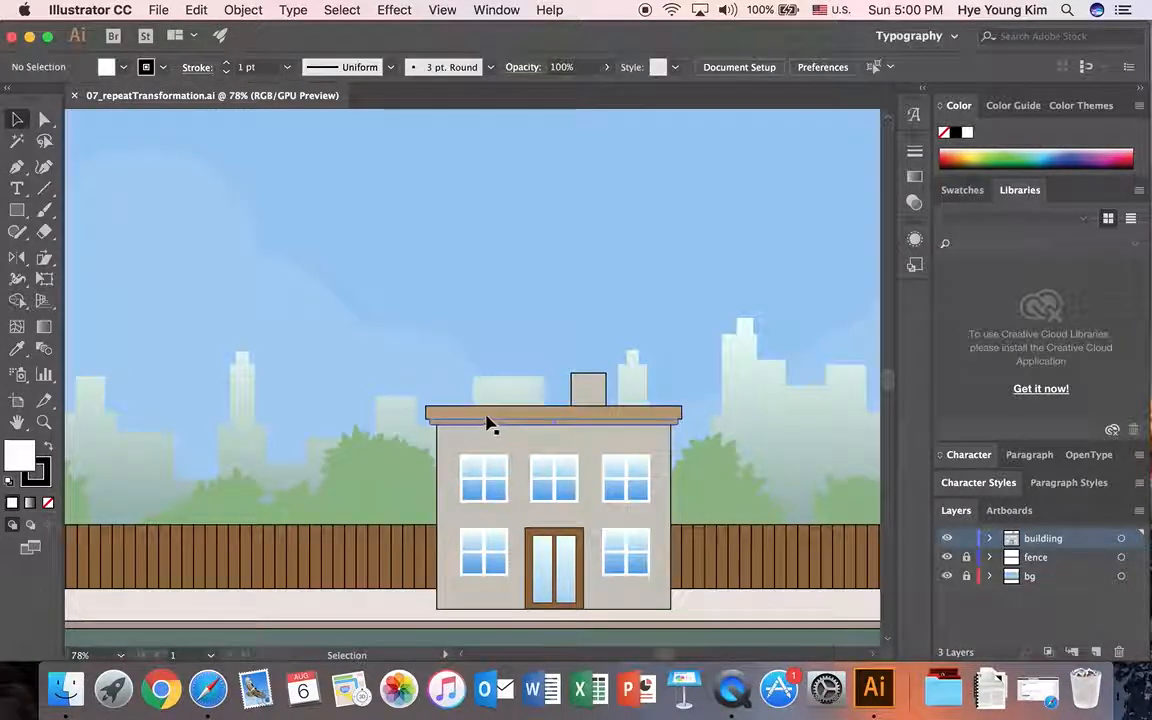
double_click(487, 418)
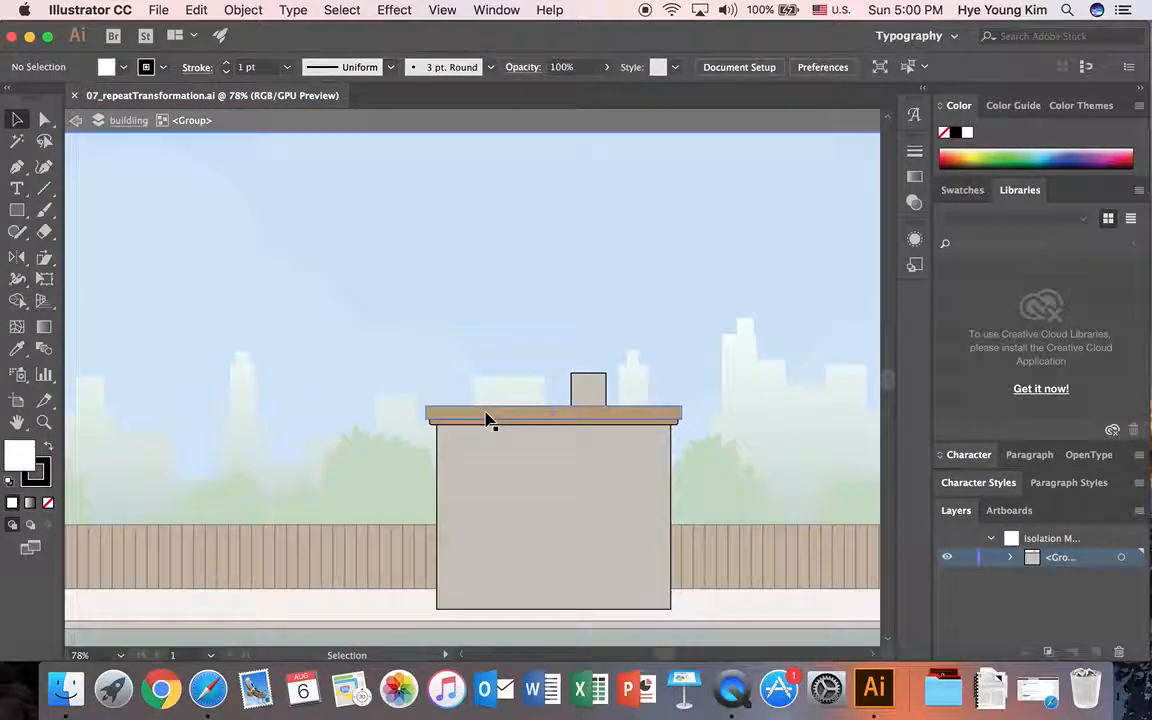
left_click(589, 390)
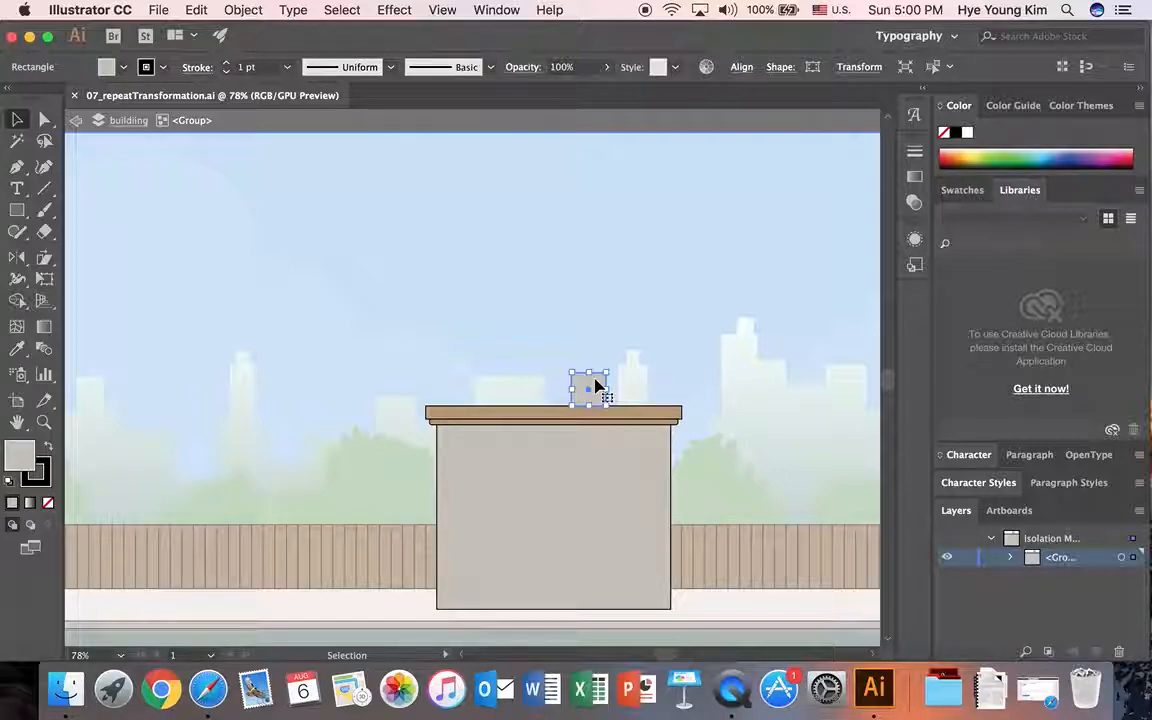
Step: Open the Move settings for the chimney rectangle and set the horizontal offset to 0 mm
left_click(15, 121)
left_click(596, 389)
key("Return")
left_click_drag(652, 193, 768, 197)
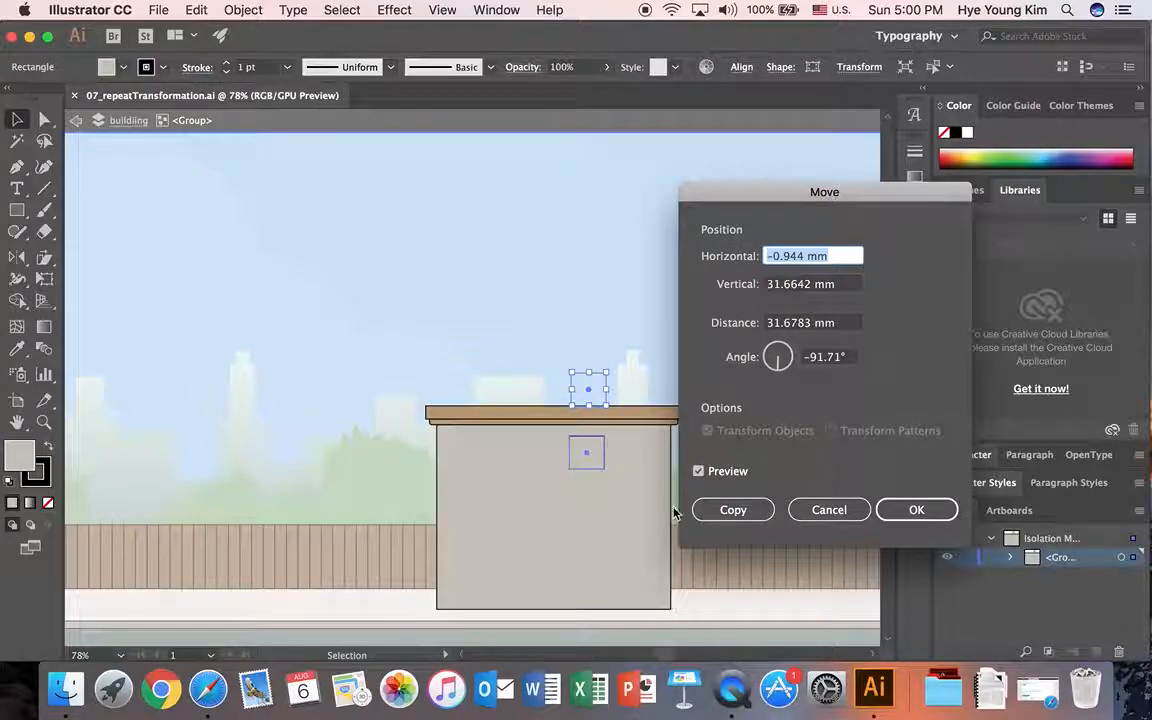
left_click(698, 471)
left_click(698, 471)
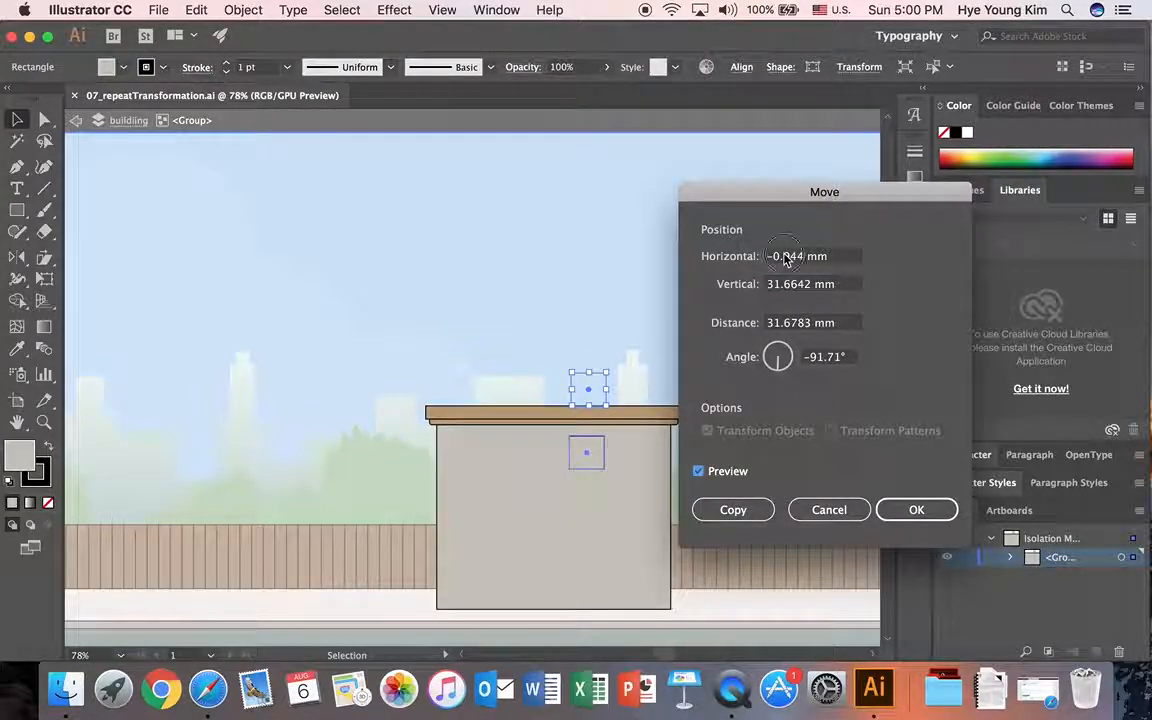
left_click(846, 256)
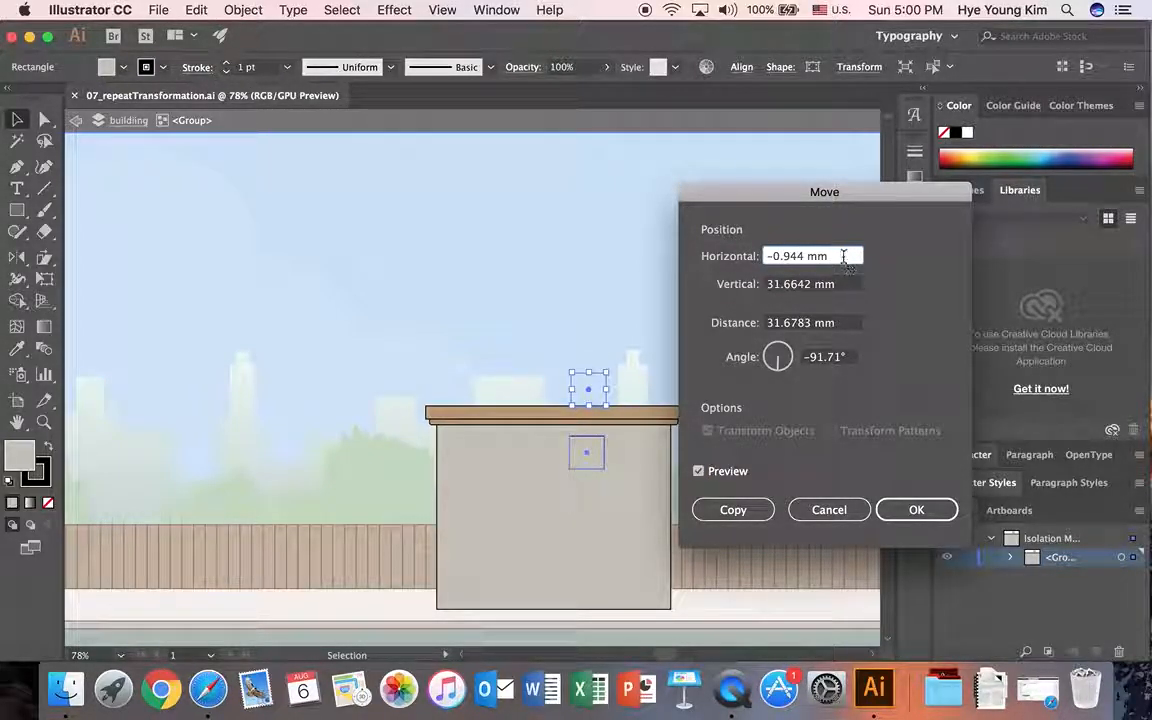
left_click_drag(843, 256, 666, 253)
type("0")
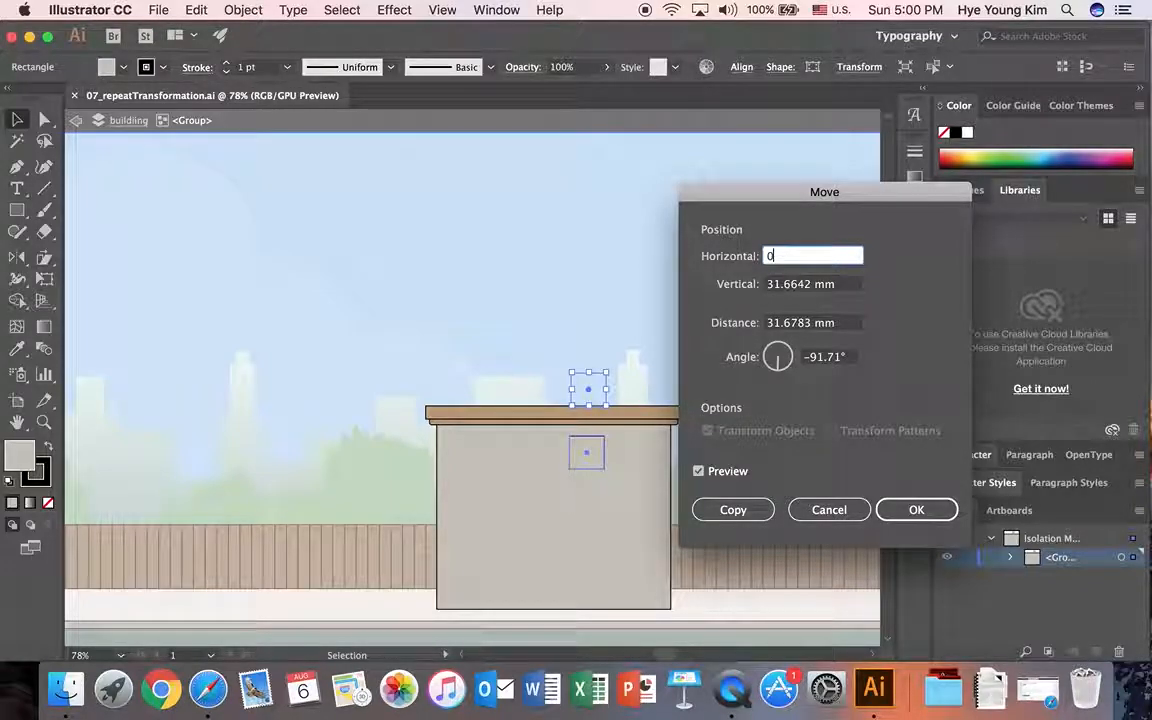
key("Tab")
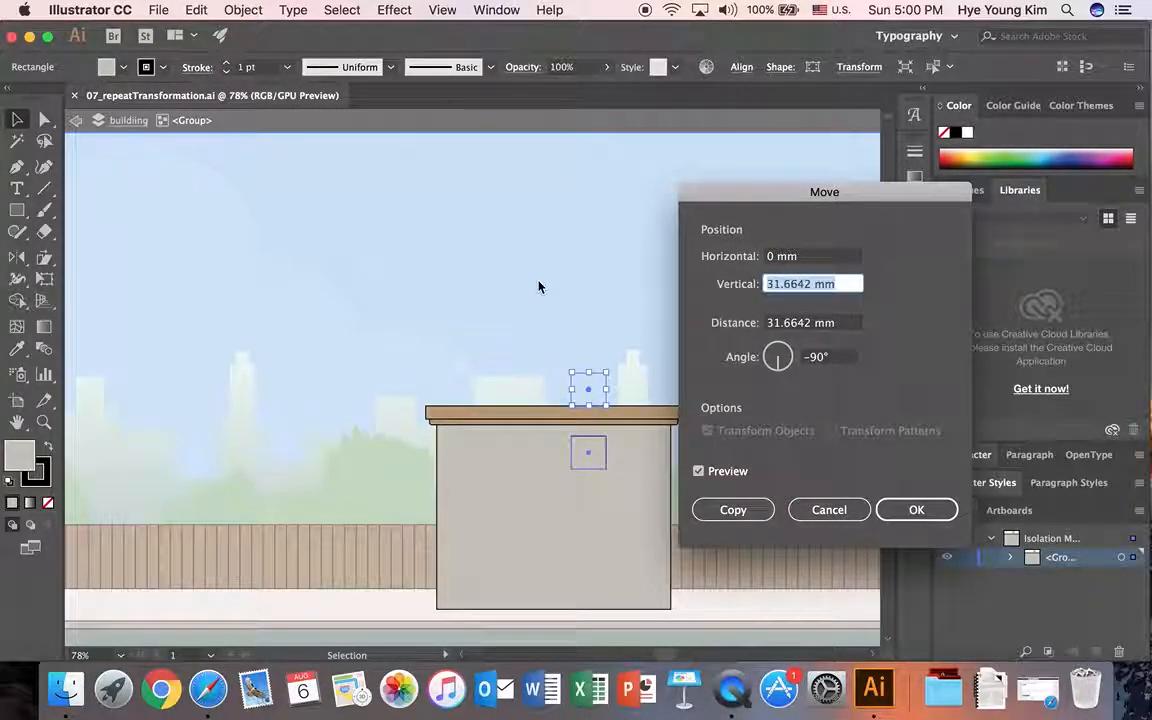
Step: Set the chimney's vertical offset to -180 mm and turn the preview off
type("-180 m")
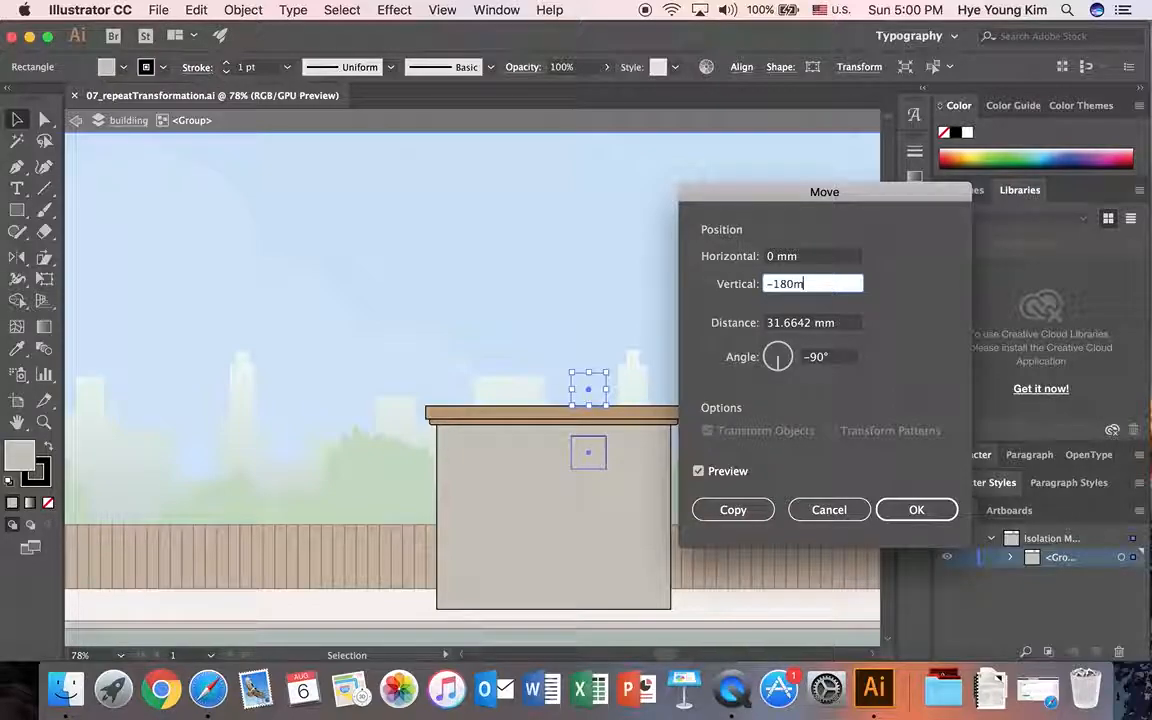
type("m")
key("Tab")
left_click(835, 323)
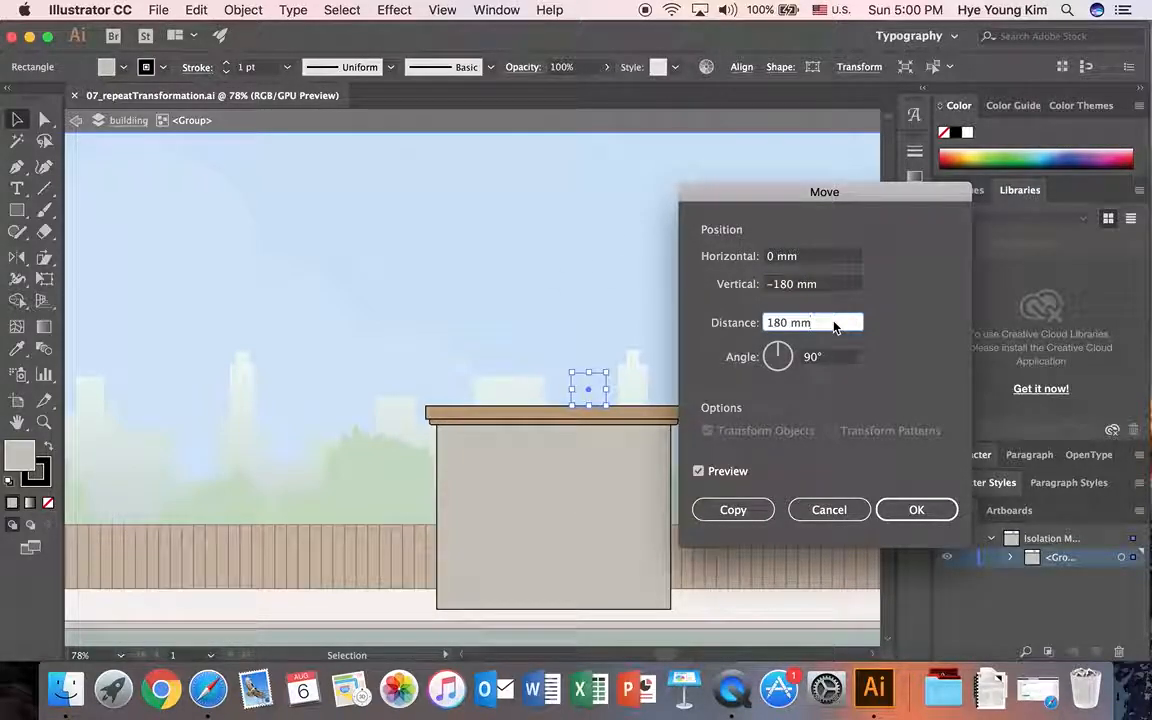
left_click(699, 471)
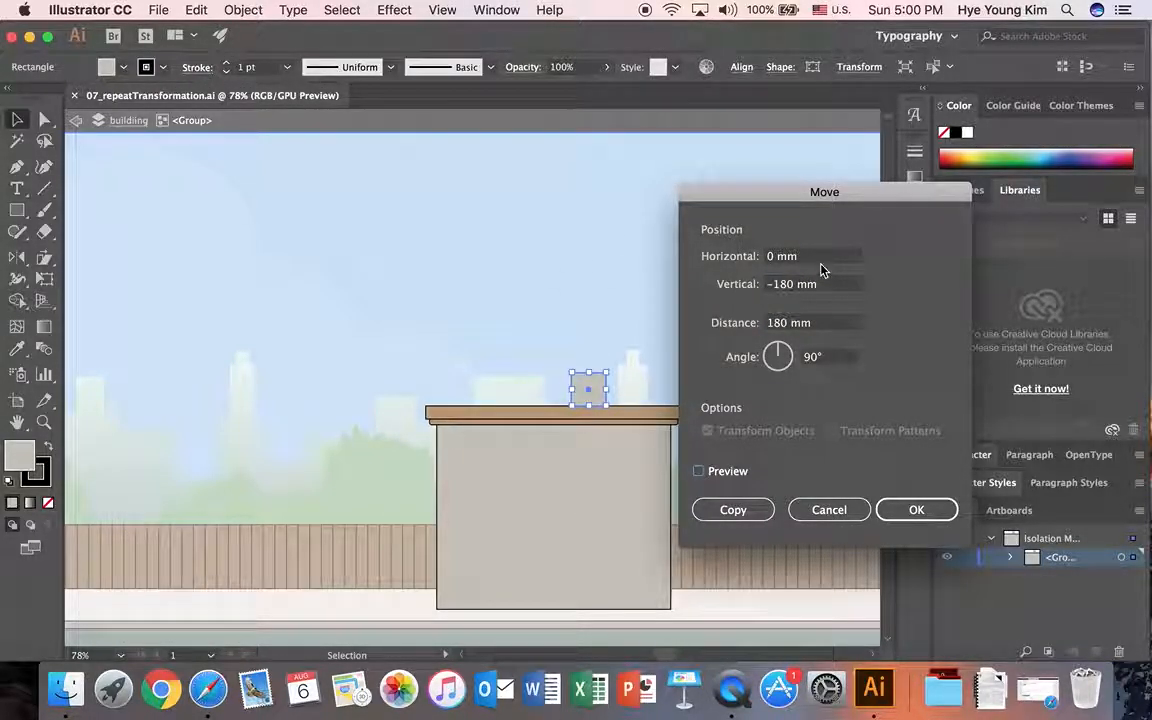
Step: Set the chimney's move to 180 mm horizontally and 0 mm vertically, with the preview turned on
left_click(740, 285)
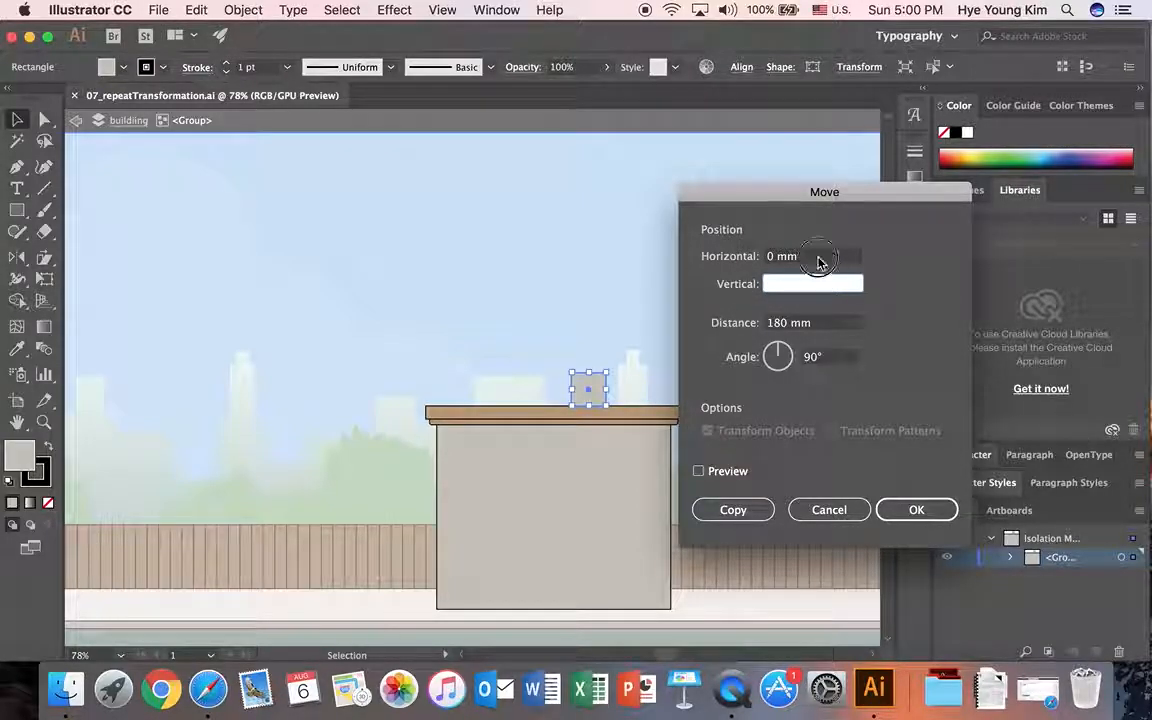
left_click(730, 256)
type("180 mm")
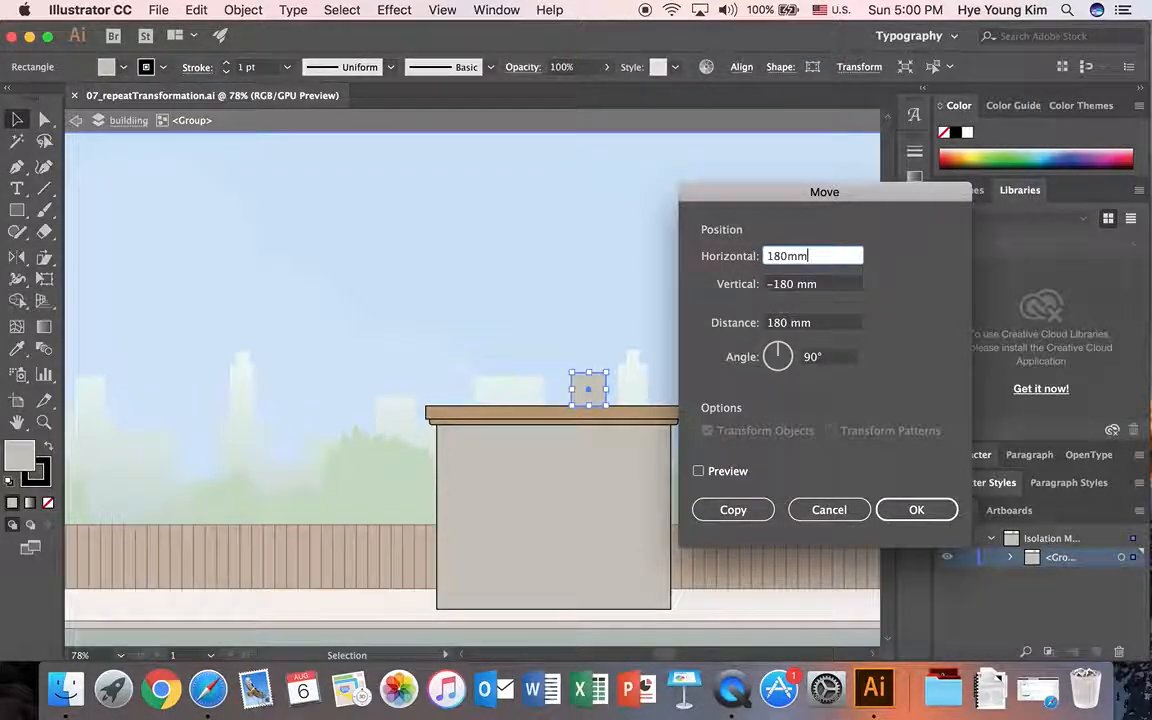
key("Tab")
type("0")
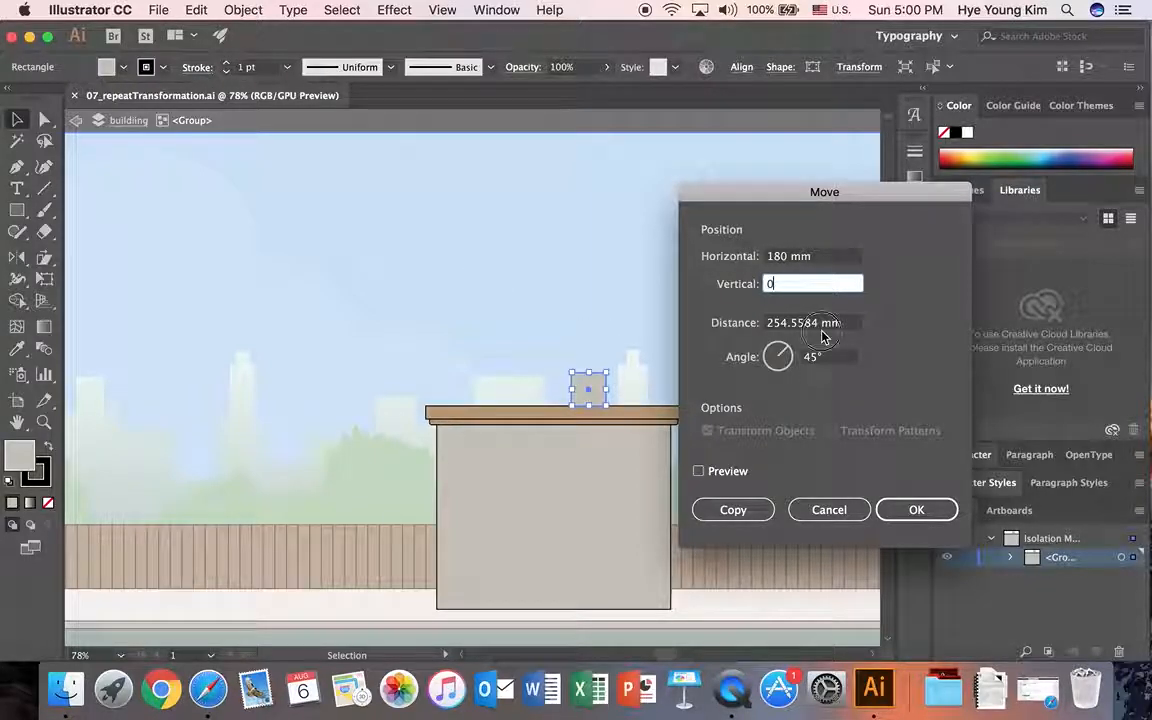
left_click(700, 474)
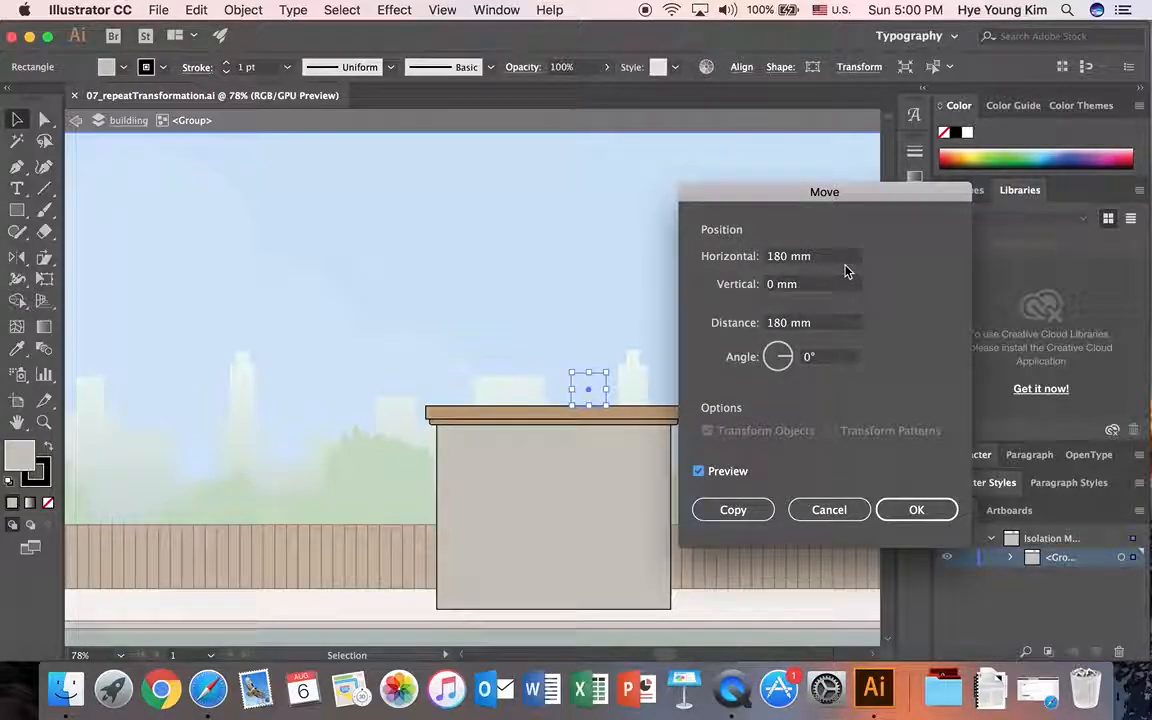
Step: Change the angle of the chimney's move to 90° and check the preview
left_click(810, 357)
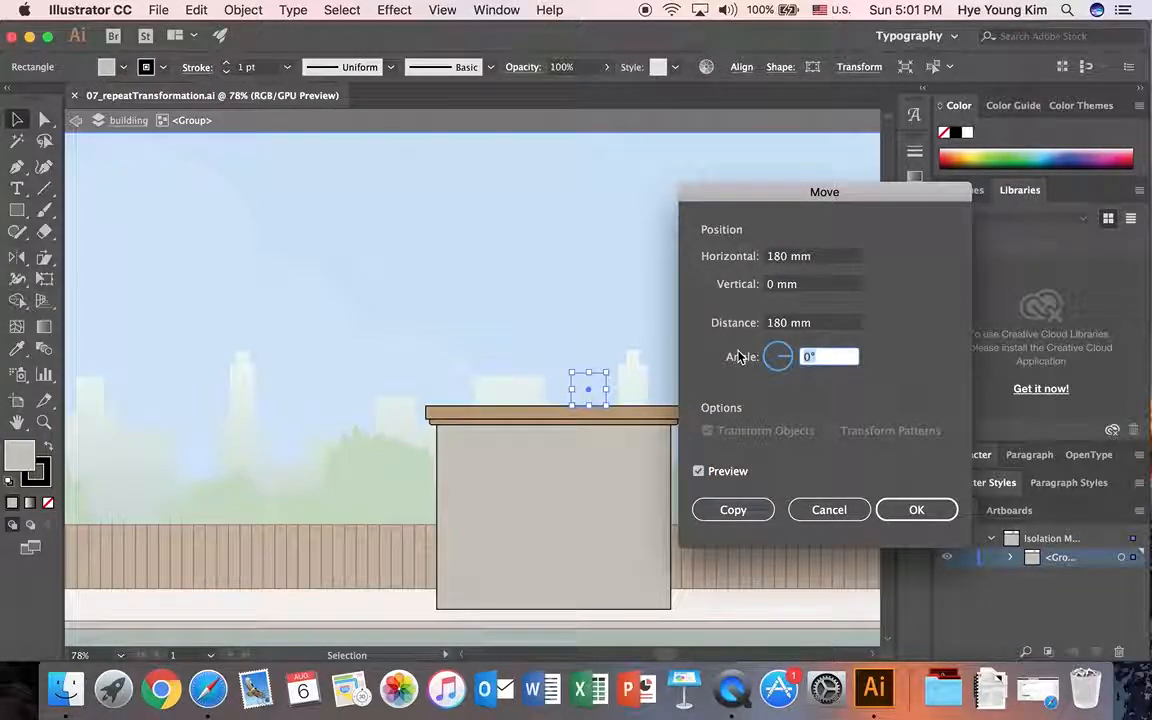
type("90")
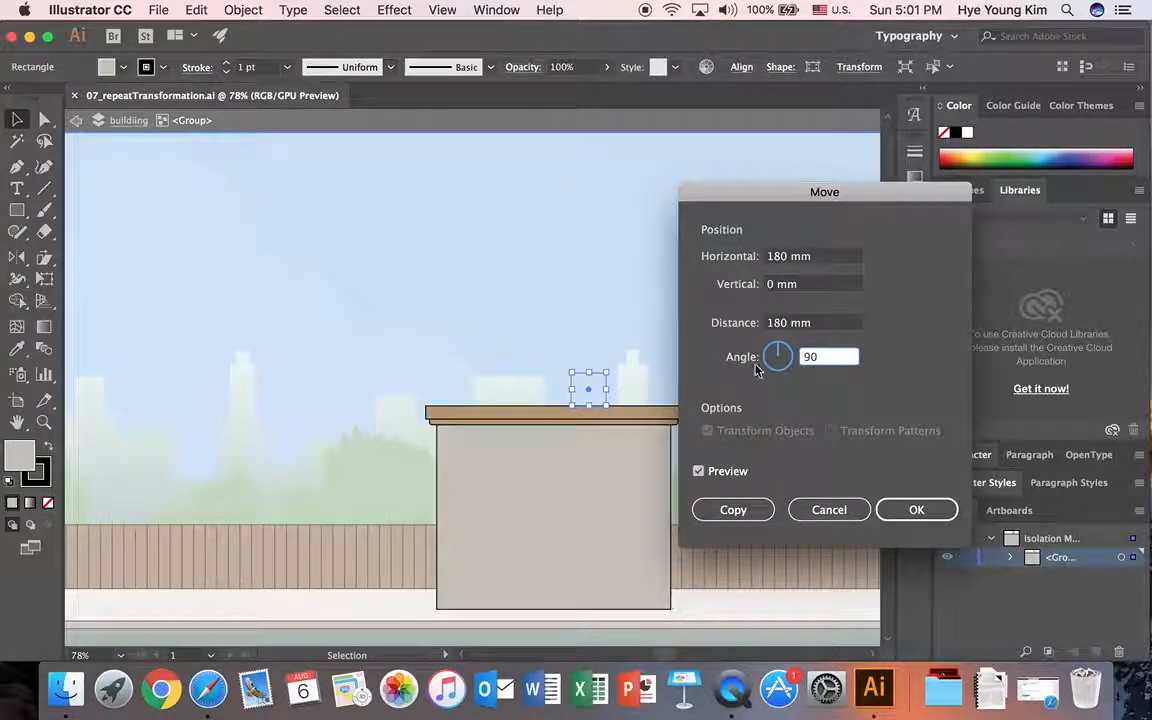
left_click(699, 473)
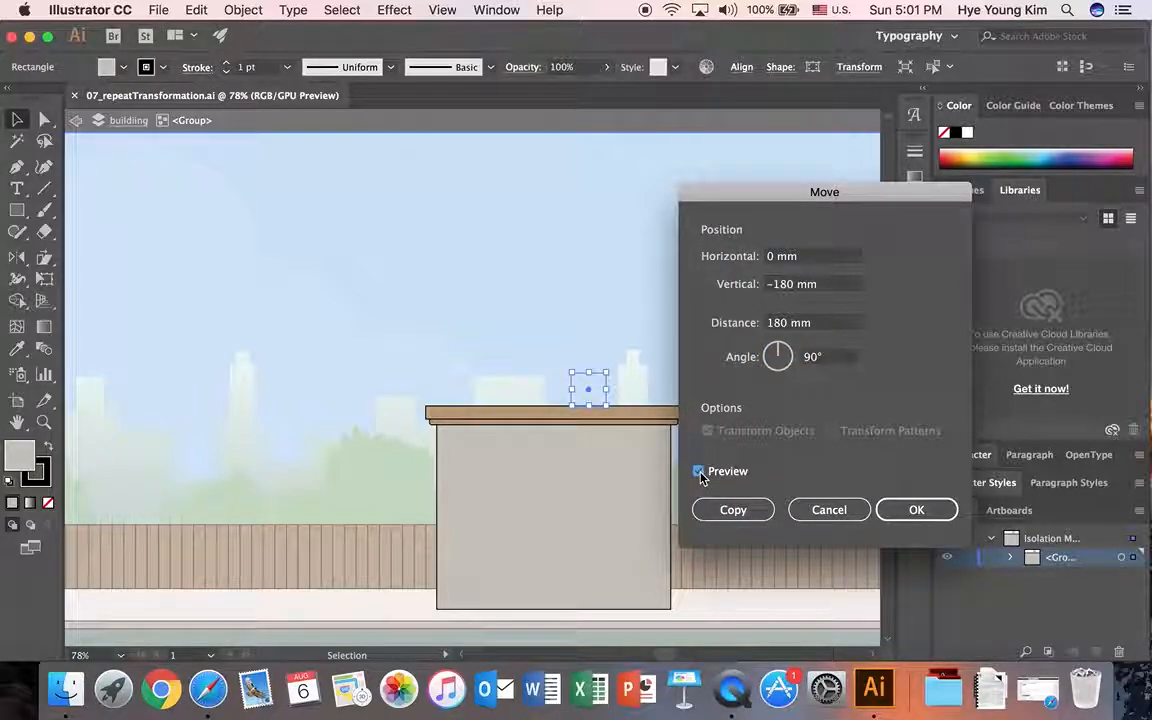
Step: Clear the chimney's vertical offset to 0 mm
left_click(764, 288)
key("BackSpace")
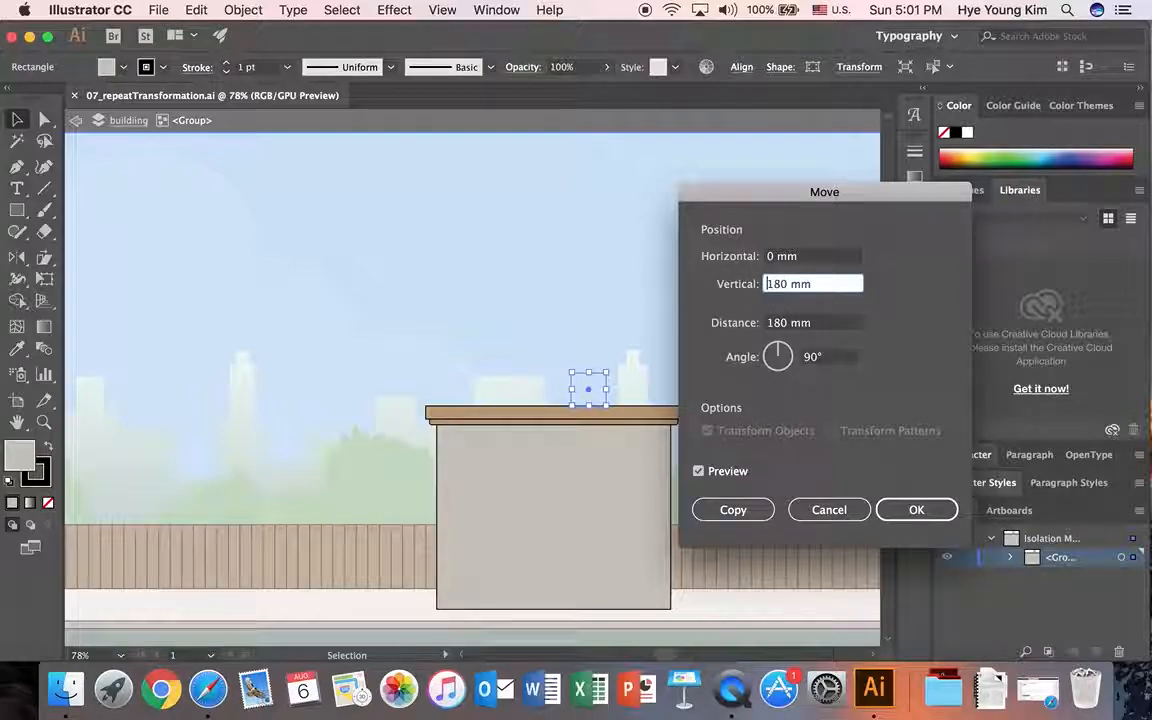
left_click(635, 264)
key("BackSpace")
key("shift+Tab")
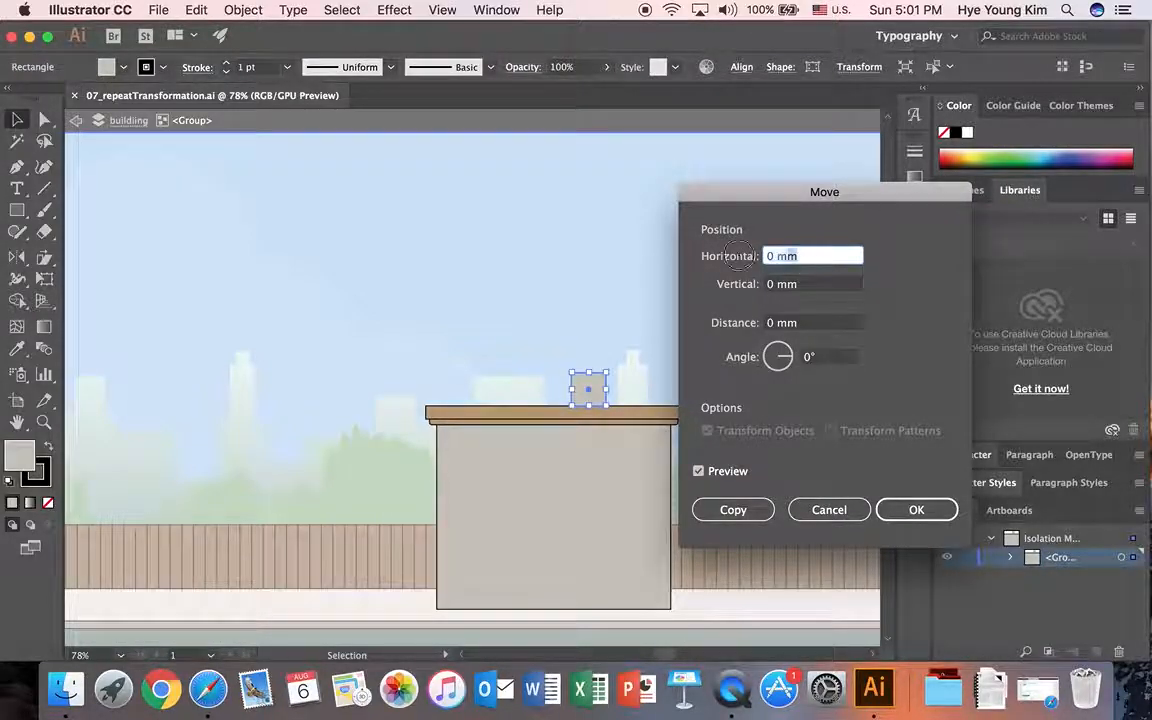
Step: Set the horizontal offset to 180 mm, change the angle to 90°, and create a moved copy of the chimney
type("180 mm")
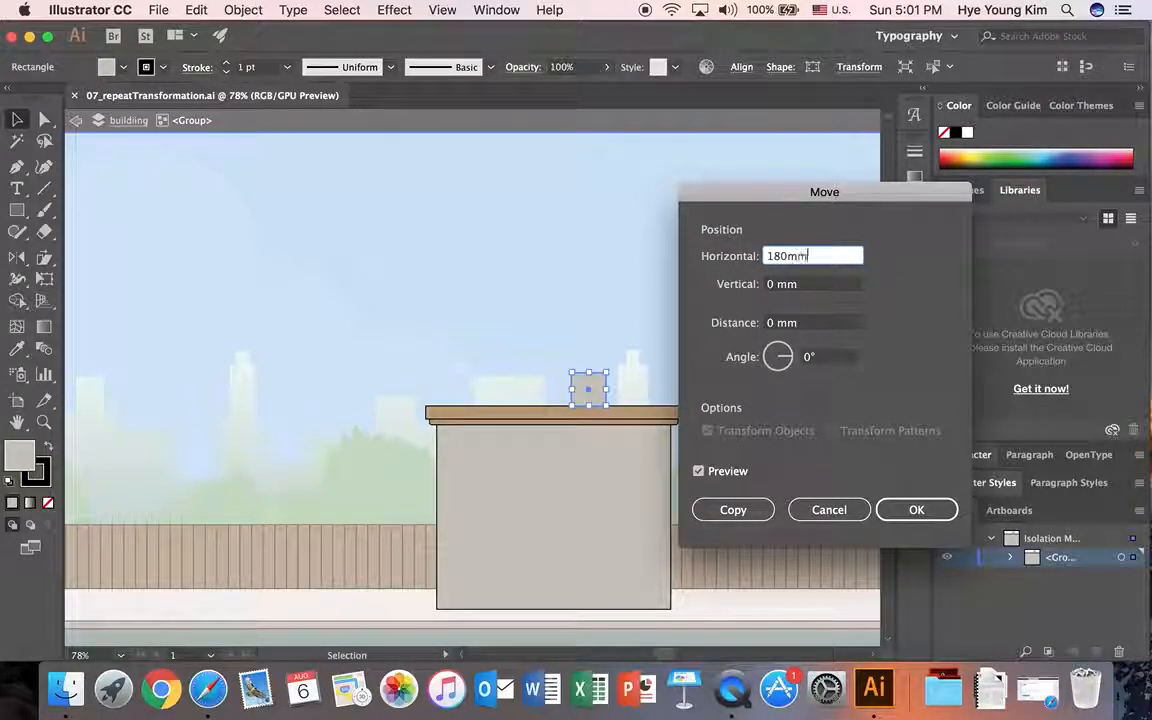
left_click(805, 322)
key("Tab")
type("90")
left_click(698, 471)
left_click(698, 471)
left_click(698, 471)
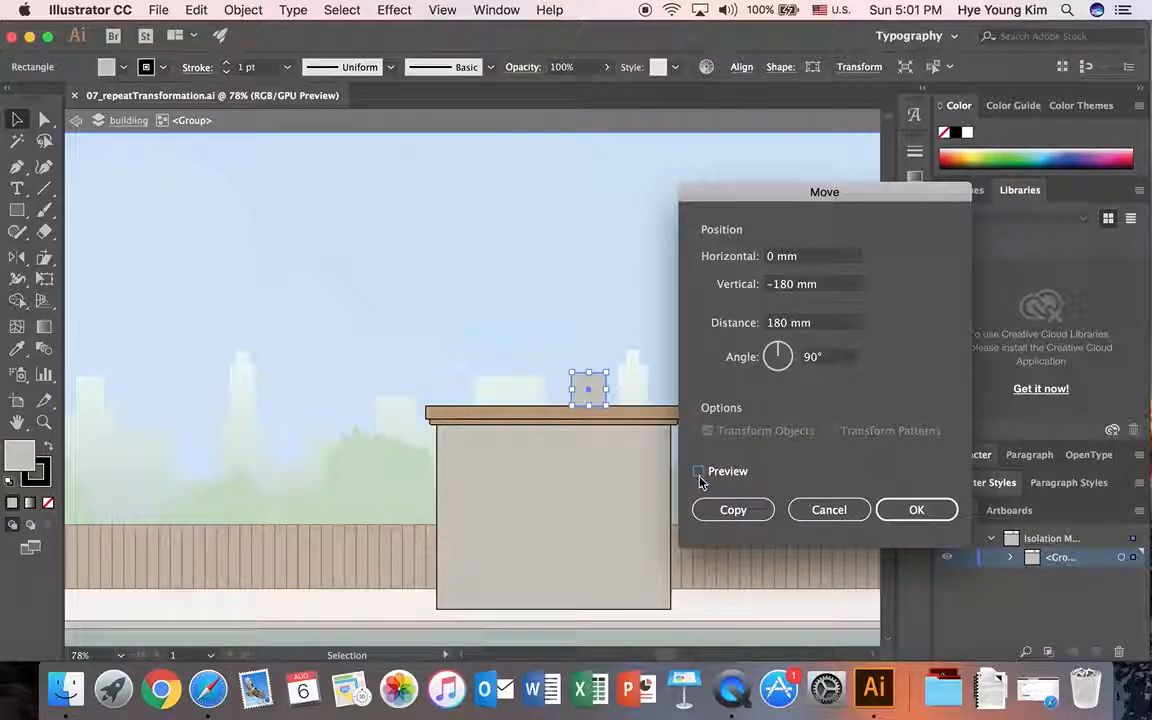
left_click(698, 471)
left_click(740, 509)
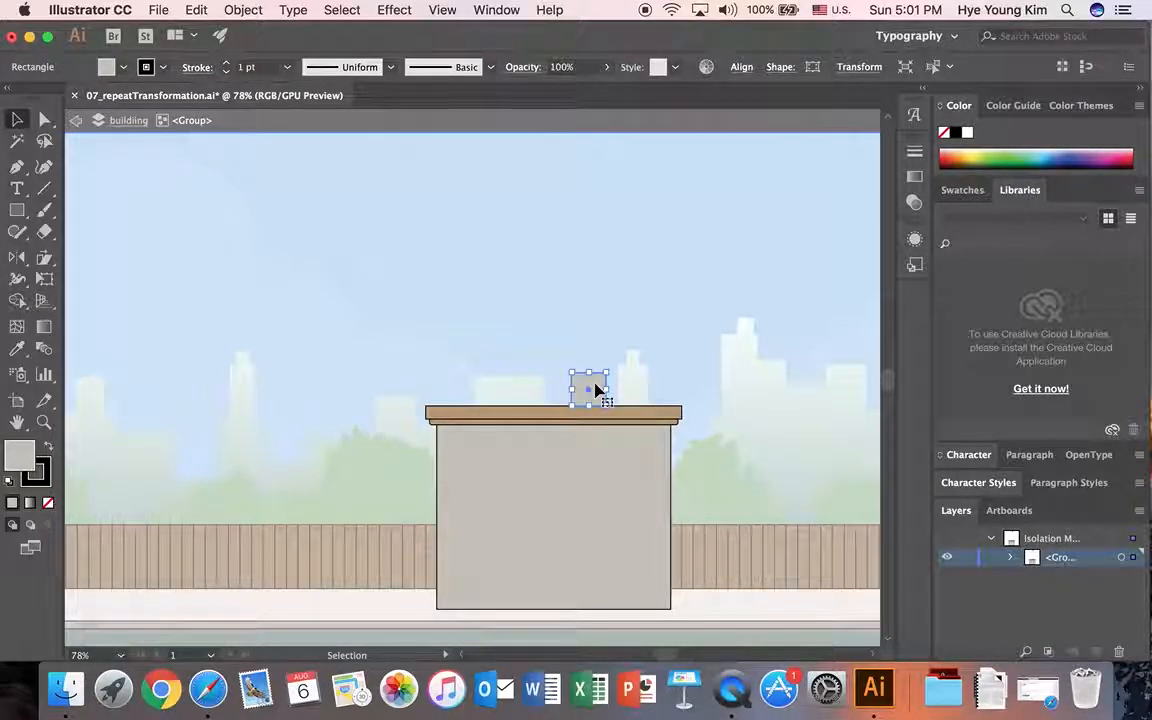
Step: Try moving the chimney on the roof straight up into the sky, and undo that move
left_click_drag(595, 389, 595, 233)
key("super+z")
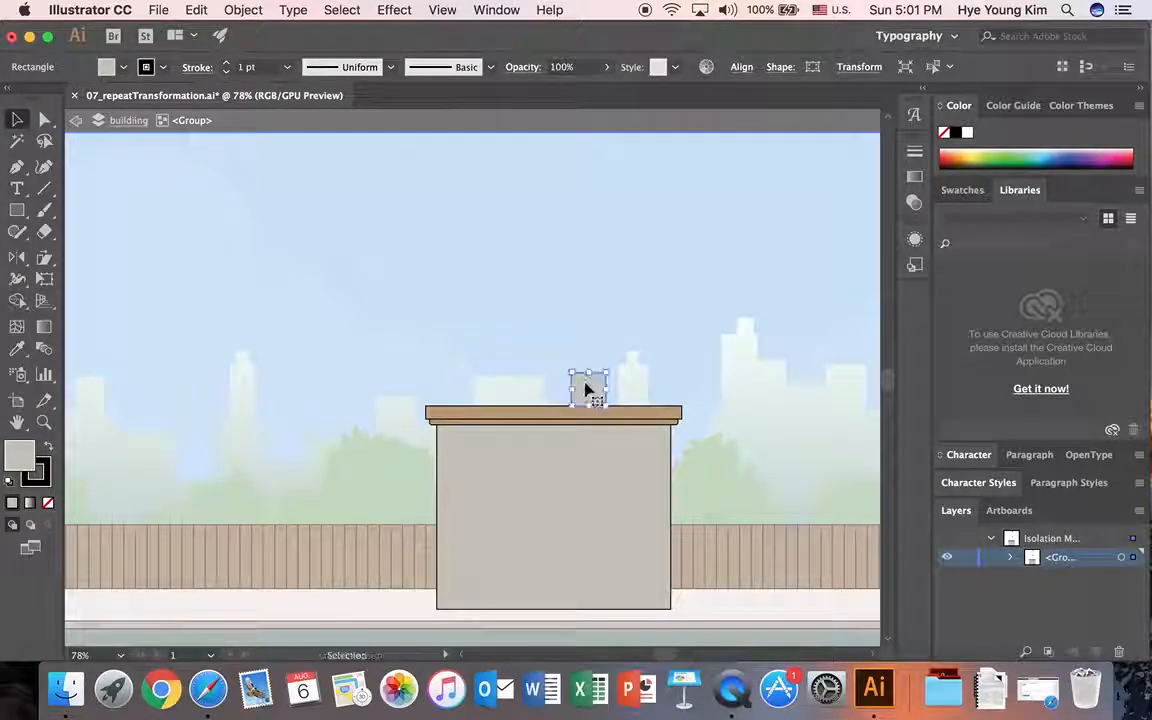
Step: Move the chimney straight up with the Move command, using horizontal 0 mm, vertical -180 mm and angle 90°, and fit the artboard in view
key("Return")
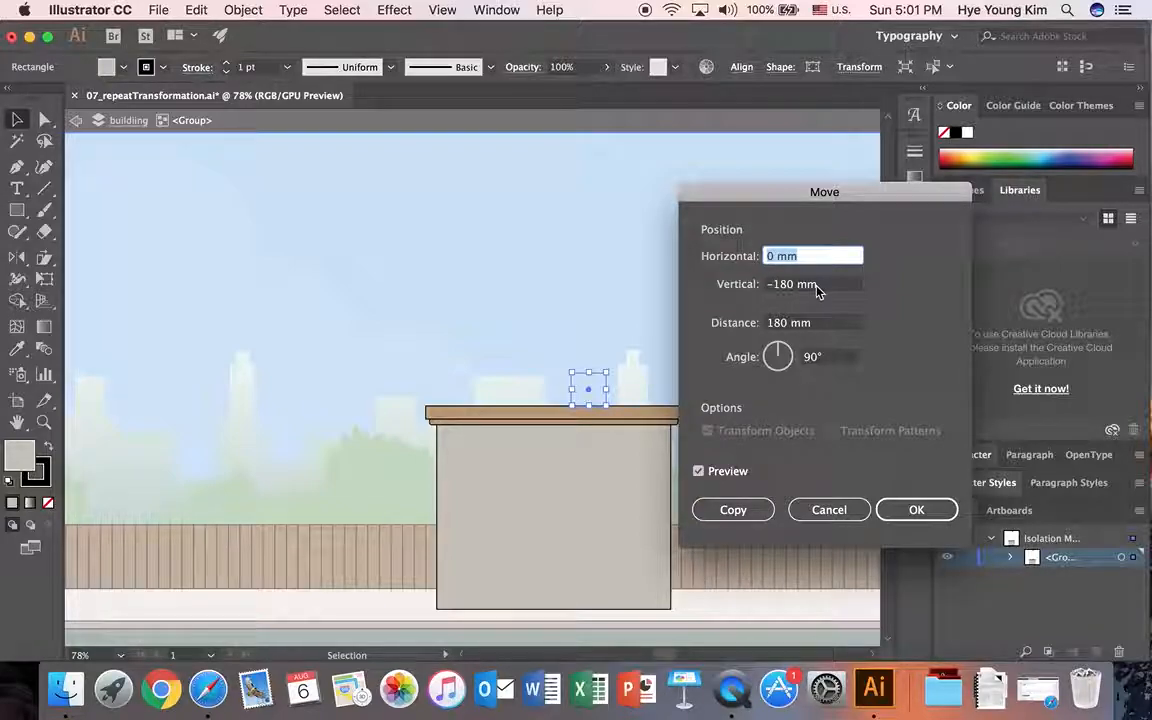
left_click(914, 509)
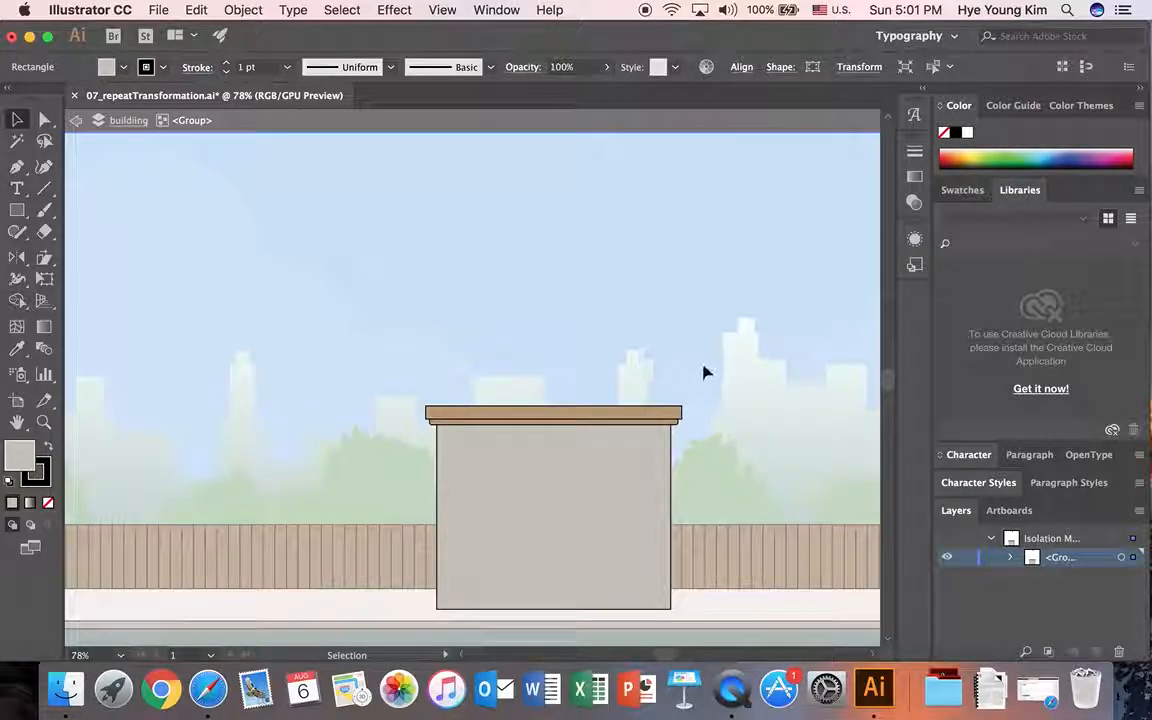
scroll(704, 369, "down", 5)
scroll(704, 369, "up", 10)
scroll(700, 364, "down", 3)
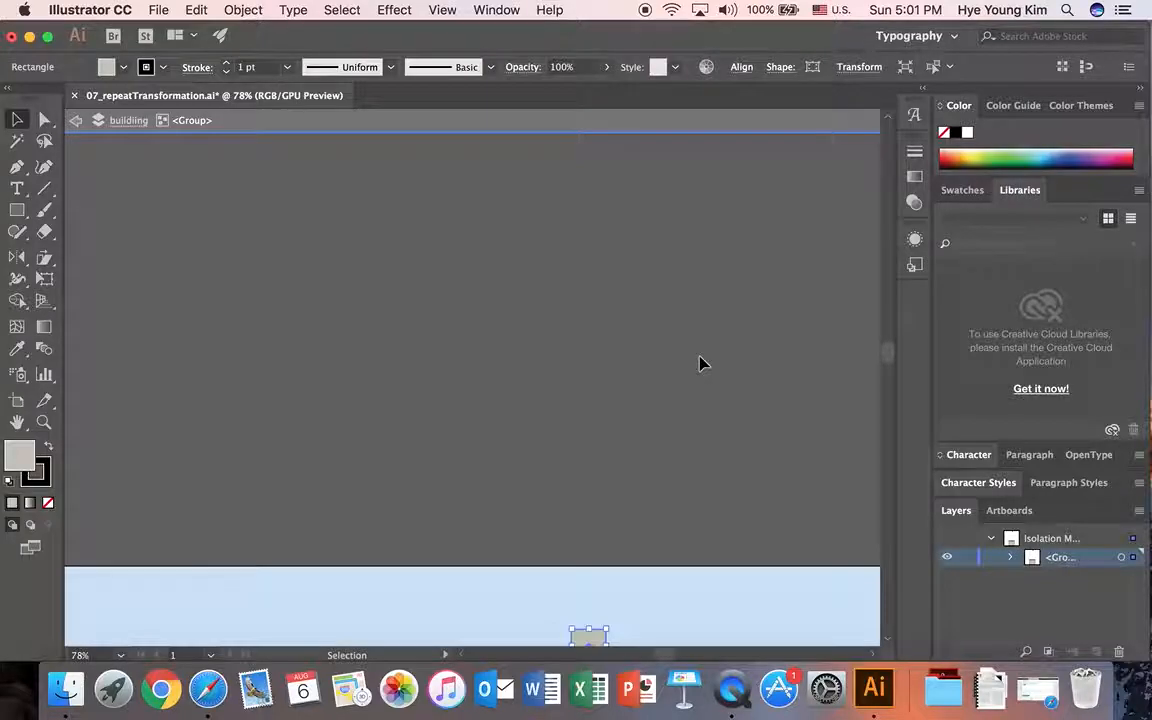
scroll(700, 364, "down", 6)
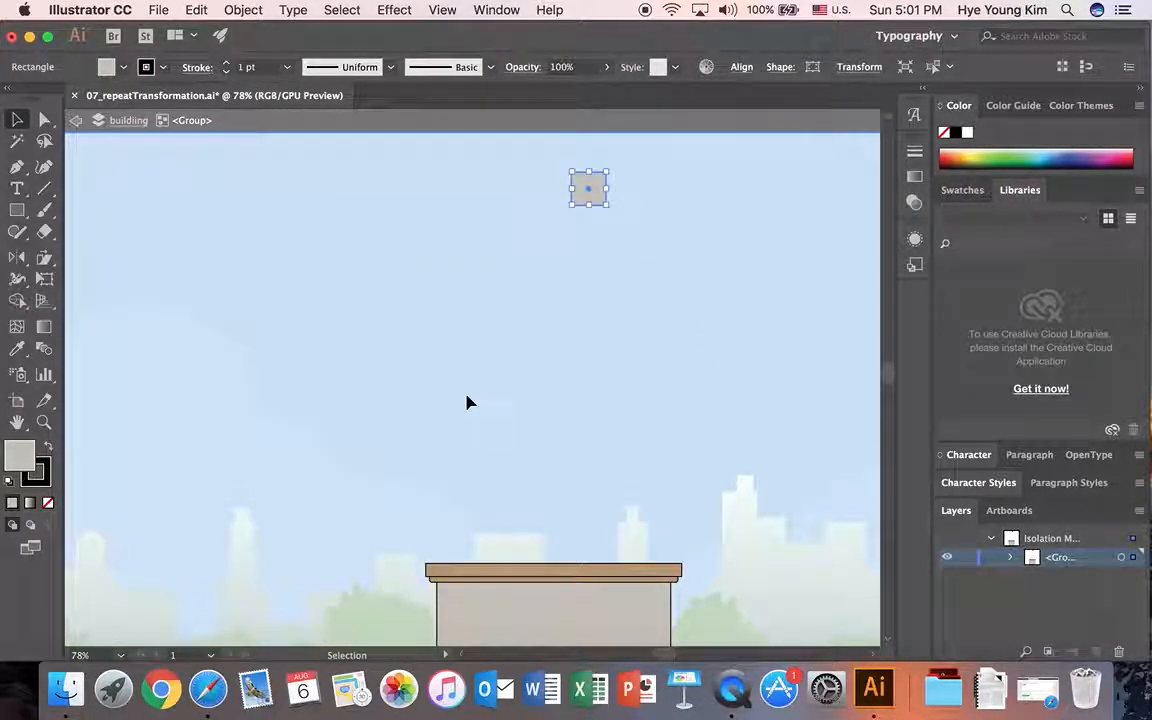
key("a")
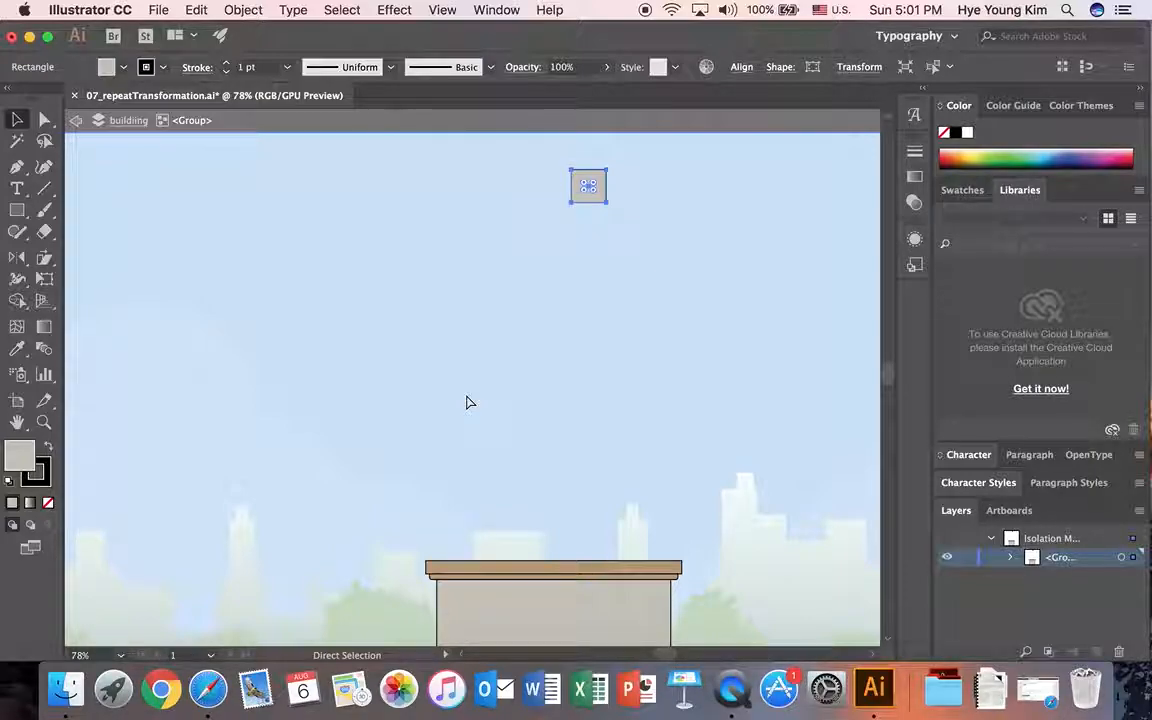
key("super+0")
key("v")
left_click(472, 410)
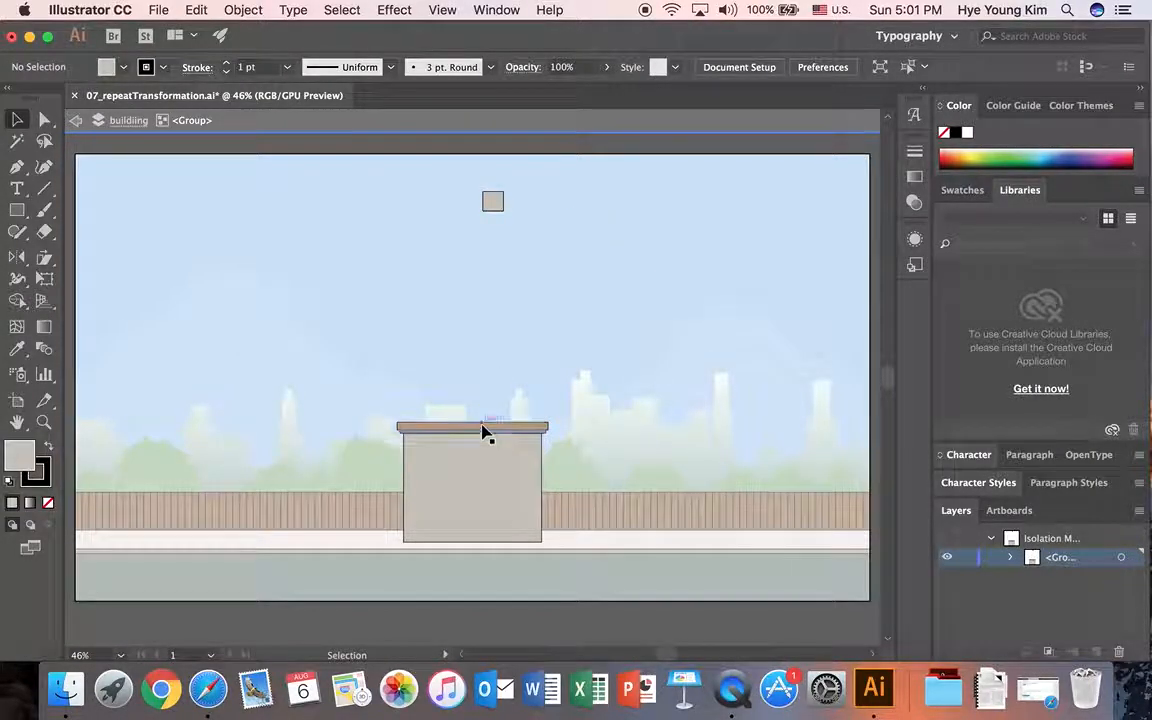
Step: Isolate the roof's nested group and repeat the chimney's move on the wide roof slab and the narrow ledge beneath it
left_click(482, 432)
left_click(510, 401)
double_click(486, 429)
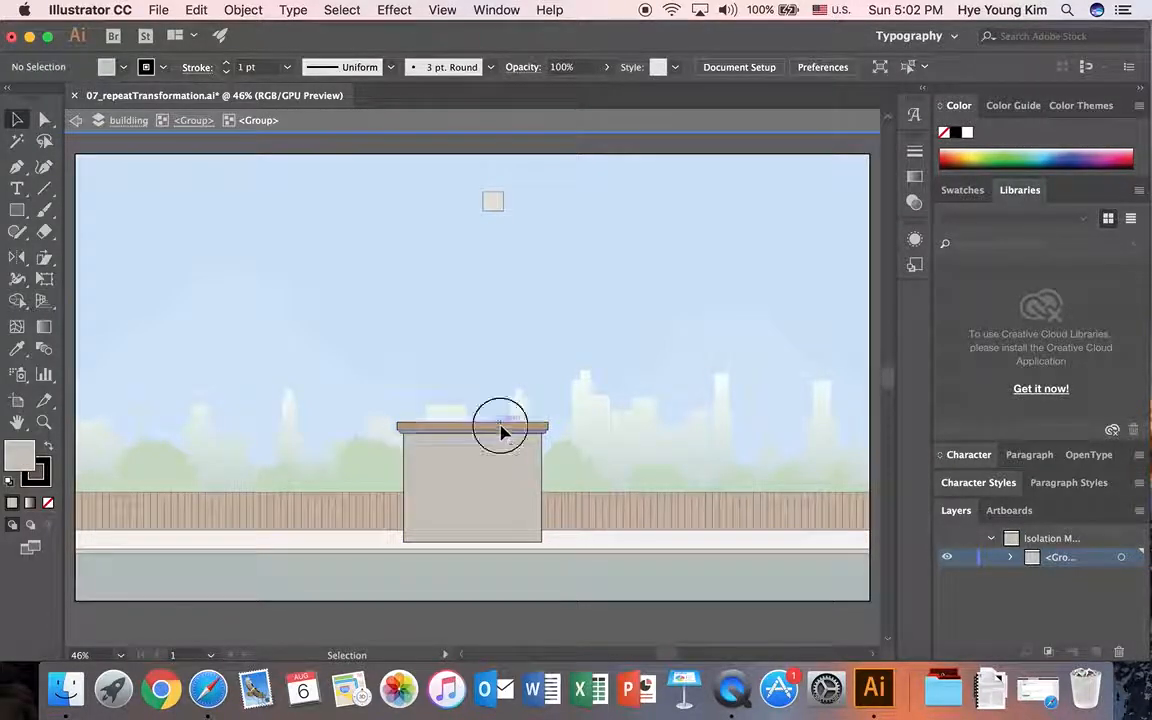
left_click(502, 430)
left_click(496, 430)
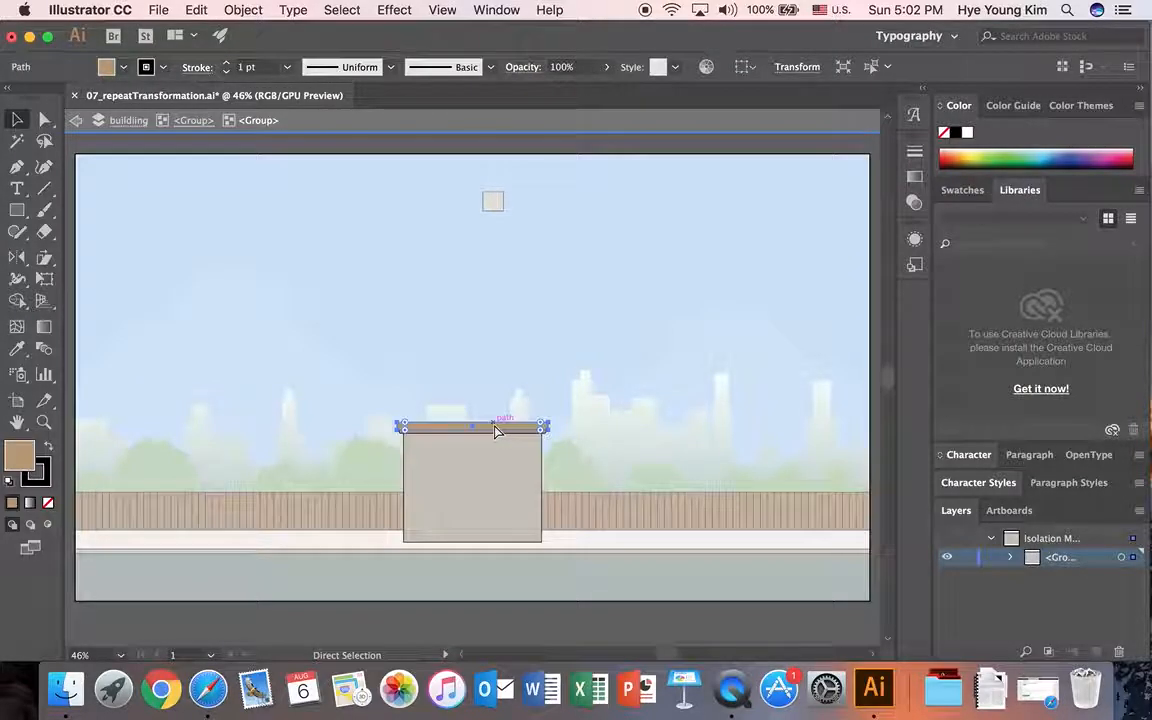
key("super+d")
left_click(547, 376)
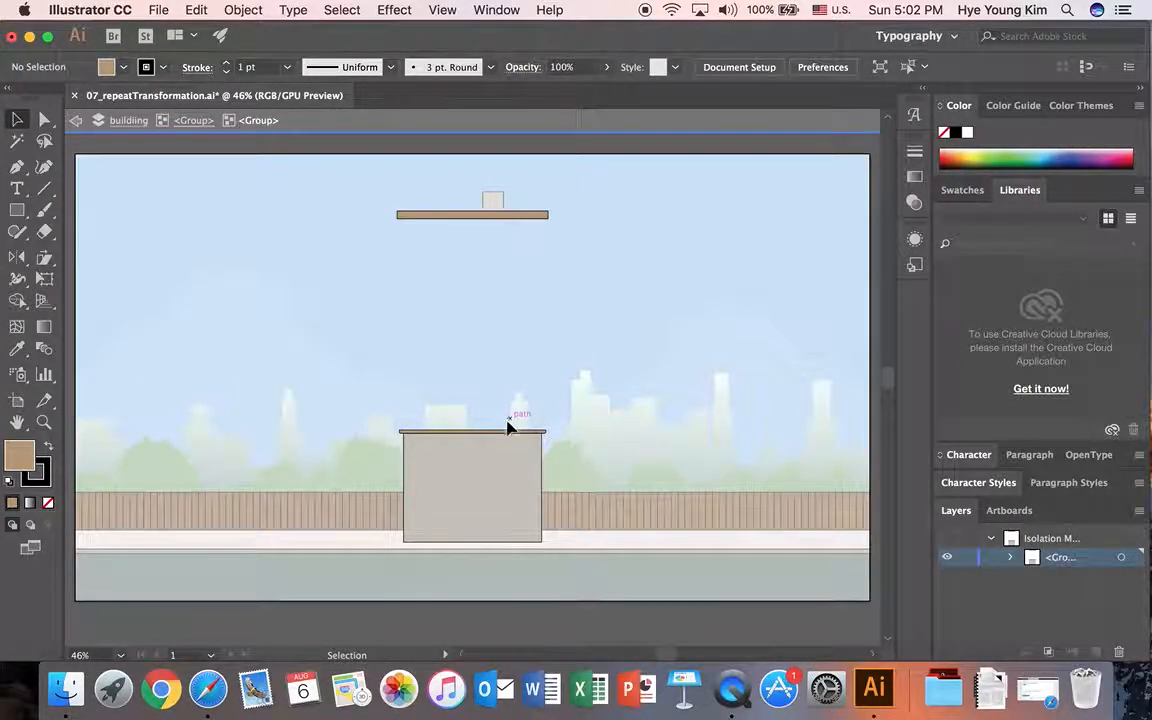
left_click(501, 434)
key("super+d")
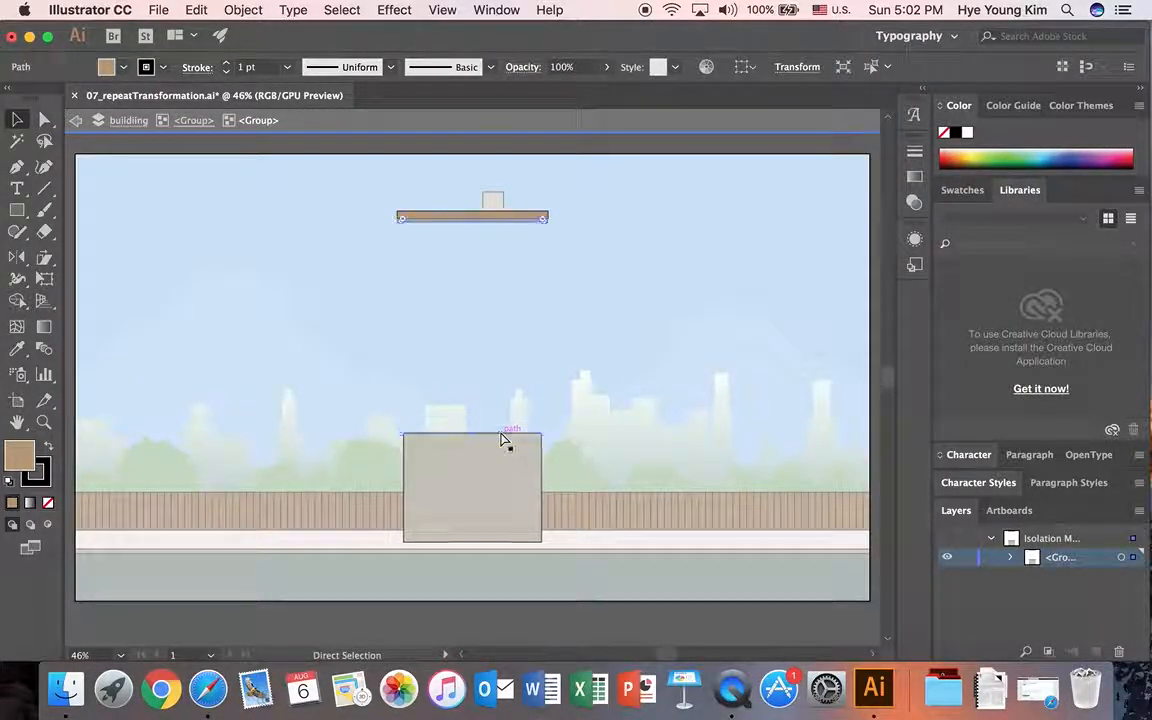
left_click(584, 355)
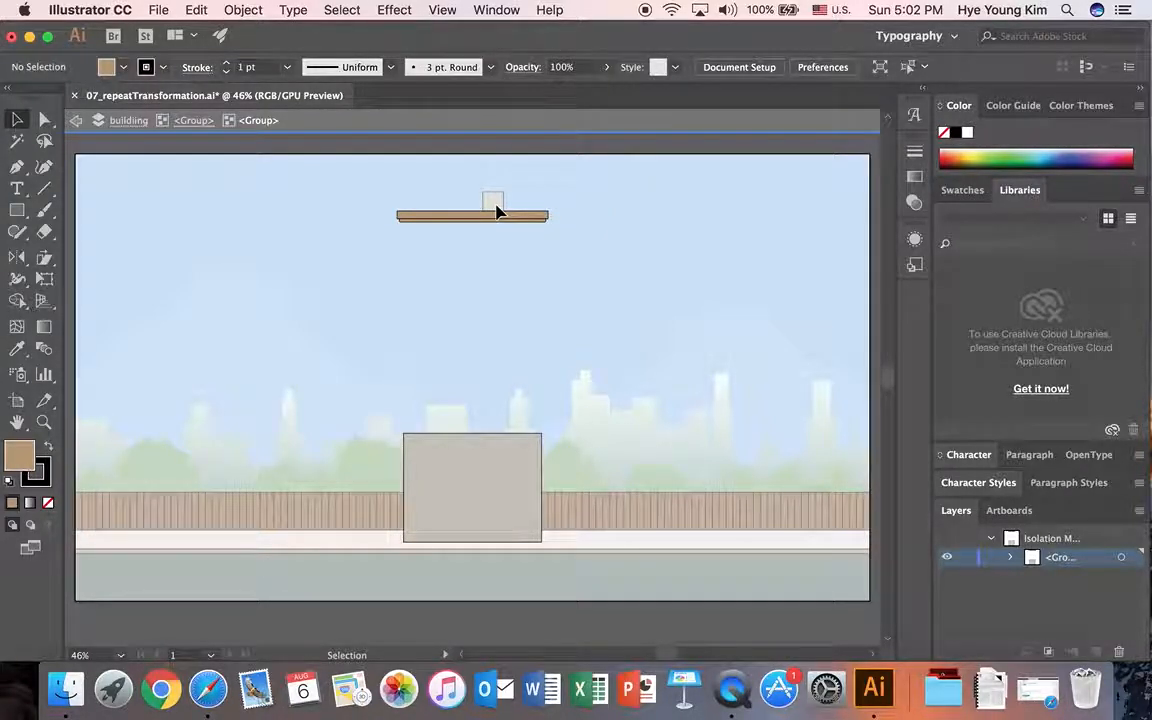
Step: Stretch the building's wall upward to meet the underside of the raised roof, and exit isolation mode
left_click(243, 10)
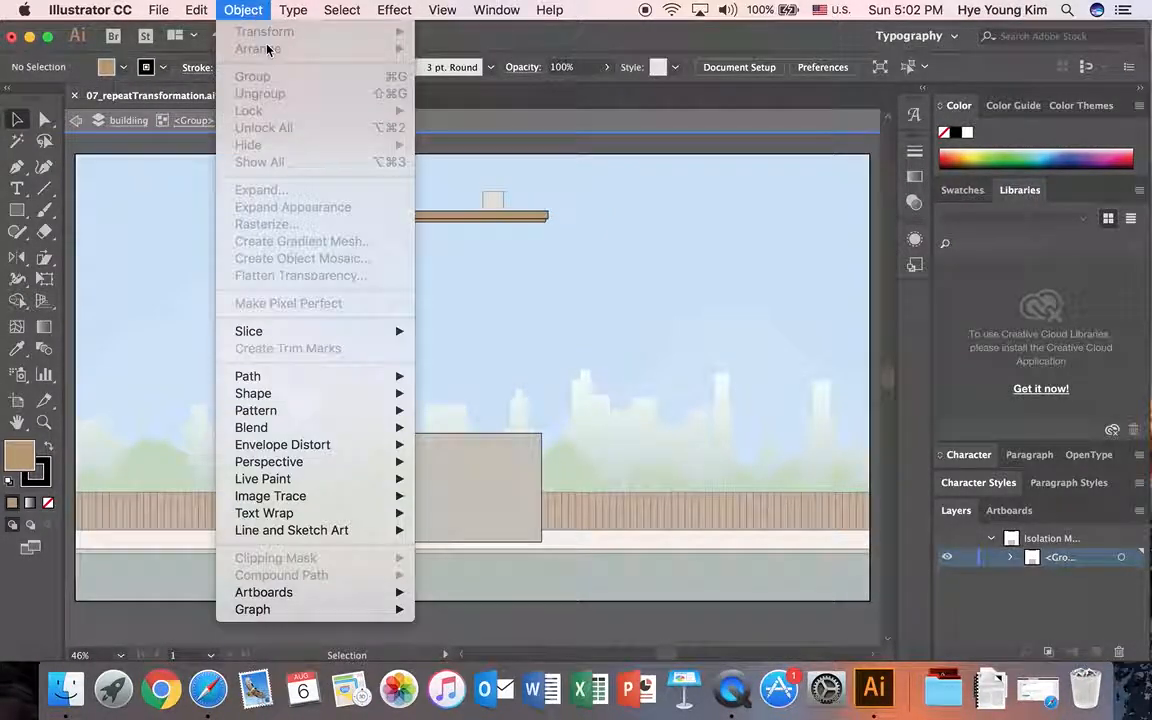
left_click(612, 250)
left_click(496, 458)
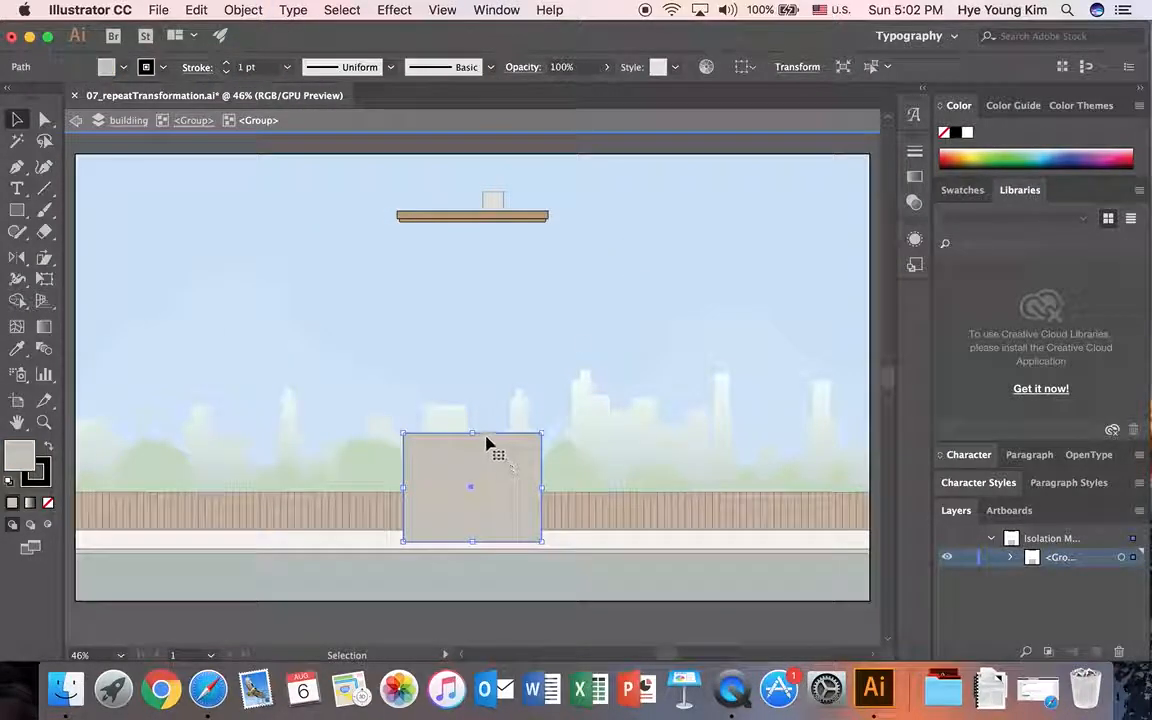
left_click_drag(477, 432, 473, 231)
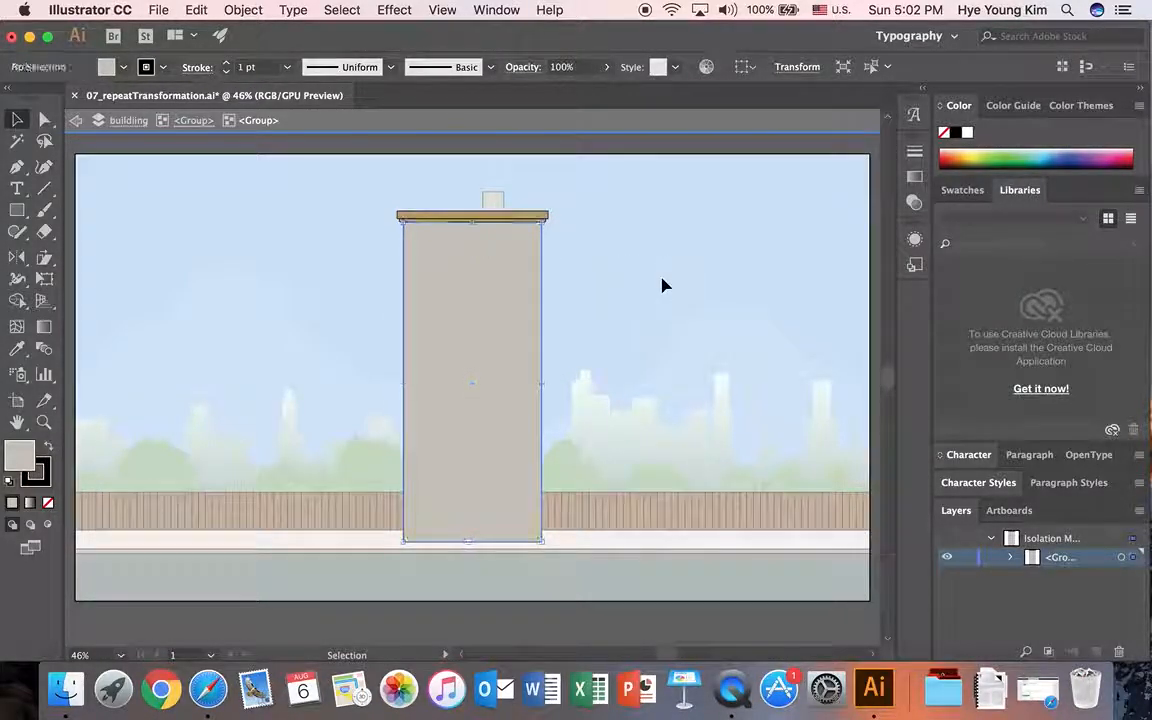
left_click(221, 141)
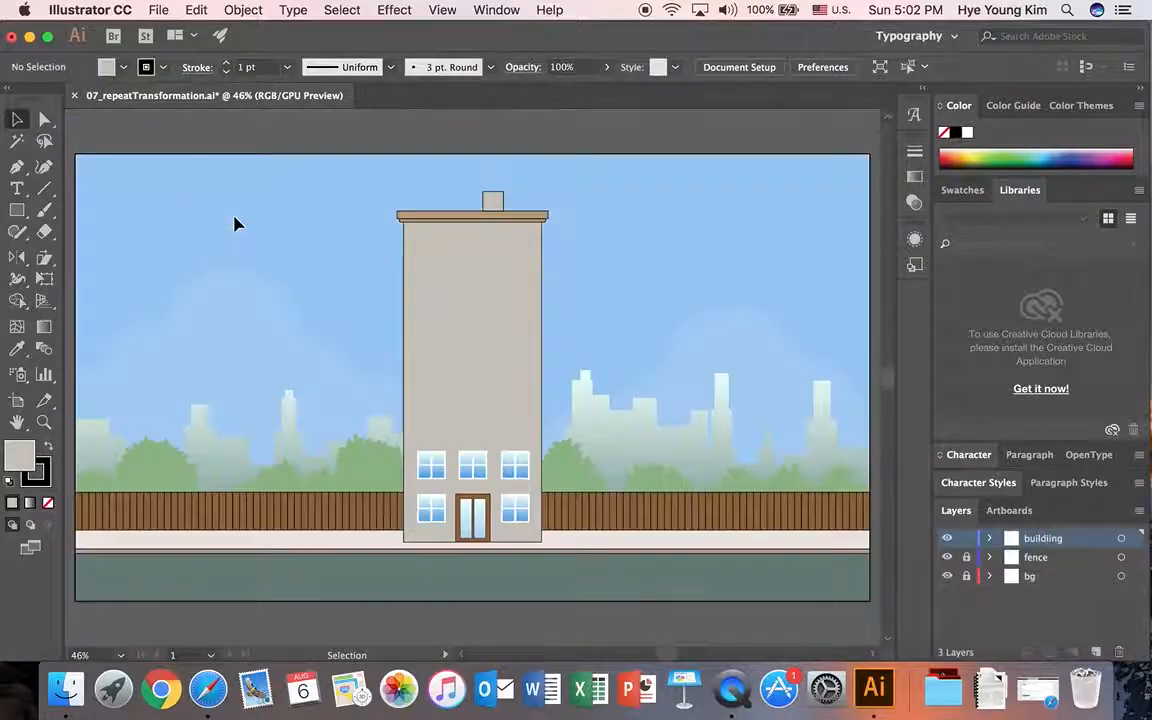
double_click(234, 224)
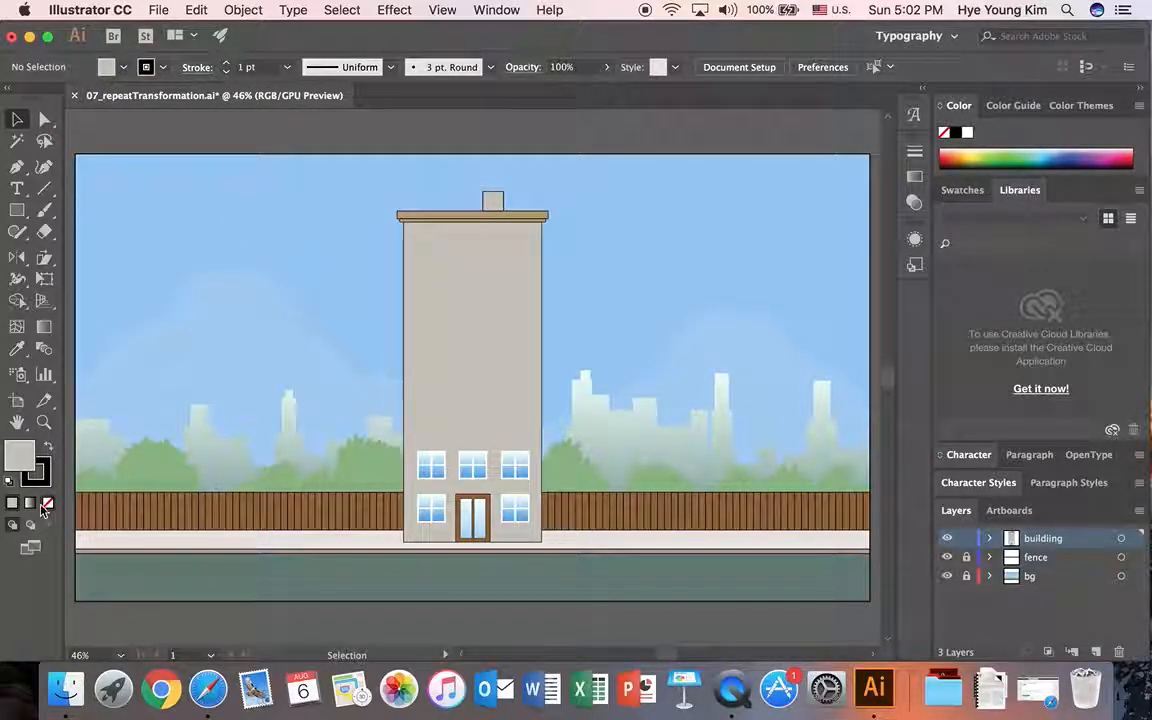
Step: Select the three second-floor windows and place a copy of the row directly above them
left_click(44, 421)
left_click_drag(358, 169, 631, 593)
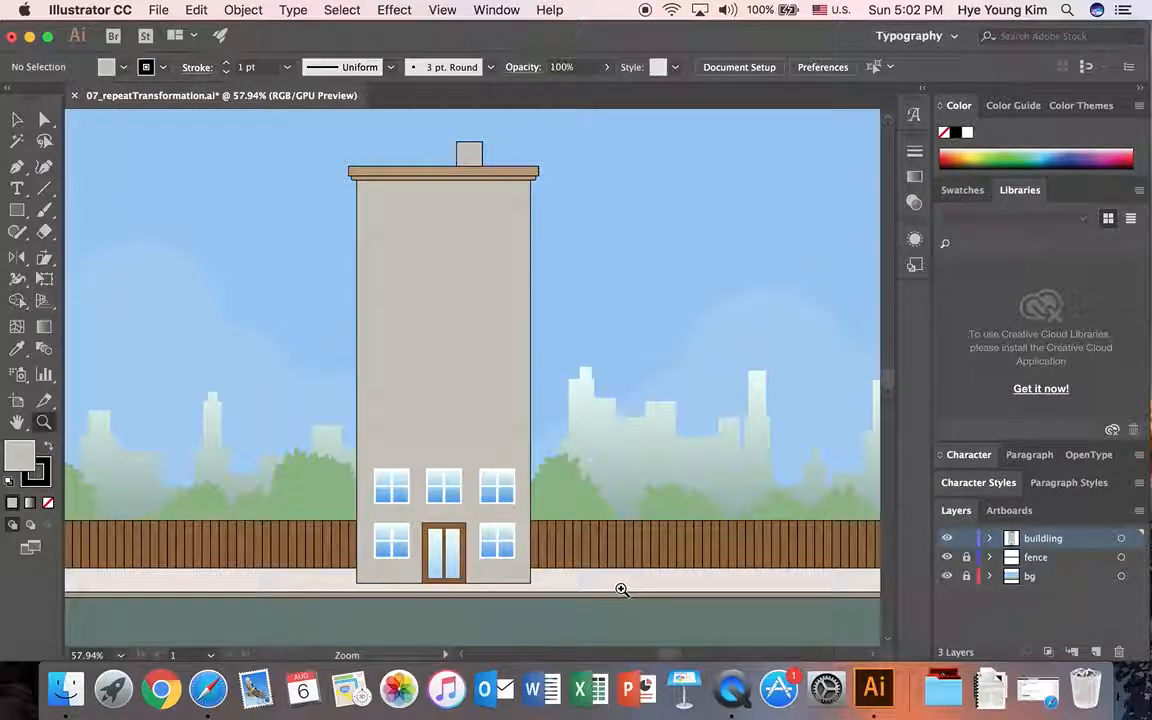
scroll(670, 655, "left", 3)
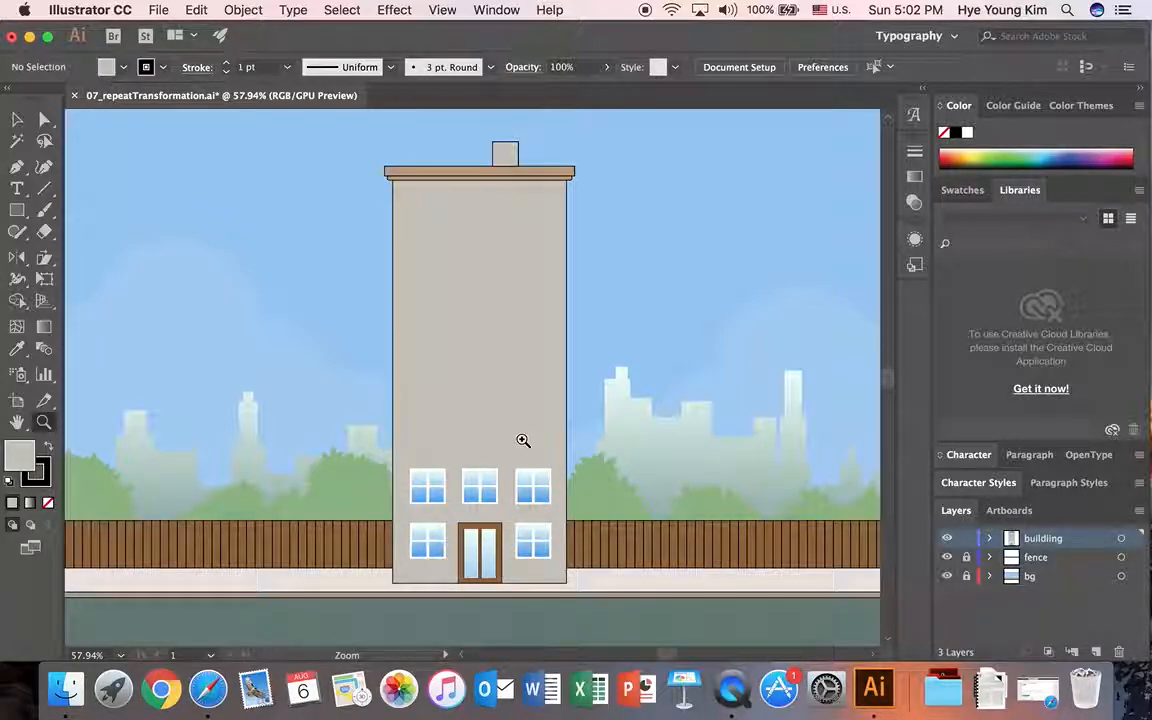
left_click(17, 119)
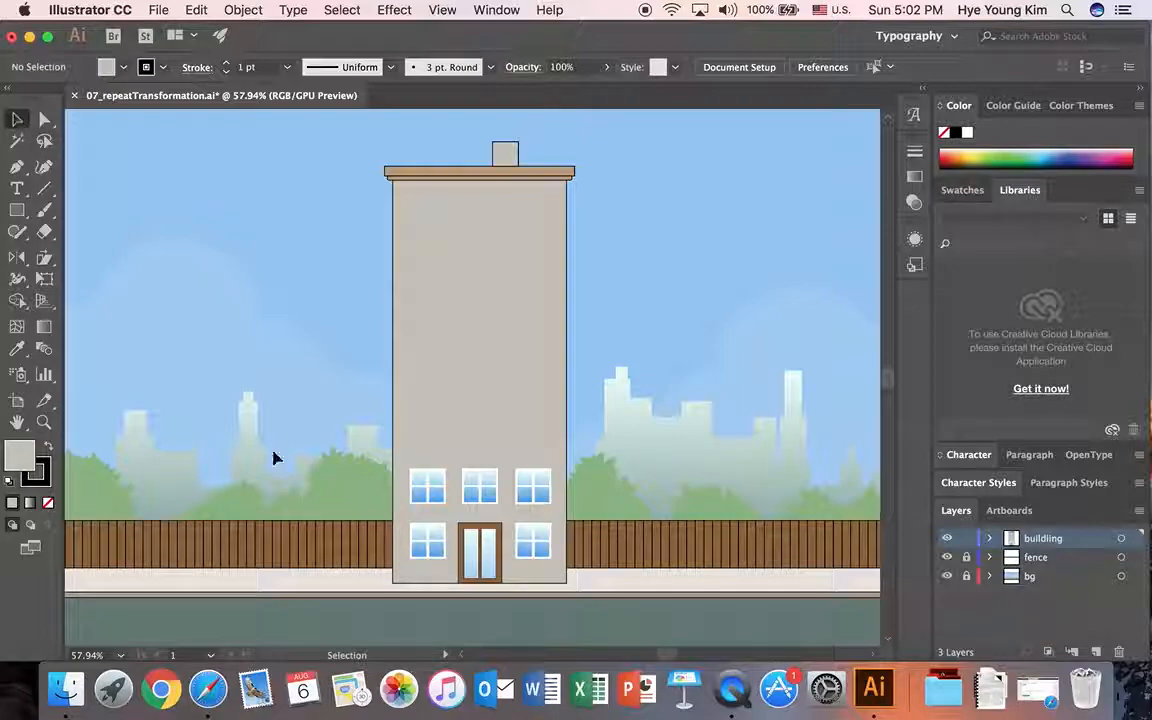
left_click(429, 483)
left_click(490, 485)
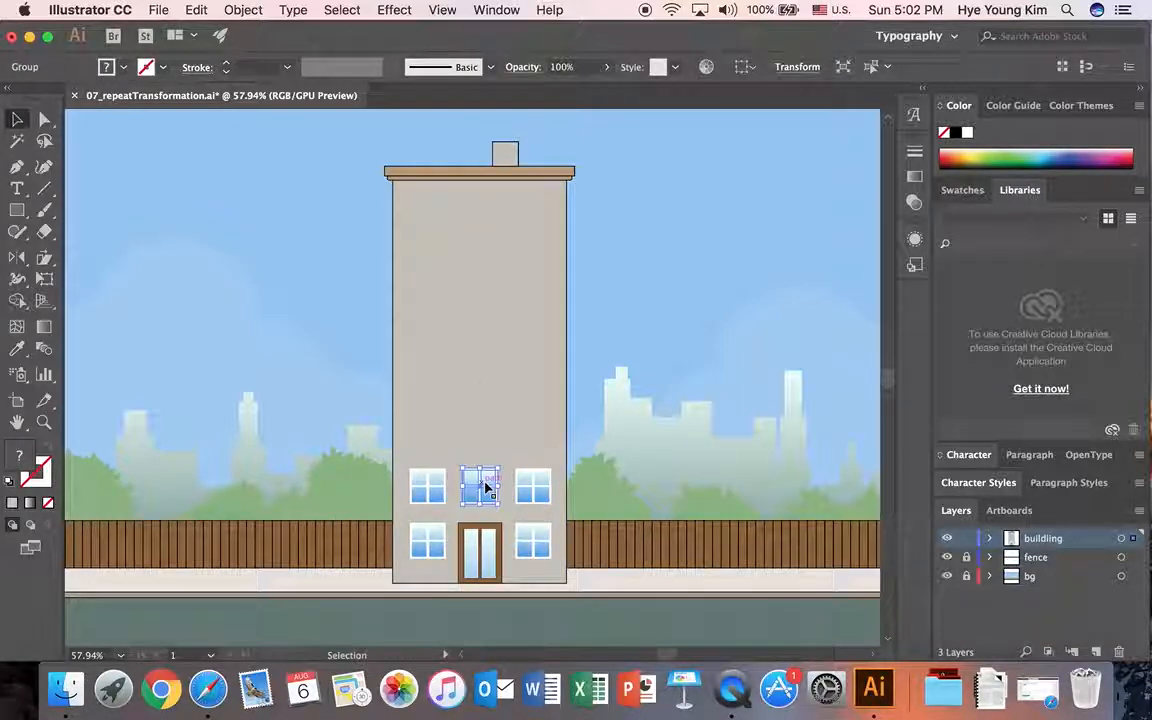
left_click(471, 452)
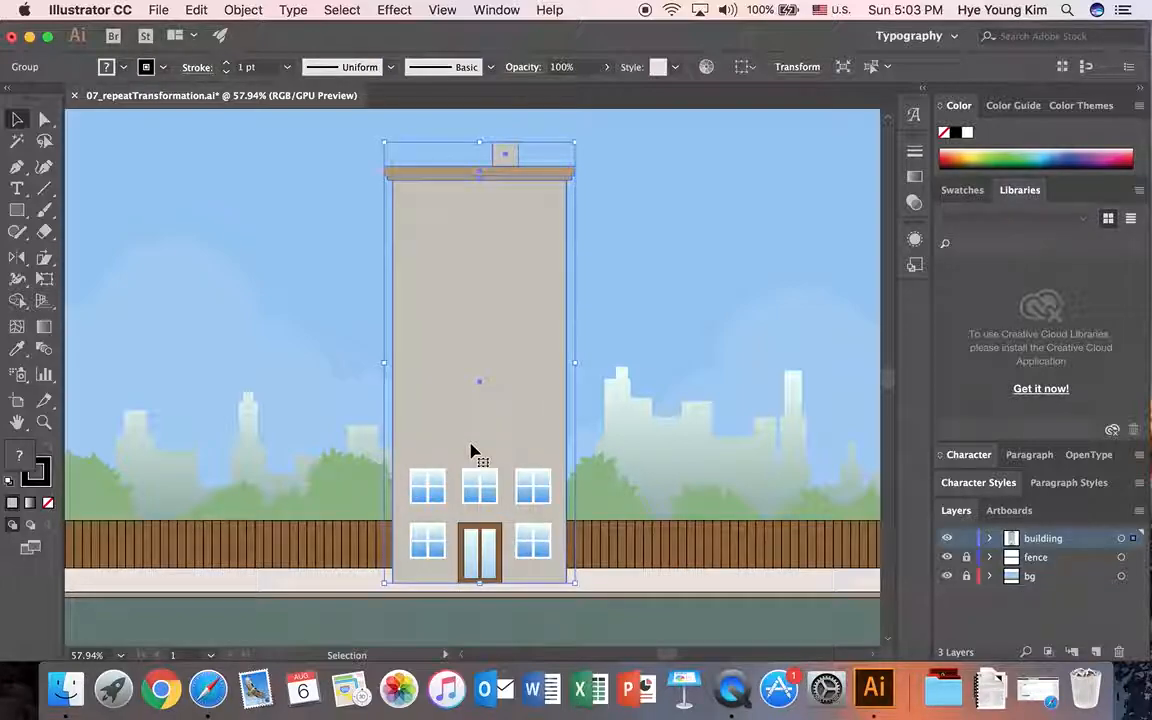
left_click(436, 489)
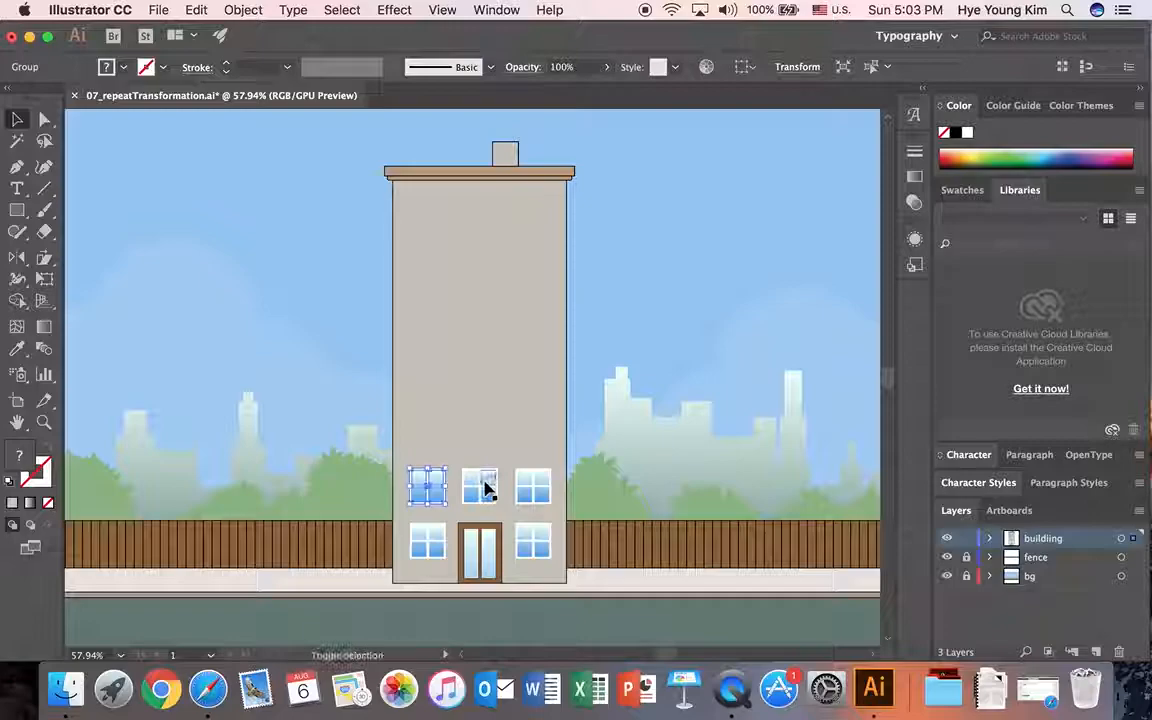
left_click(484, 487, "shift")
left_click(535, 486, "shift")
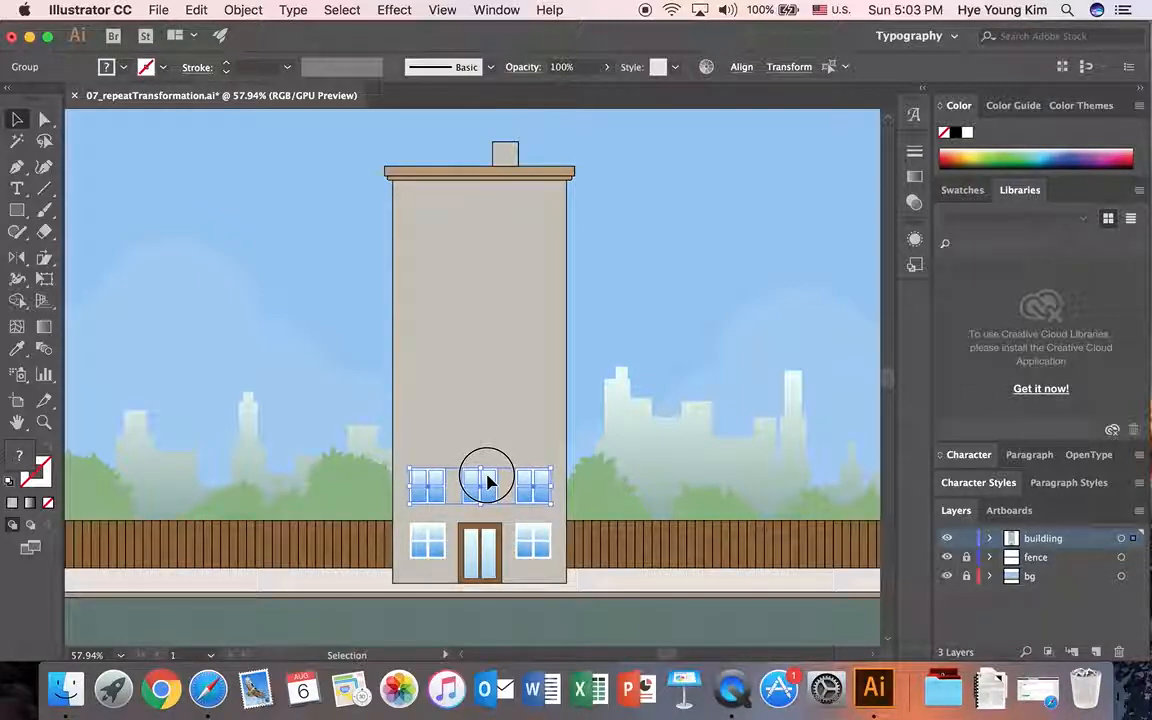
left_click_drag(487, 481, 487, 429)
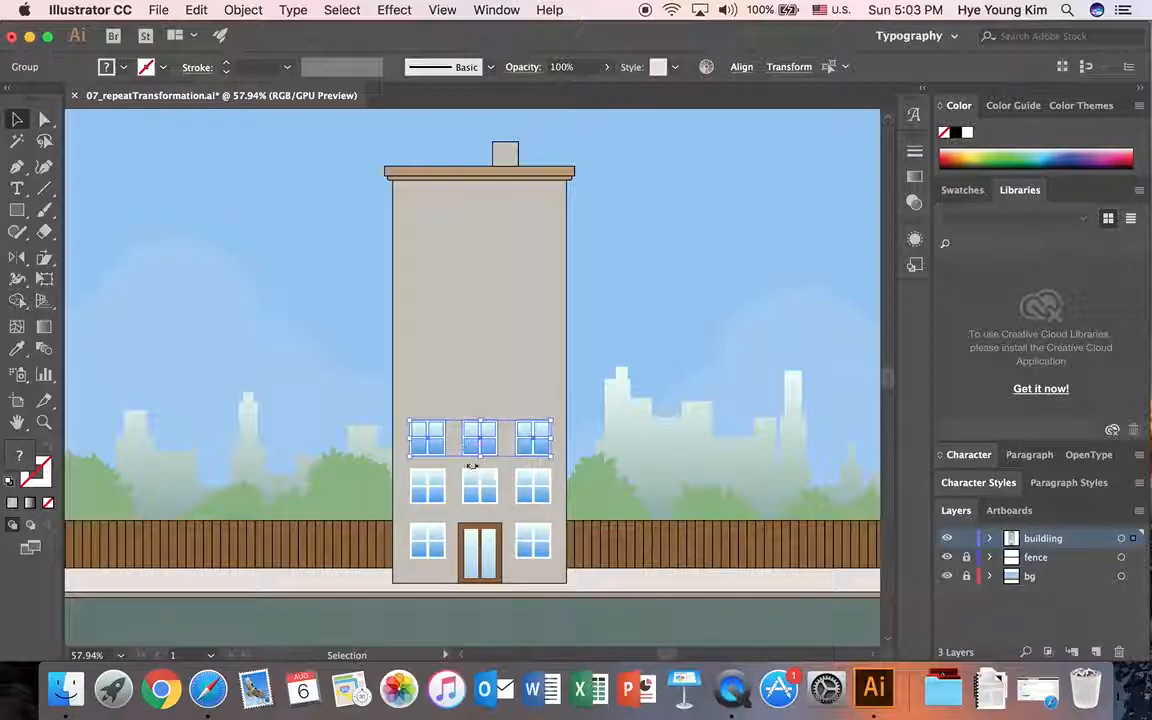
Step: Repeat the window row's copy transformation four more times up the facade, and deselect
key("super+d")
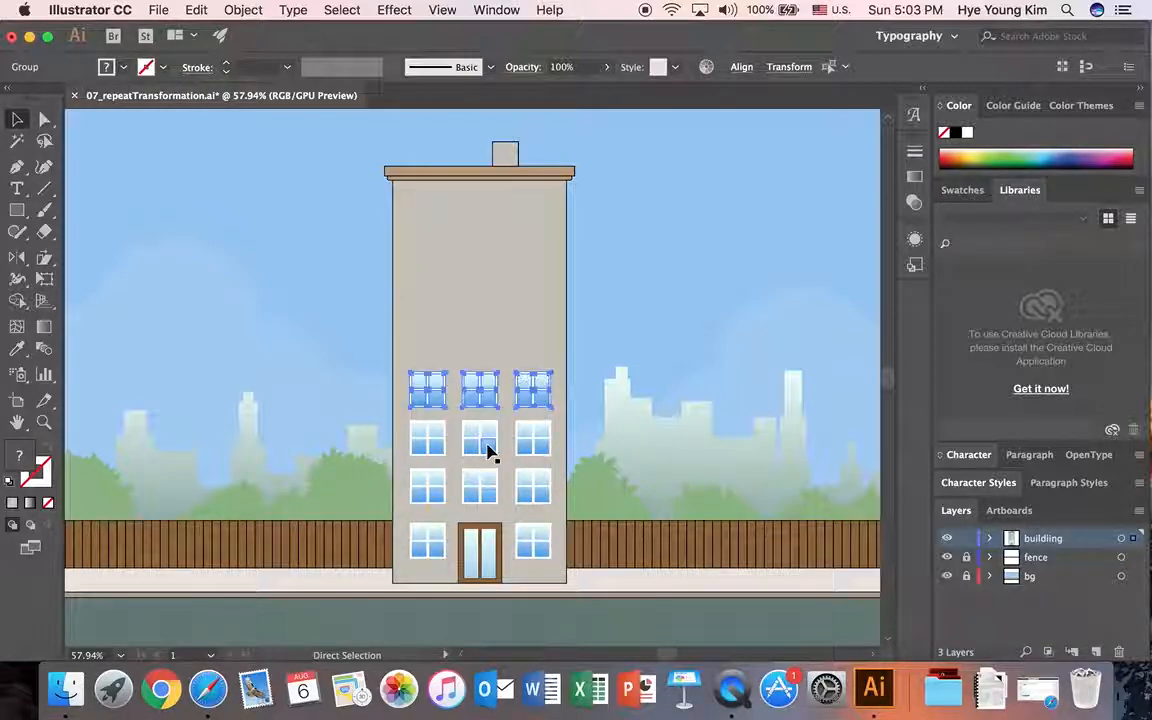
key("super+d")
key("super+d")
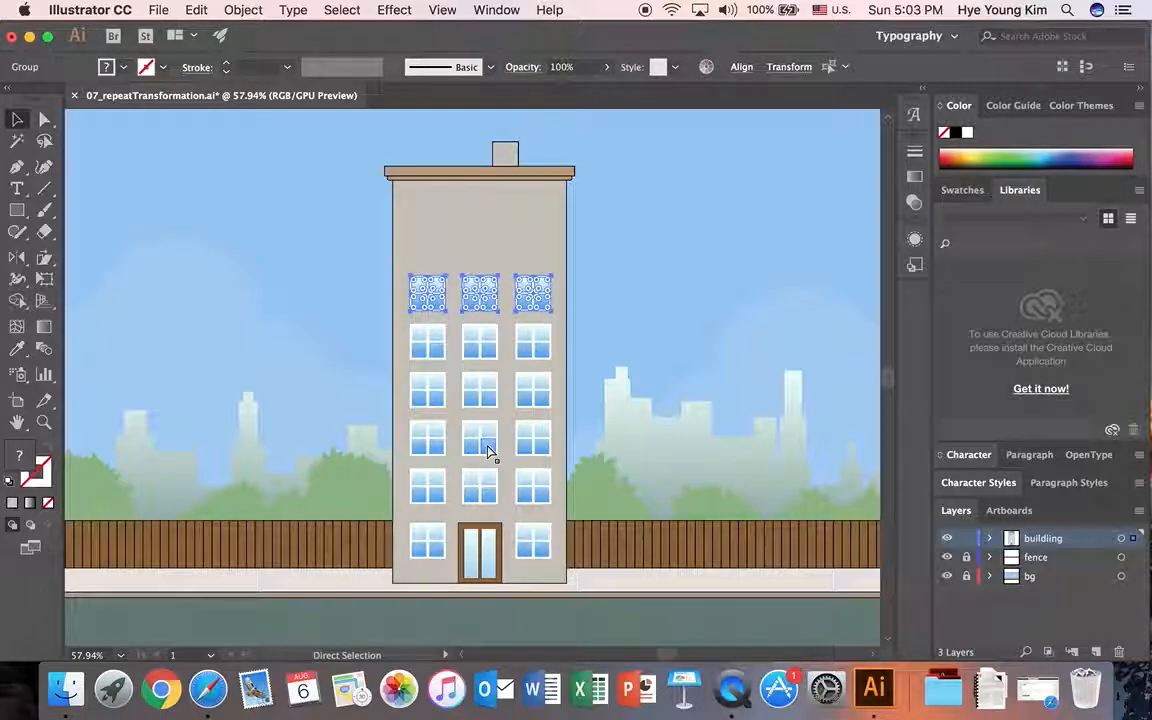
key("super+d")
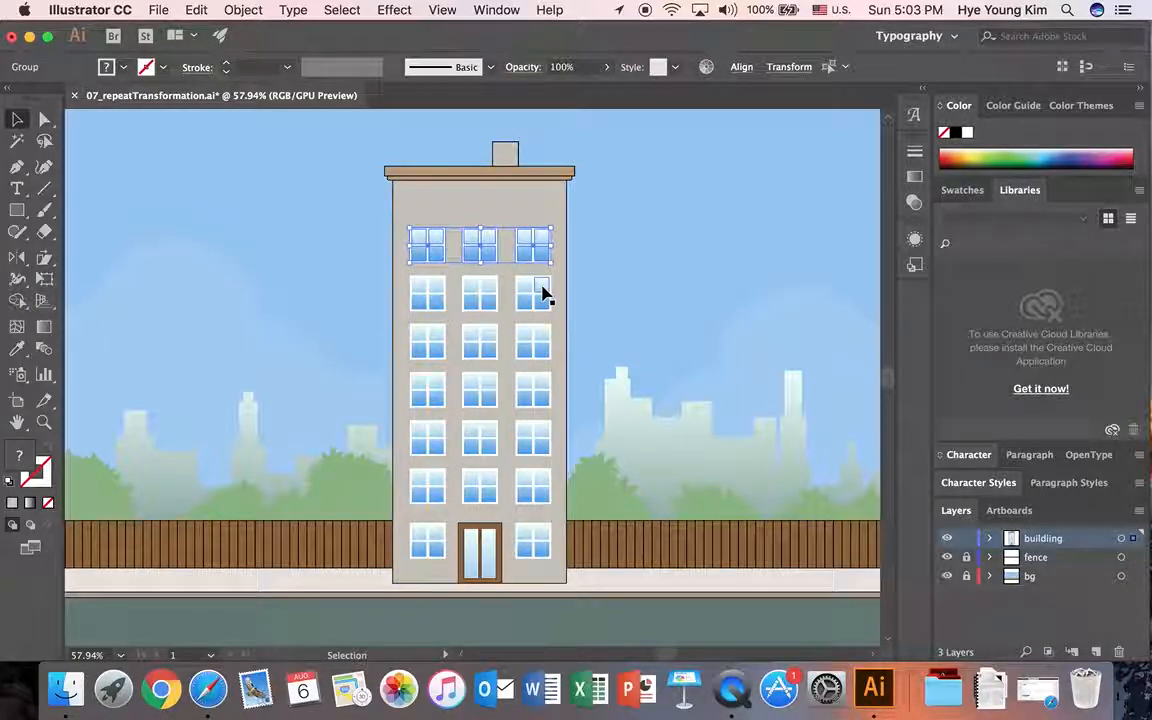
left_click(598, 283)
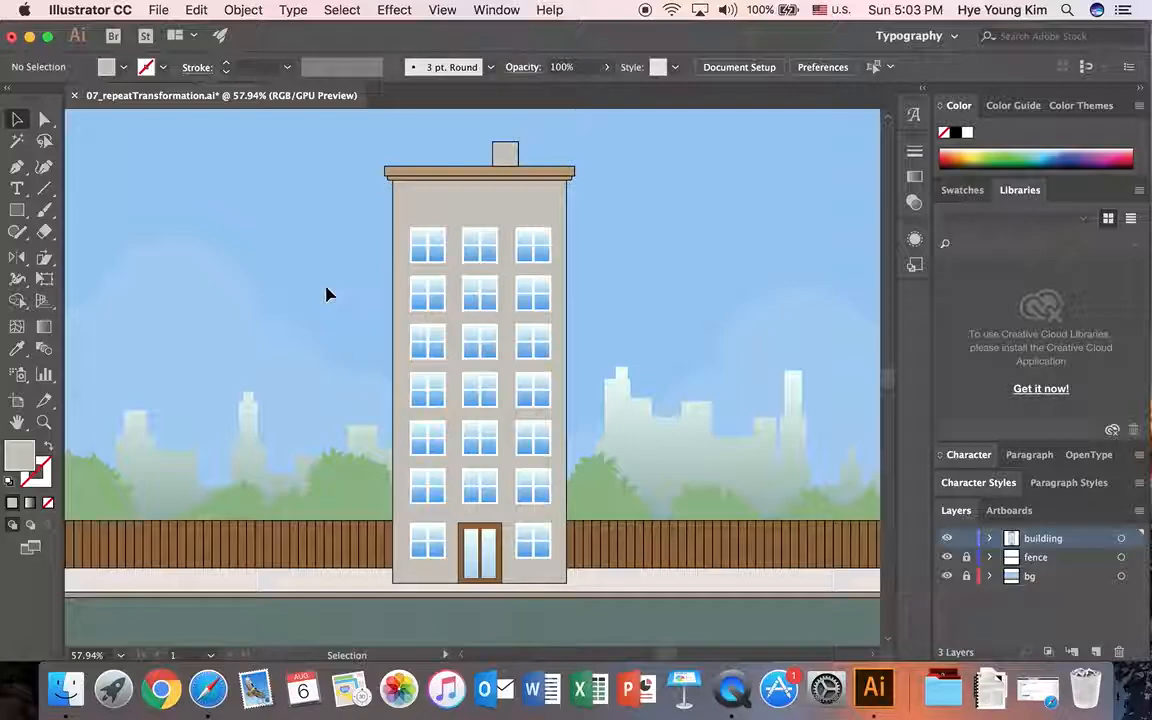
left_click(243, 9)
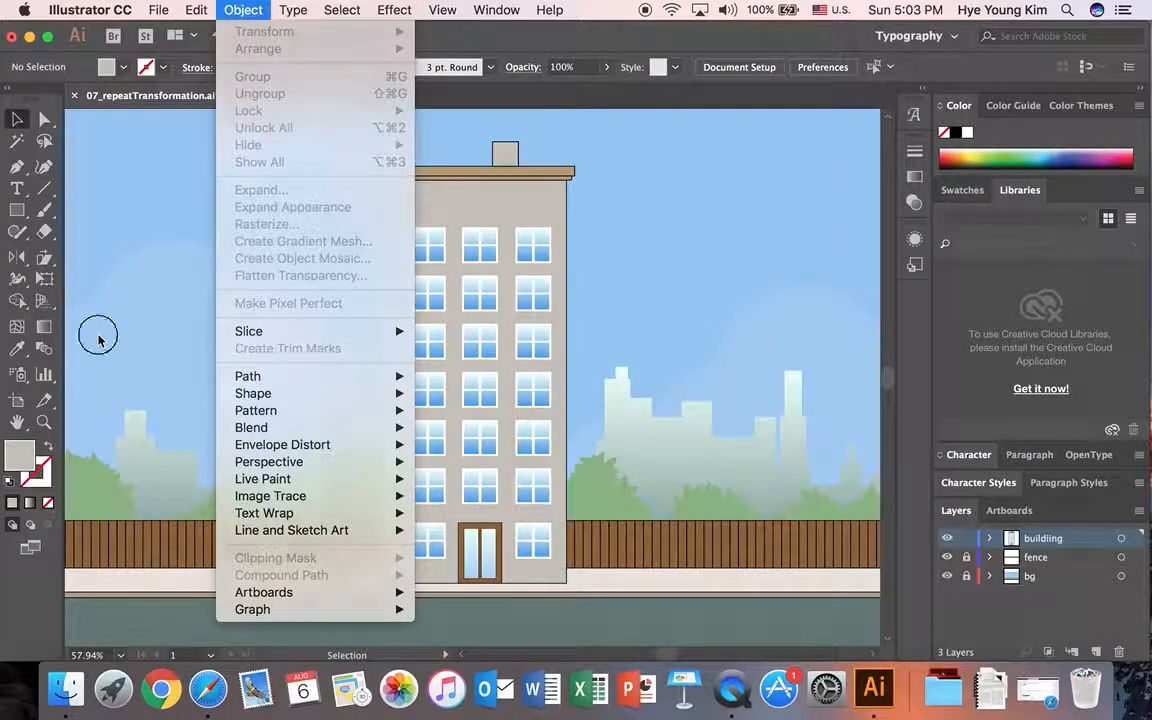
left_click(98, 340)
left_click(46, 259)
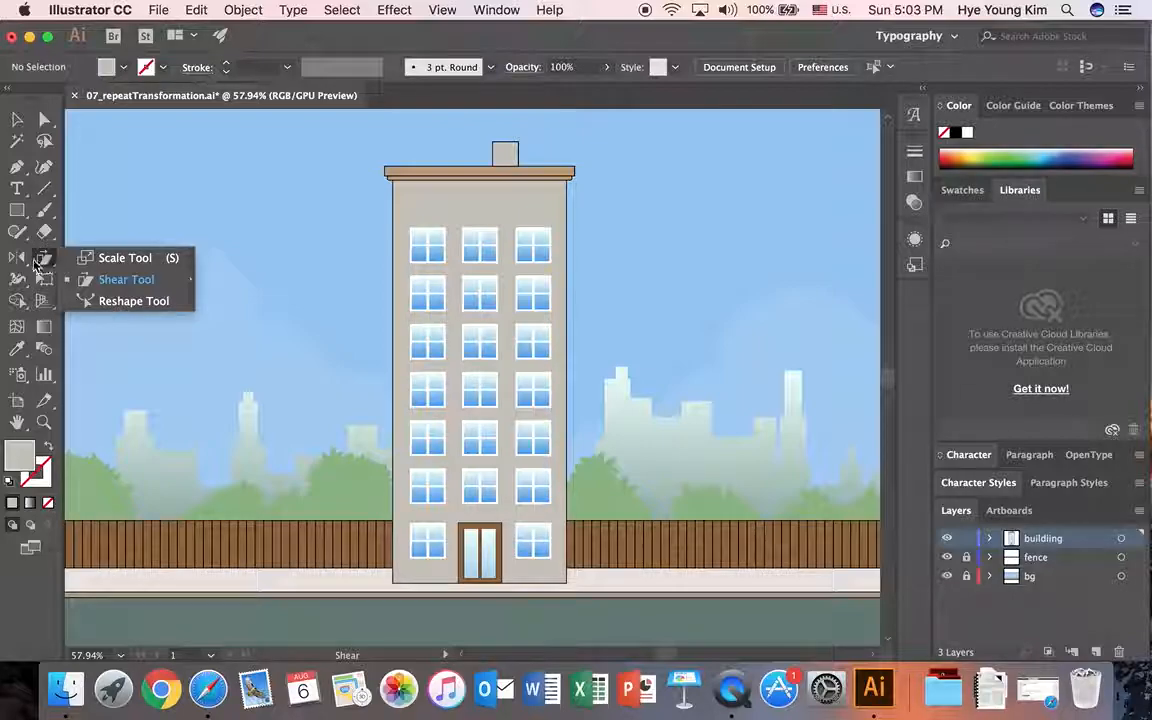
key("o")
key("v")
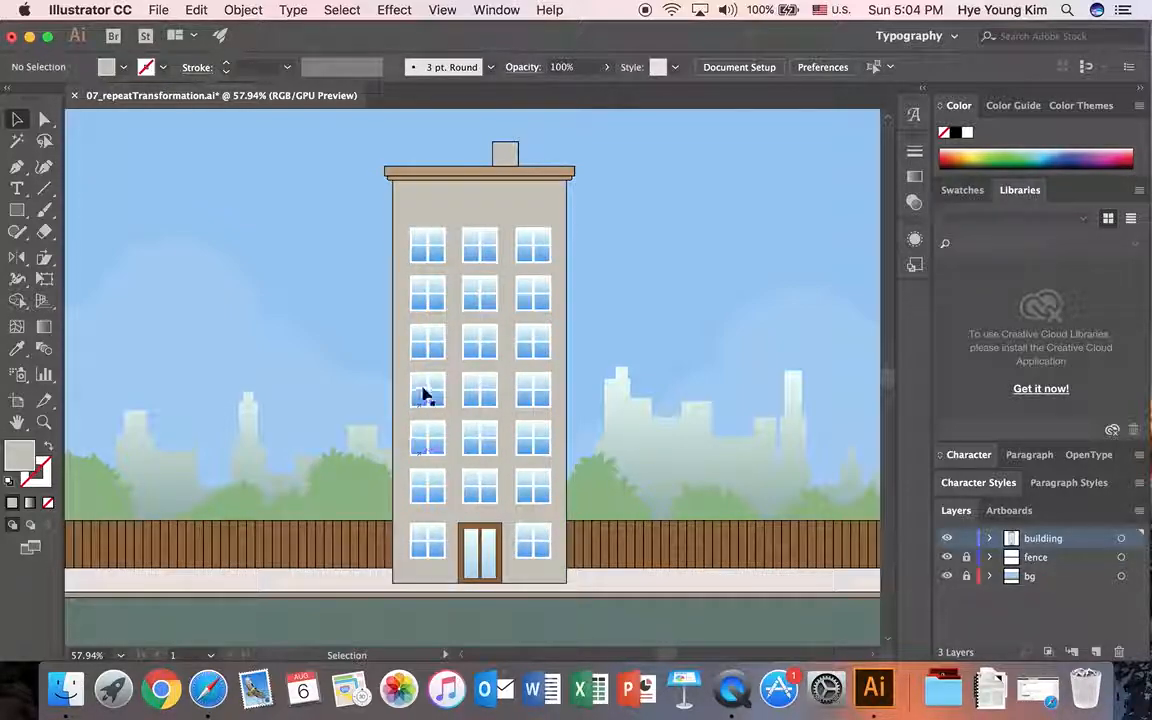
Step: Save the drawing under a new name, adding an underscore and the author's first name to 07_repeatTransformation, in Illustrator CC format
left_click(160, 10)
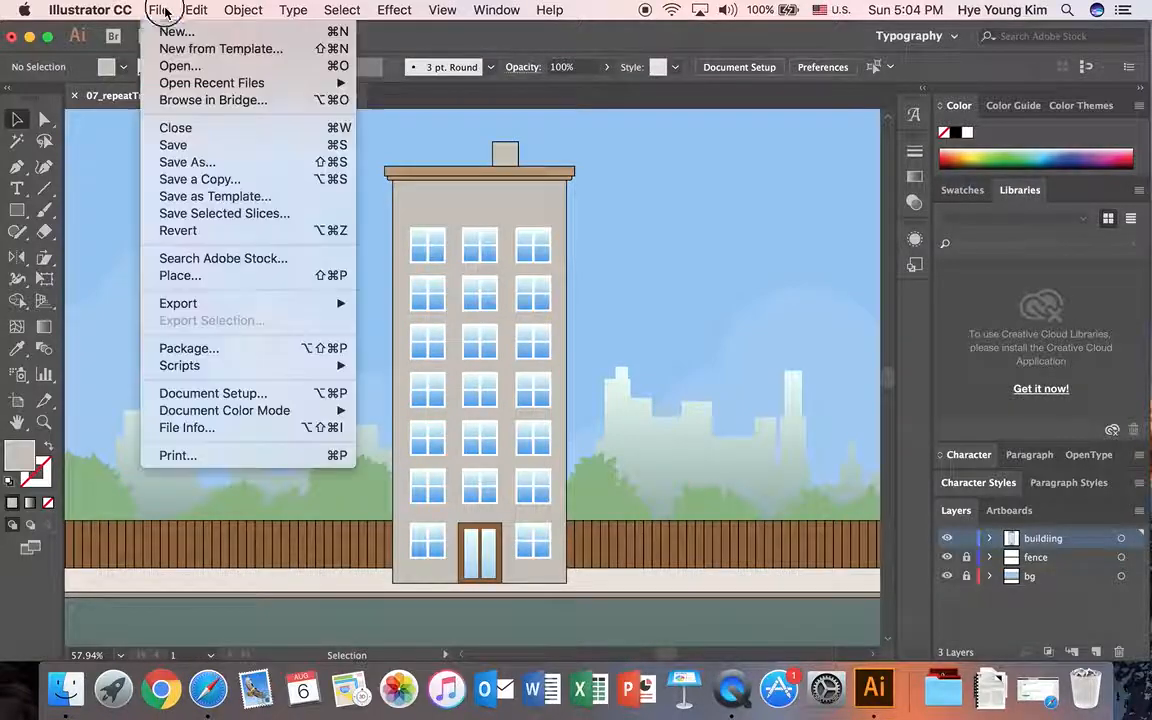
left_click(206, 168)
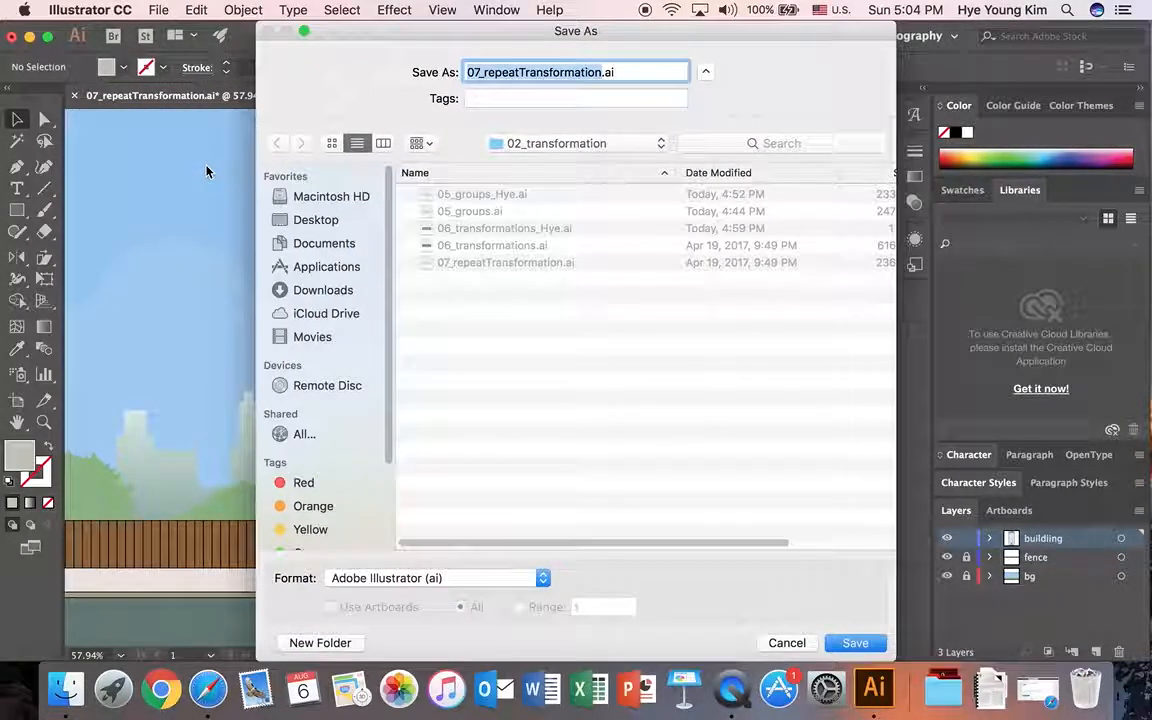
left_click(599, 78)
type("_Hye")
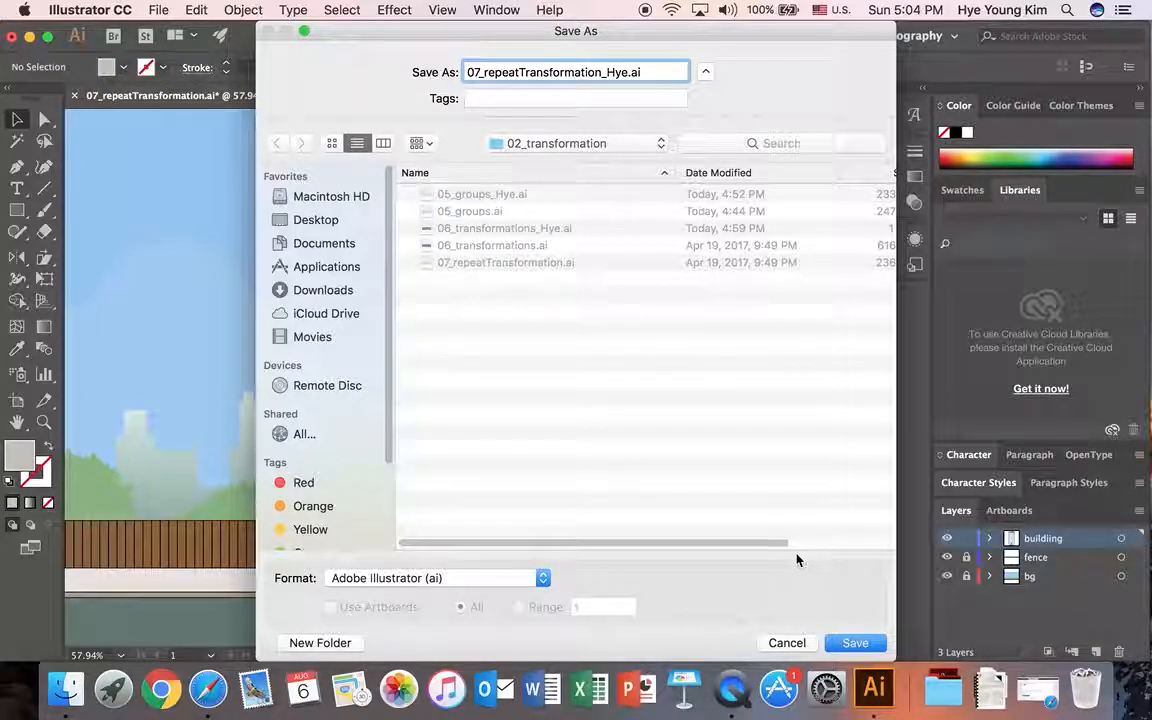
left_click(853, 645)
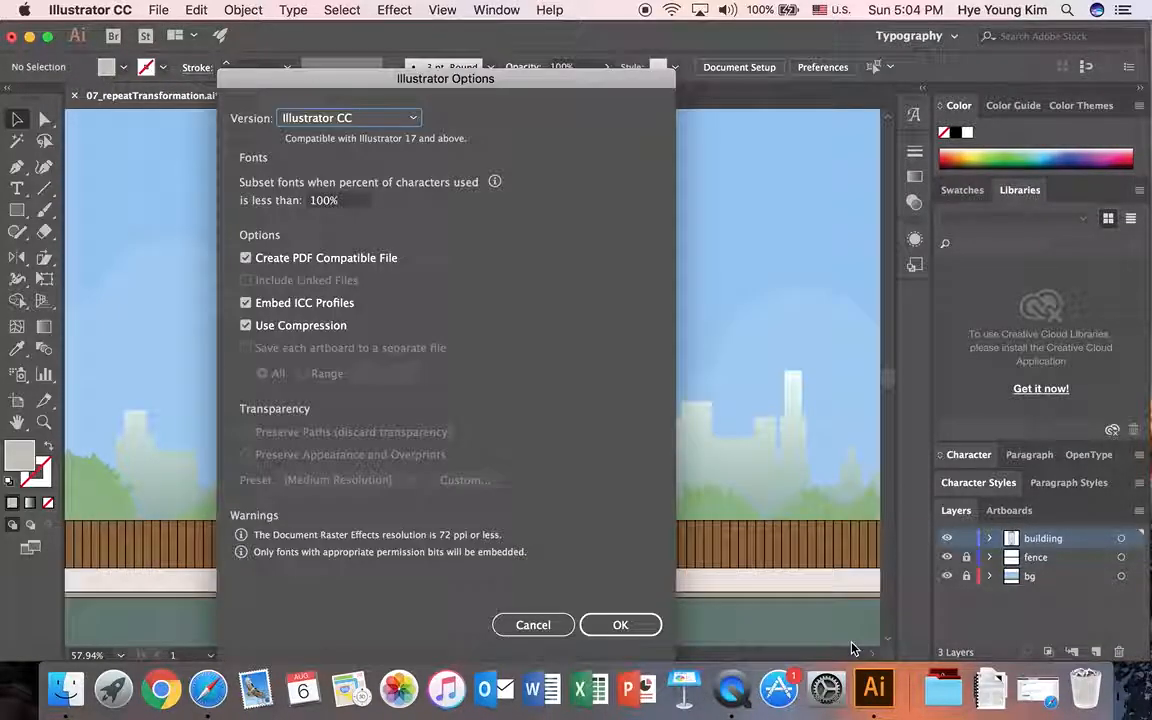
left_click(603, 624)
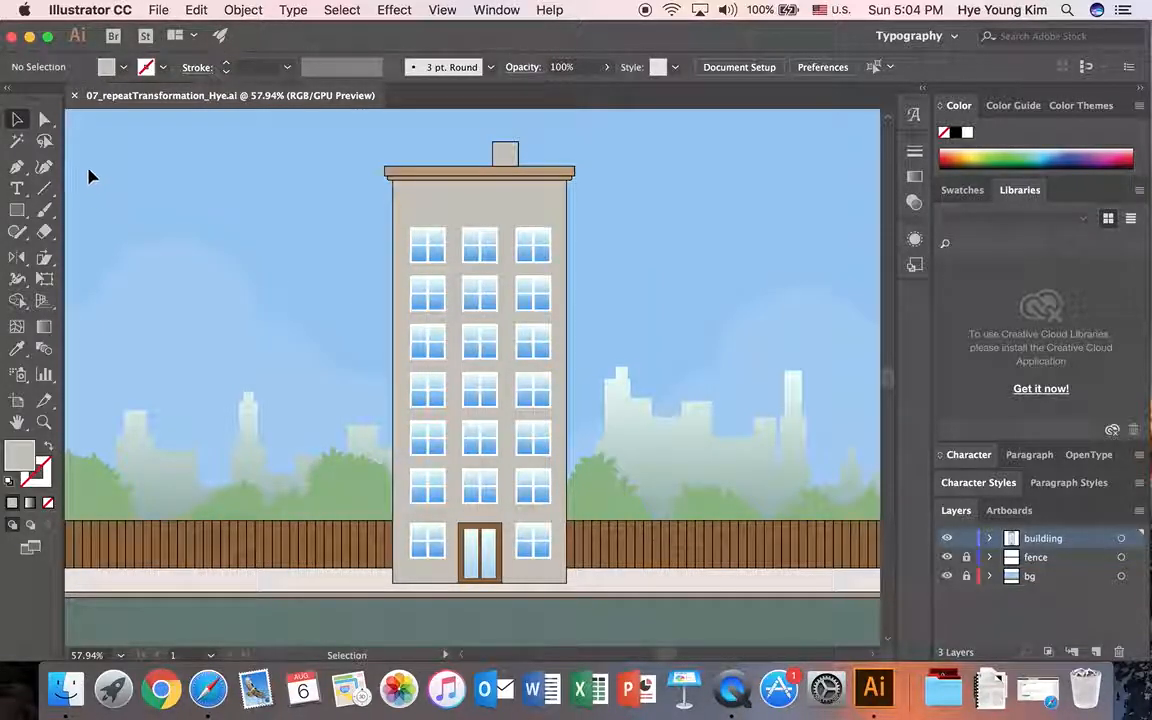
Step: Close the saved document and minimize the application window
left_click(74, 96)
left_click(29, 36)
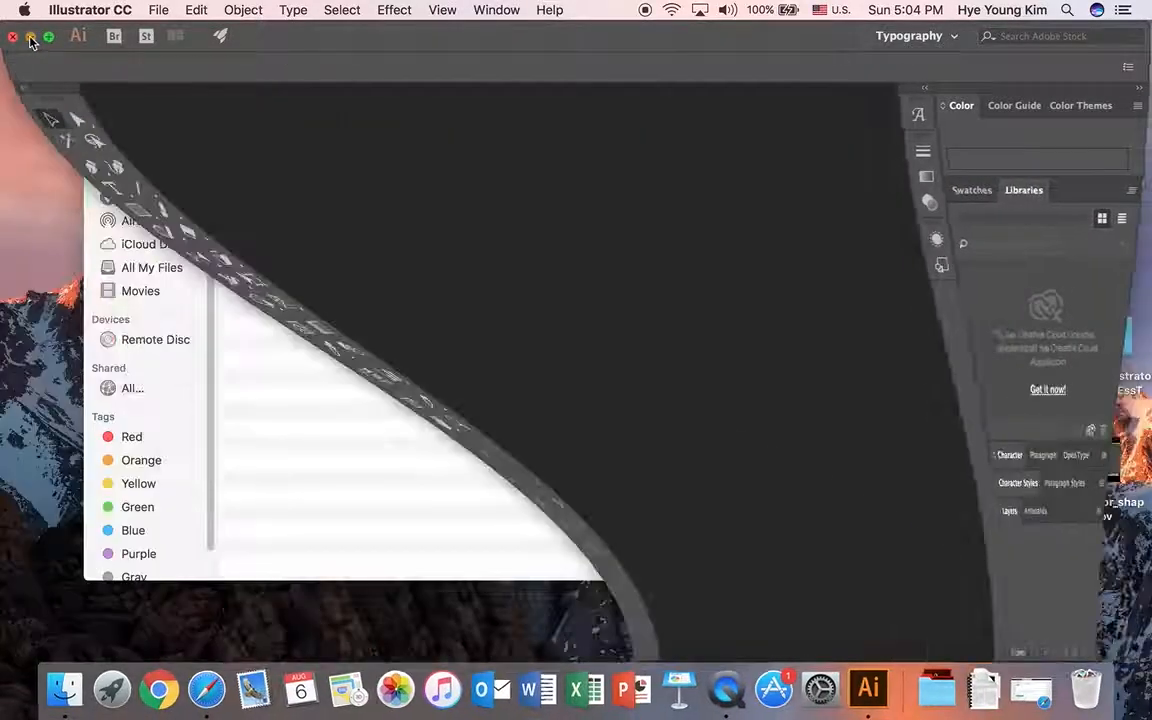